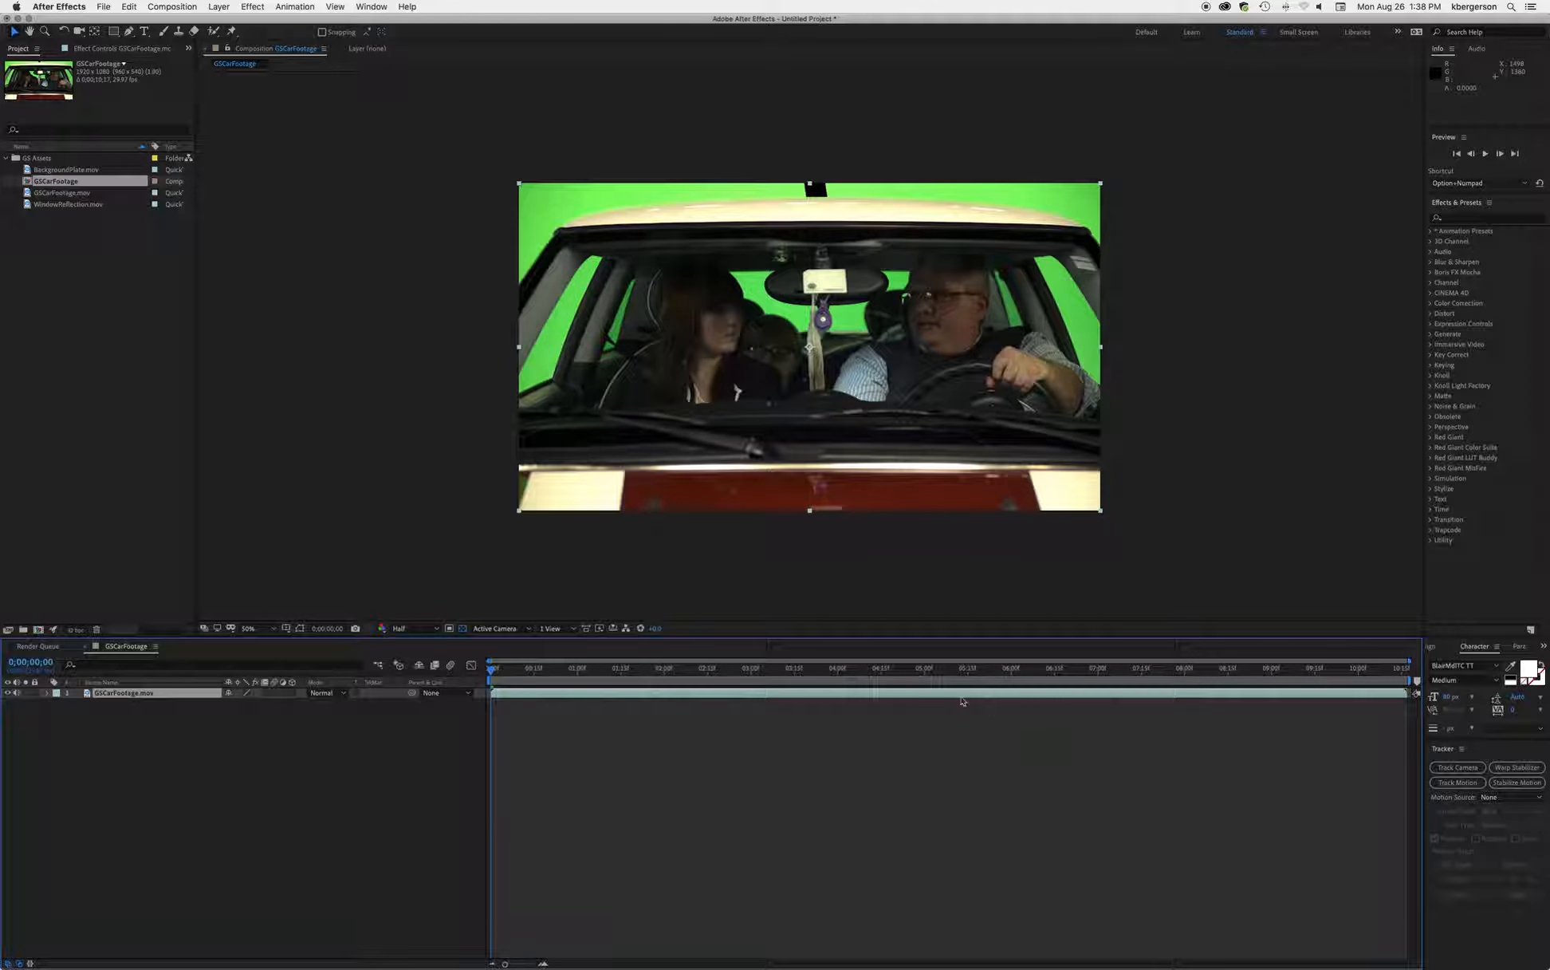
Step: Change the label colour of the GSCarFootage.mov layer to Green
click(169, 693)
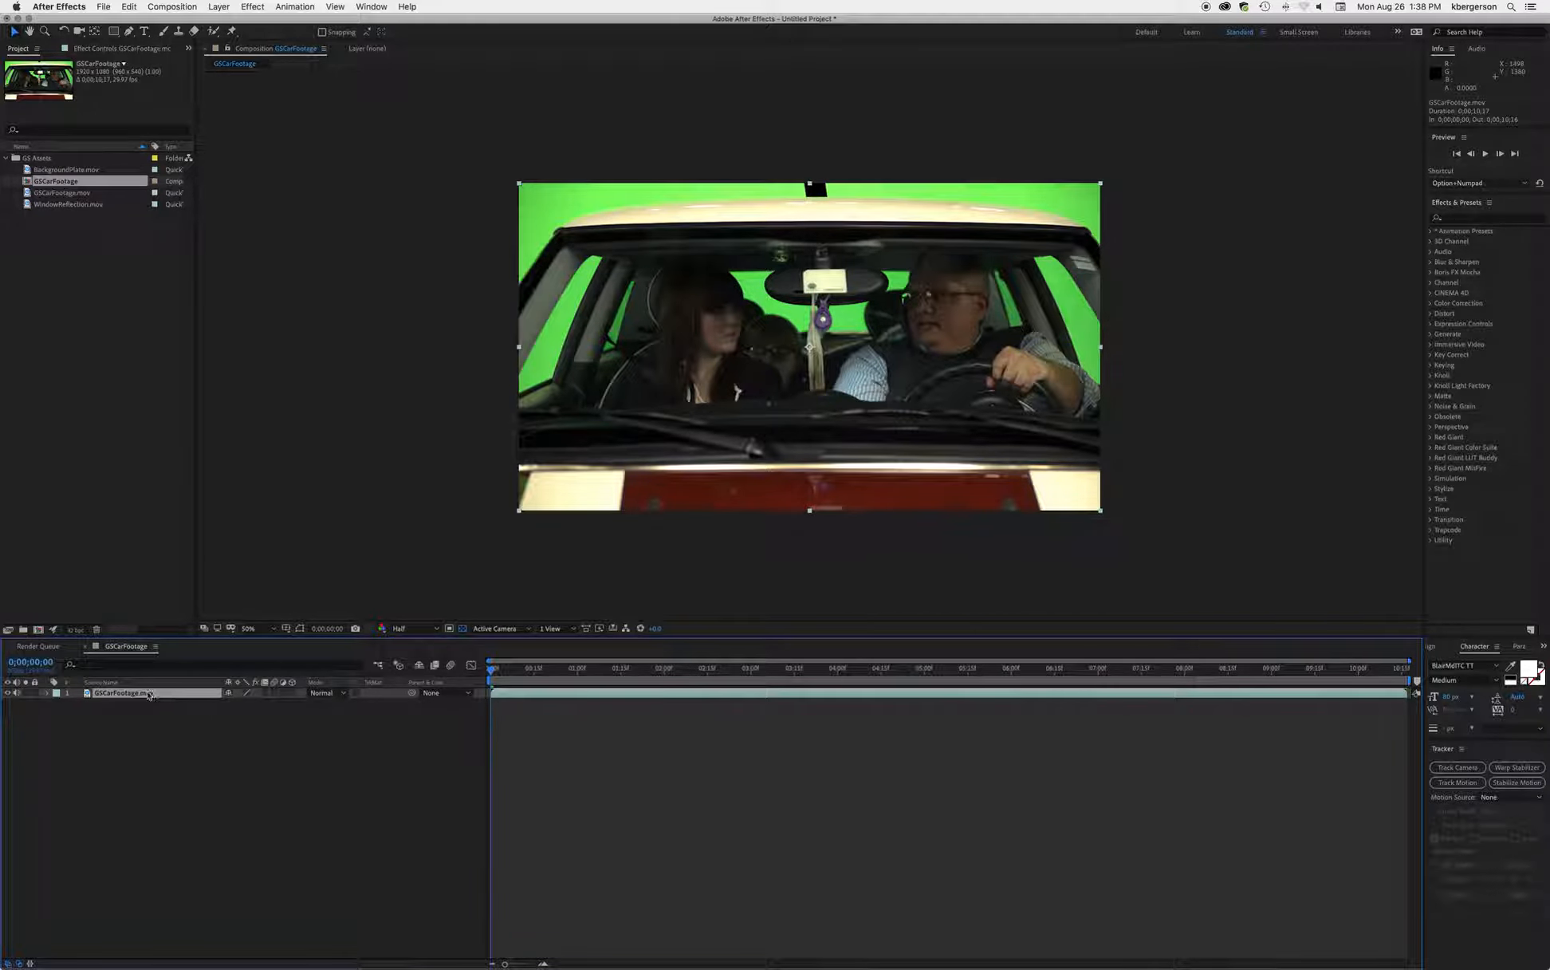
click(58, 692)
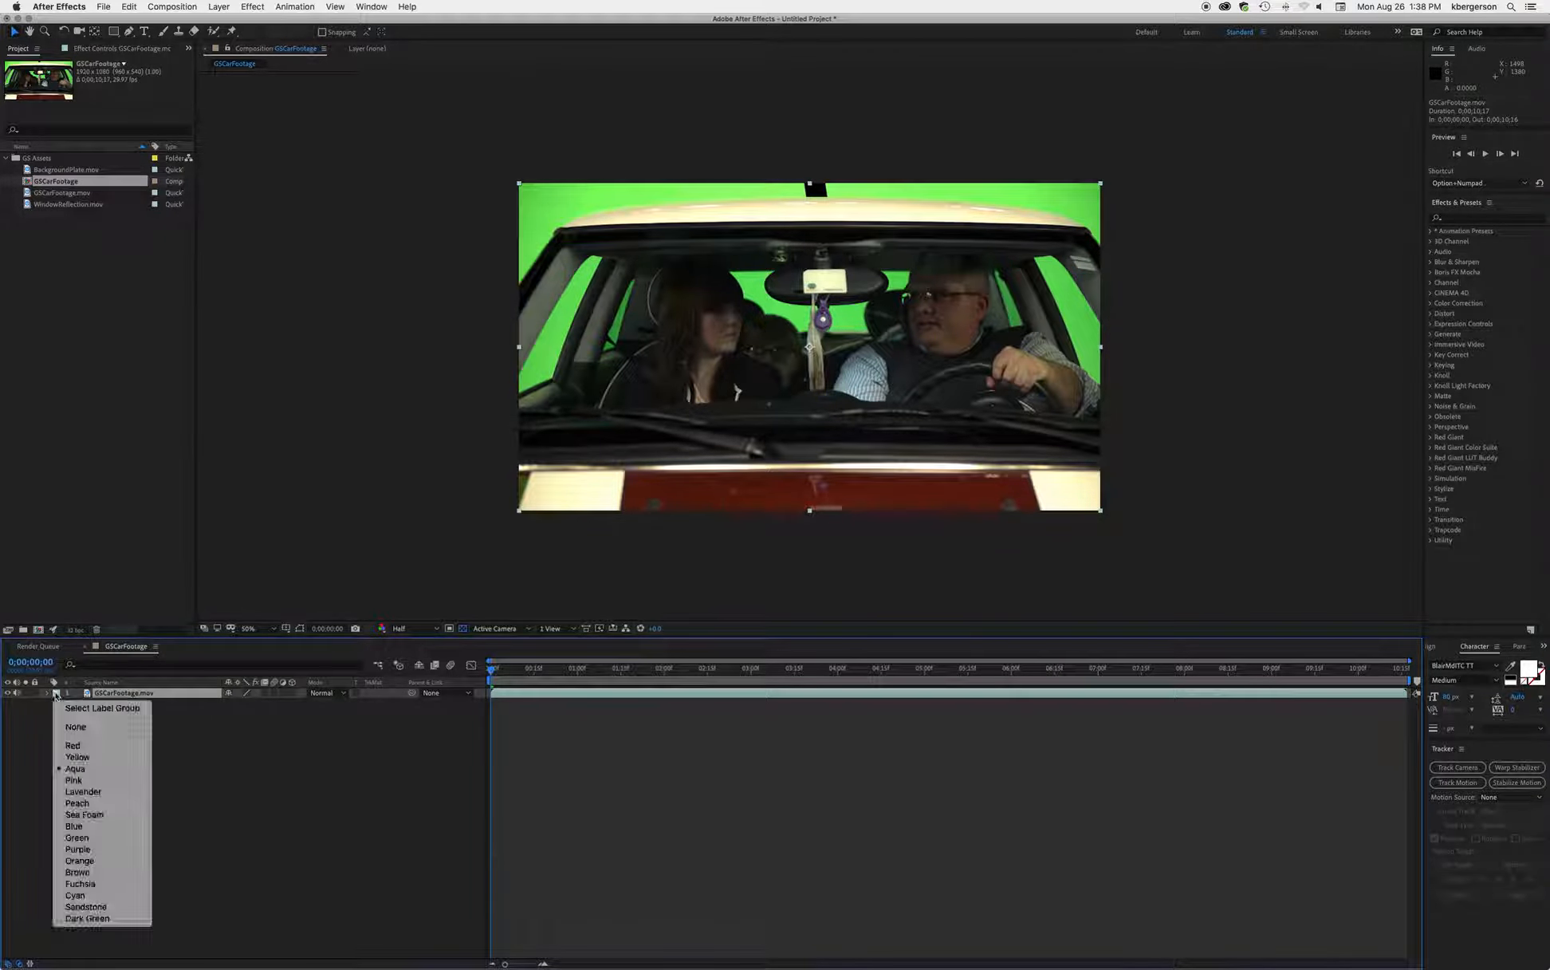
click(77, 837)
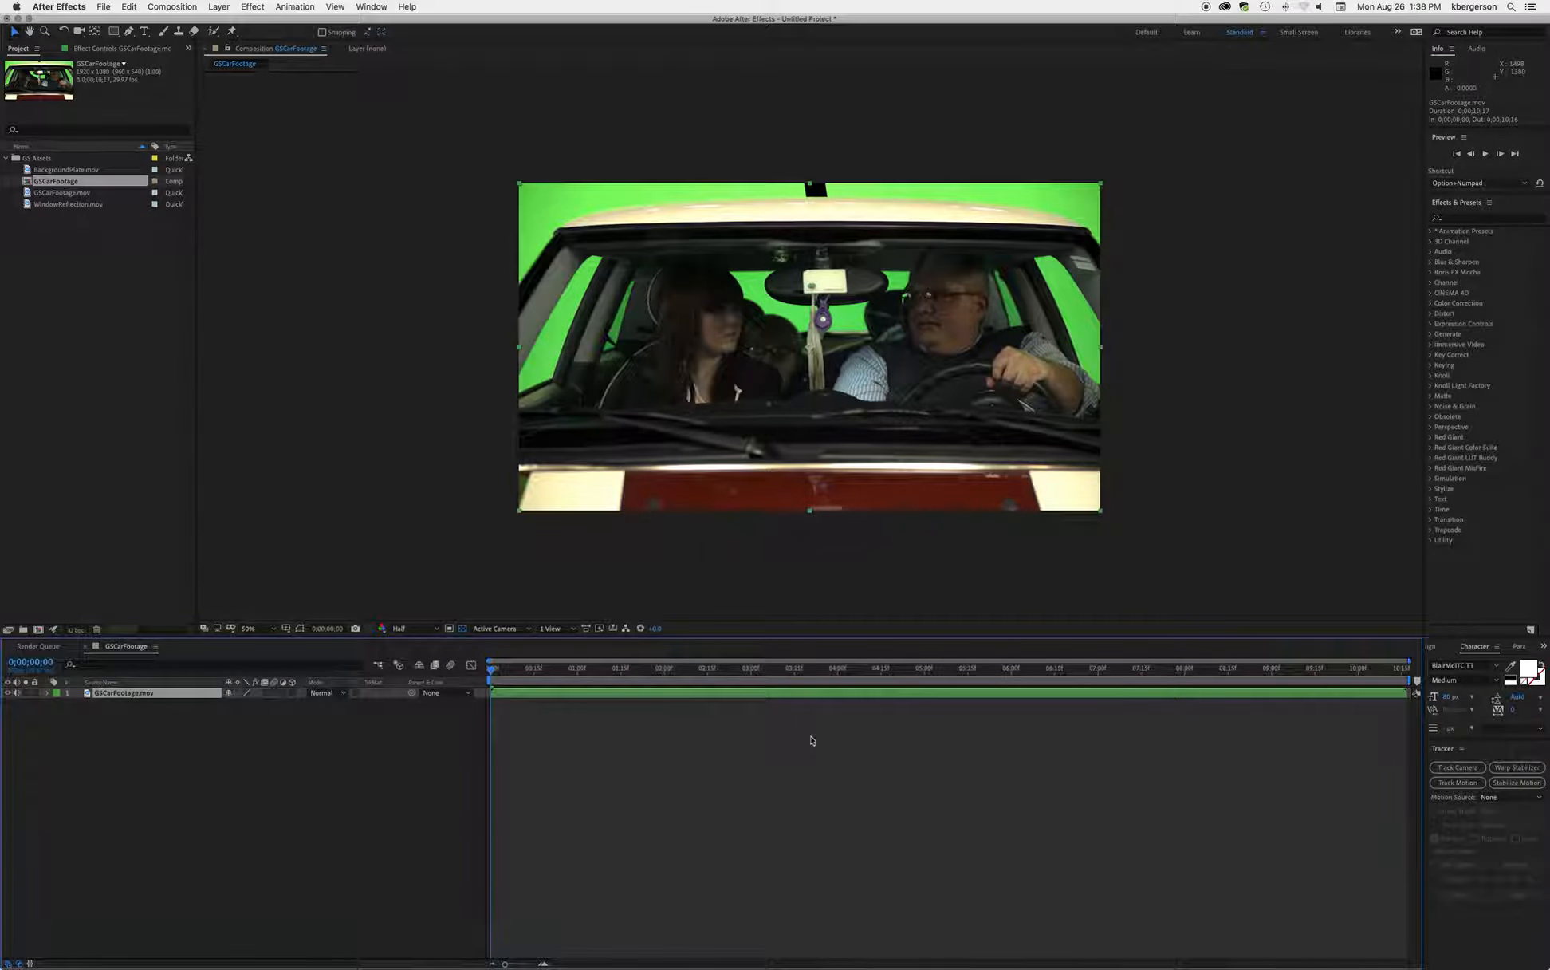
Step: Split the GSCarFootage.mov layer at 0;00;07;11, on the first frame of the driver's close-up shot
drag(1185, 675, 1128, 677)
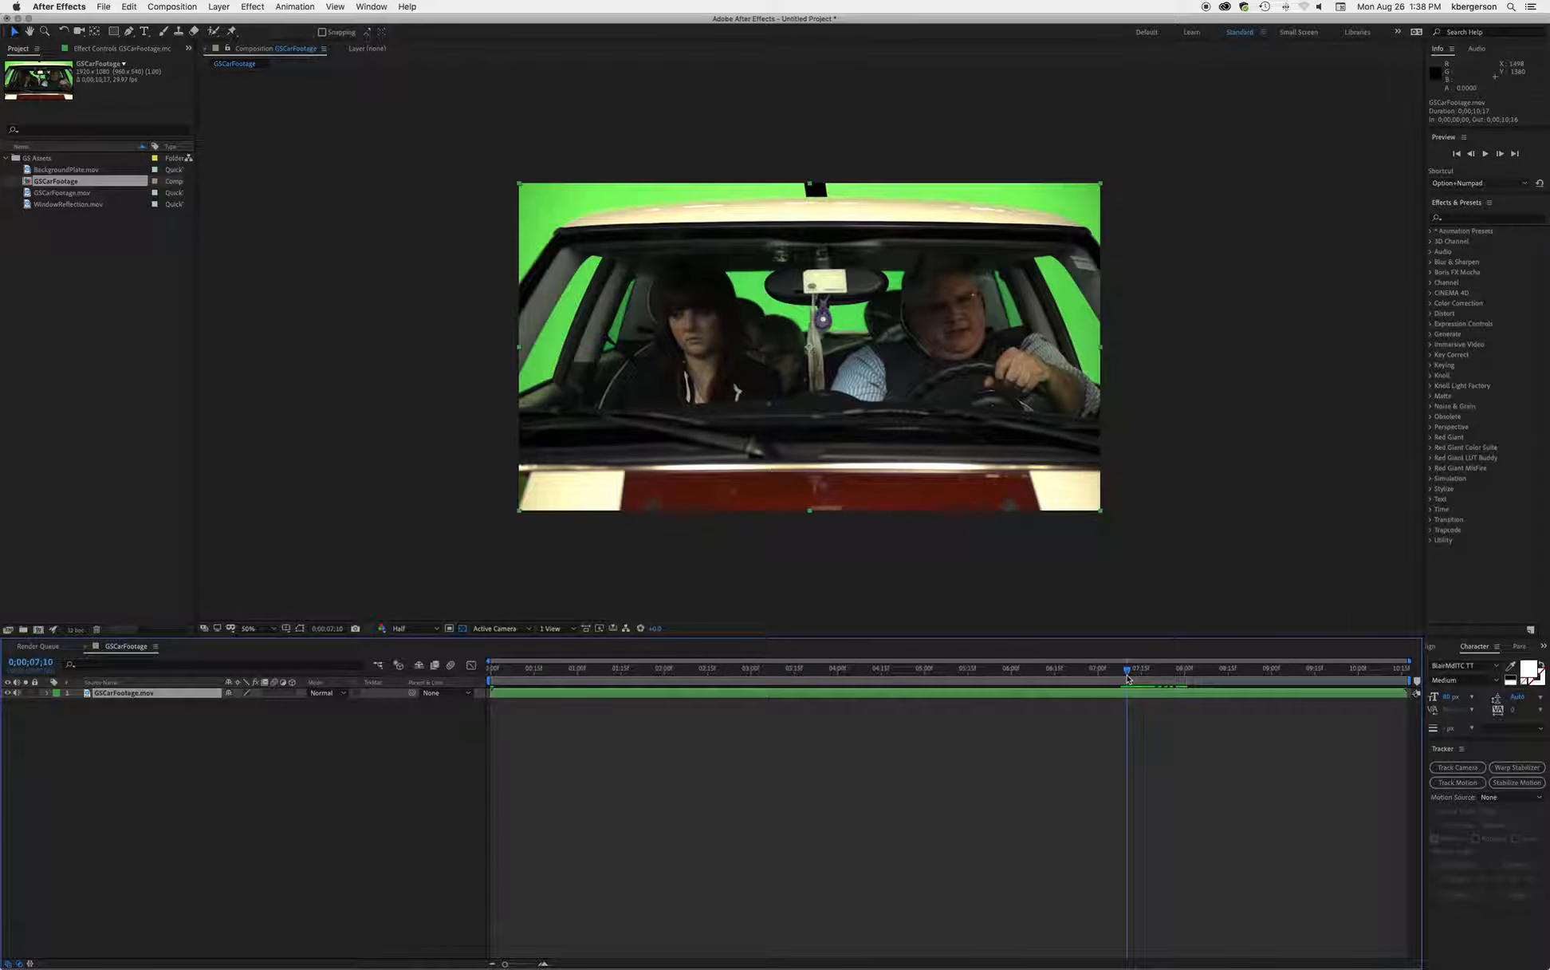
click(1499, 154)
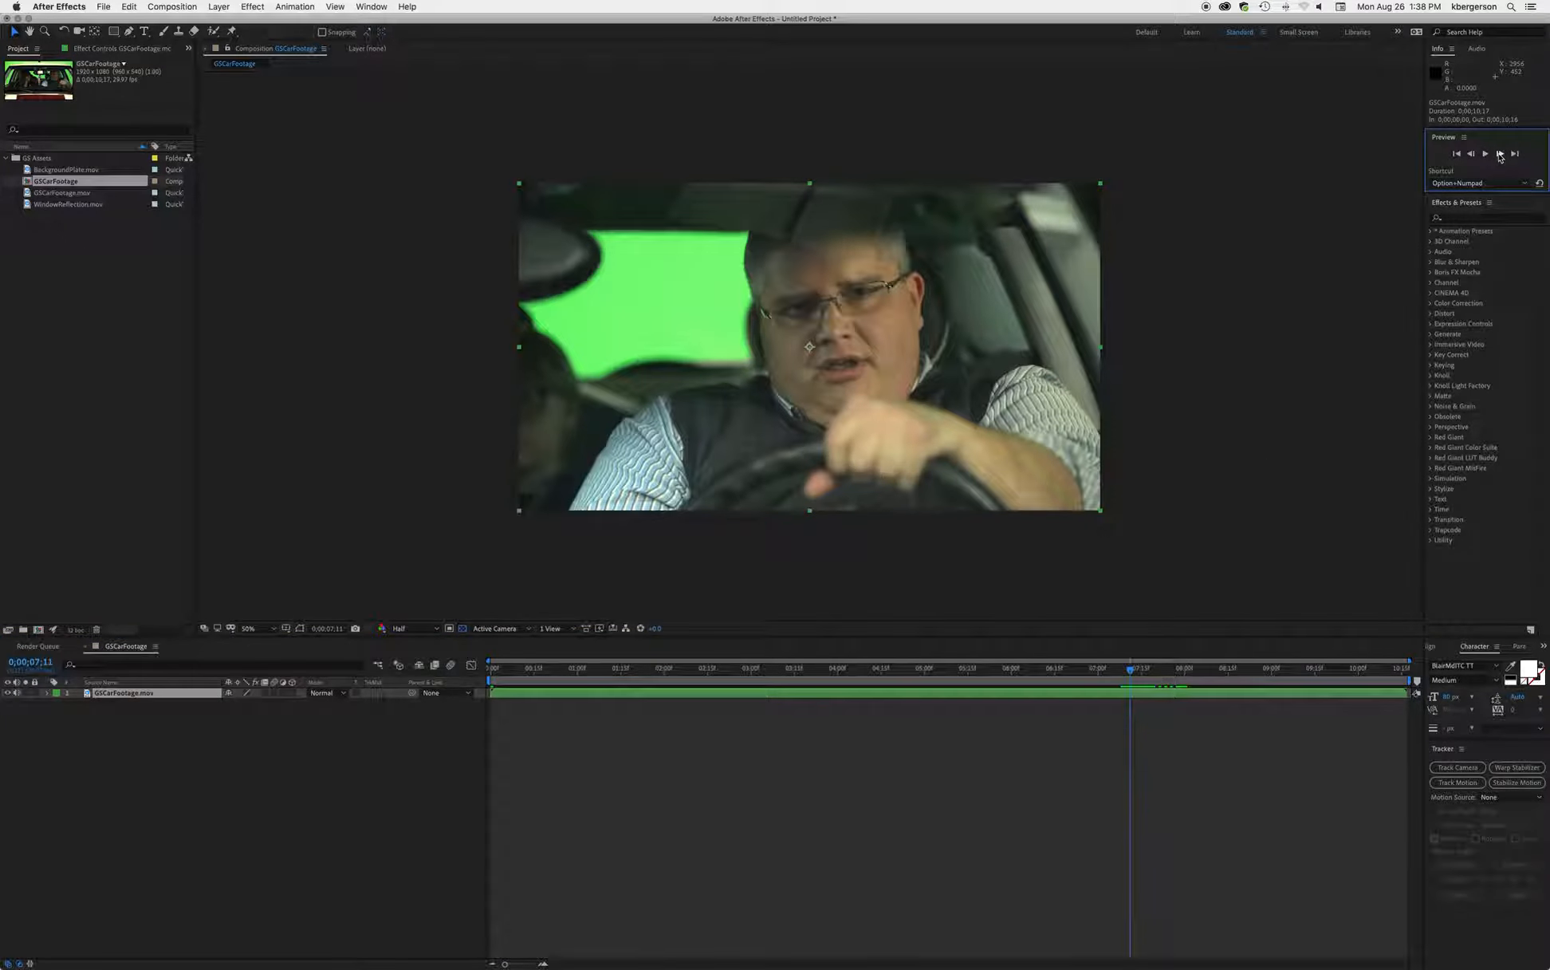
click(1130, 693)
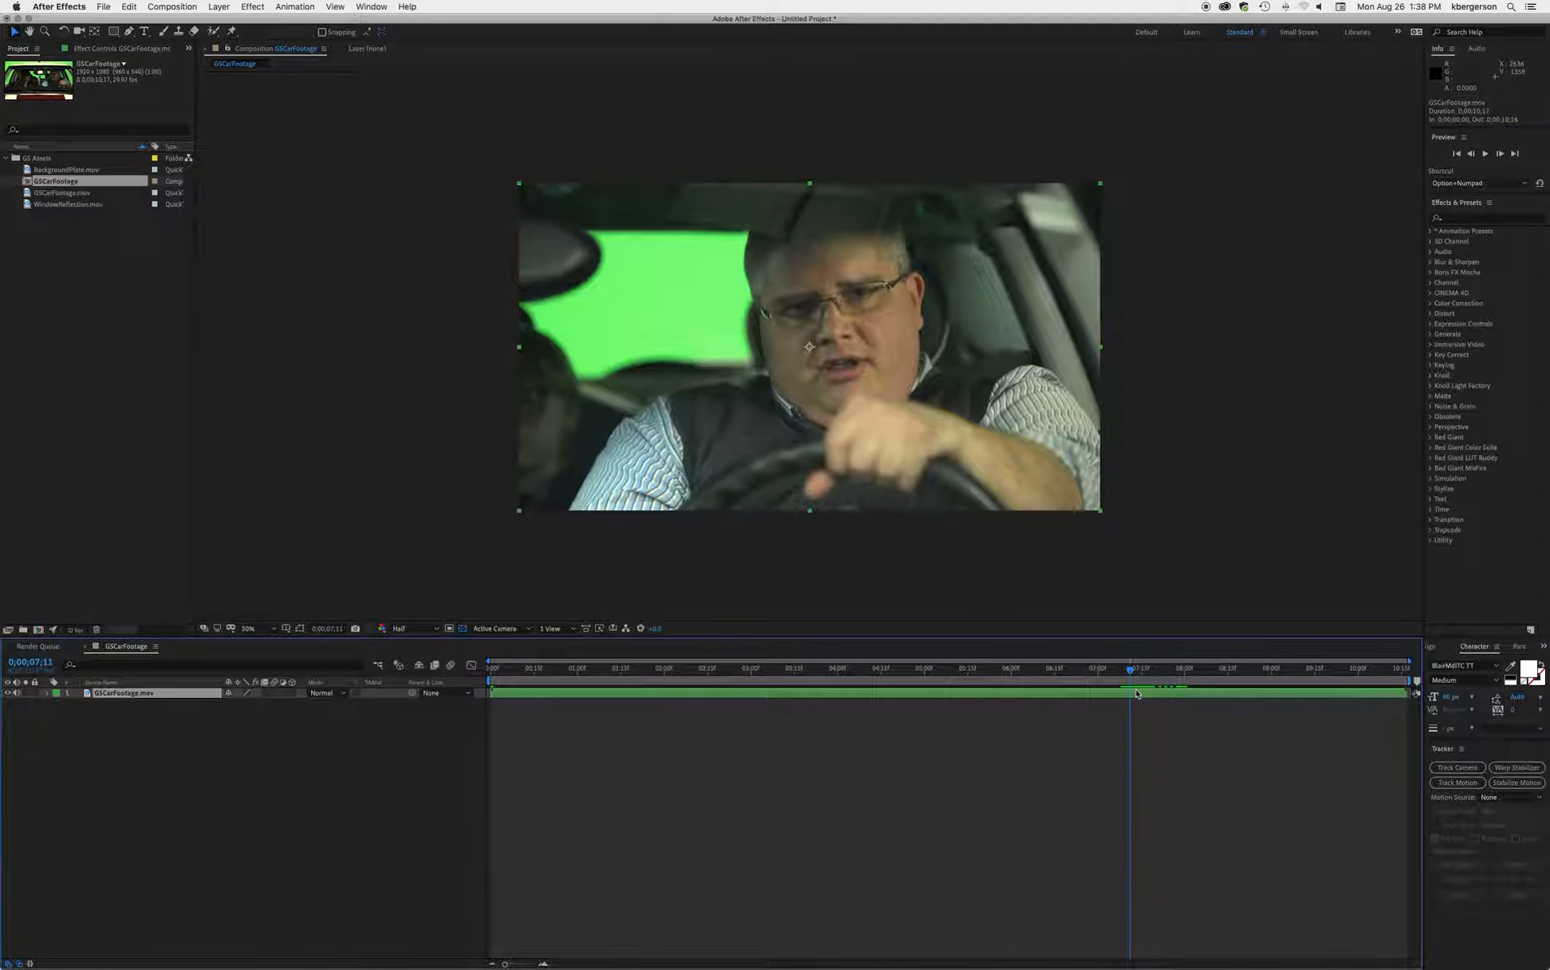
key(super+shift+d)
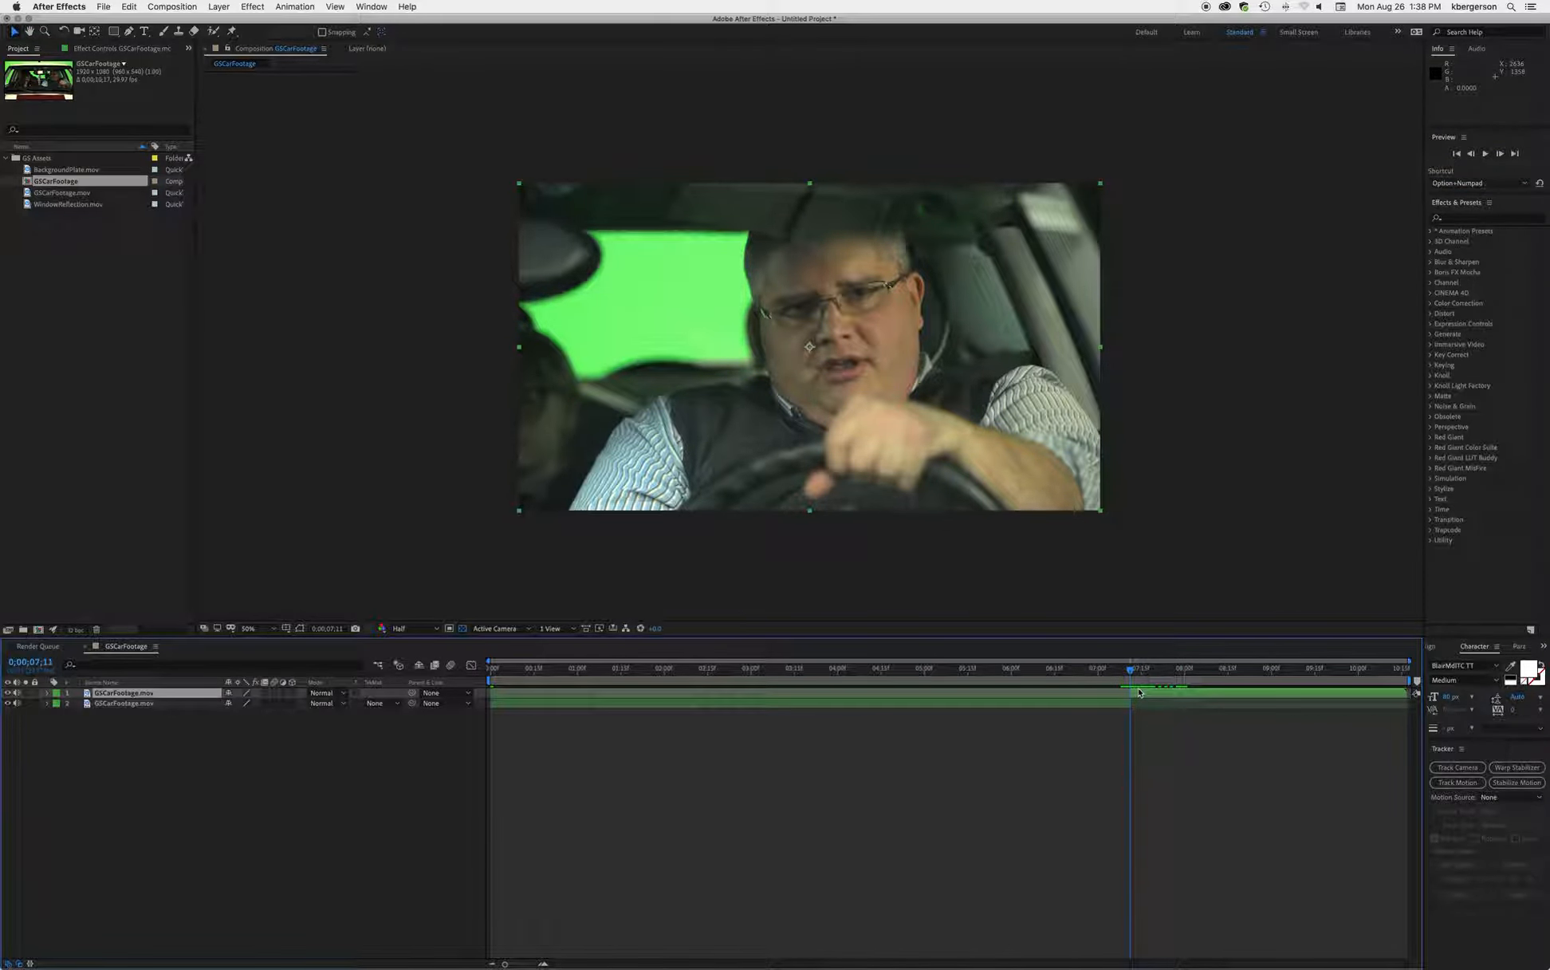
Step: Apply Keylight (1.2) to the wide-shot layer and sample the green screen behind the car's occupants as its Screen Colour
drag(1132, 674, 692, 708)
click(701, 703)
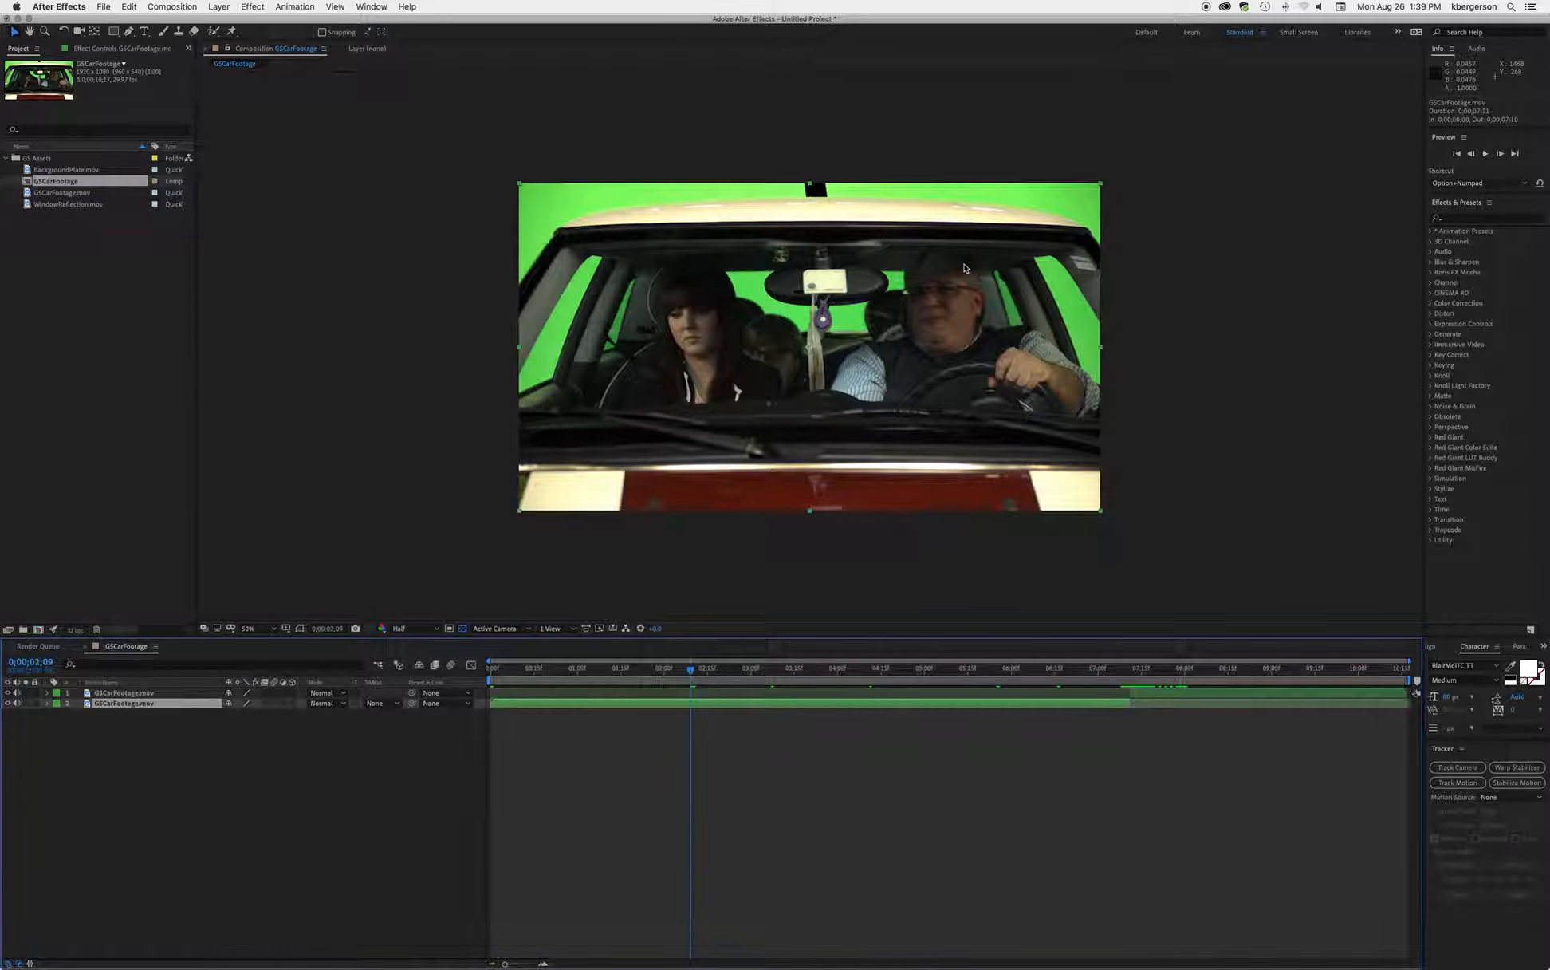
click(1432, 365)
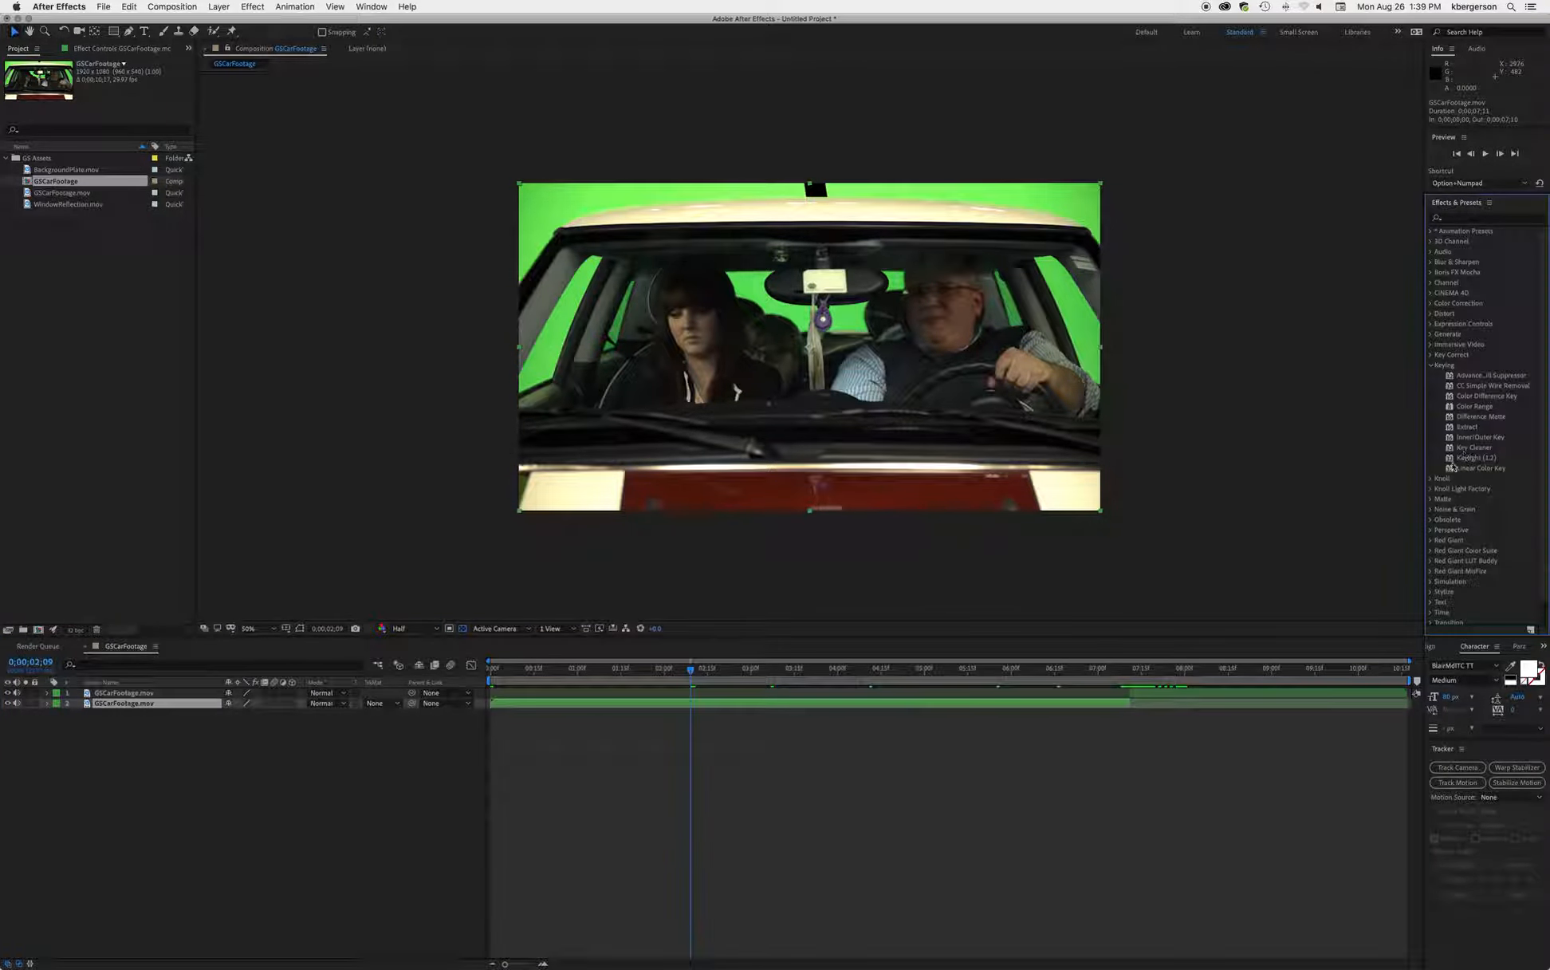
drag(1467, 448, 925, 705)
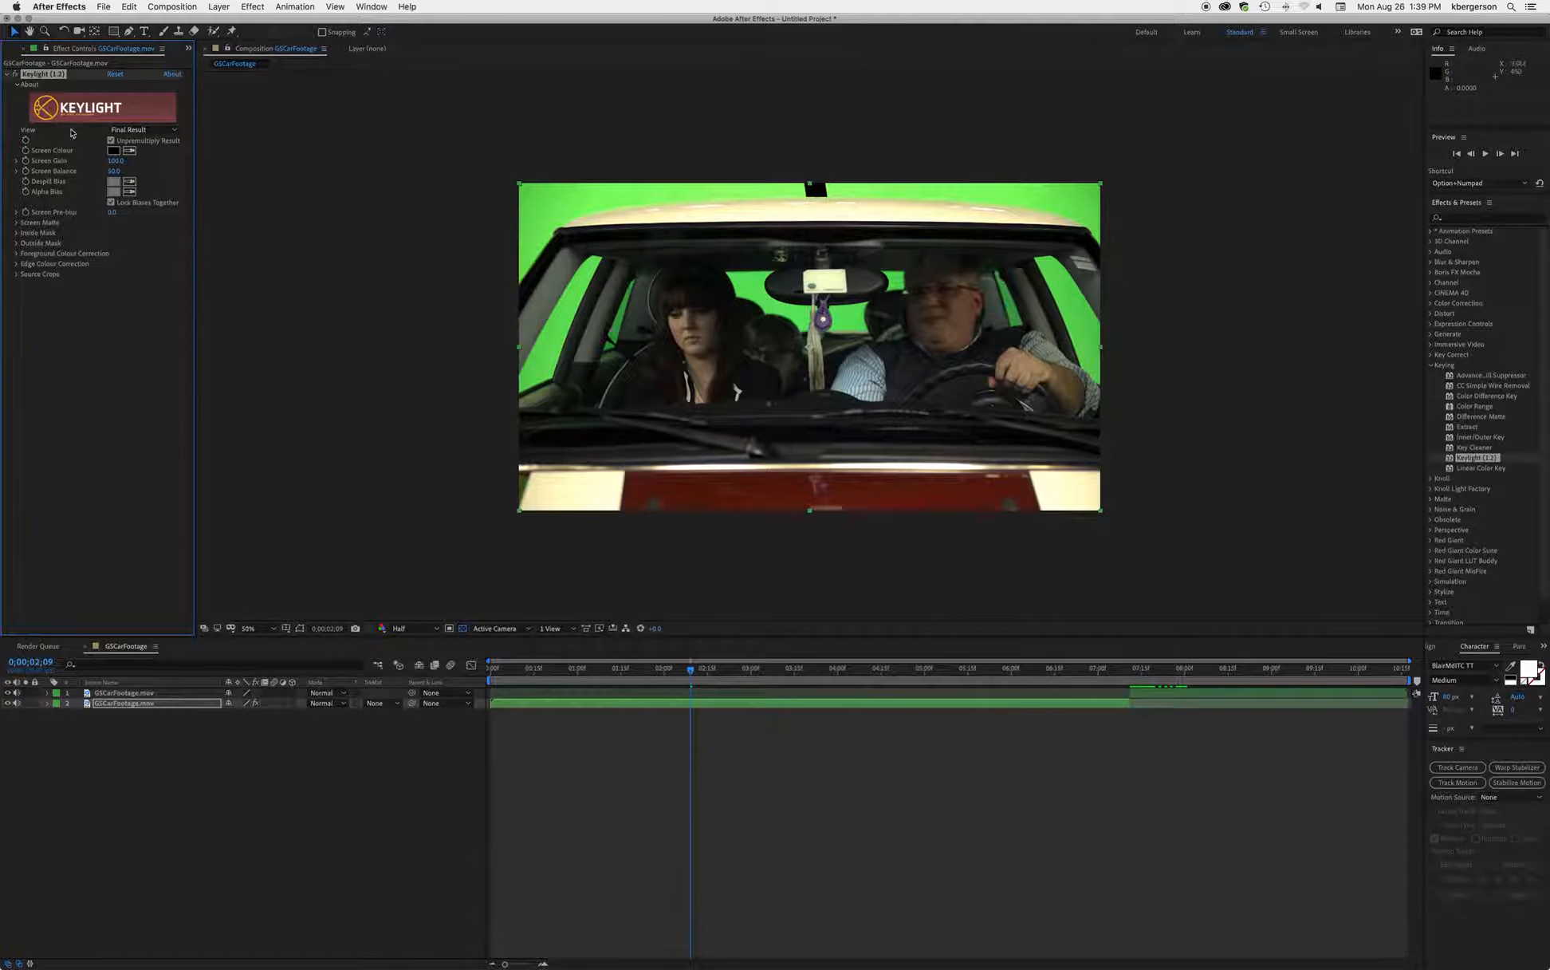
click(130, 151)
click(850, 319)
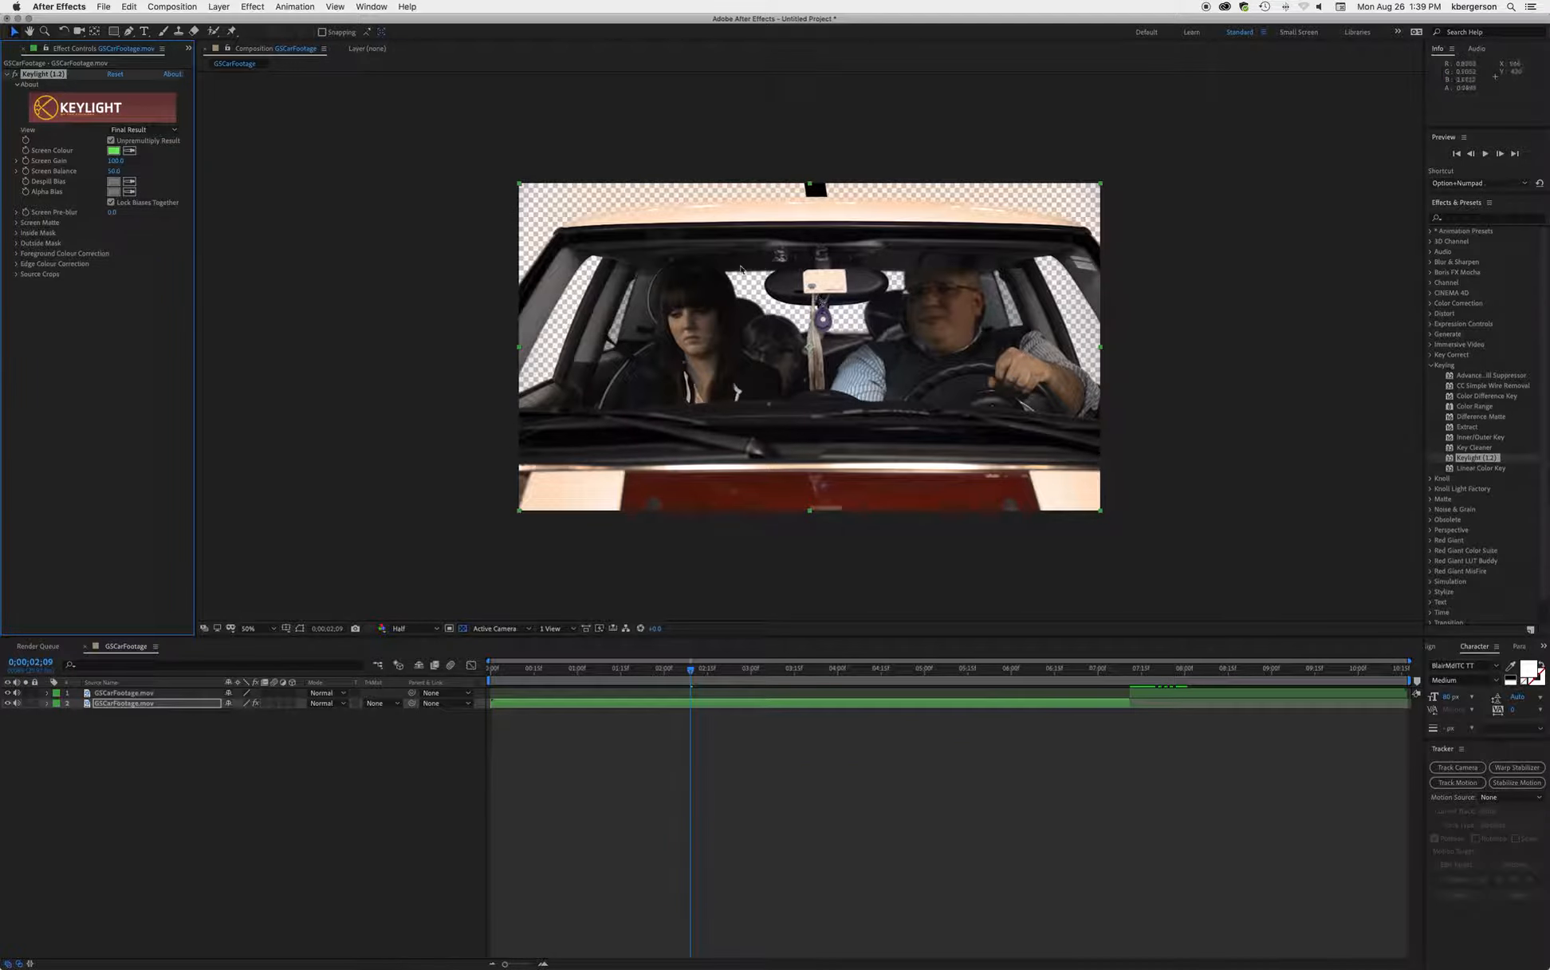
Step: Using Keylight's Screen Matte view, set Clip Black to 32.4 and Clip White to 76.7, and return the view to Final Result
key(period)
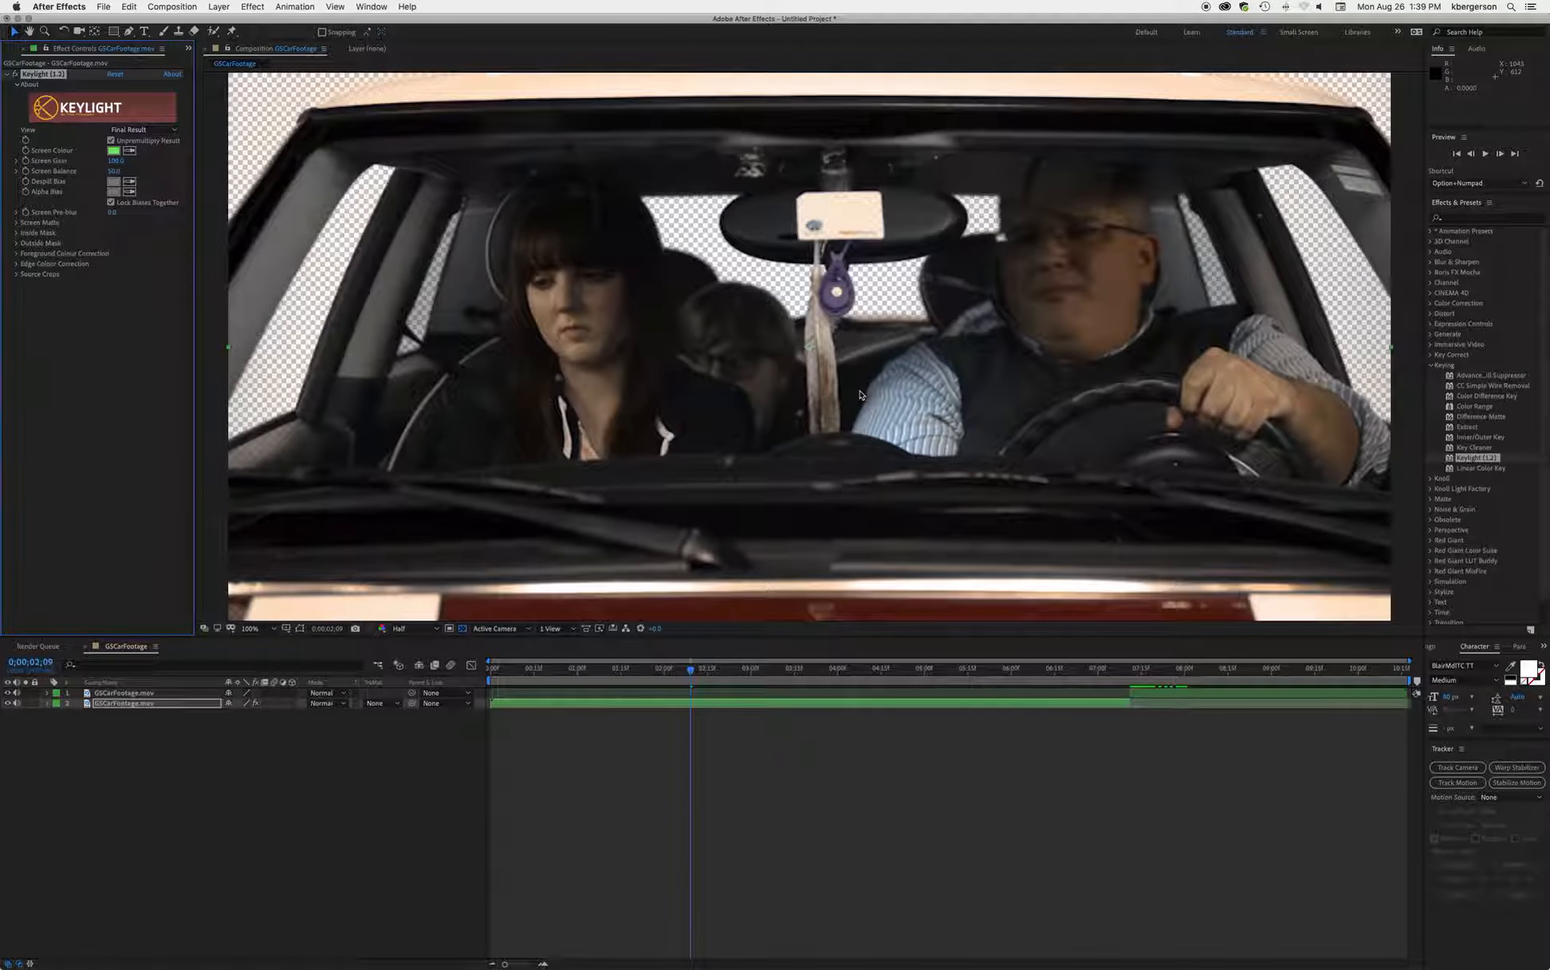
click(174, 130)
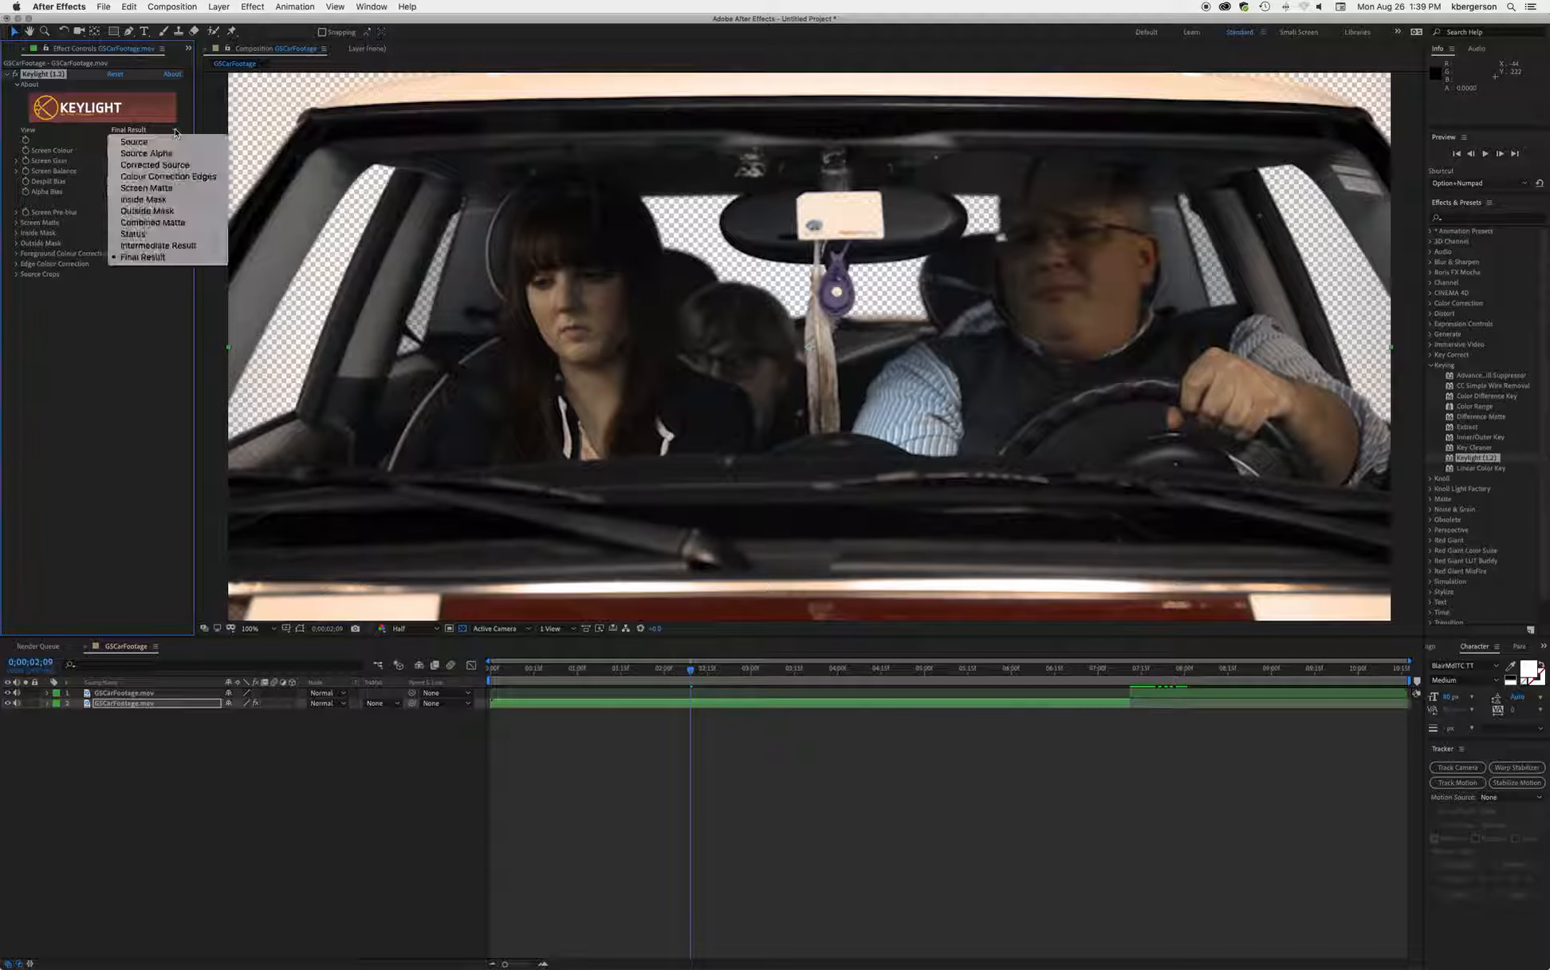
click(131, 188)
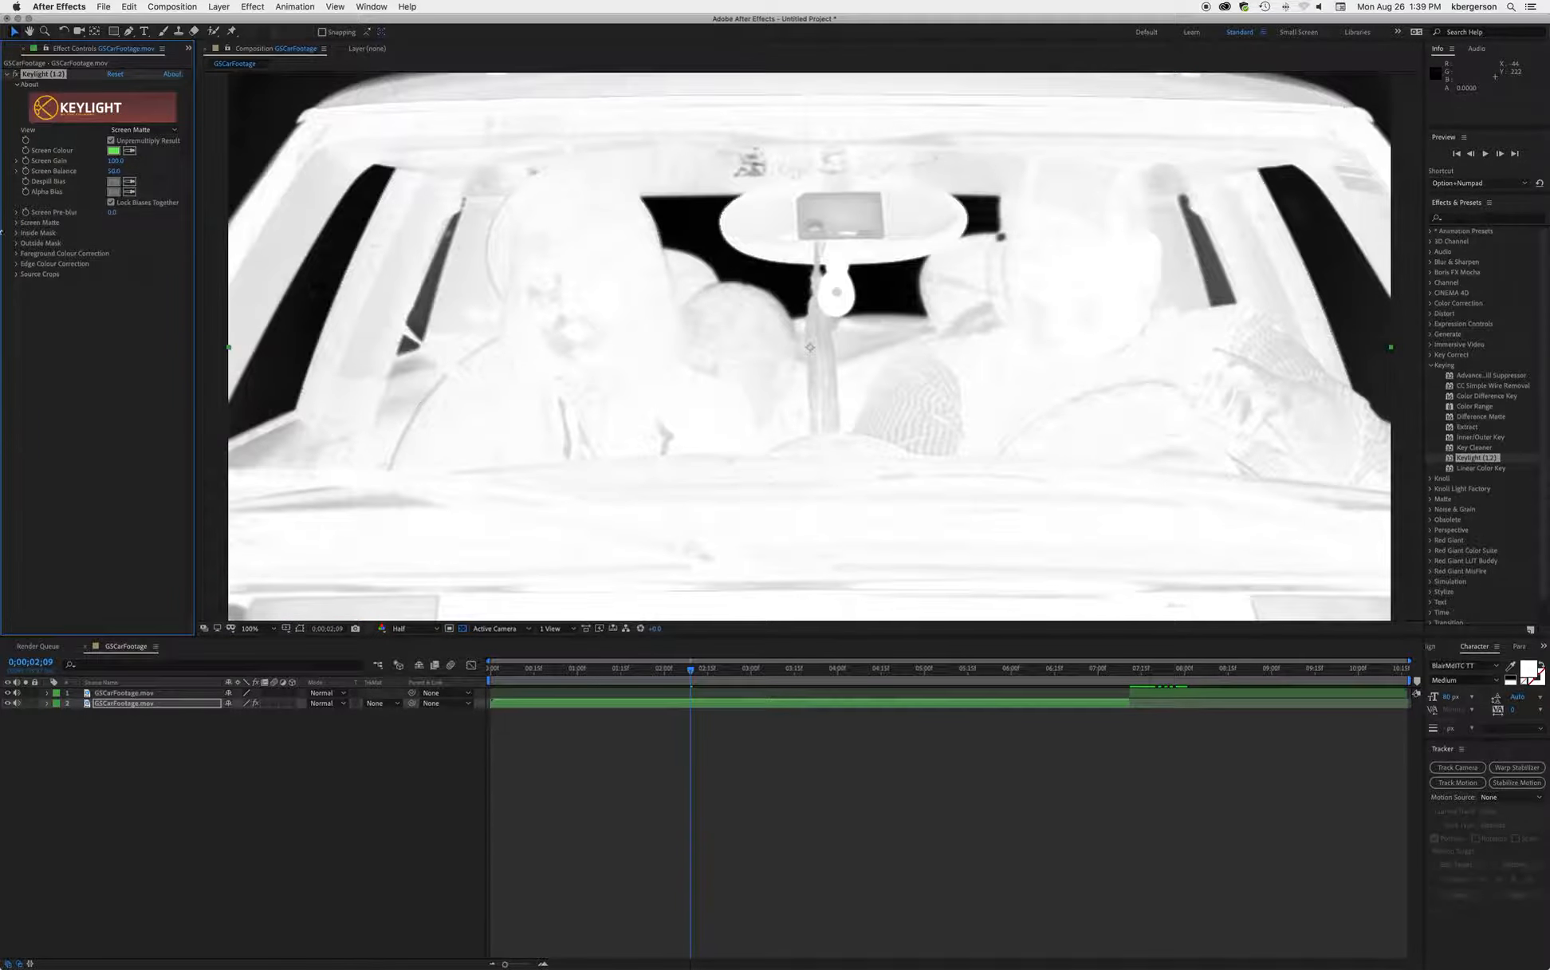
click(16, 223)
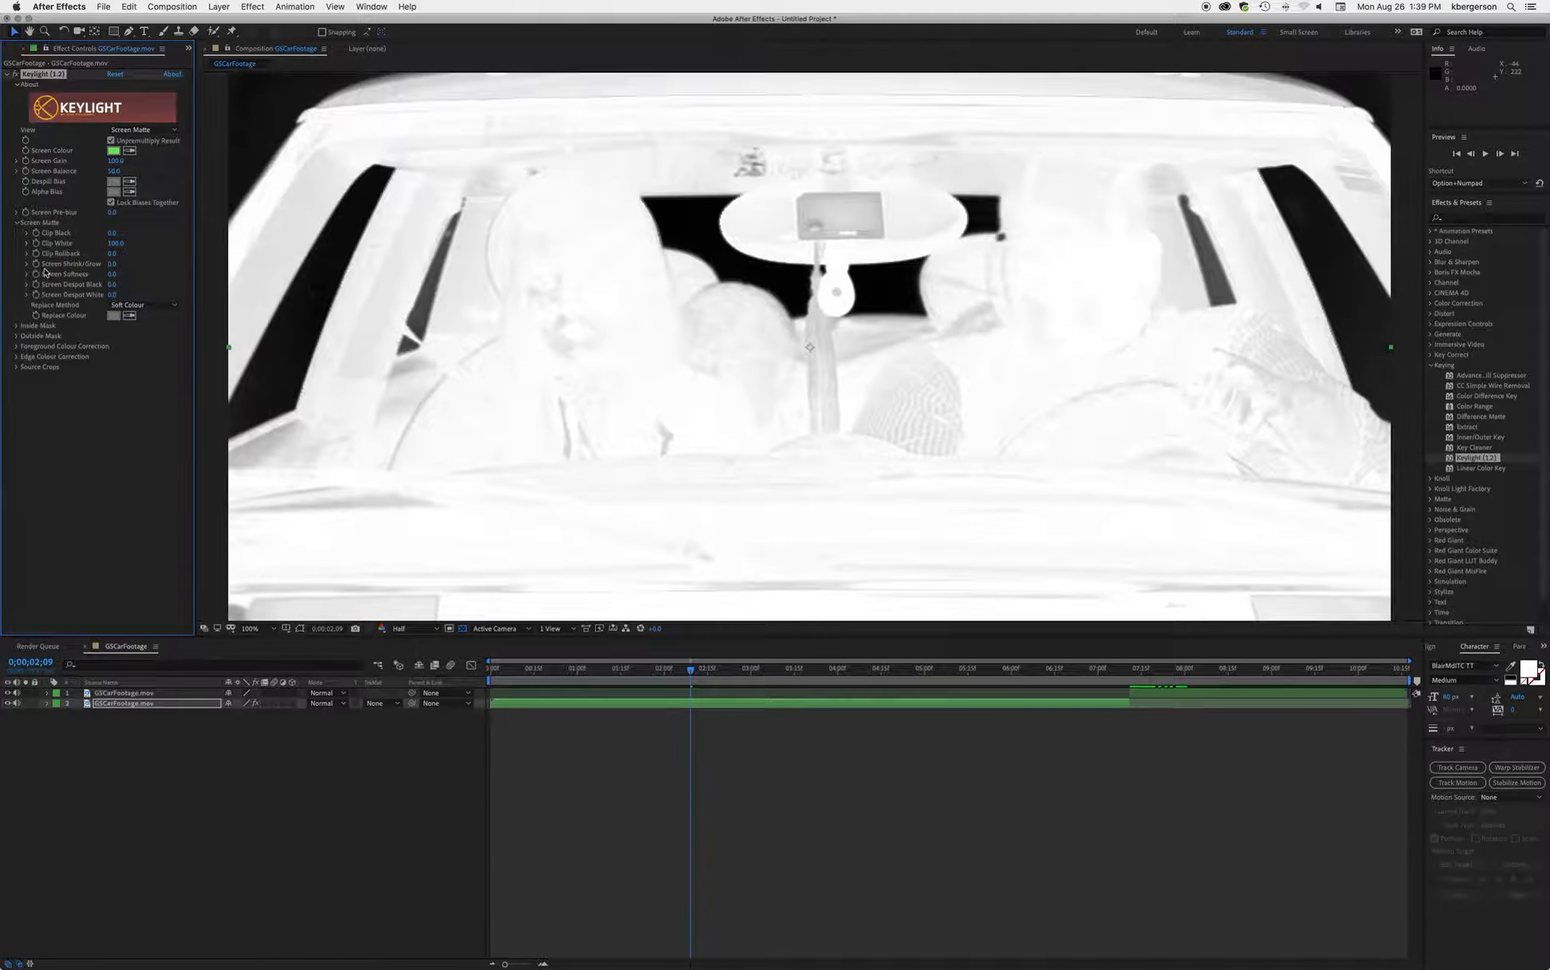
click(26, 233)
click(28, 259)
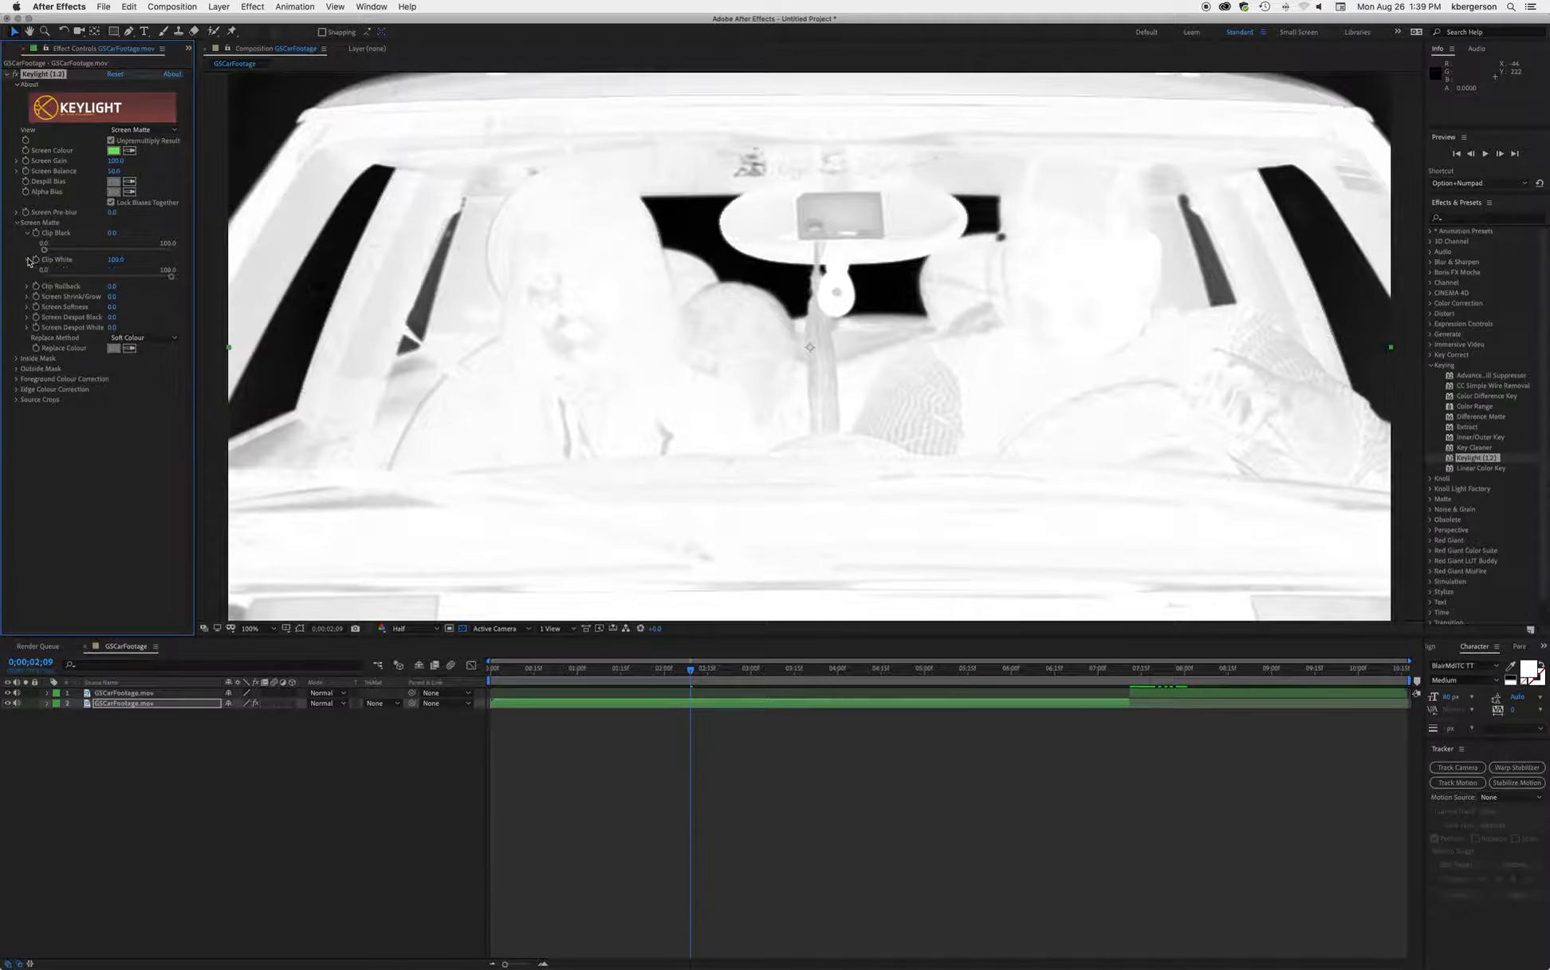
drag(172, 276, 151, 282)
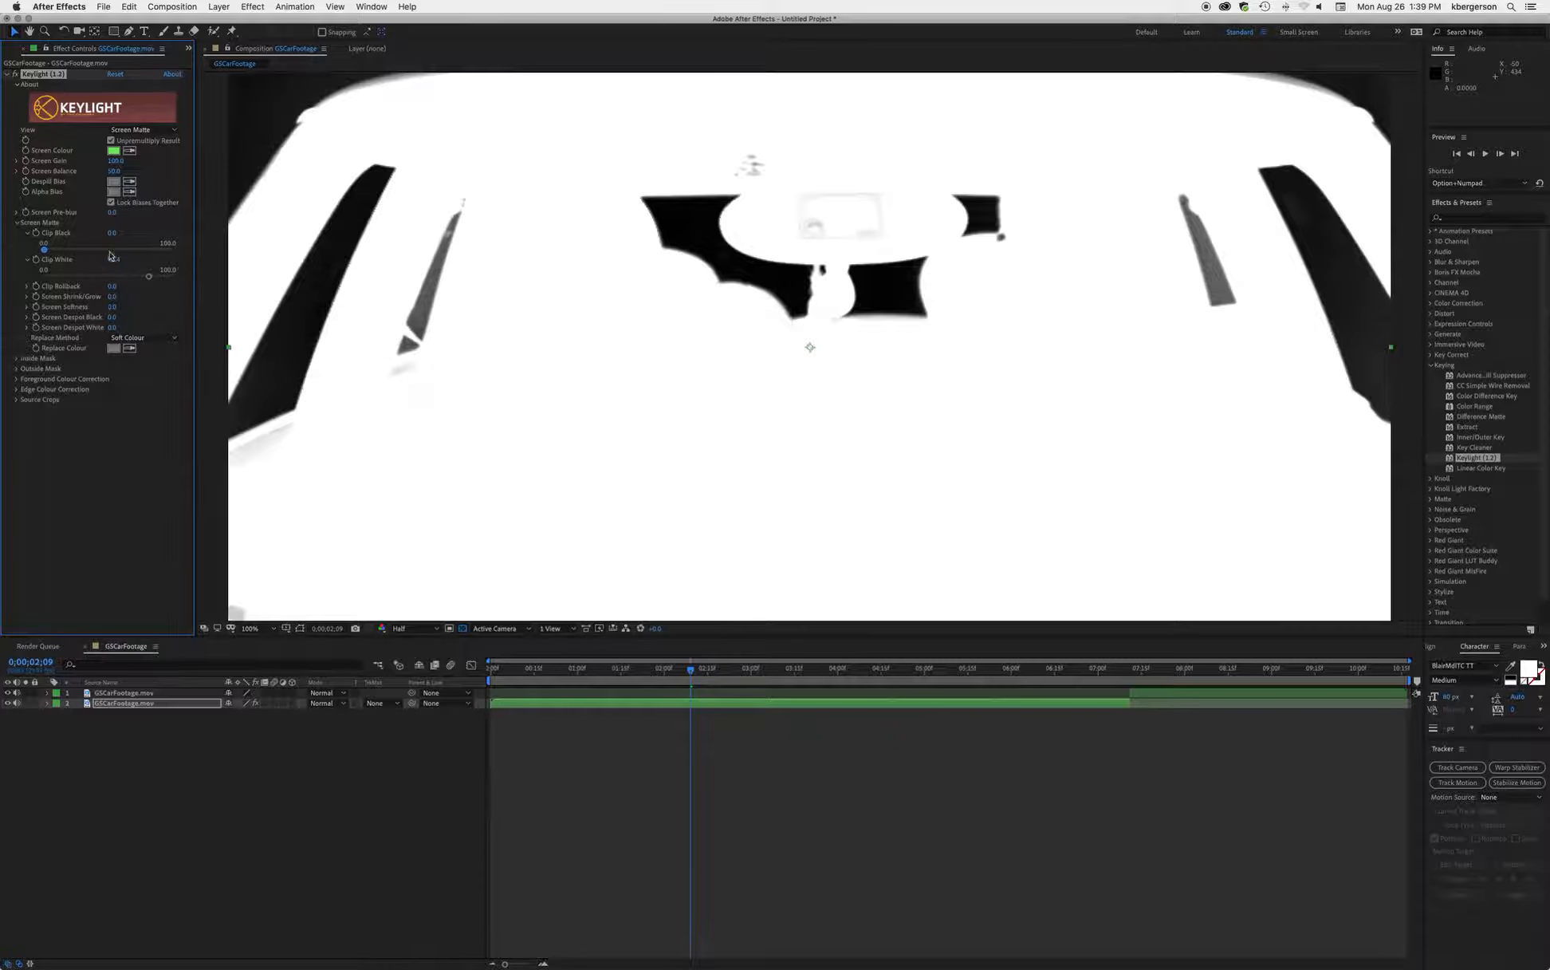
drag(45, 250, 85, 250)
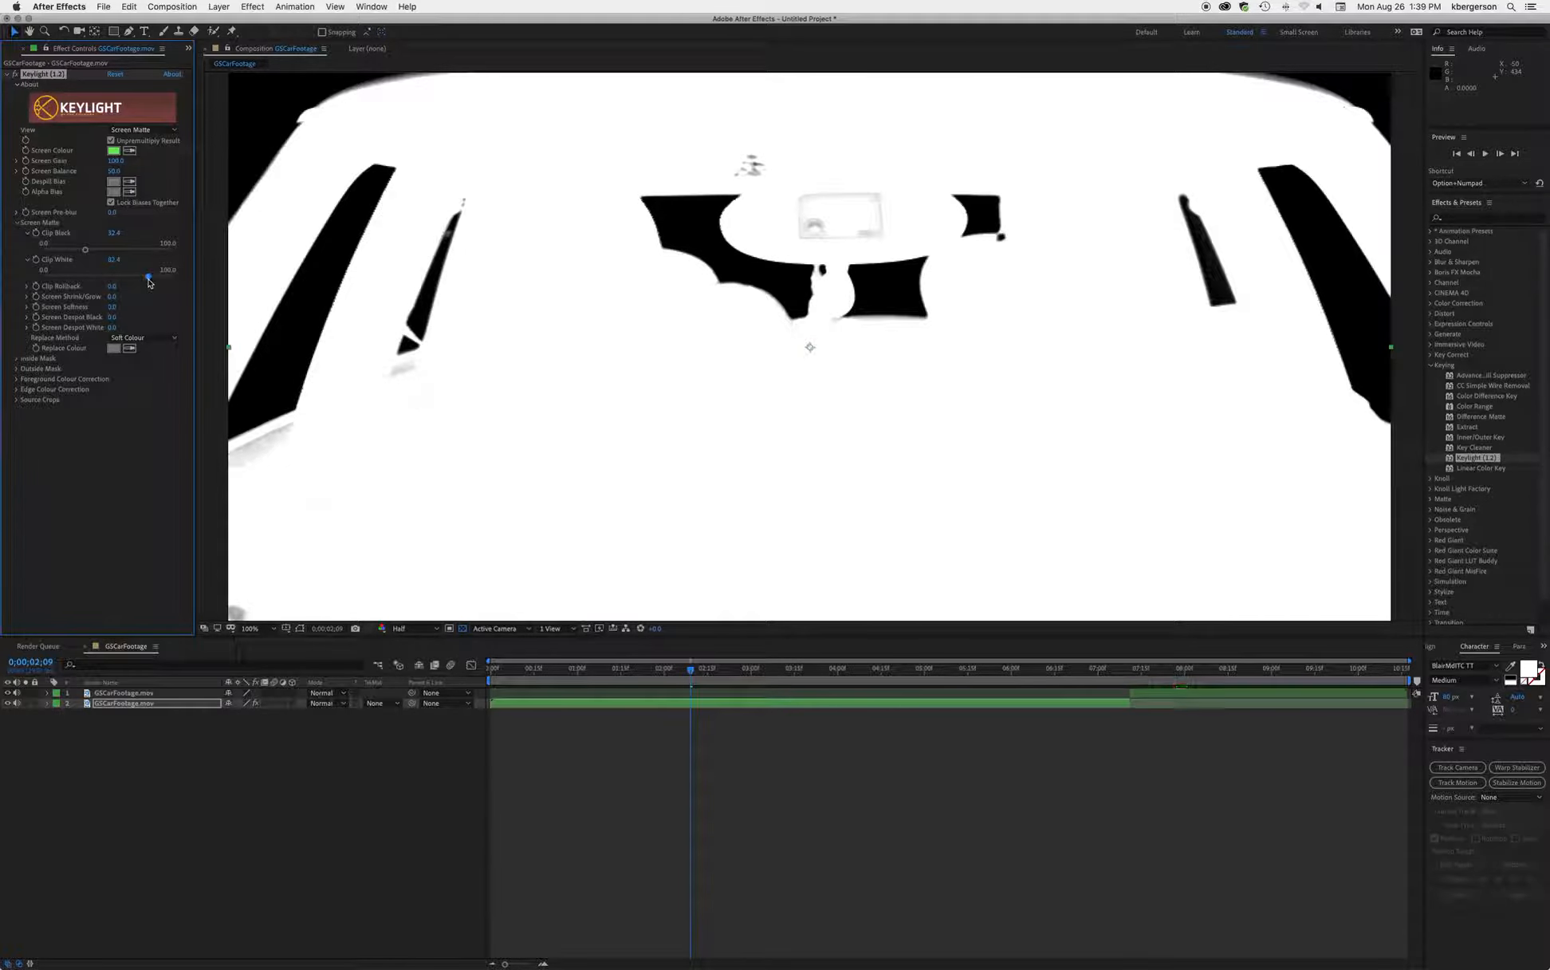
drag(148, 283, 140, 284)
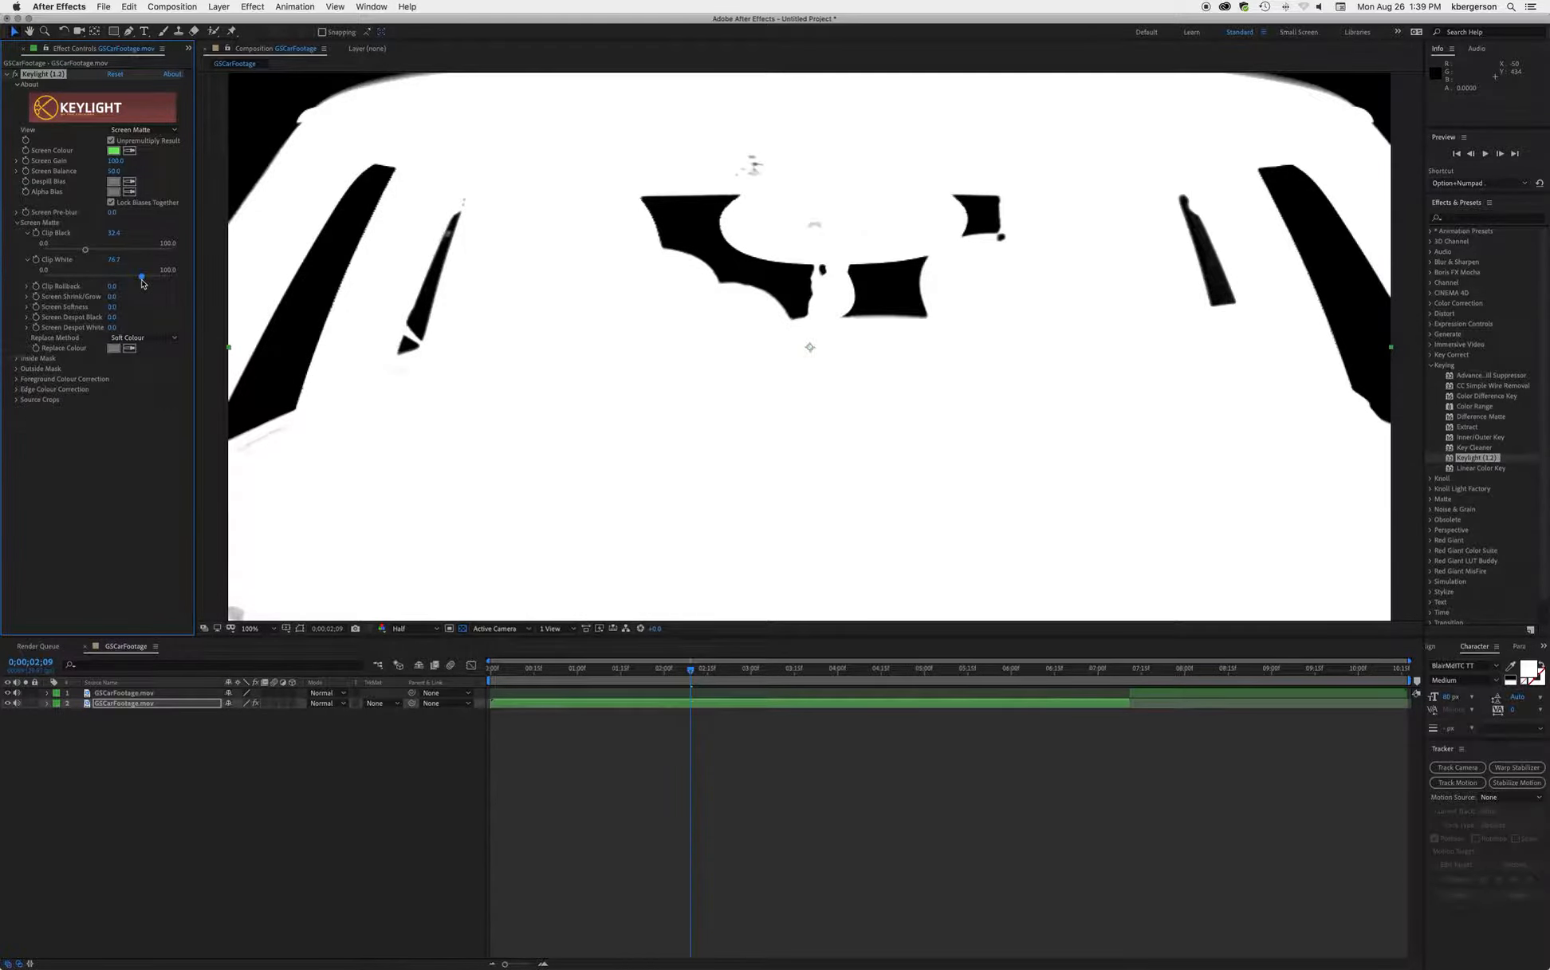
click(177, 134)
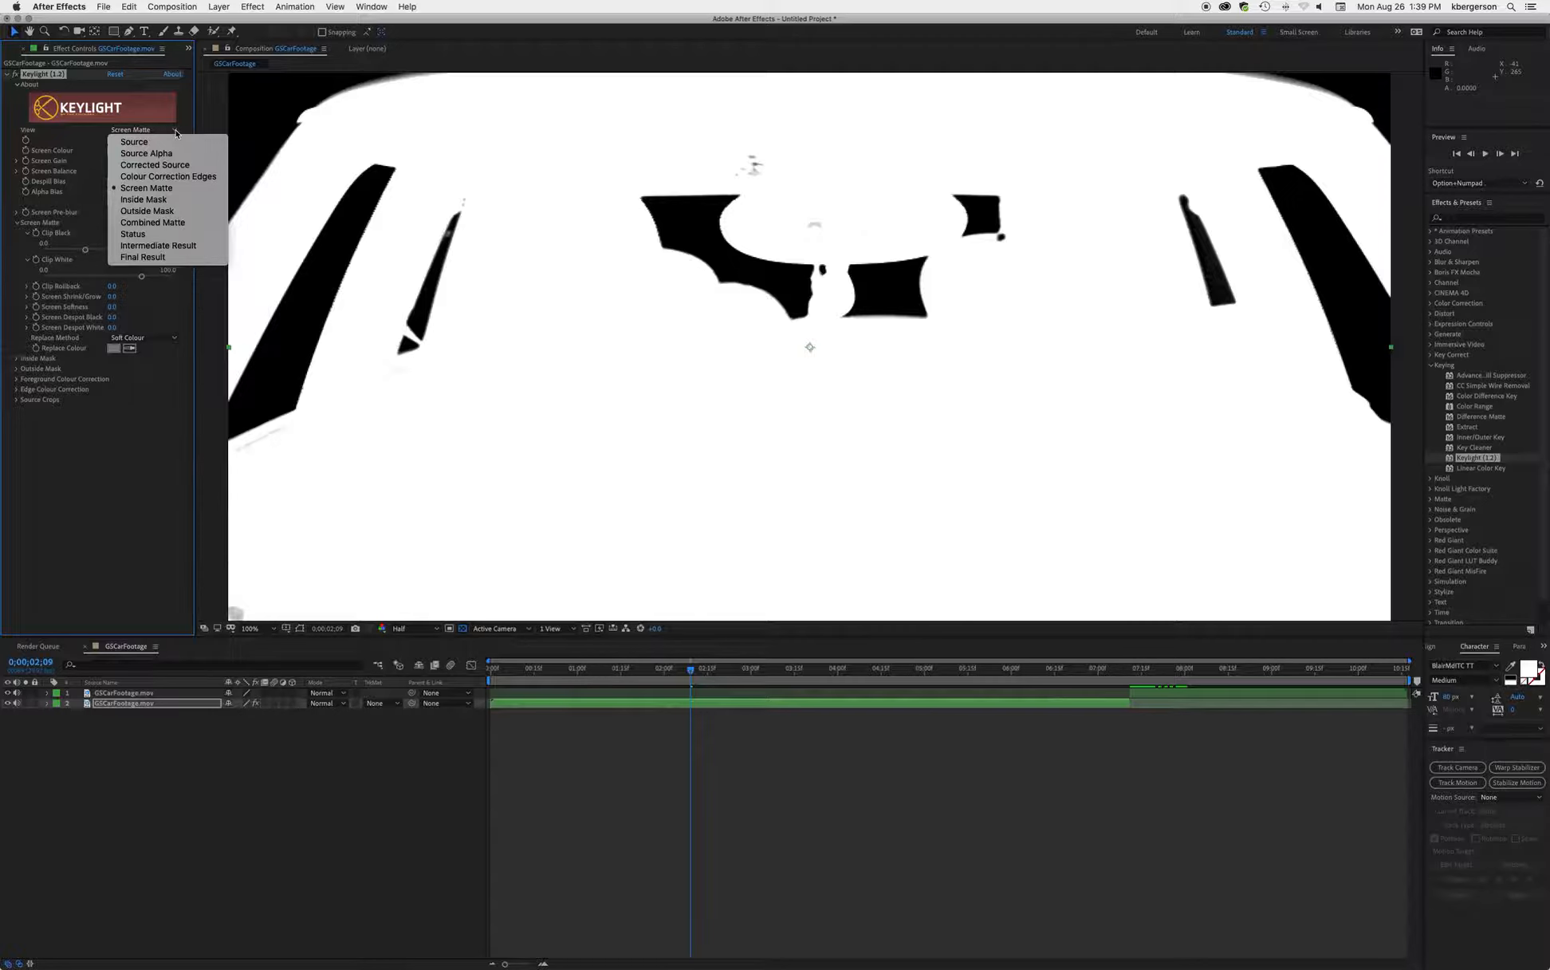
click(182, 255)
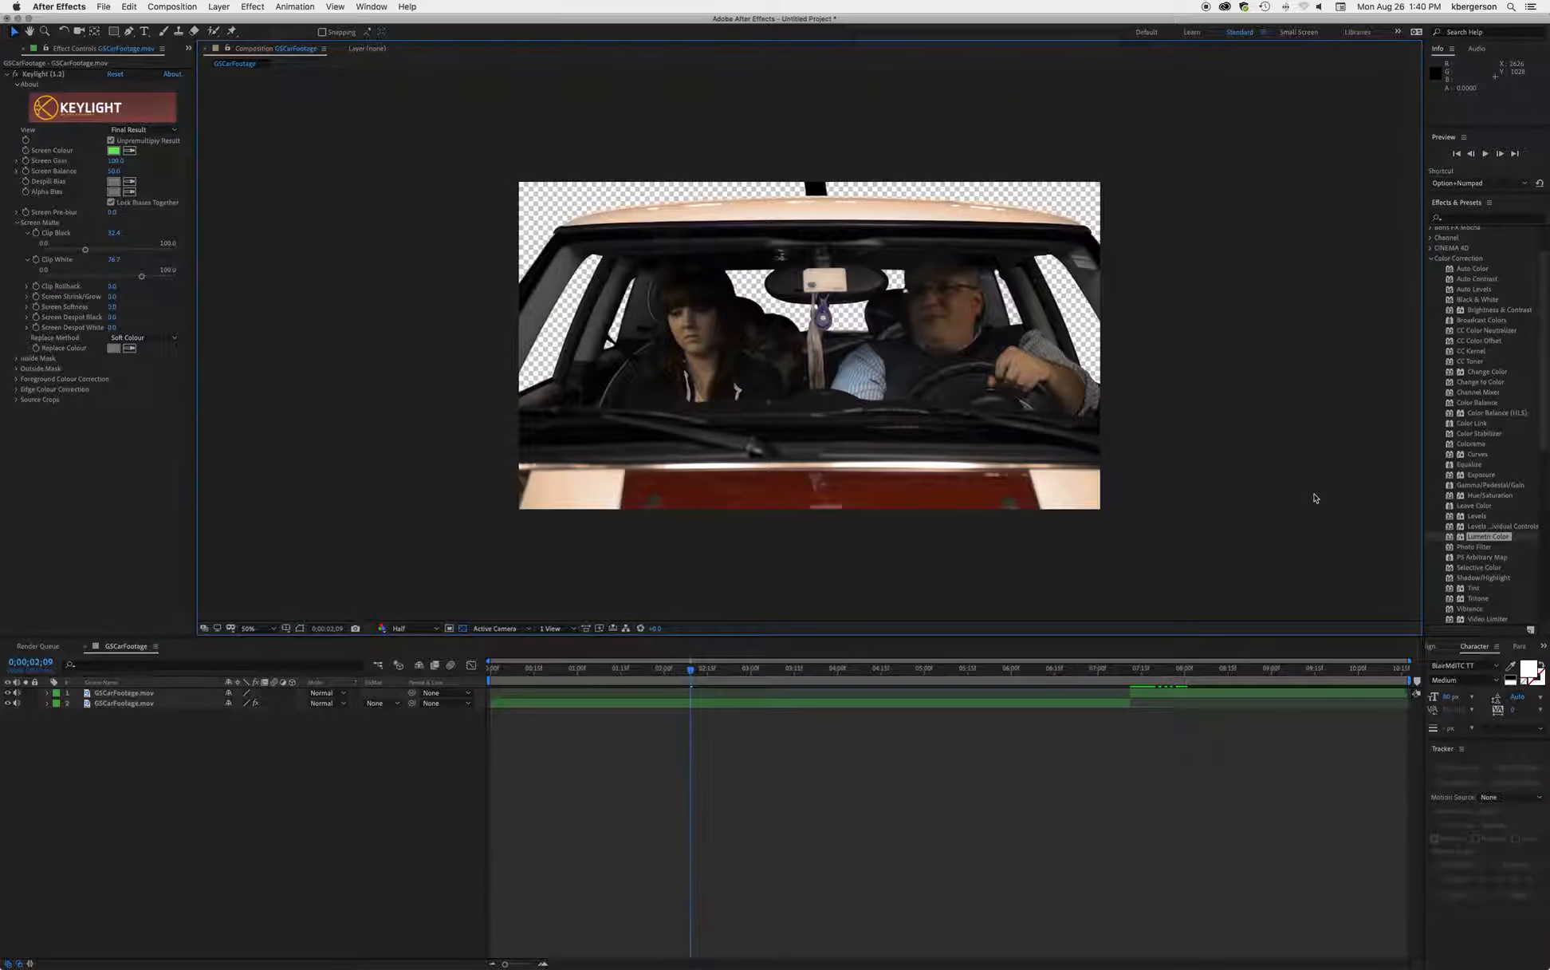
Step: Apply Lumetri Color to the keyed wide-shot layer and open the Lumetri Scopes
drag(1489, 534, 797, 705)
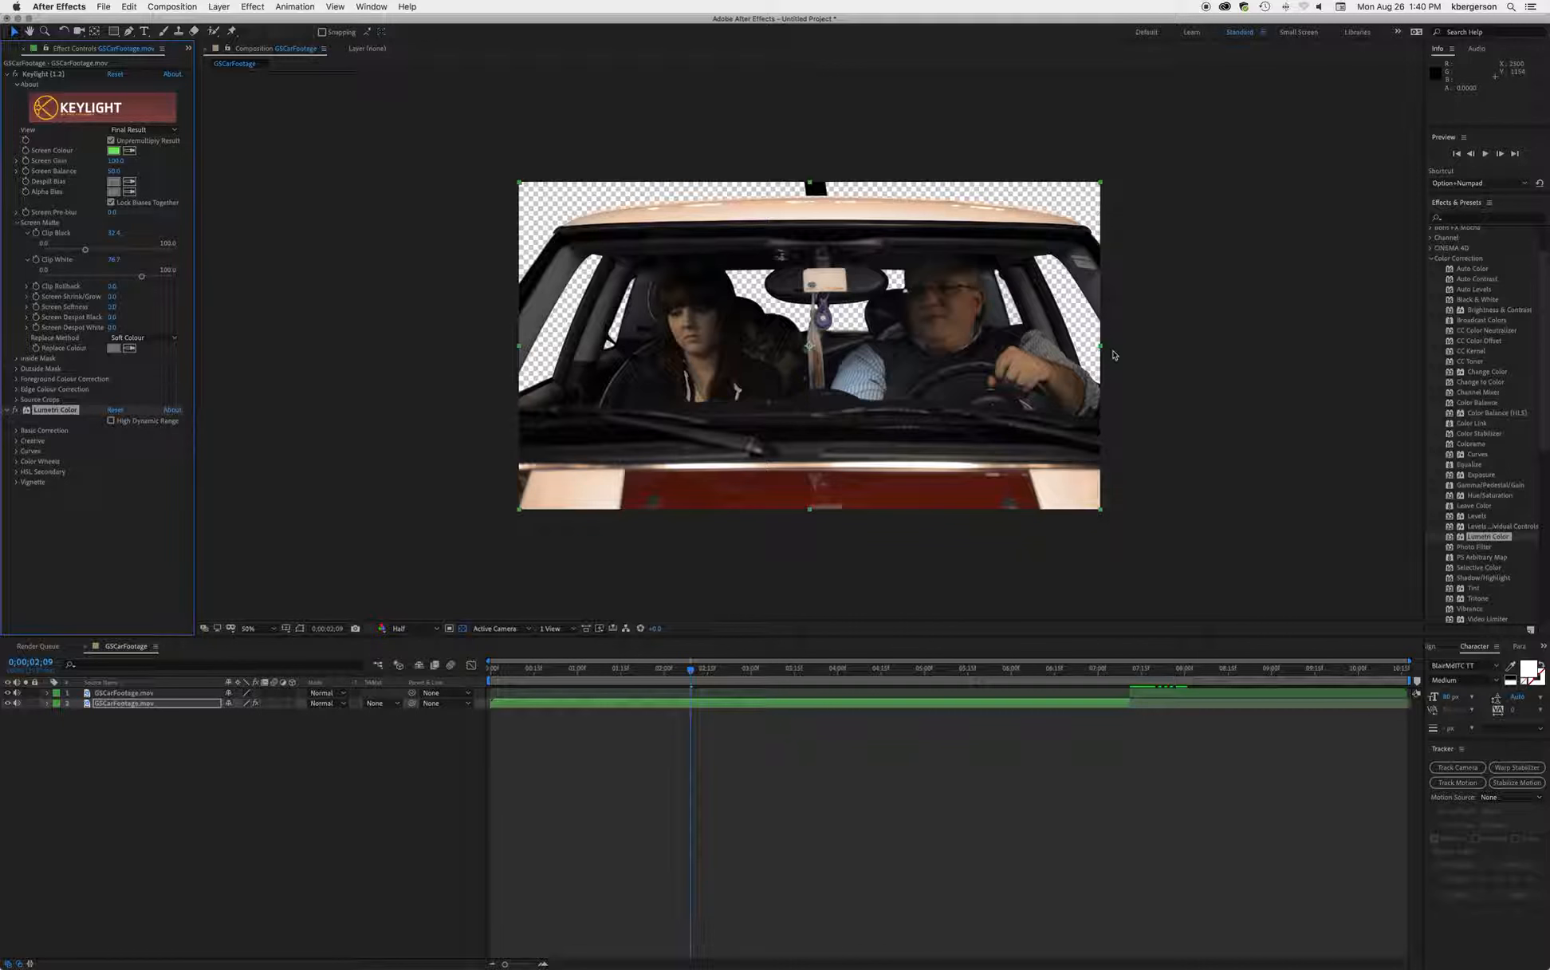
click(369, 6)
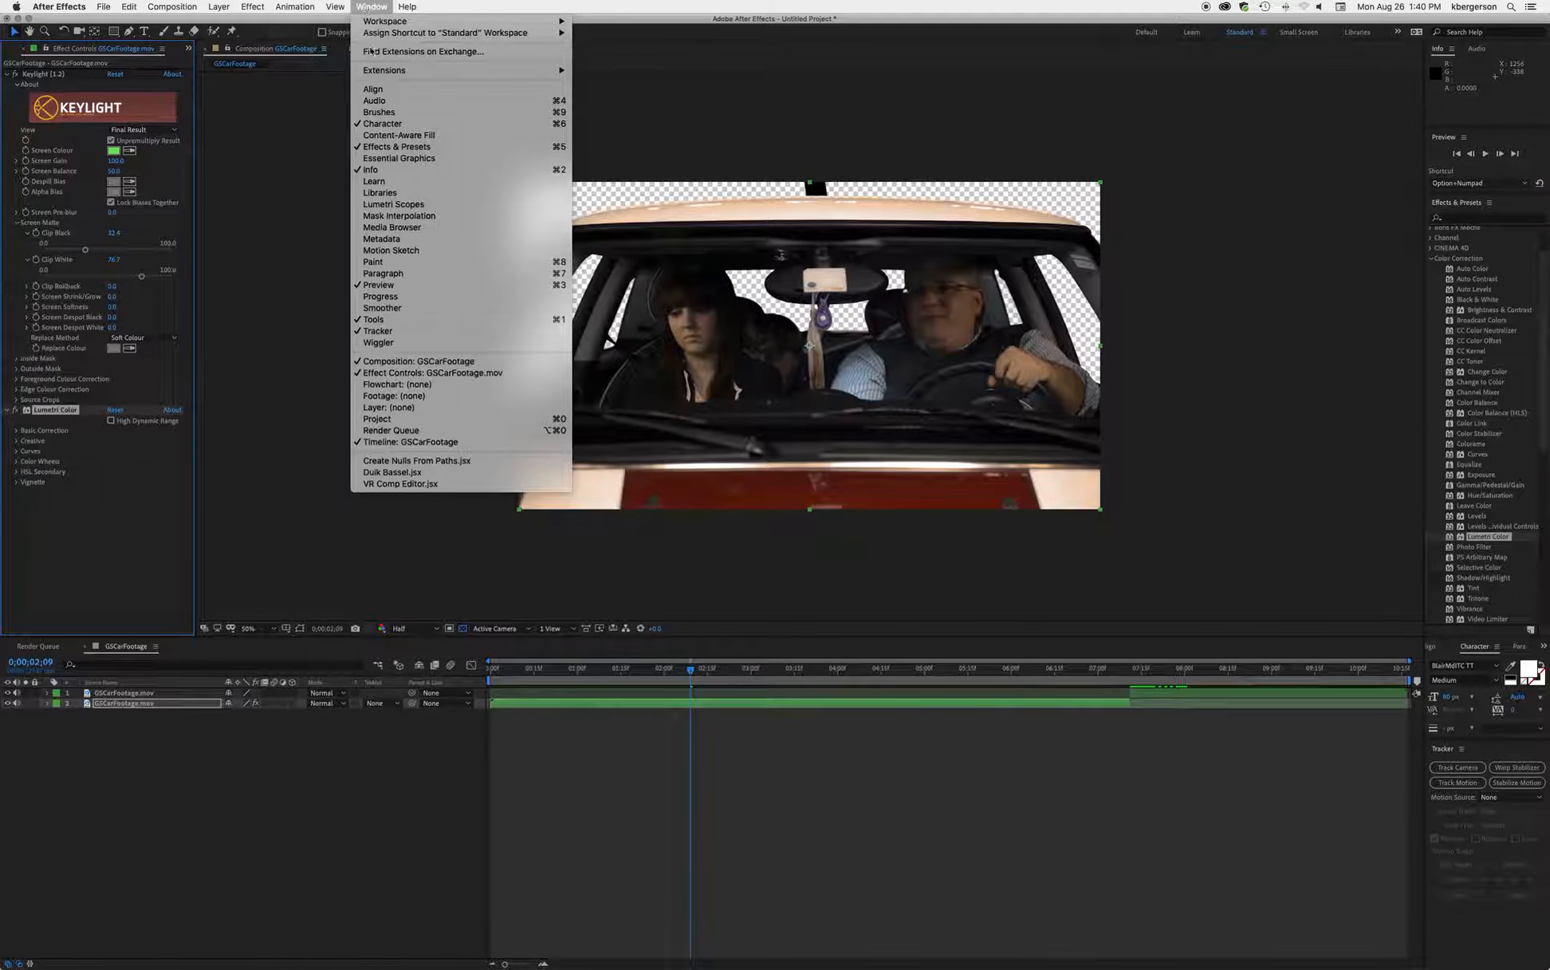
click(391, 205)
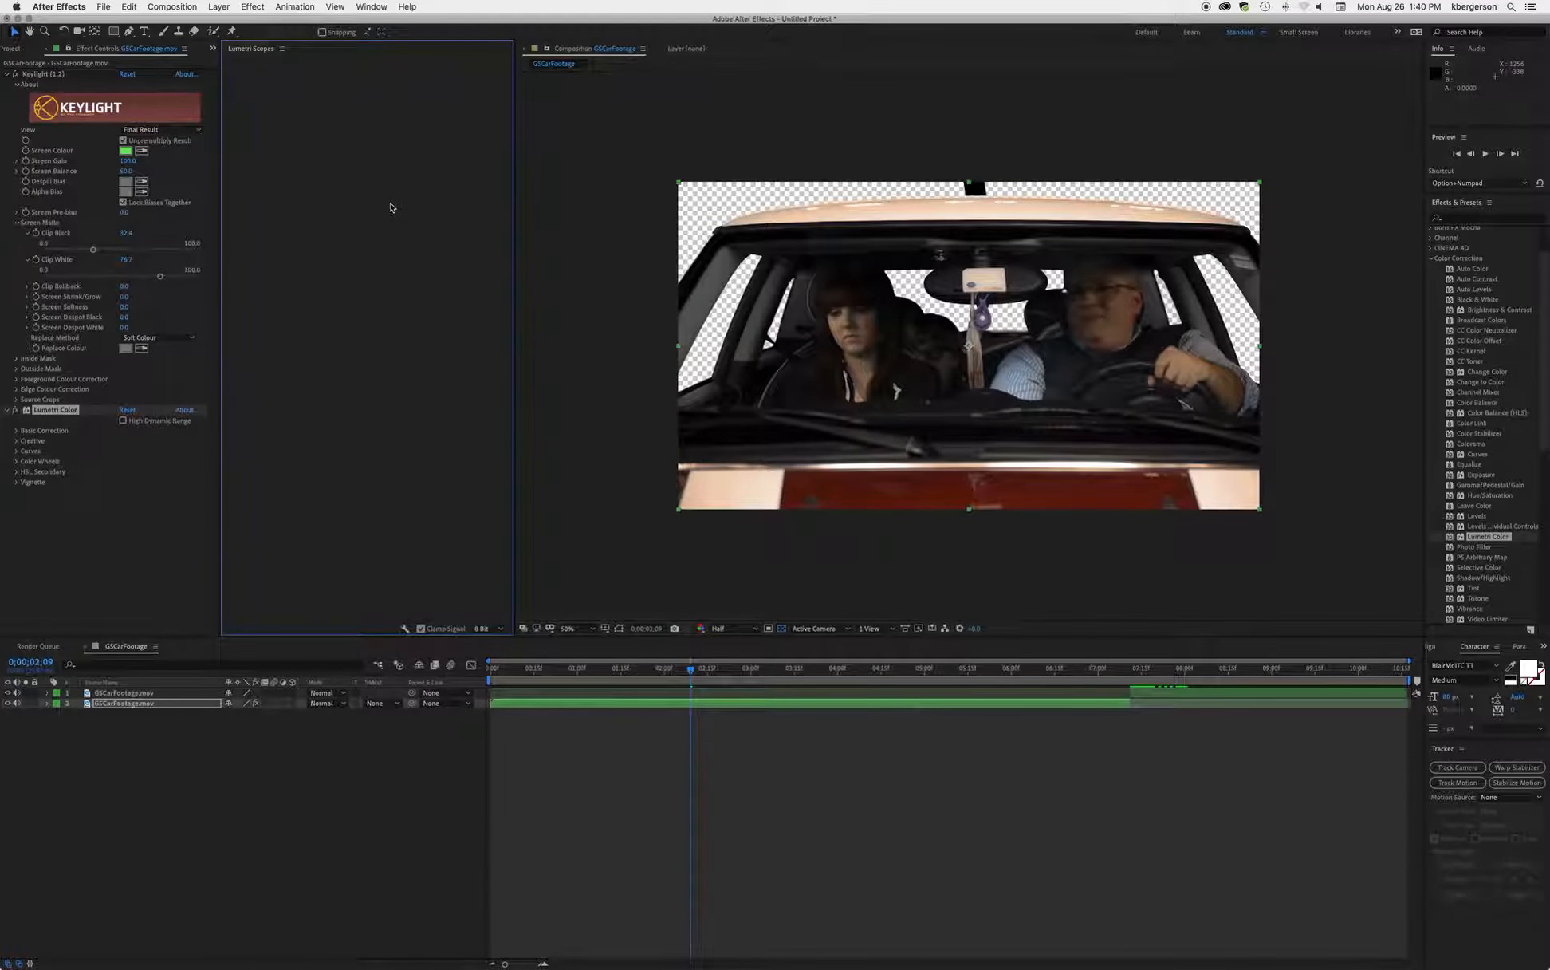
Step: Load the Vectorscope YUV/Parade RGB/Waveform YC preset in the Lumetri Scopes and refresh the current frame
right_click(393, 500)
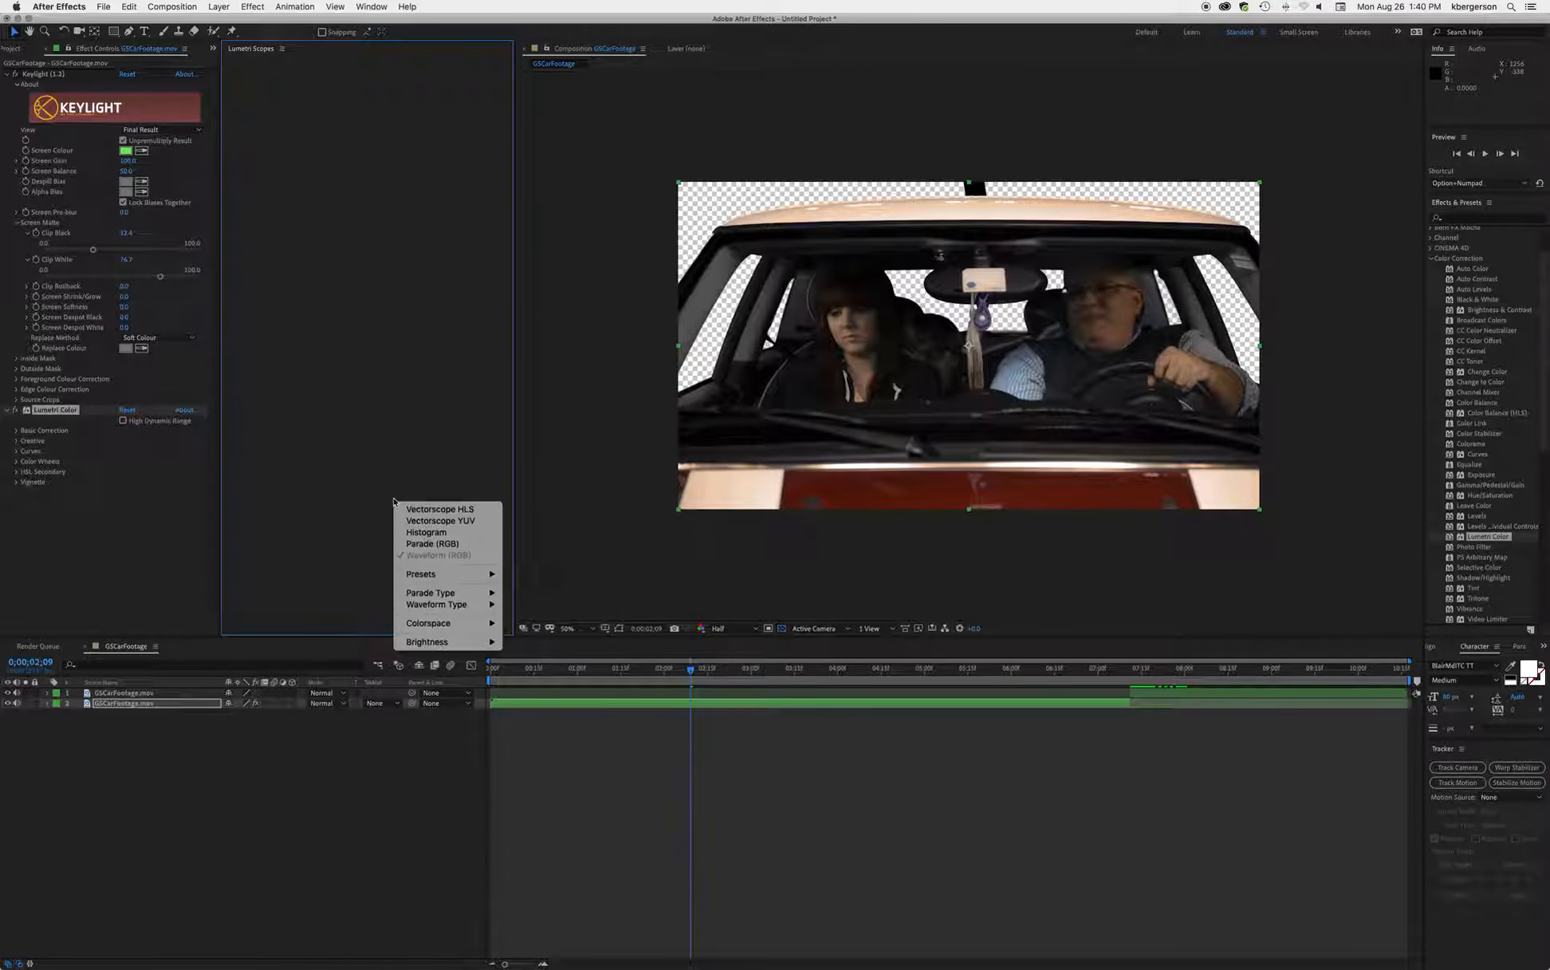
mouse_move(431, 574)
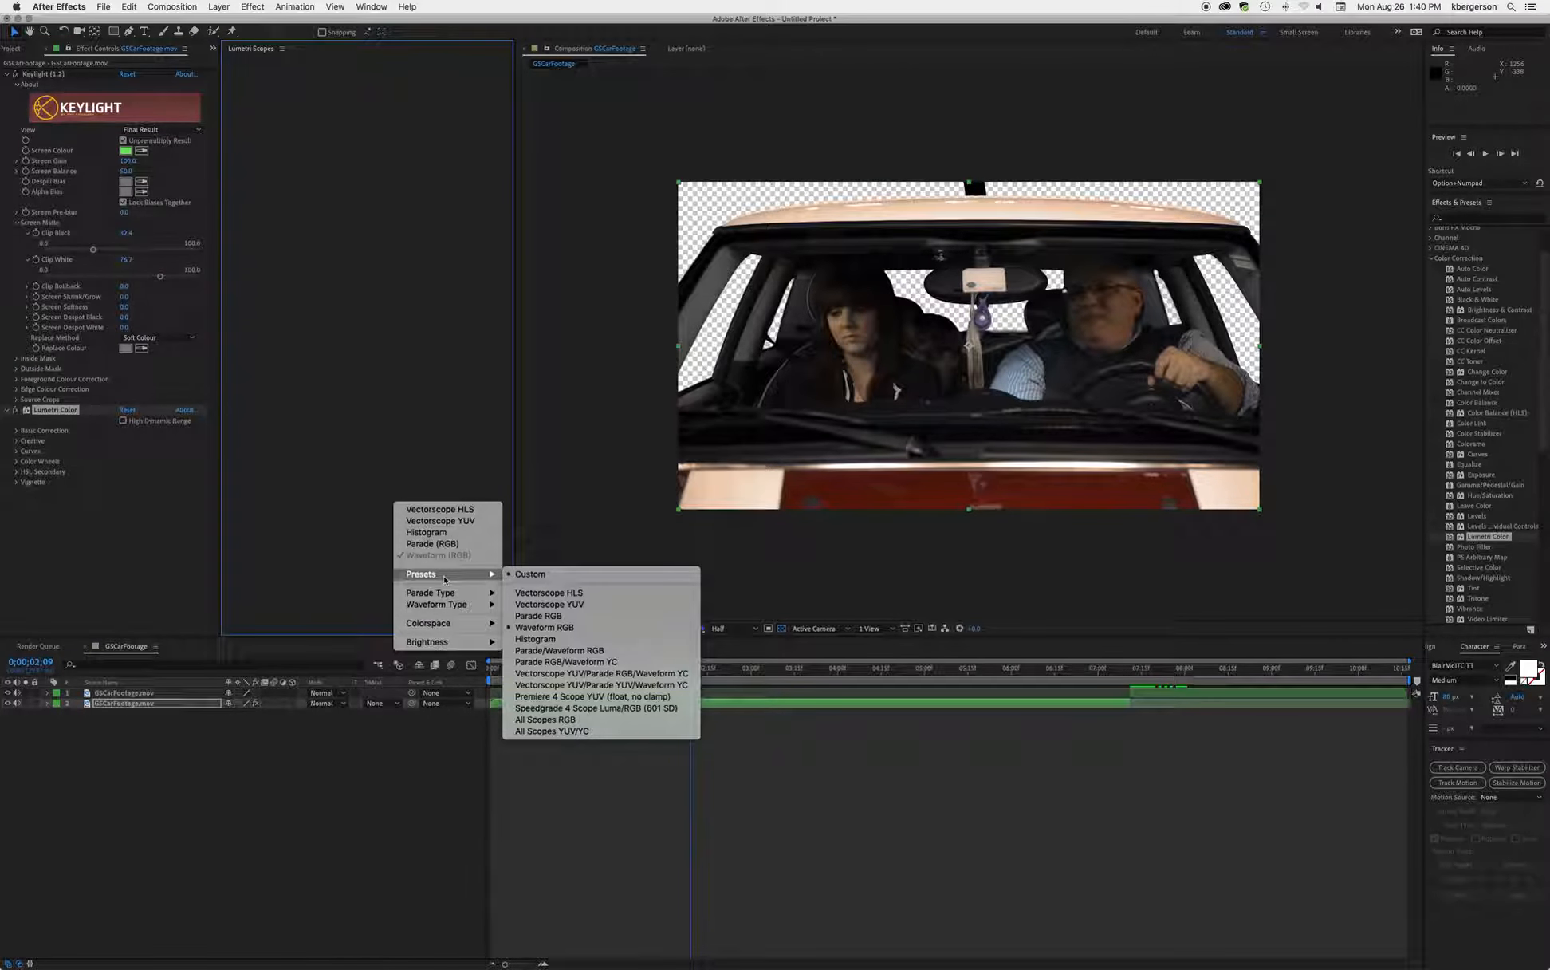
click(577, 675)
drag(691, 672, 690, 676)
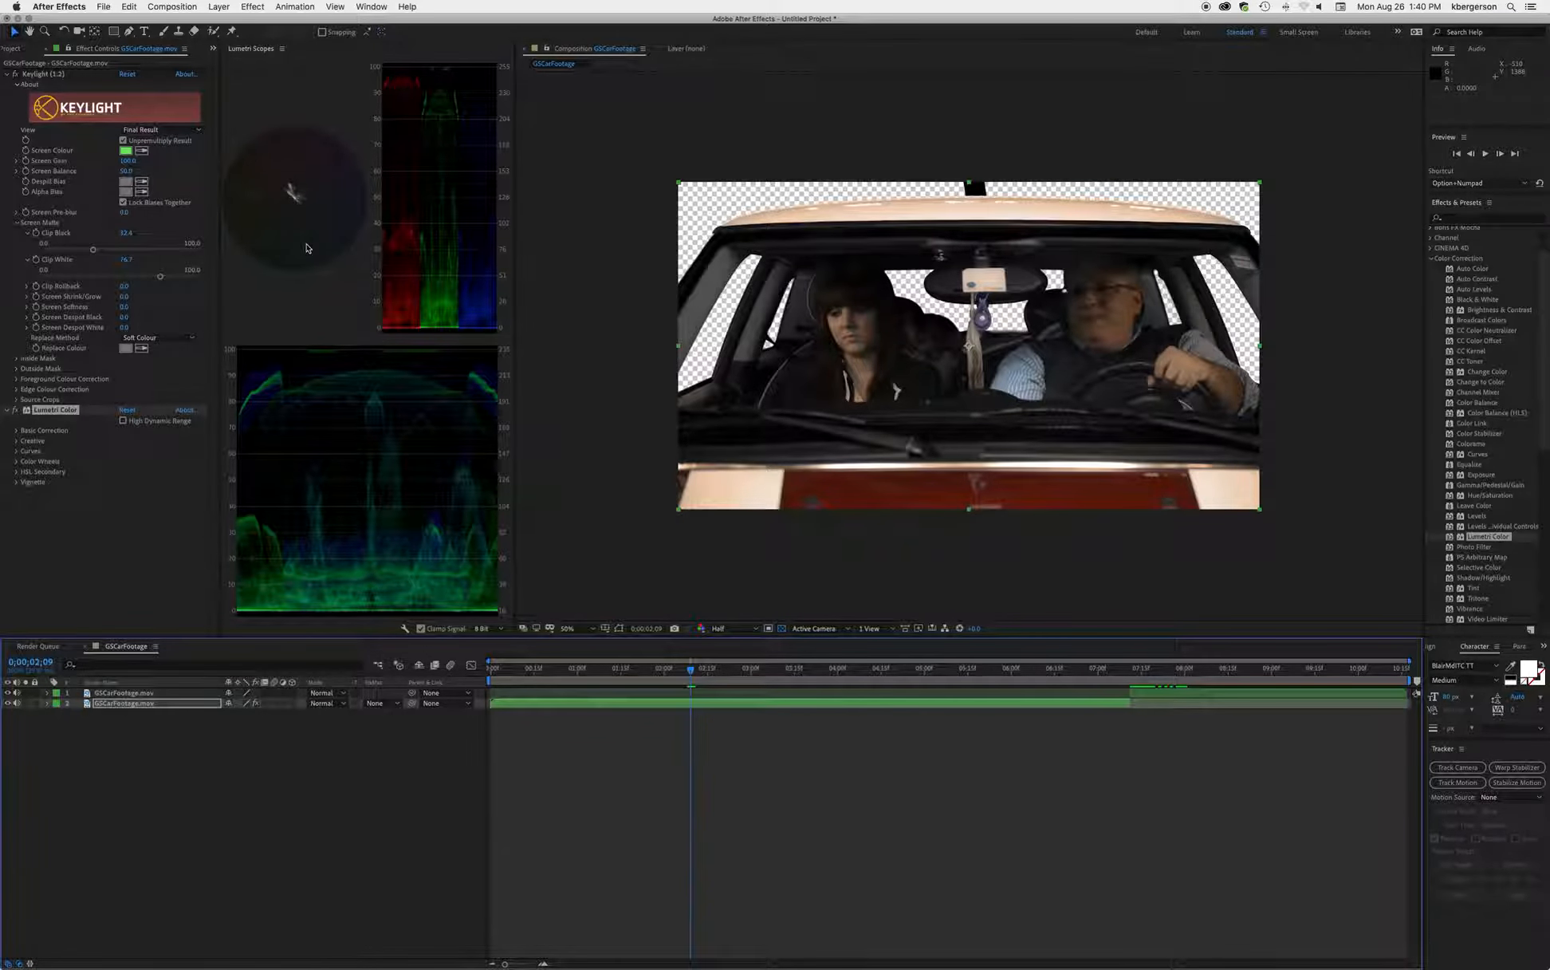
Step: Hide the vectorscope and the YC waveform so only the RGB parade is displayed, and widen the scopes area
right_click(289, 189)
click(307, 213)
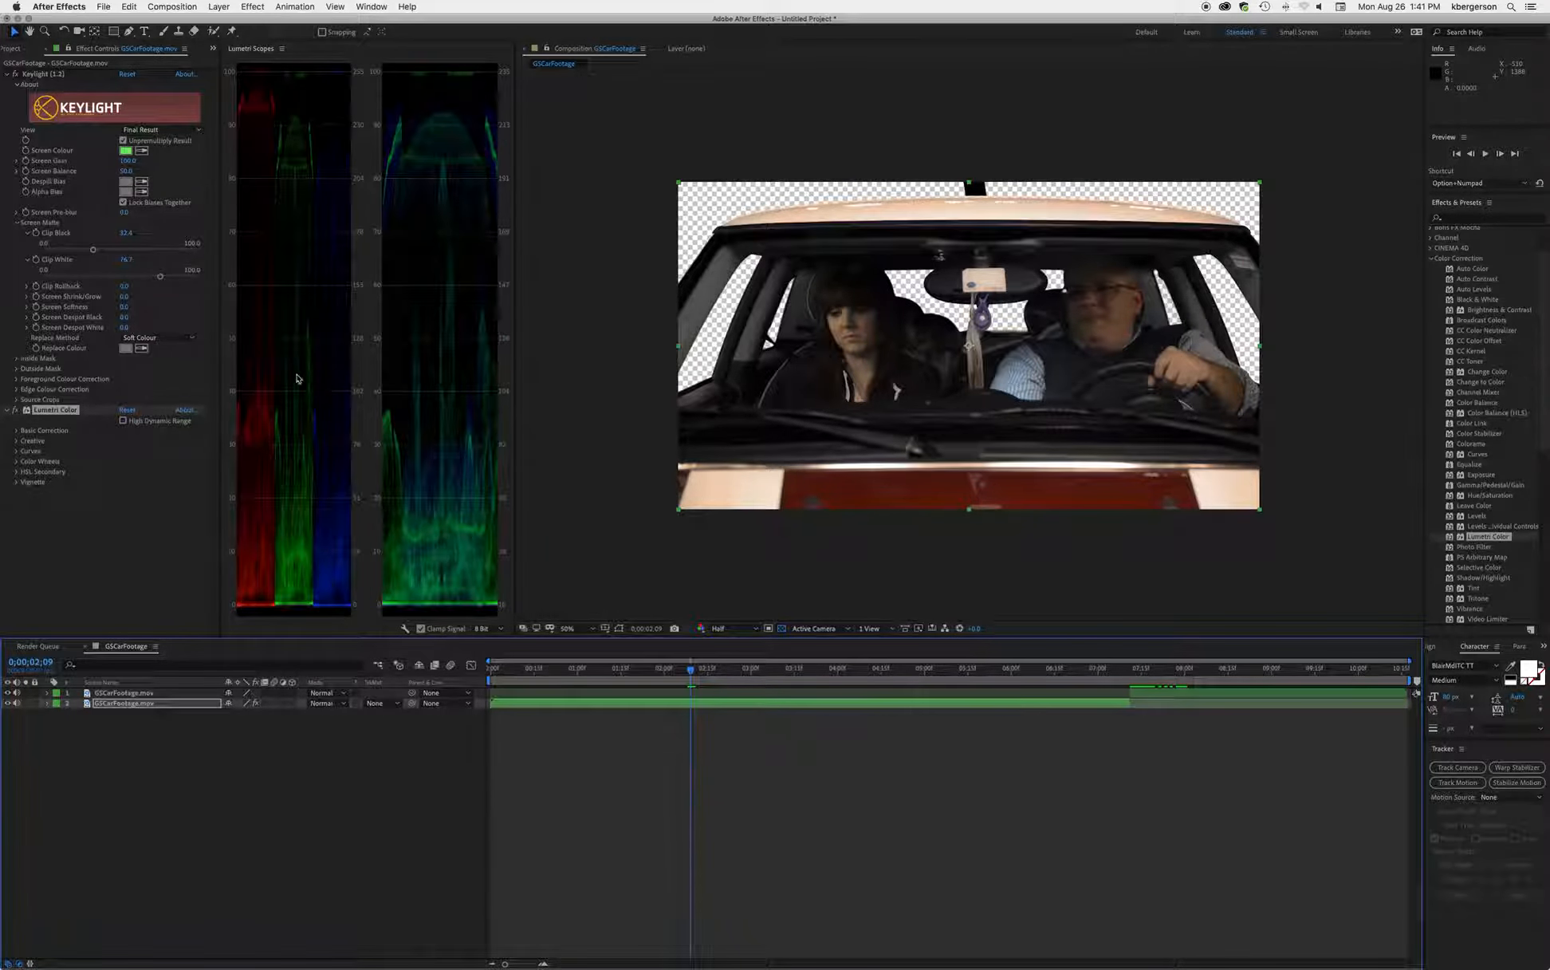
right_click(296, 375)
right_click(420, 419)
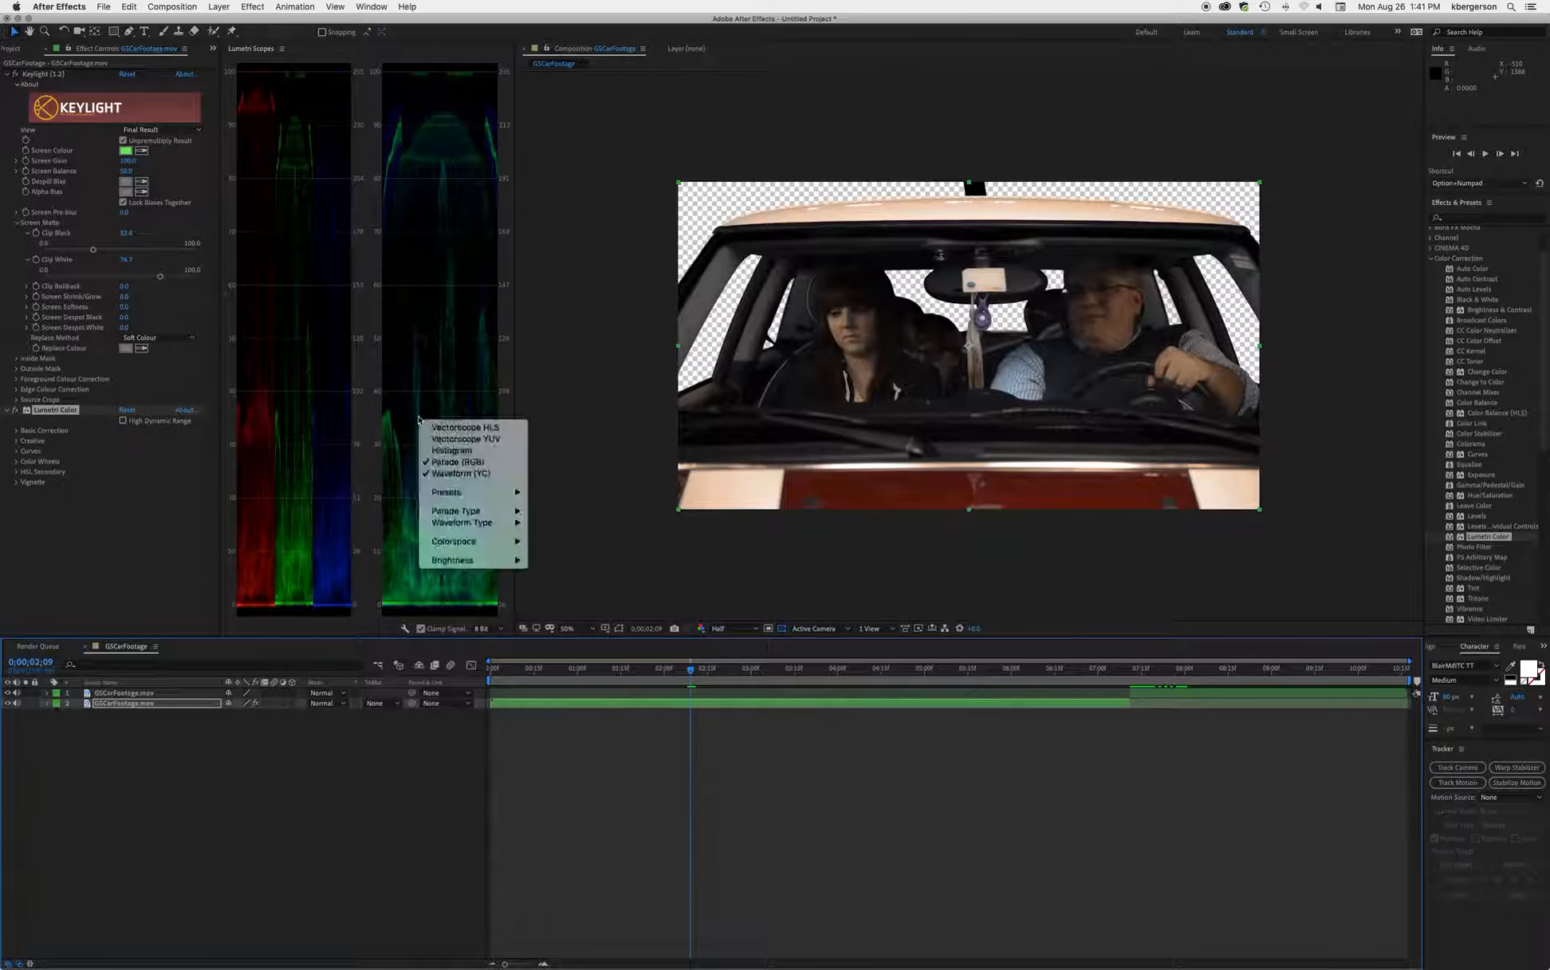
click(480, 473)
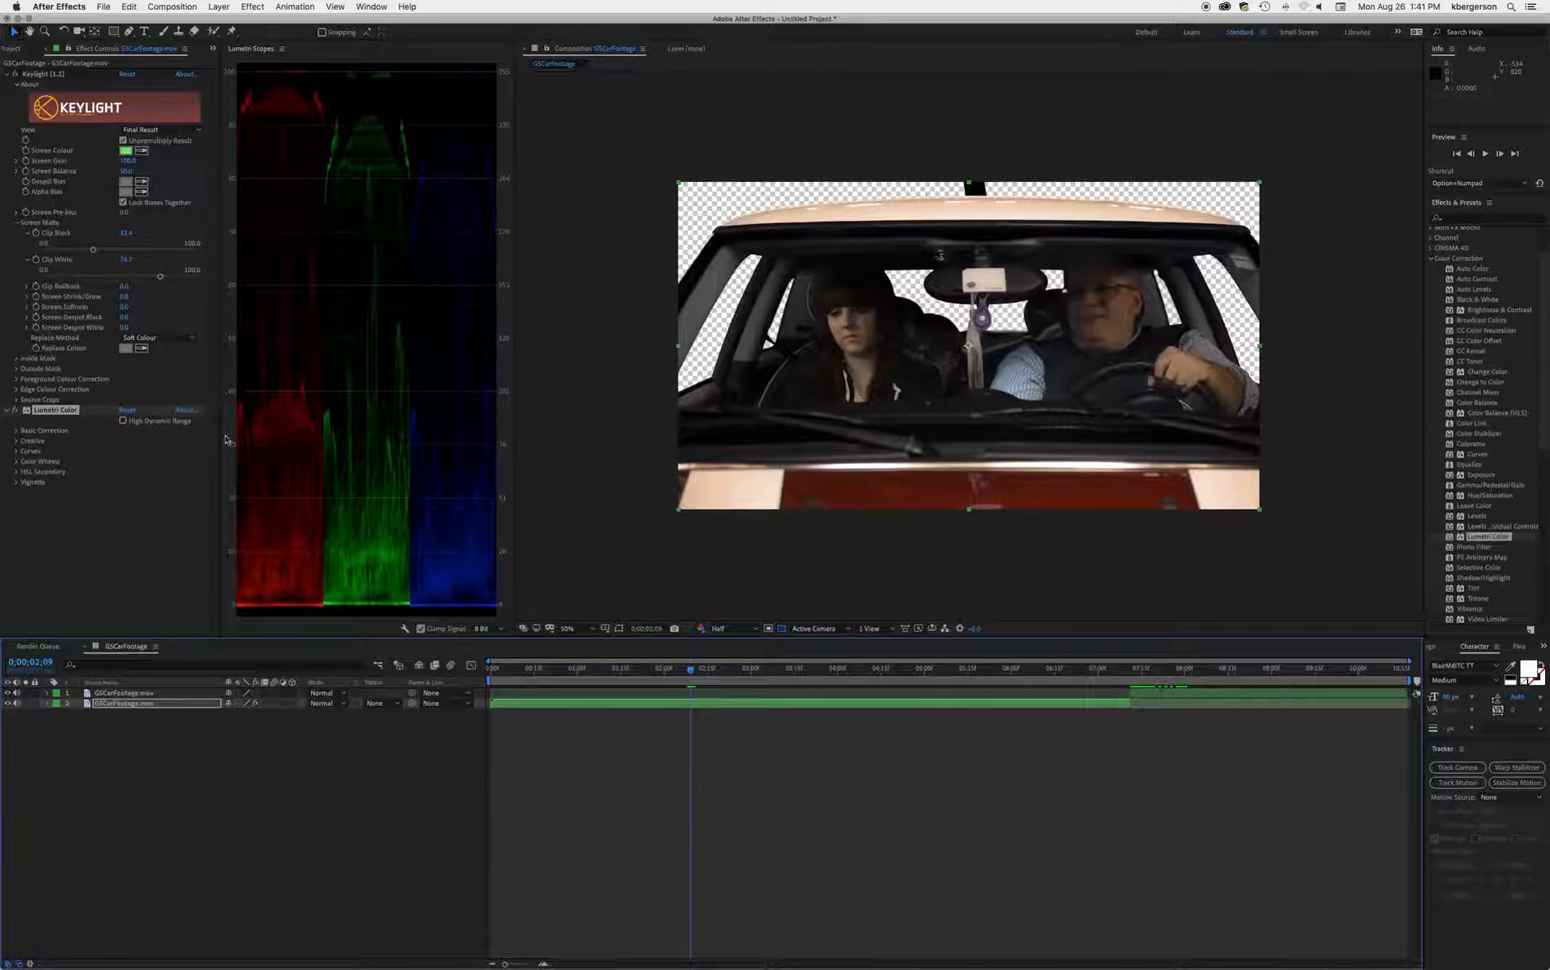
drag(221, 431, 162, 431)
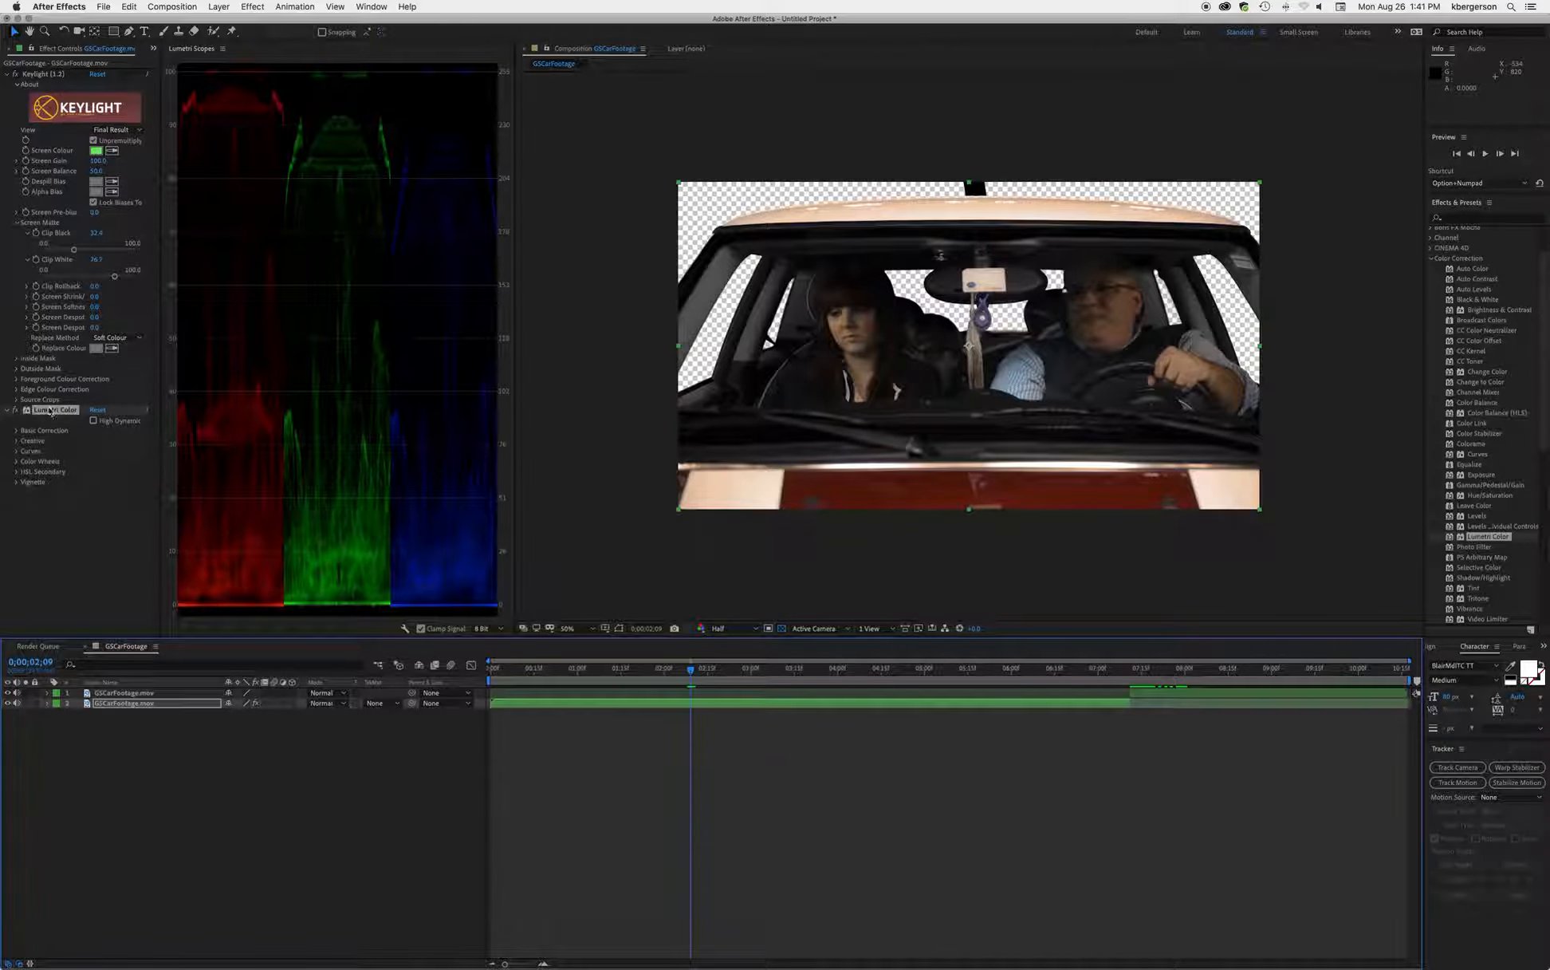
Step: In Lumetri Color's Basic Correction, lower the white balance Temperature to about -17 and raise the Tint slightly
click(16, 432)
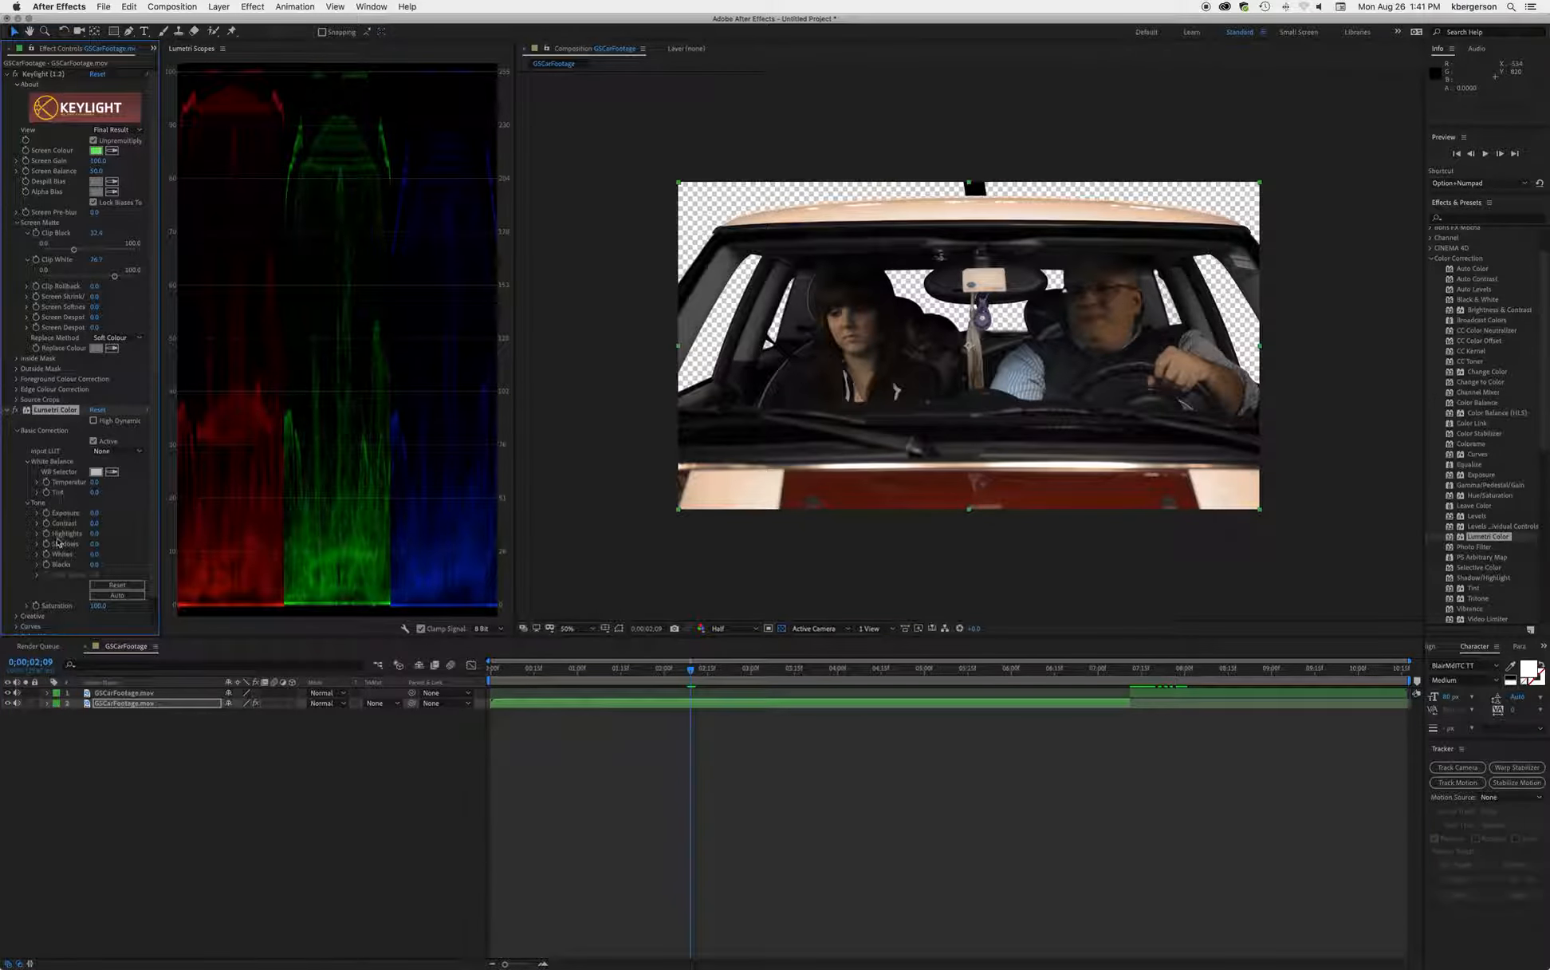
click(38, 482)
drag(96, 502, 87, 507)
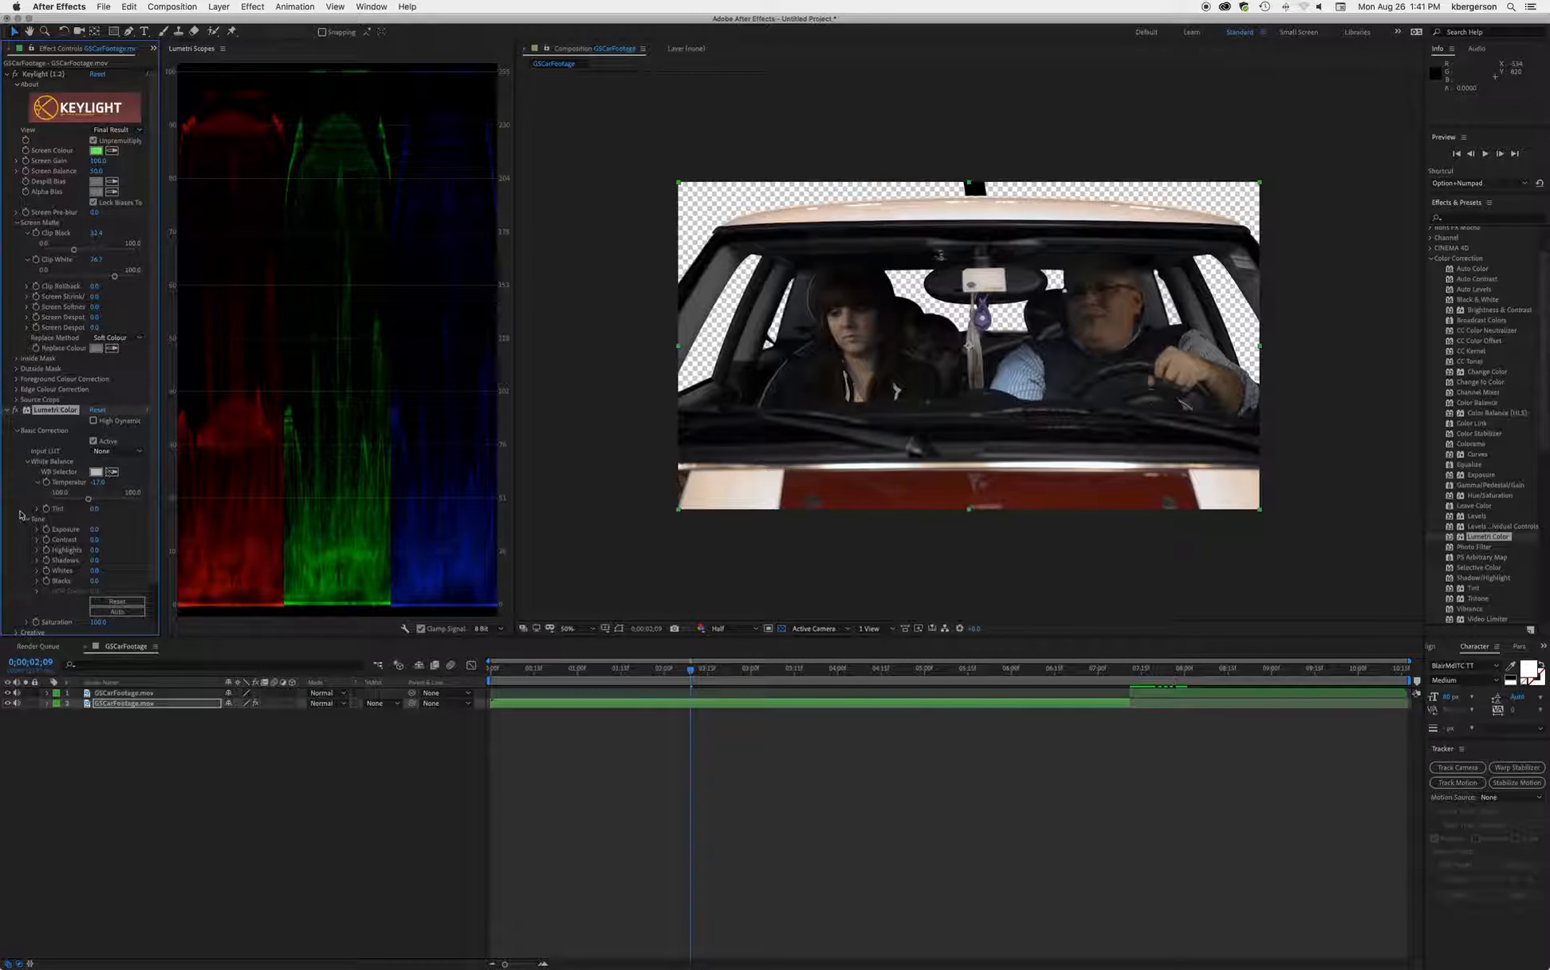
click(37, 508)
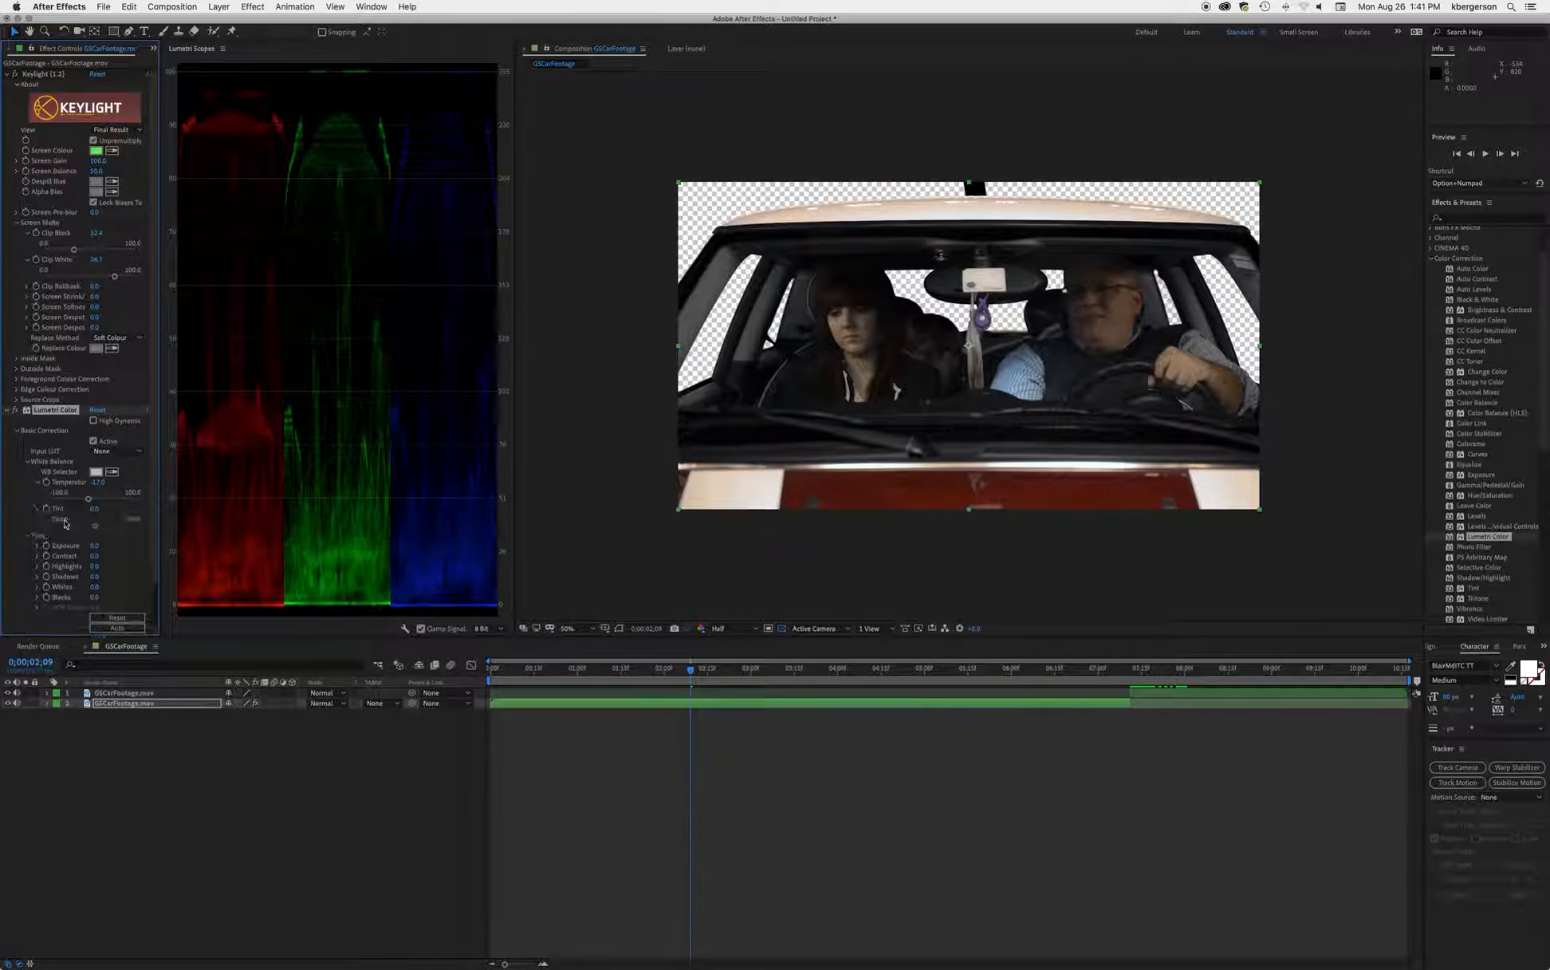
drag(95, 526, 98, 533)
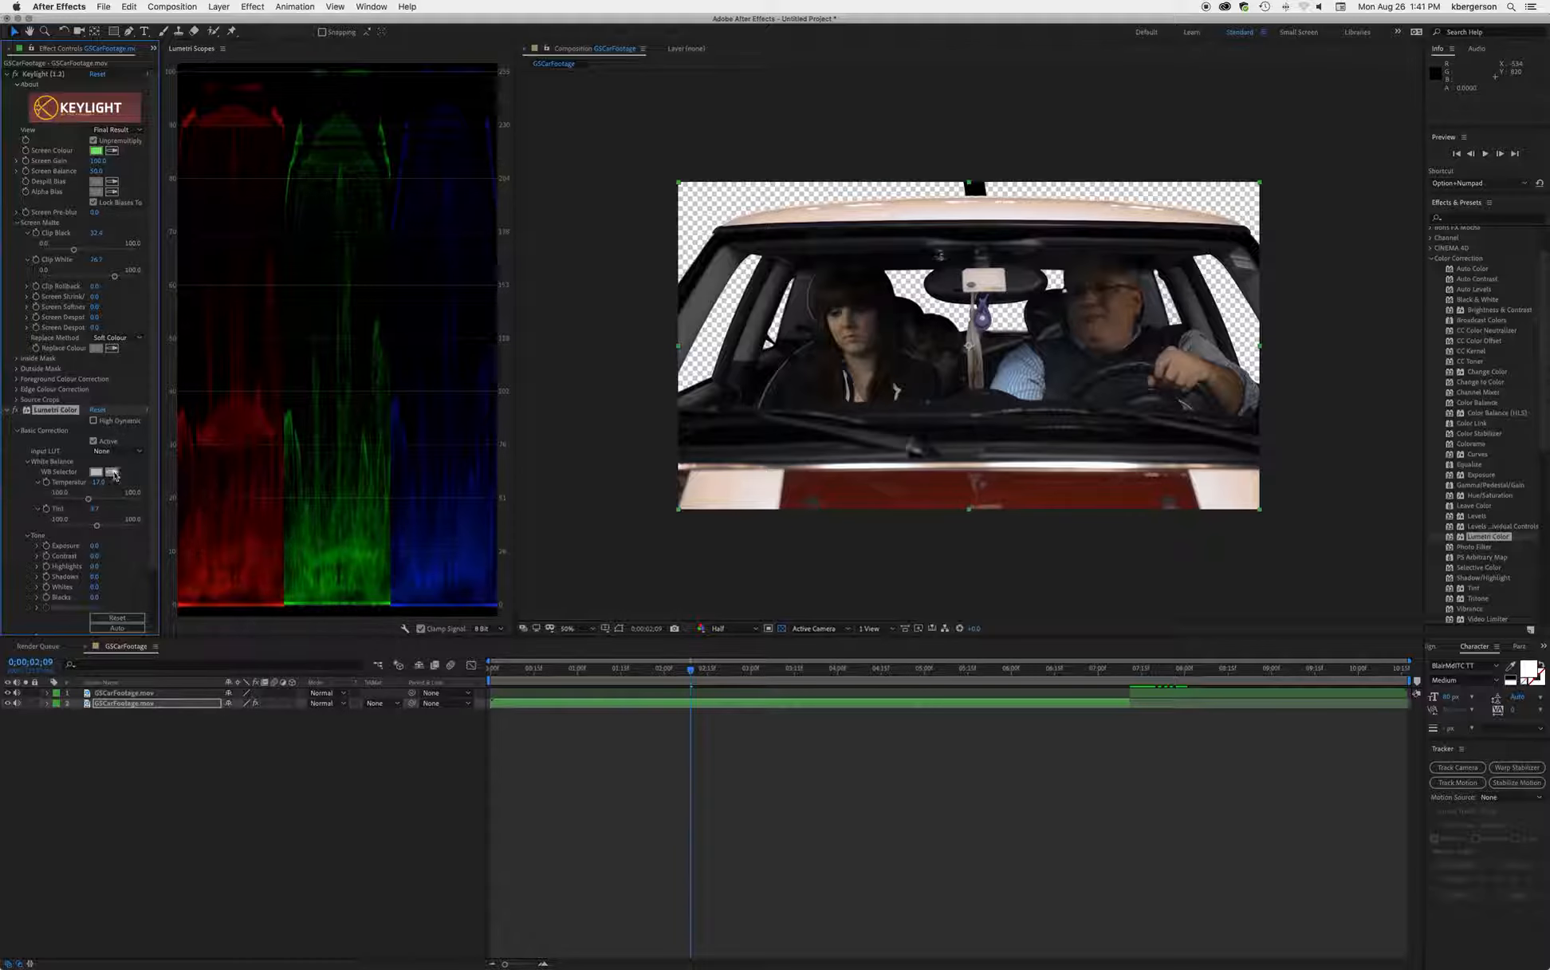
Step: Sample the white balance from the car's white roof and lower Lumetri Color's Blacks slightly to about -2
click(119, 468)
click(1040, 209)
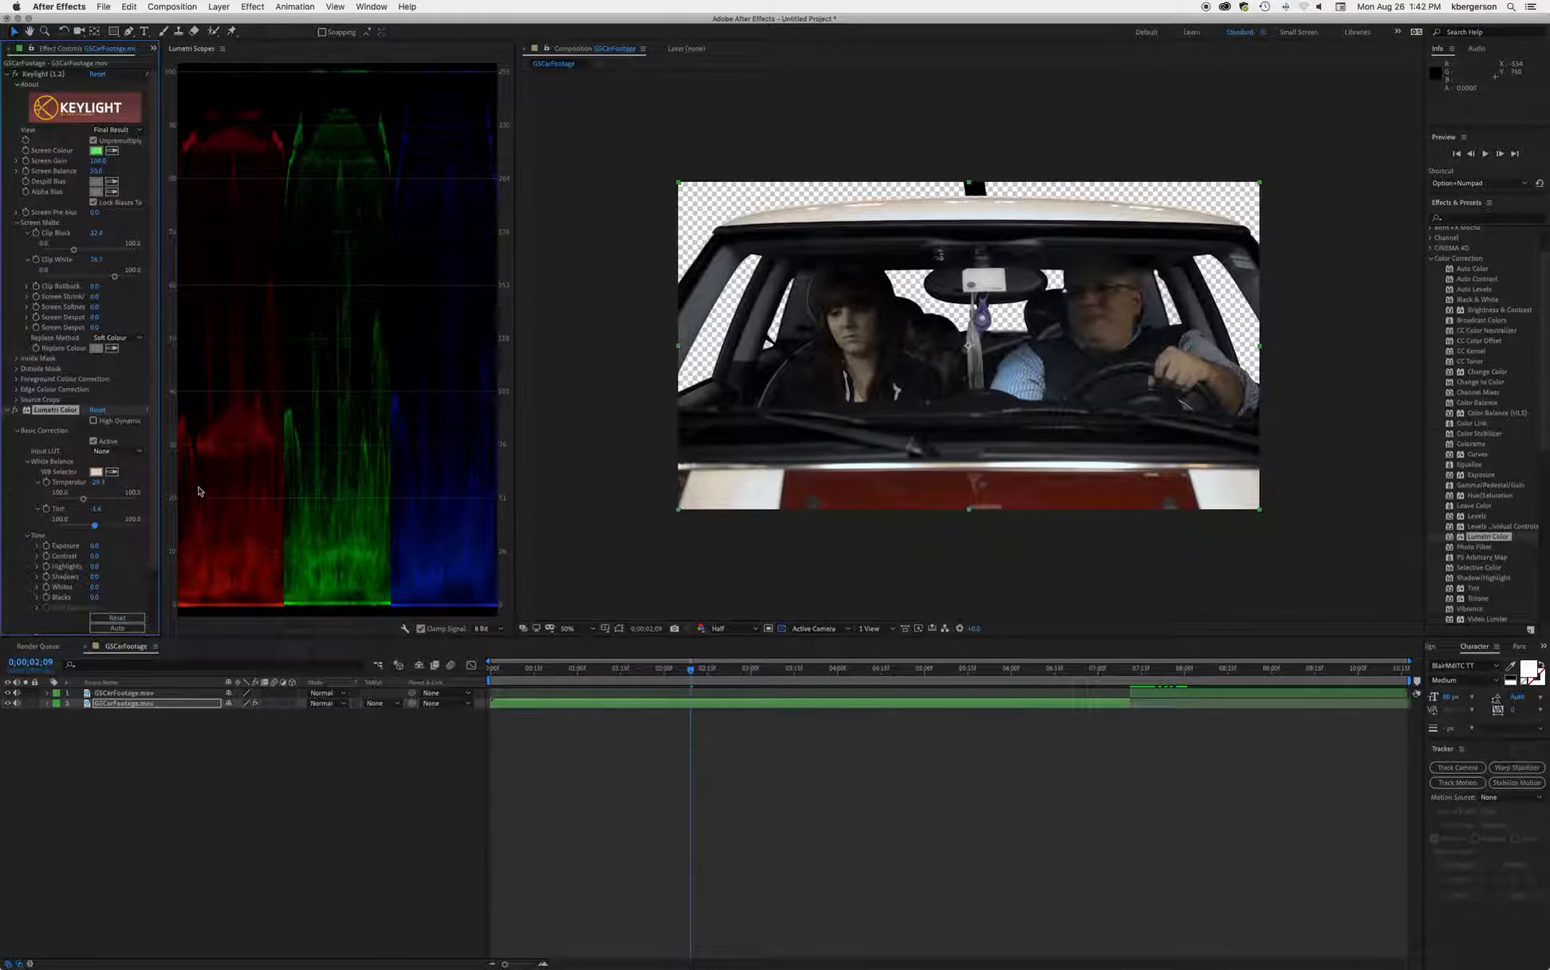
scroll(137, 564, down, 3)
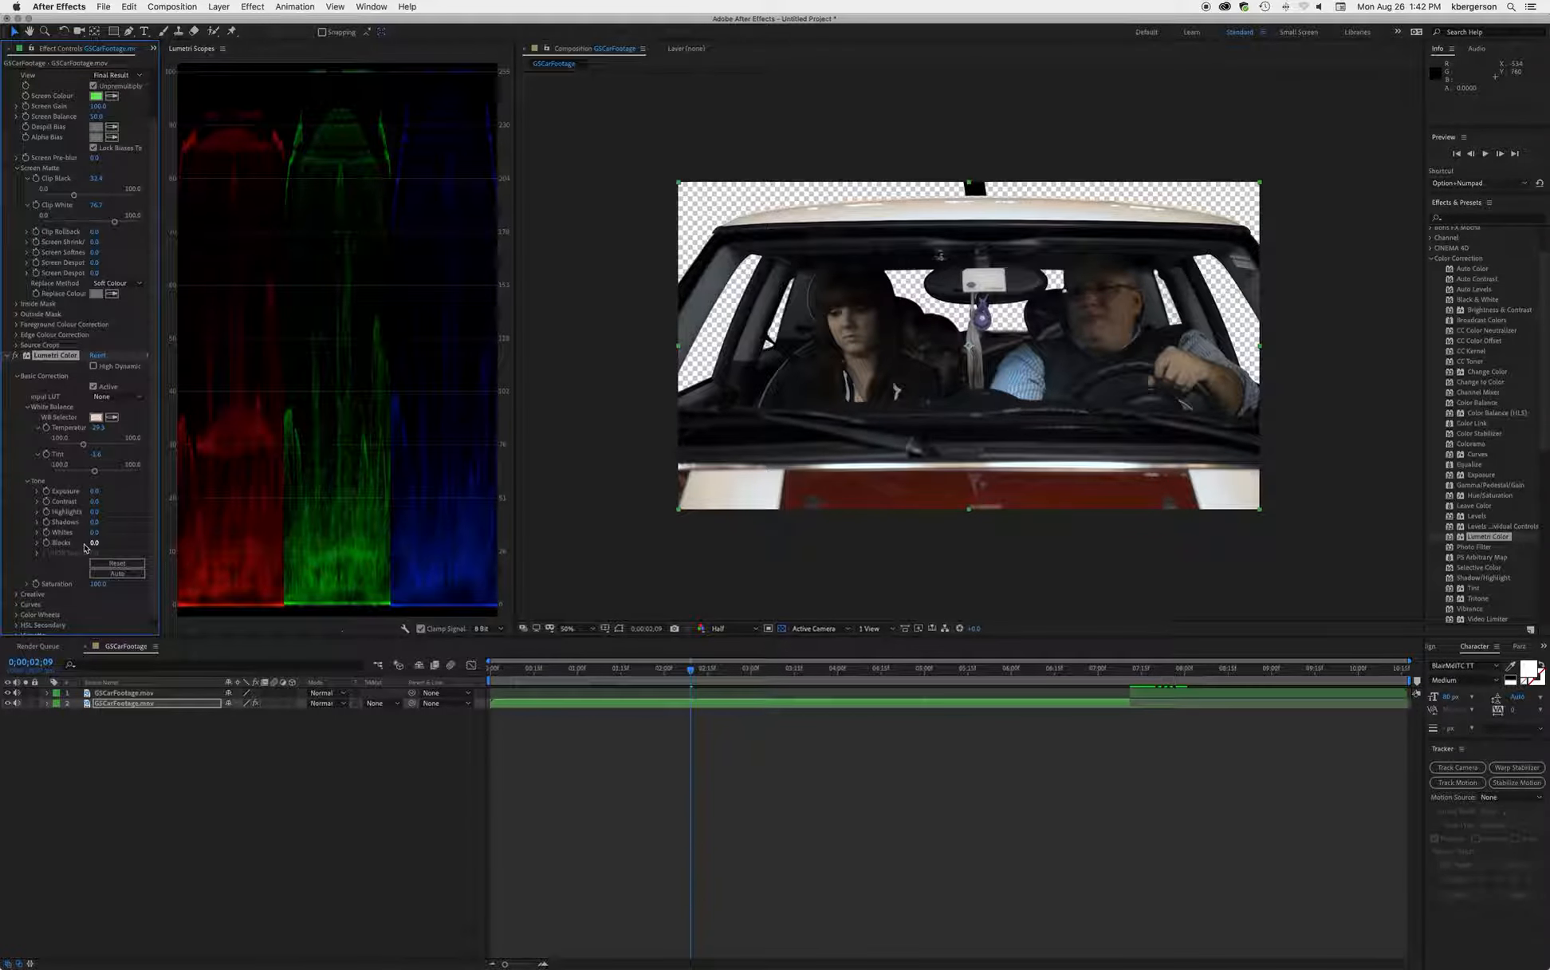
click(37, 543)
drag(96, 563, 96, 564)
click(38, 541)
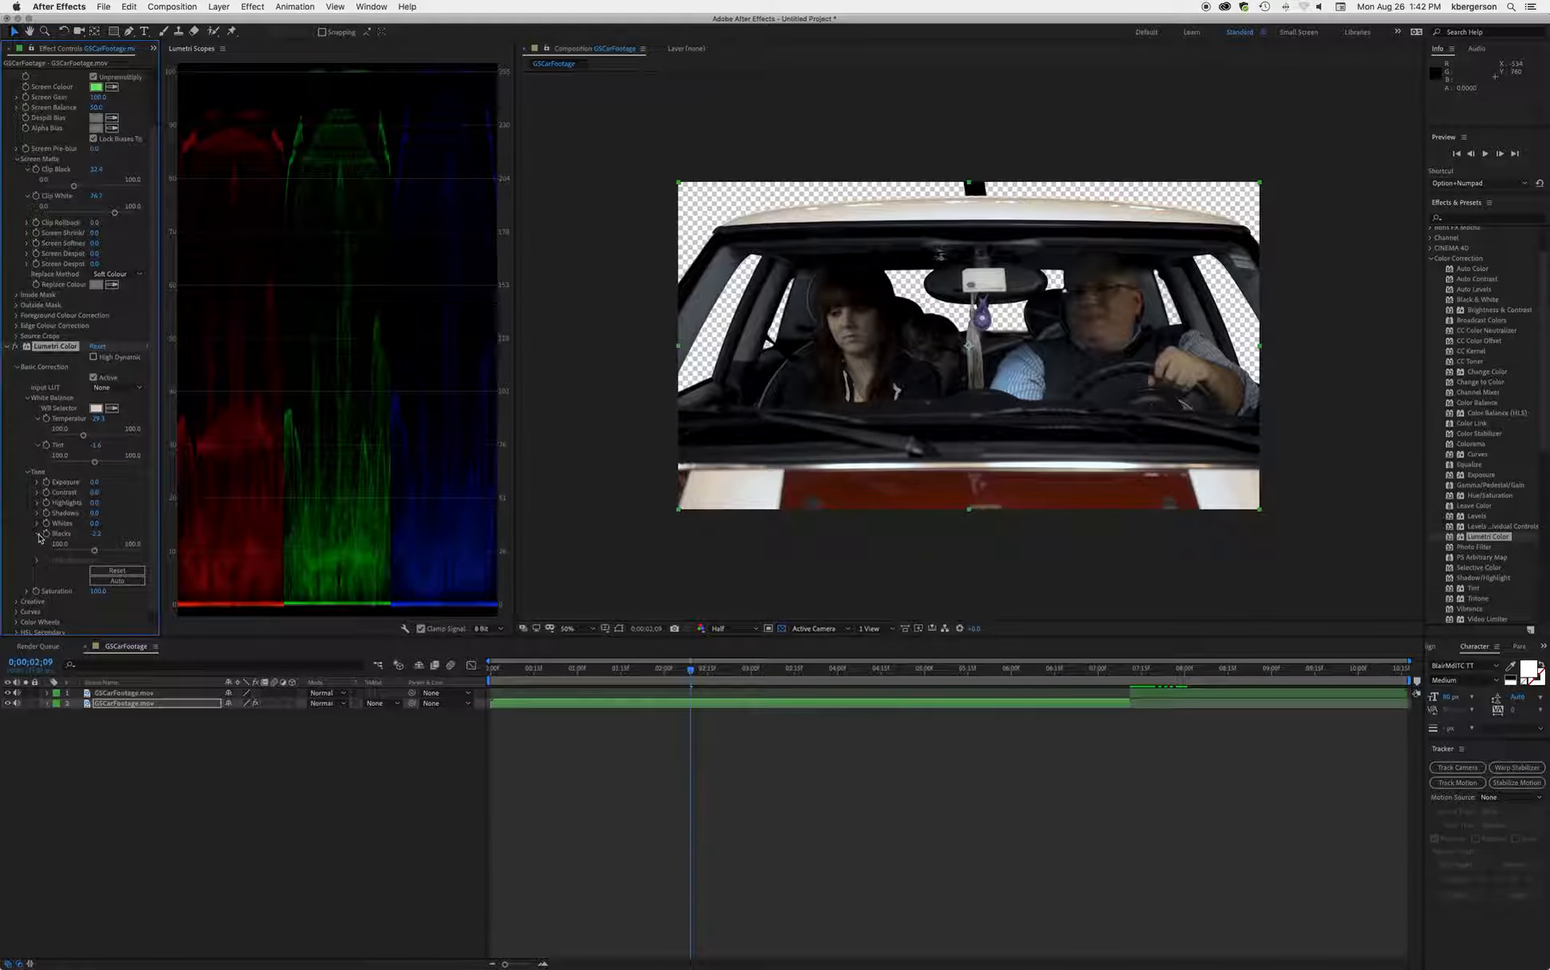
Step: Raise Lumetri Color's Tone values to about 24 for Whites, 39 for Shadows and 73 for Highlights
click(38, 527)
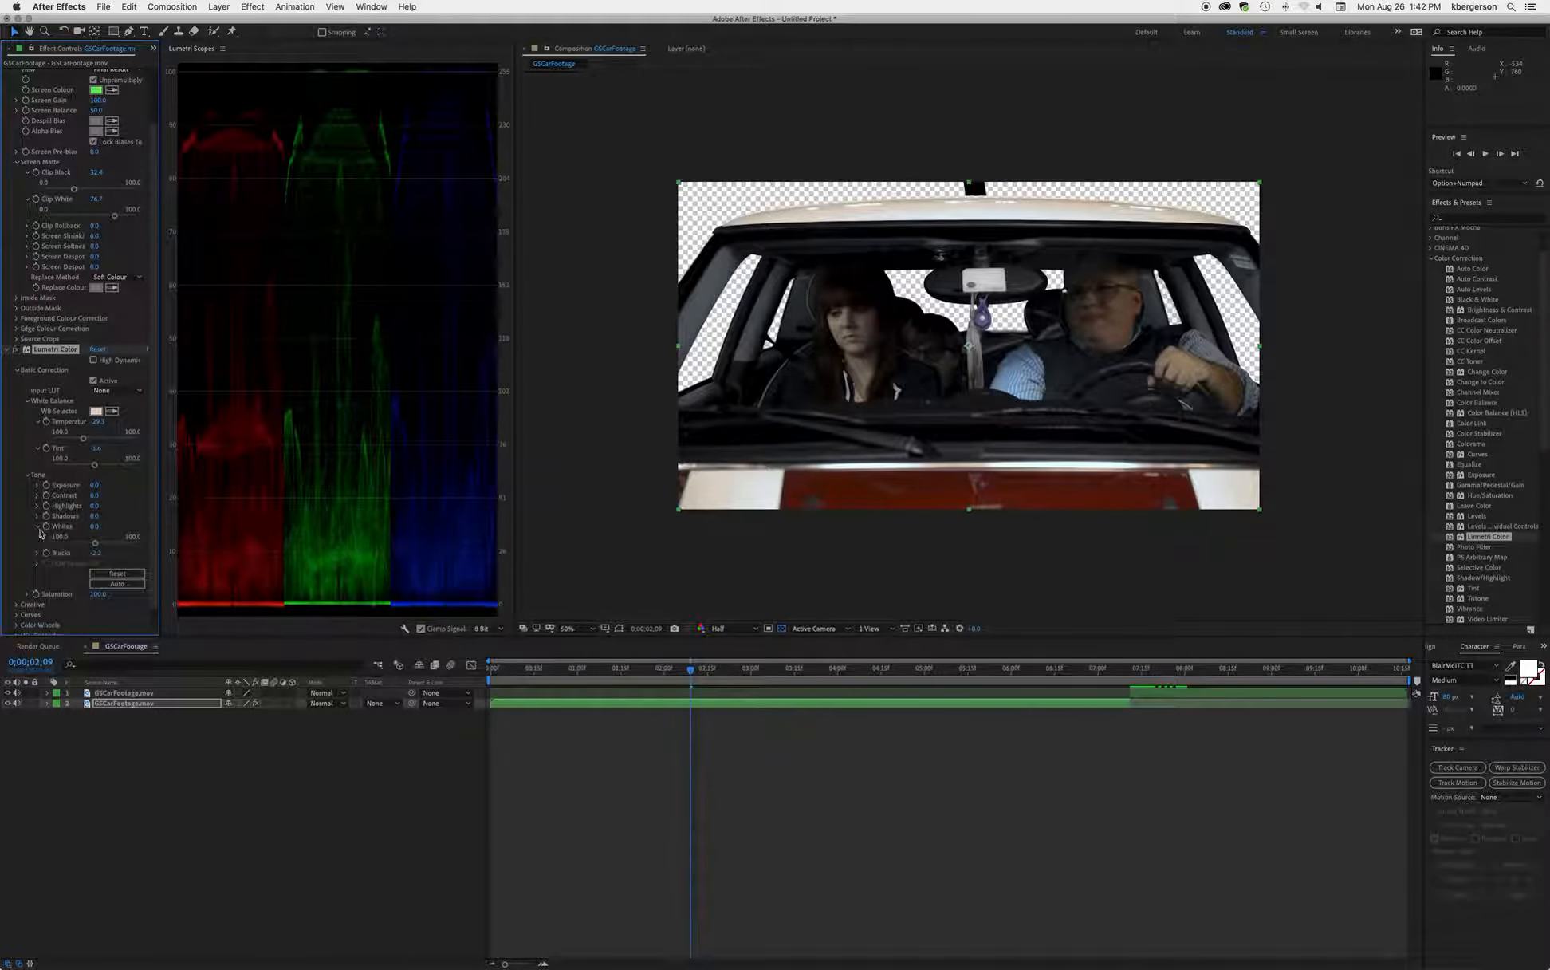
drag(96, 546, 107, 549)
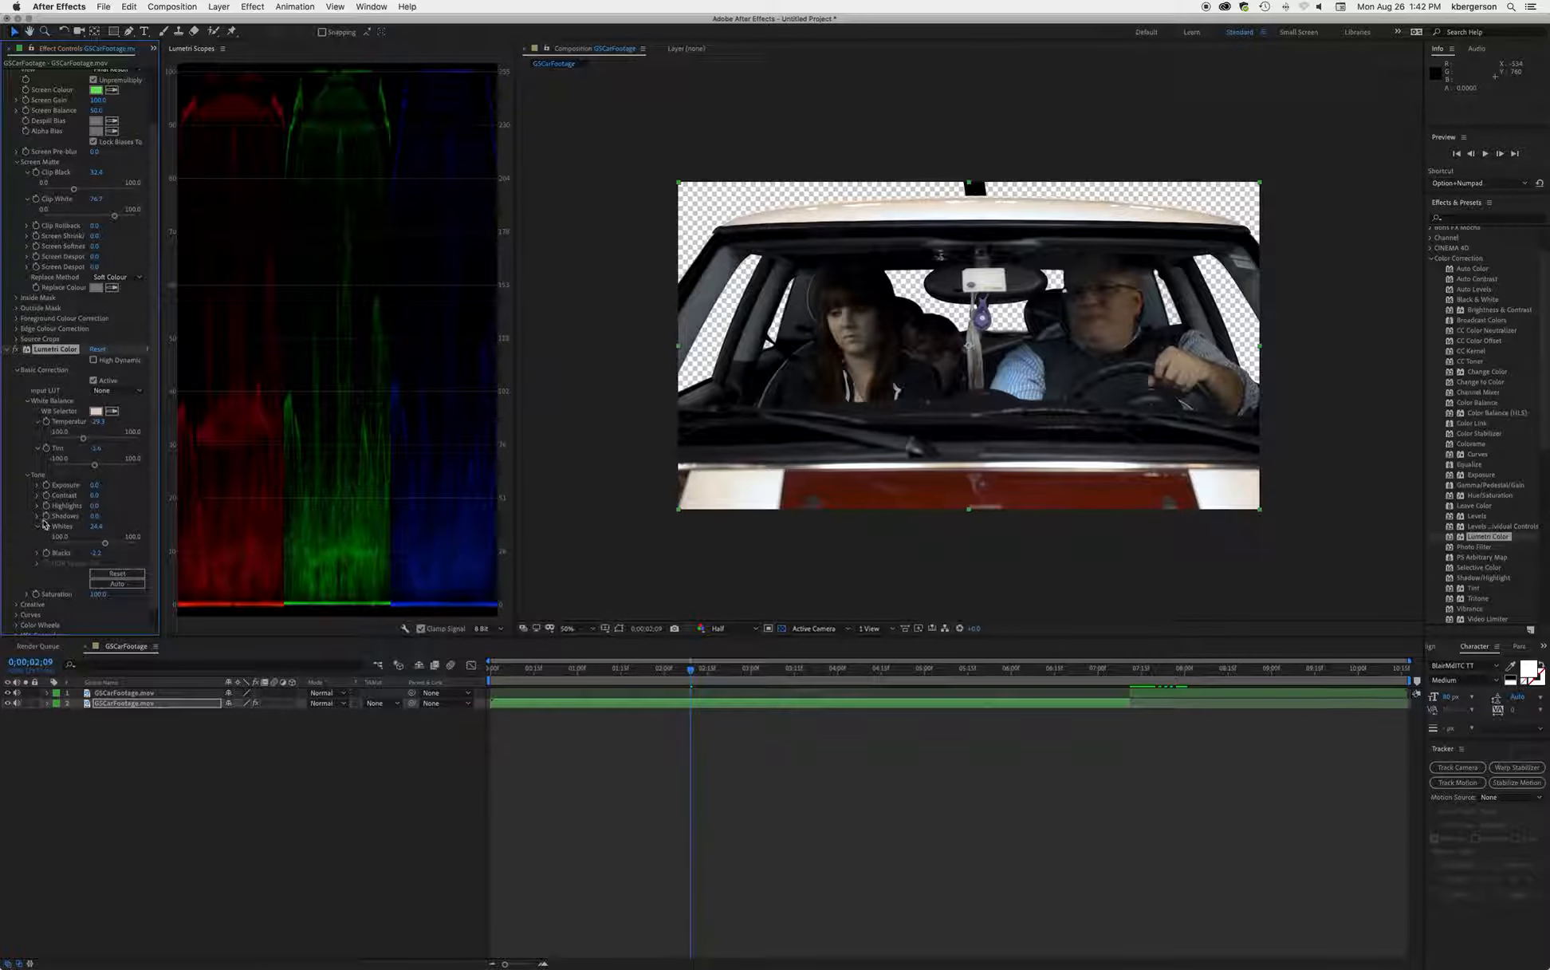
click(38, 516)
drag(95, 533, 113, 543)
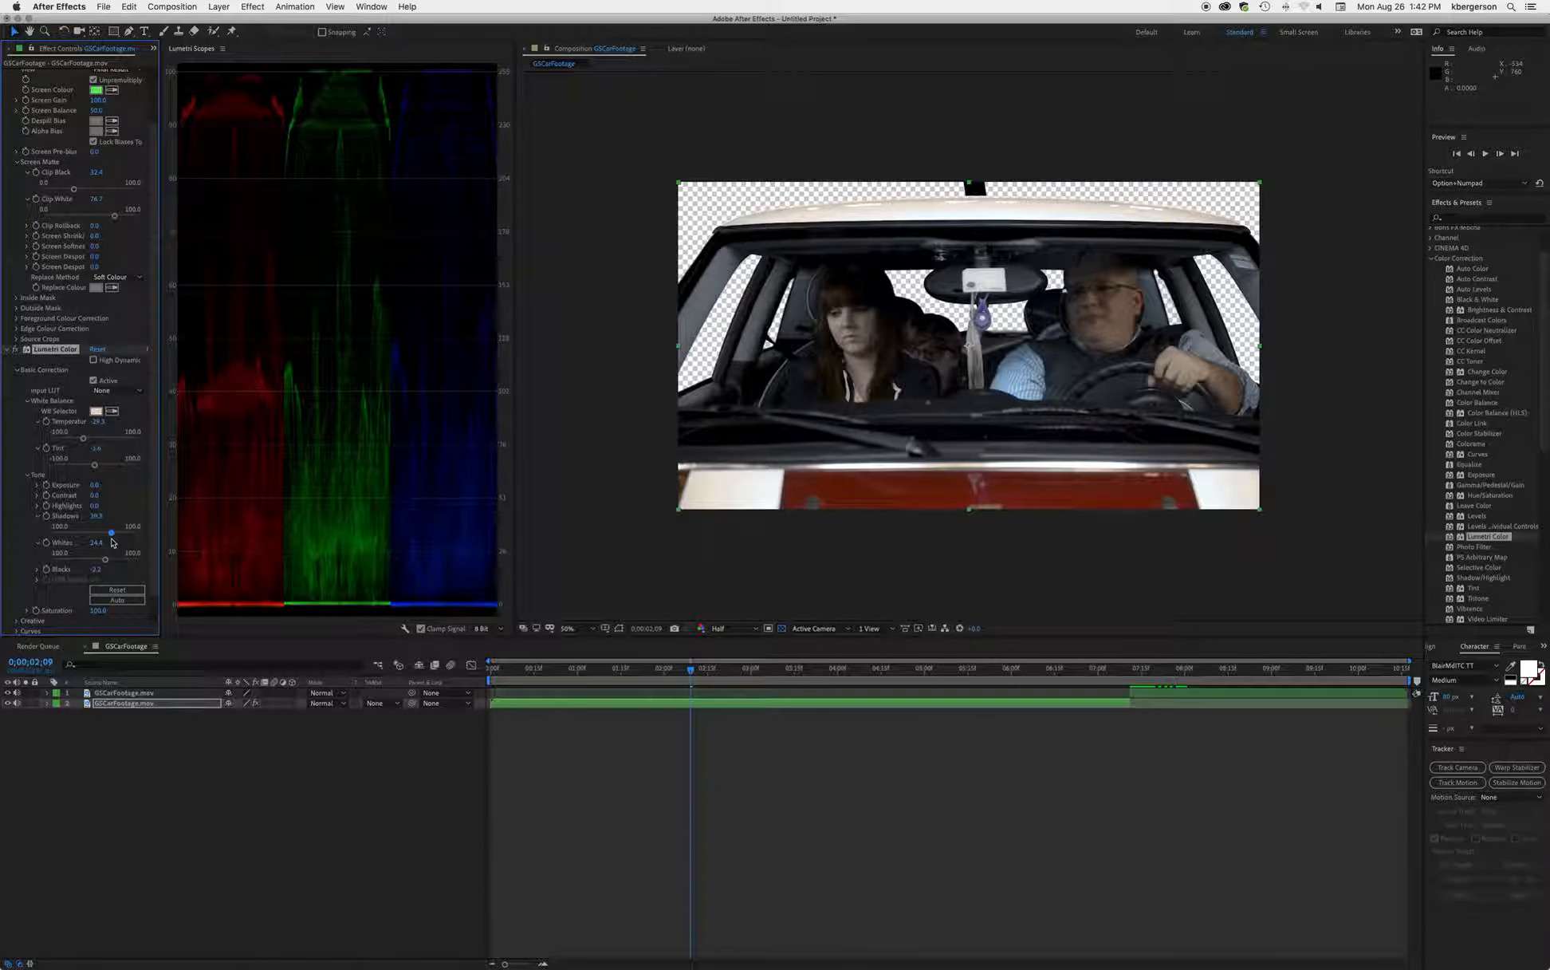
click(36, 506)
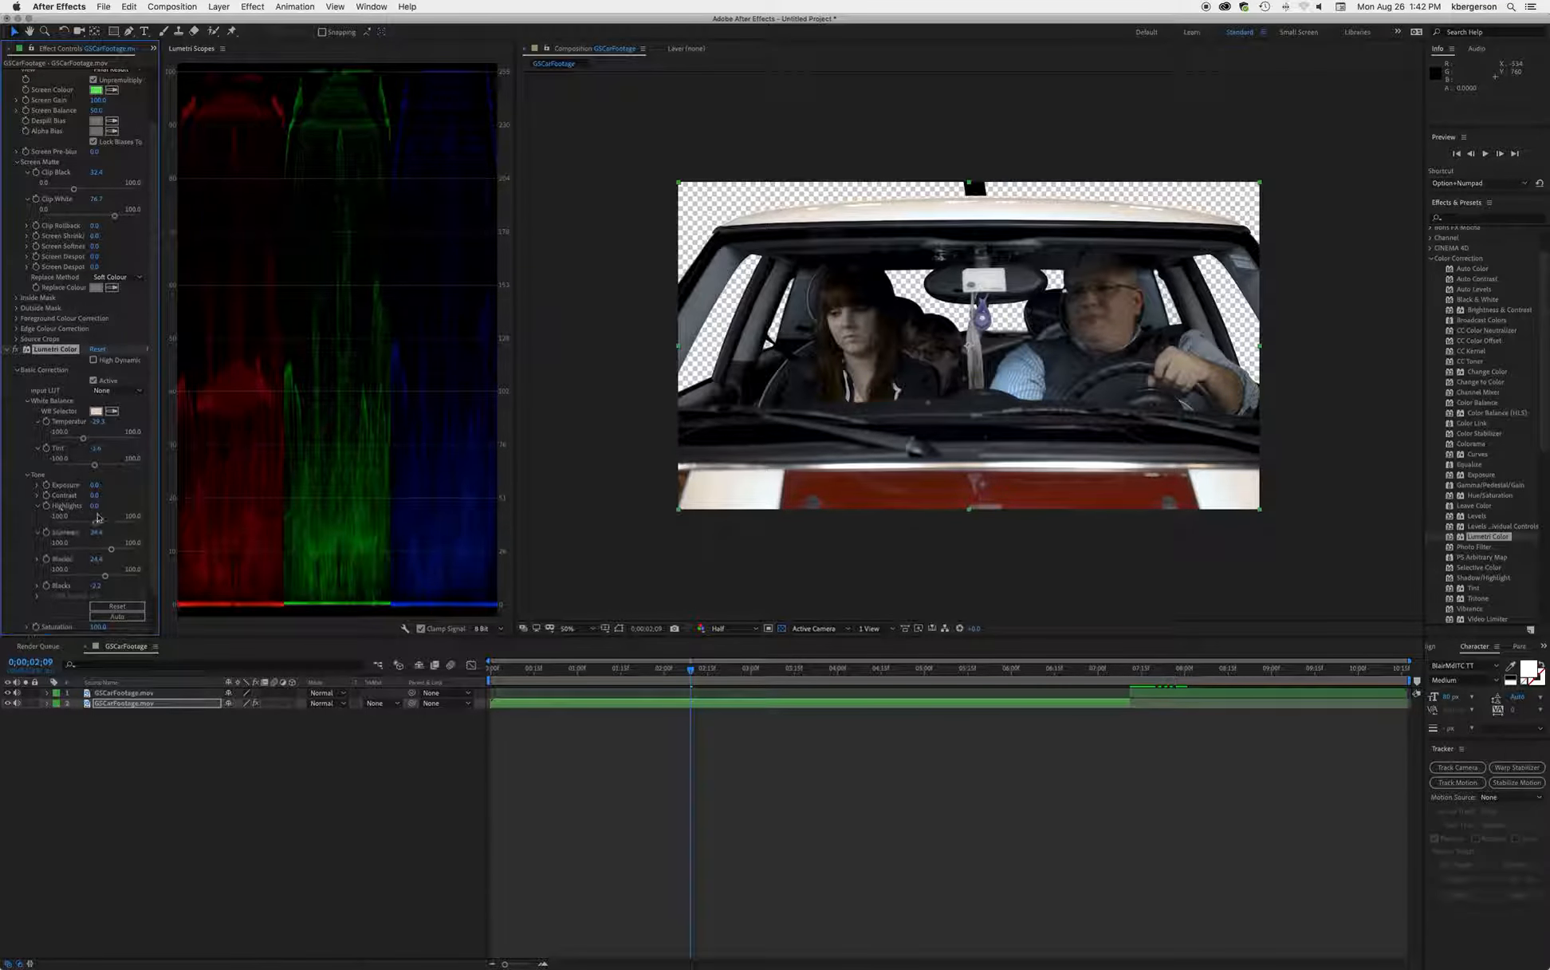
drag(96, 525, 126, 528)
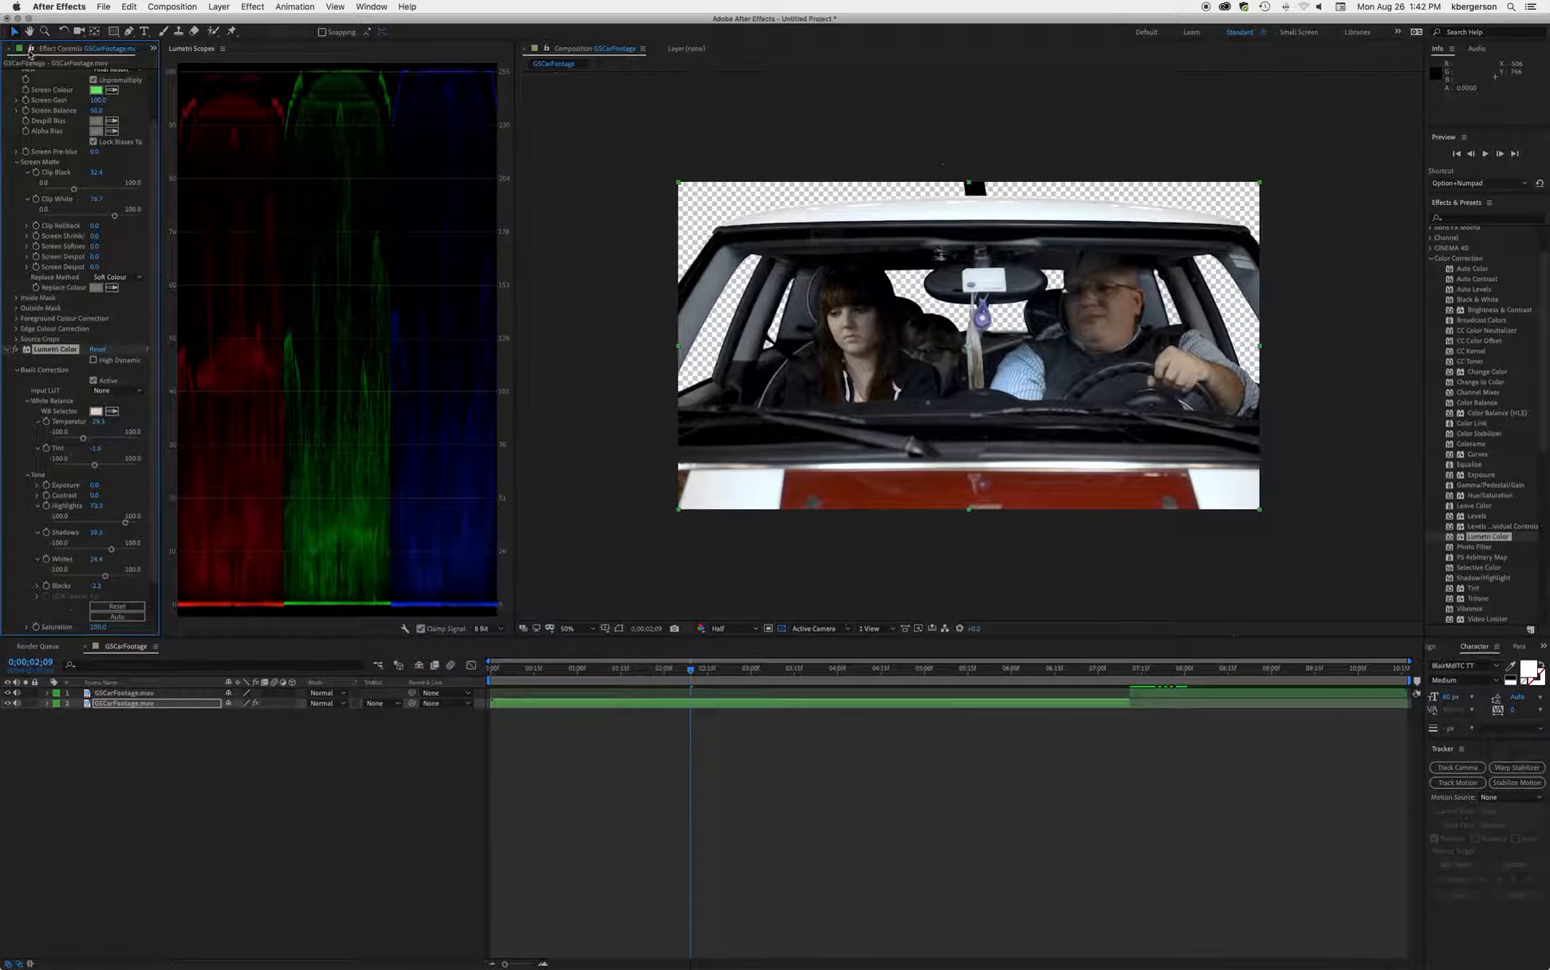
Step: Add BackgroundPlate.mov from the project assets to the composition beneath both GSCarFootage layers
click(32, 51)
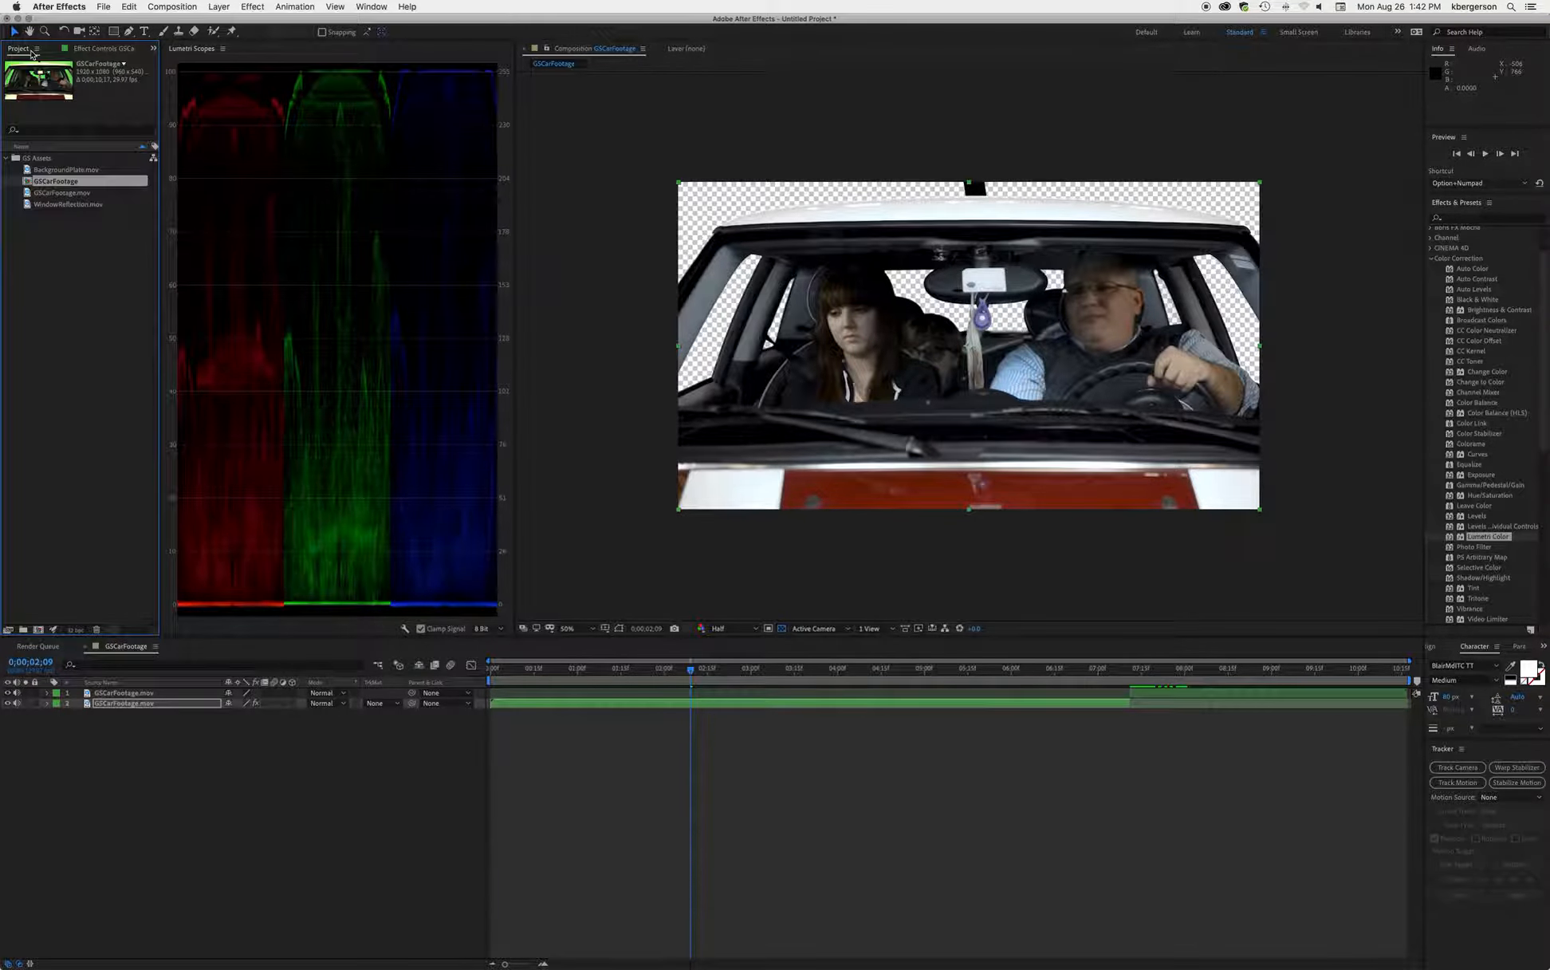
click(26, 194)
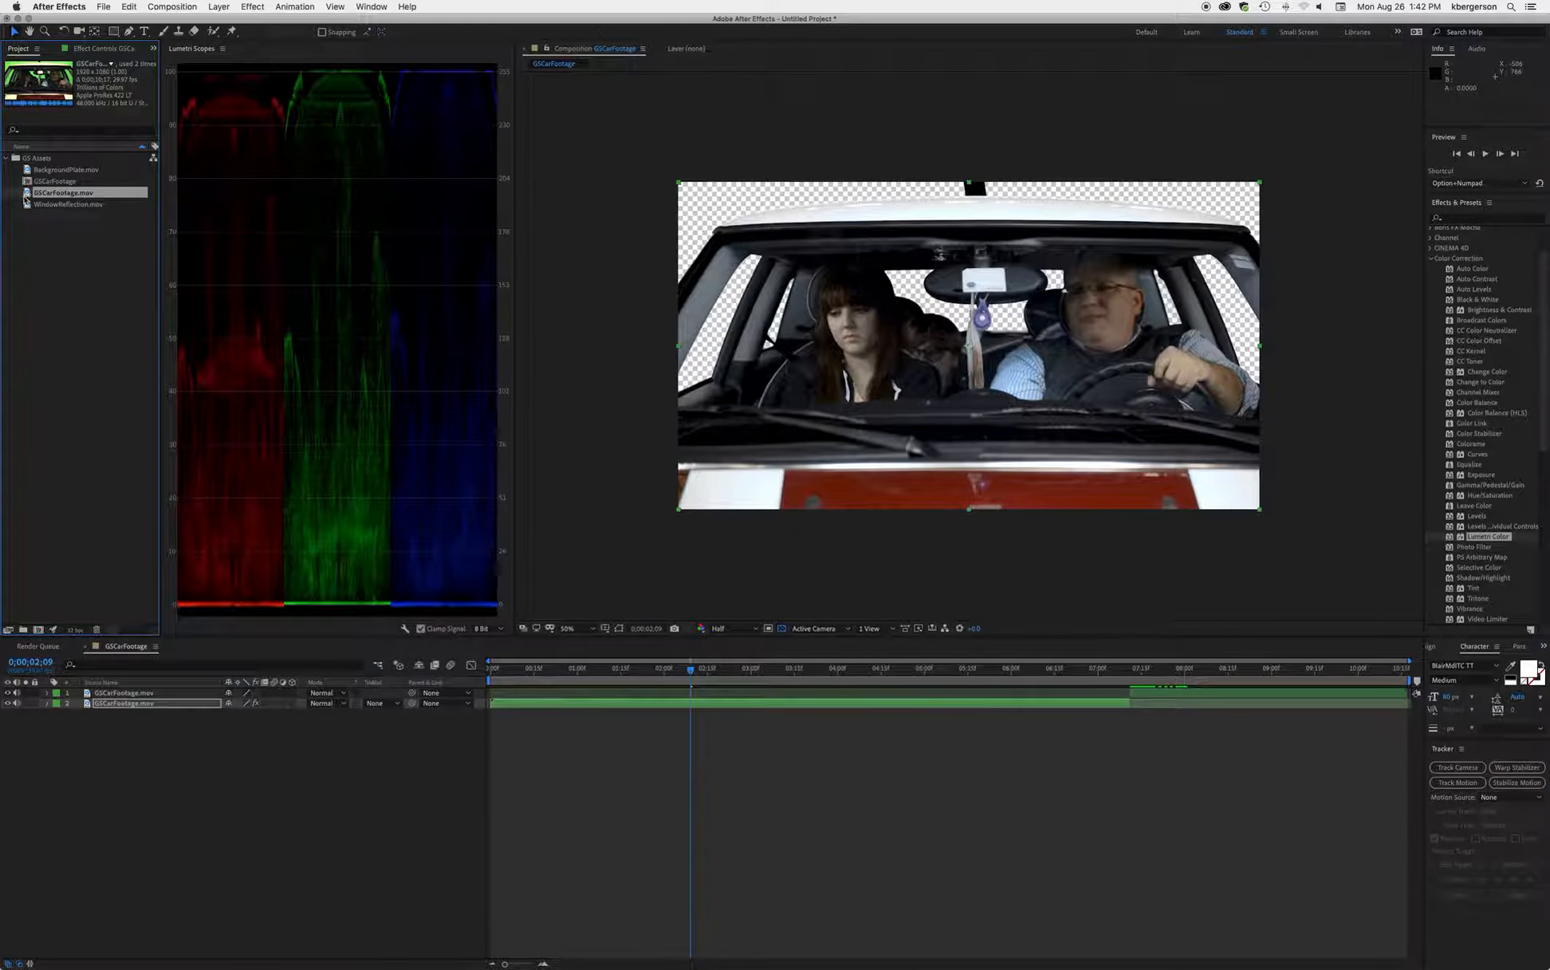
click(30, 171)
drag(36, 190, 174, 728)
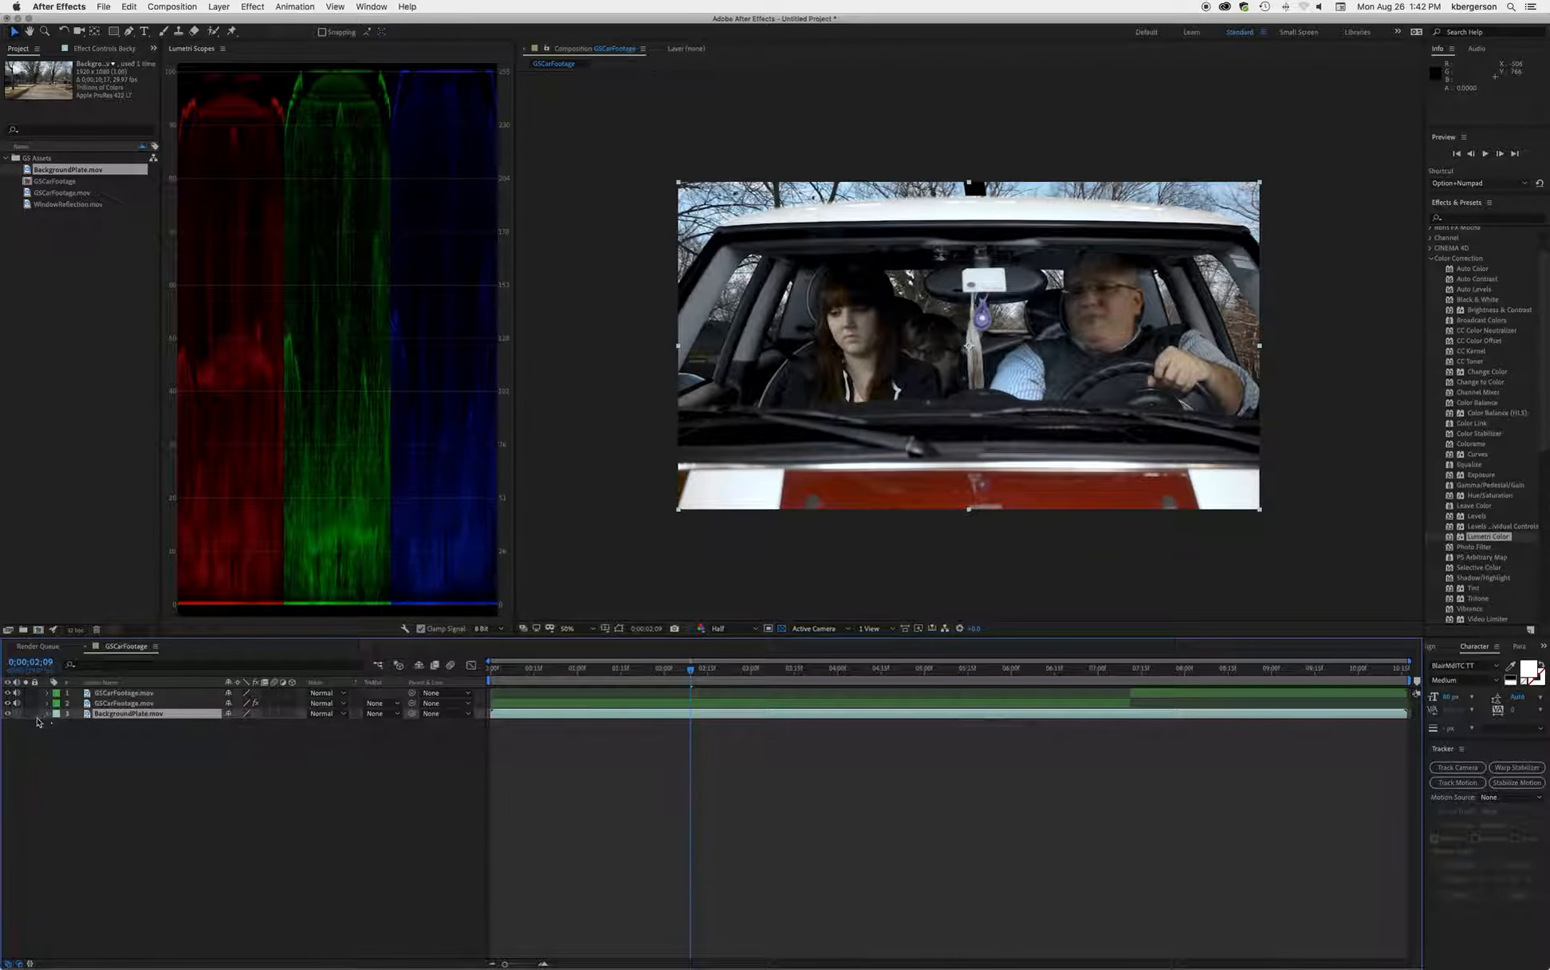
Step: Hide both GSCarFootage layers and preview the background plate from the start of the composition
drag(7, 693, 8, 703)
drag(689, 674, 441, 671)
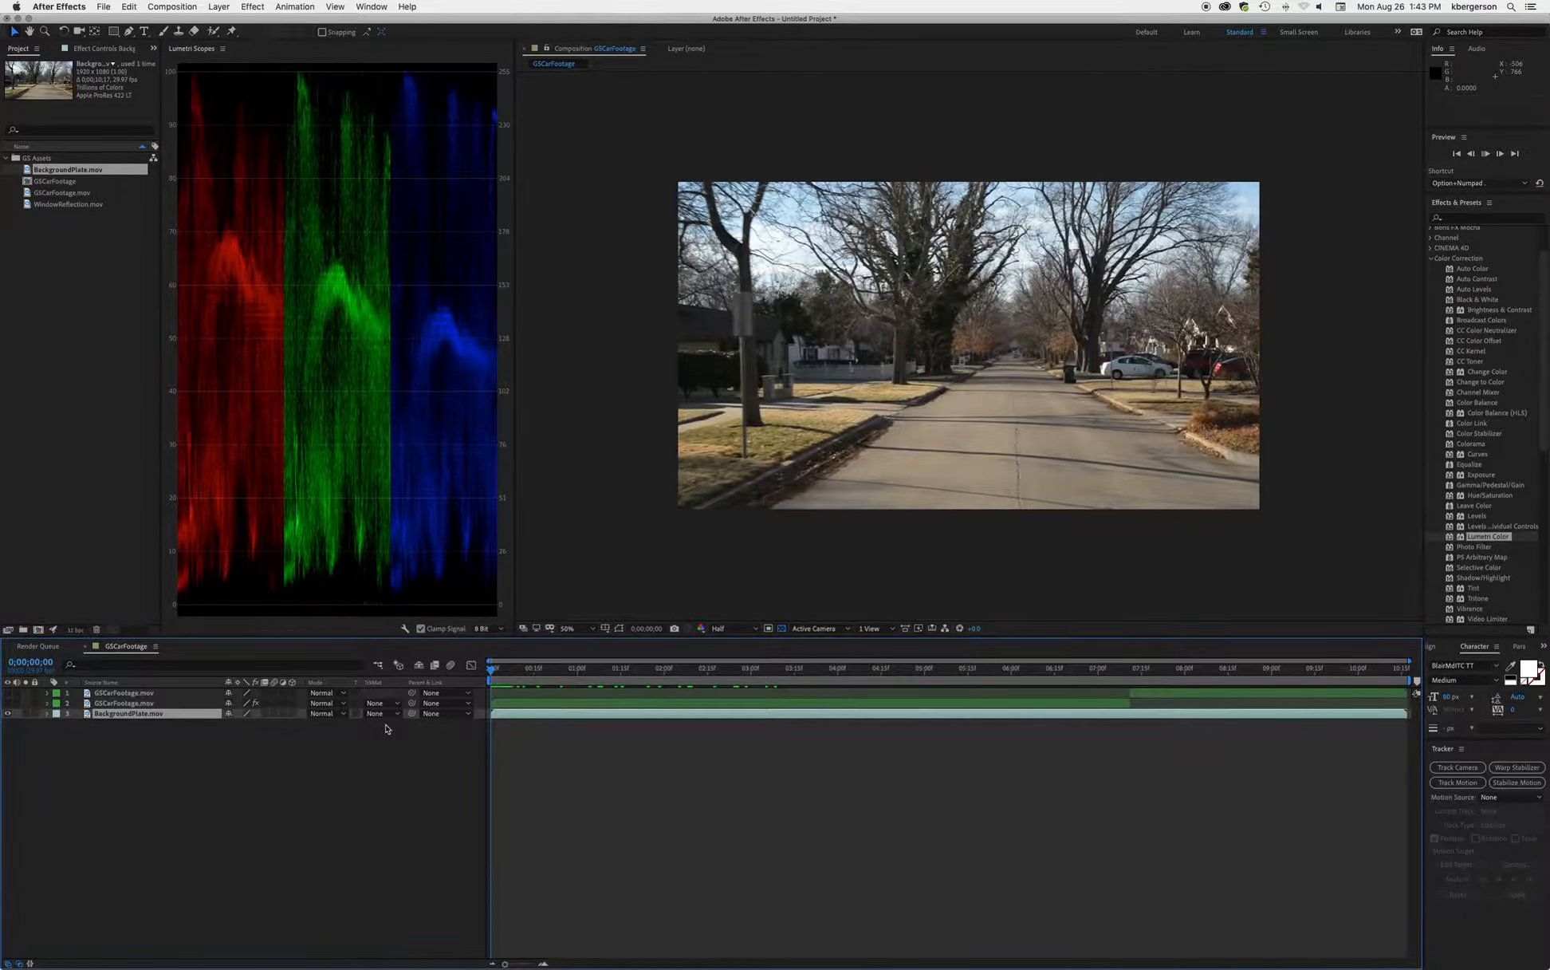
key(space)
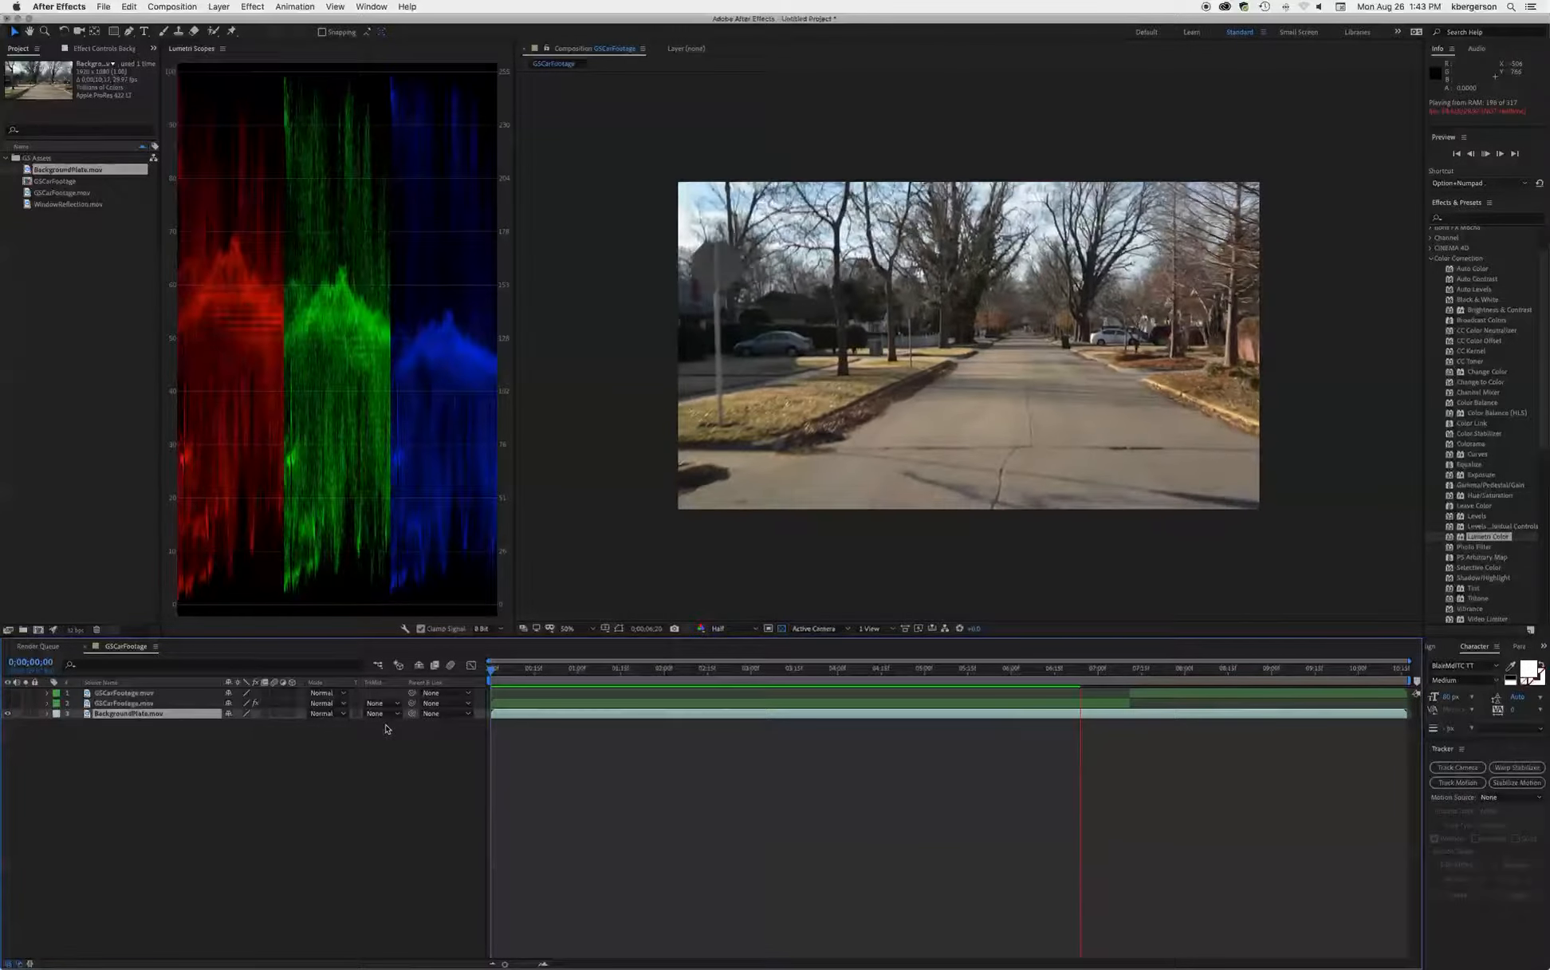
click(1170, 674)
drag(1170, 676, 778, 705)
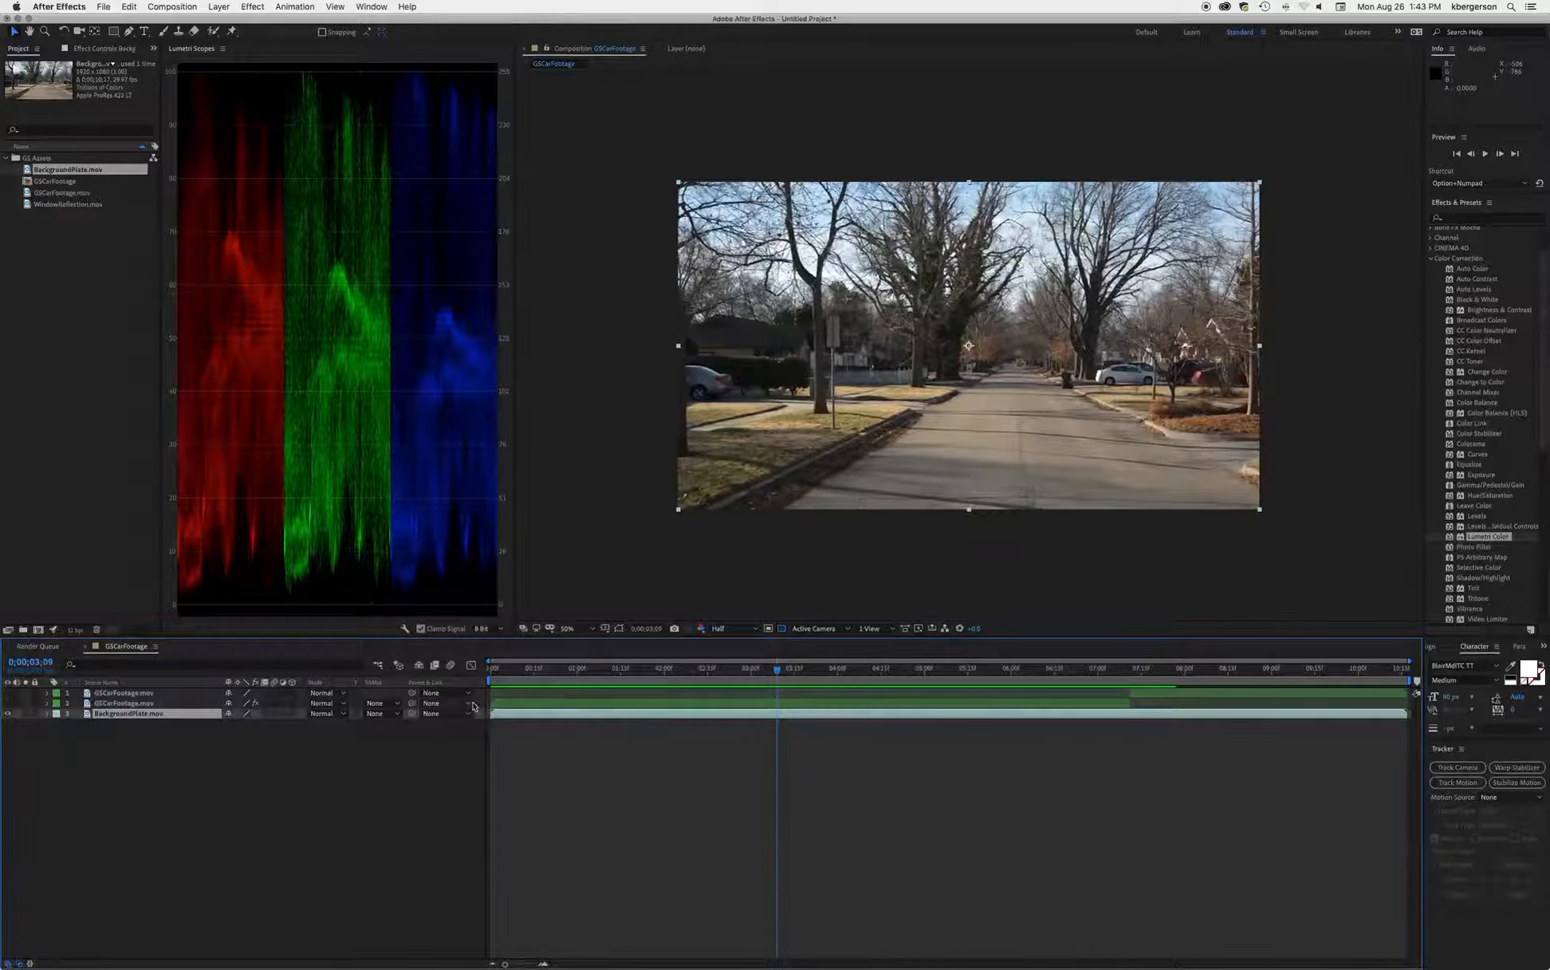
Step: Trim about three seconds off the start of the background plate and align the layer with the start of the composition
drag(492, 712, 779, 752)
drag(892, 709, 613, 727)
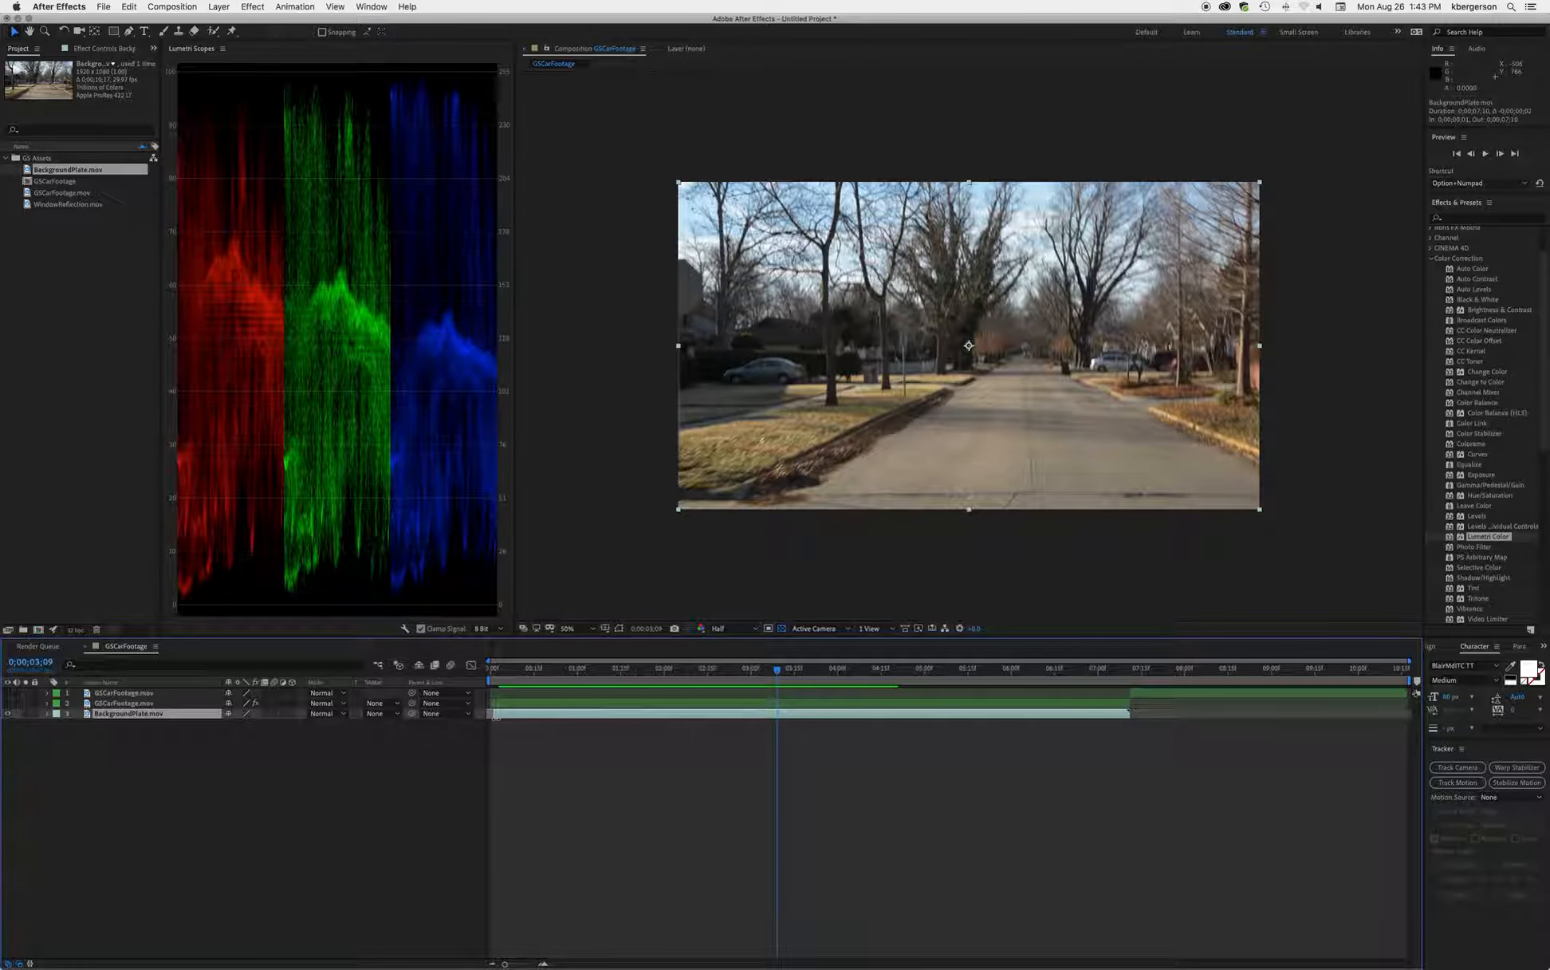
key(super+z)
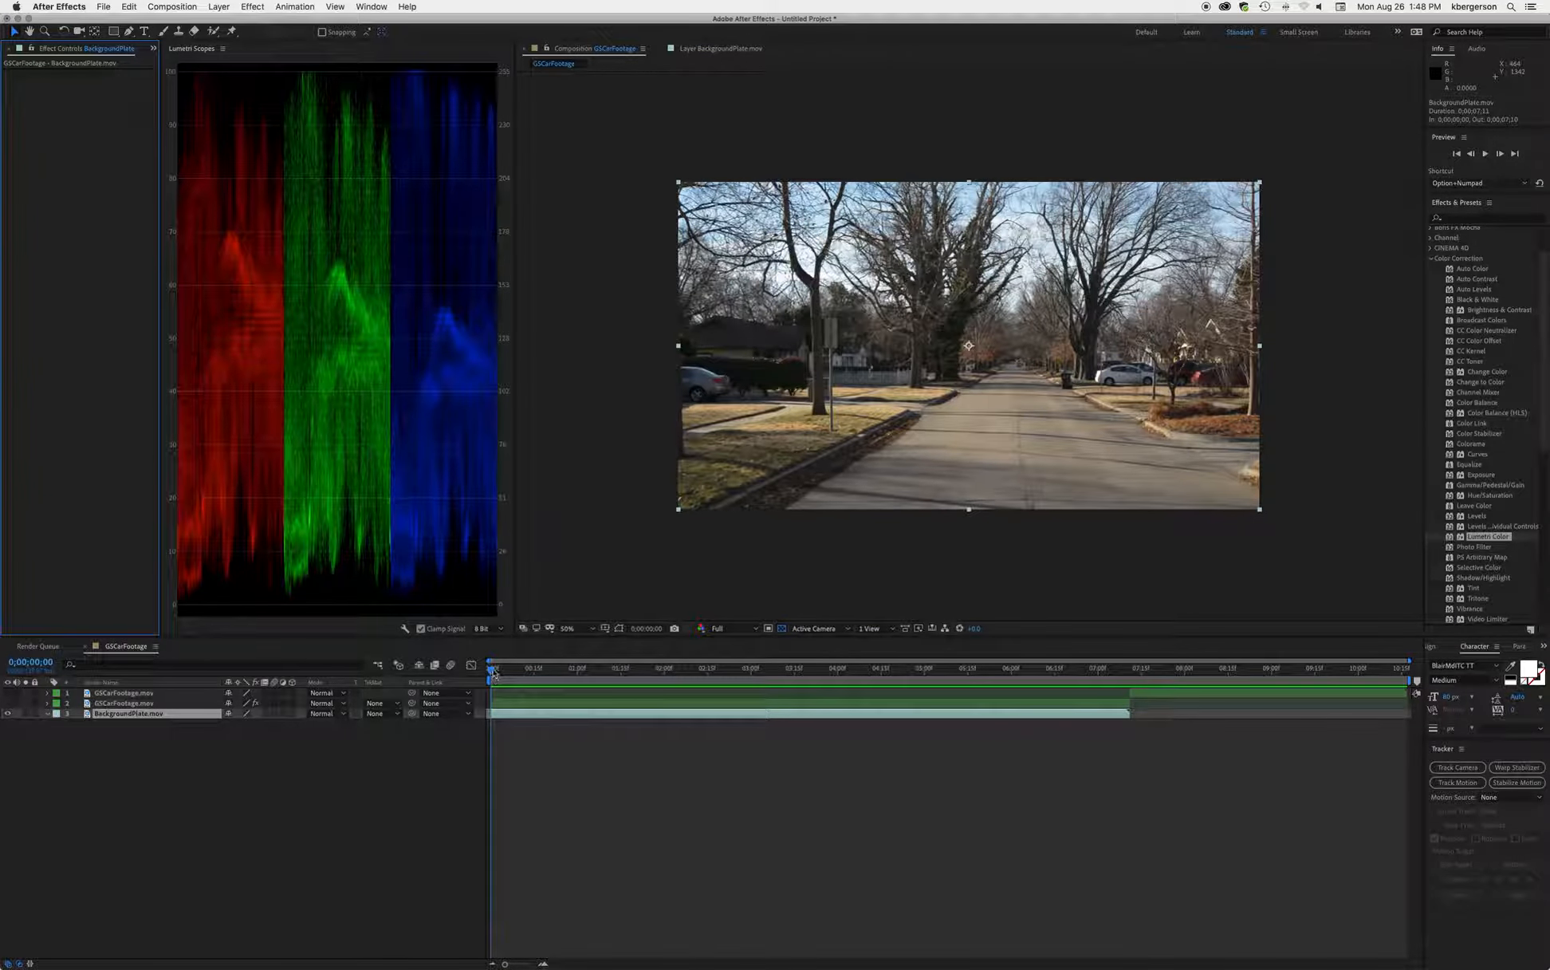
Step: Start Stabilize Motion on the background plate at its first frame and place the track point with a larger search region on the trash bin's edge
drag(493, 672, 360, 797)
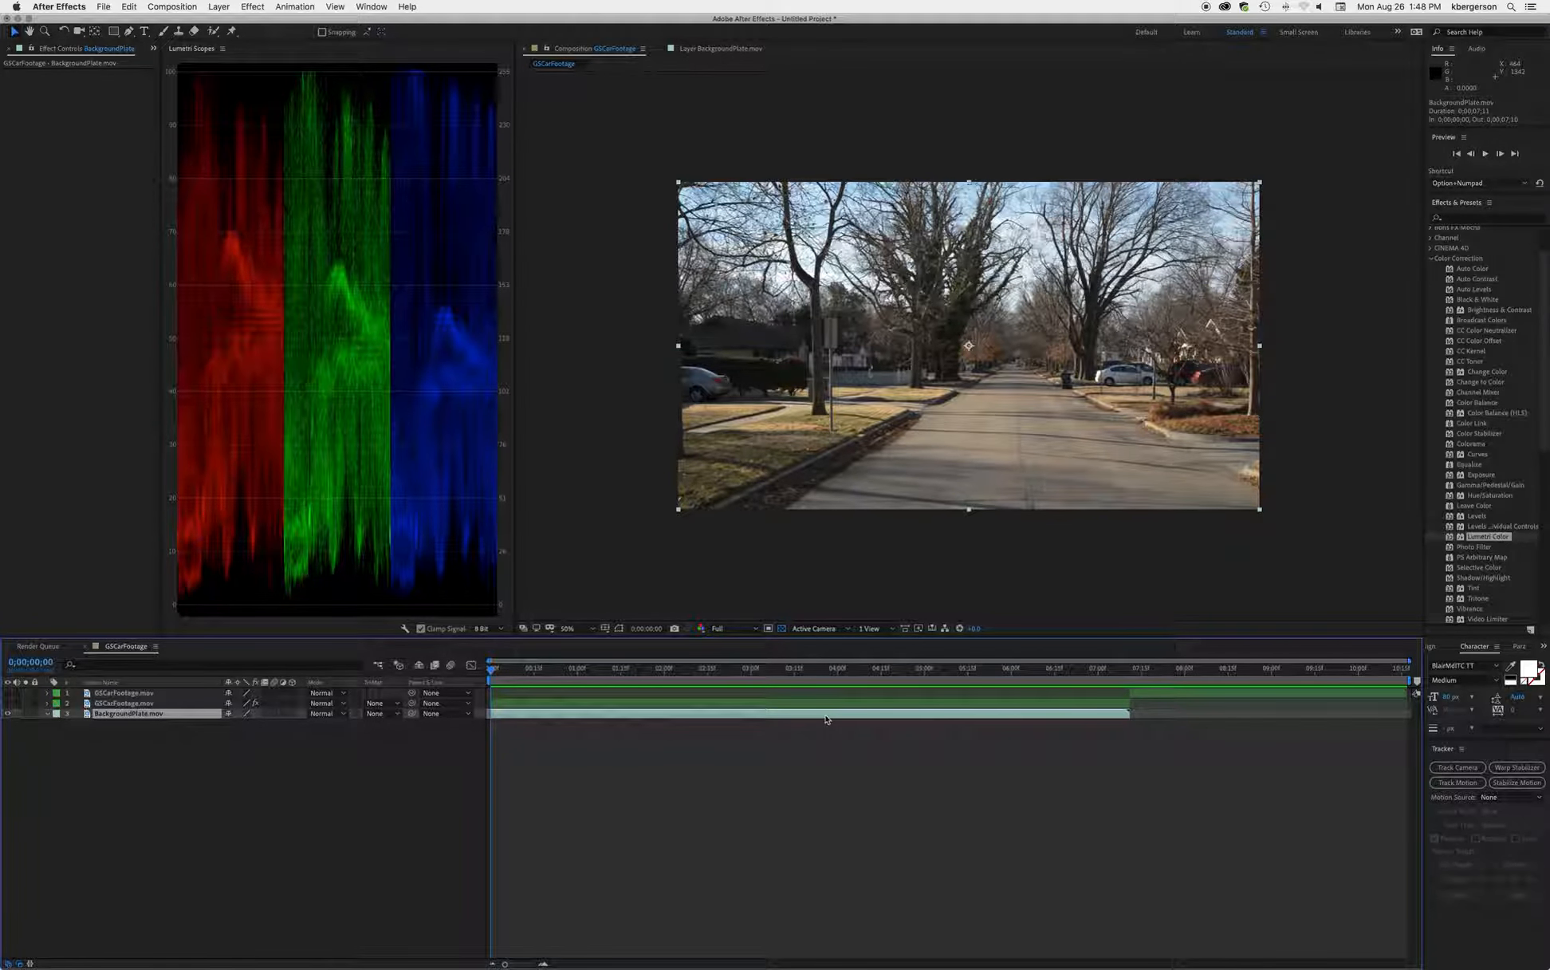
click(1518, 782)
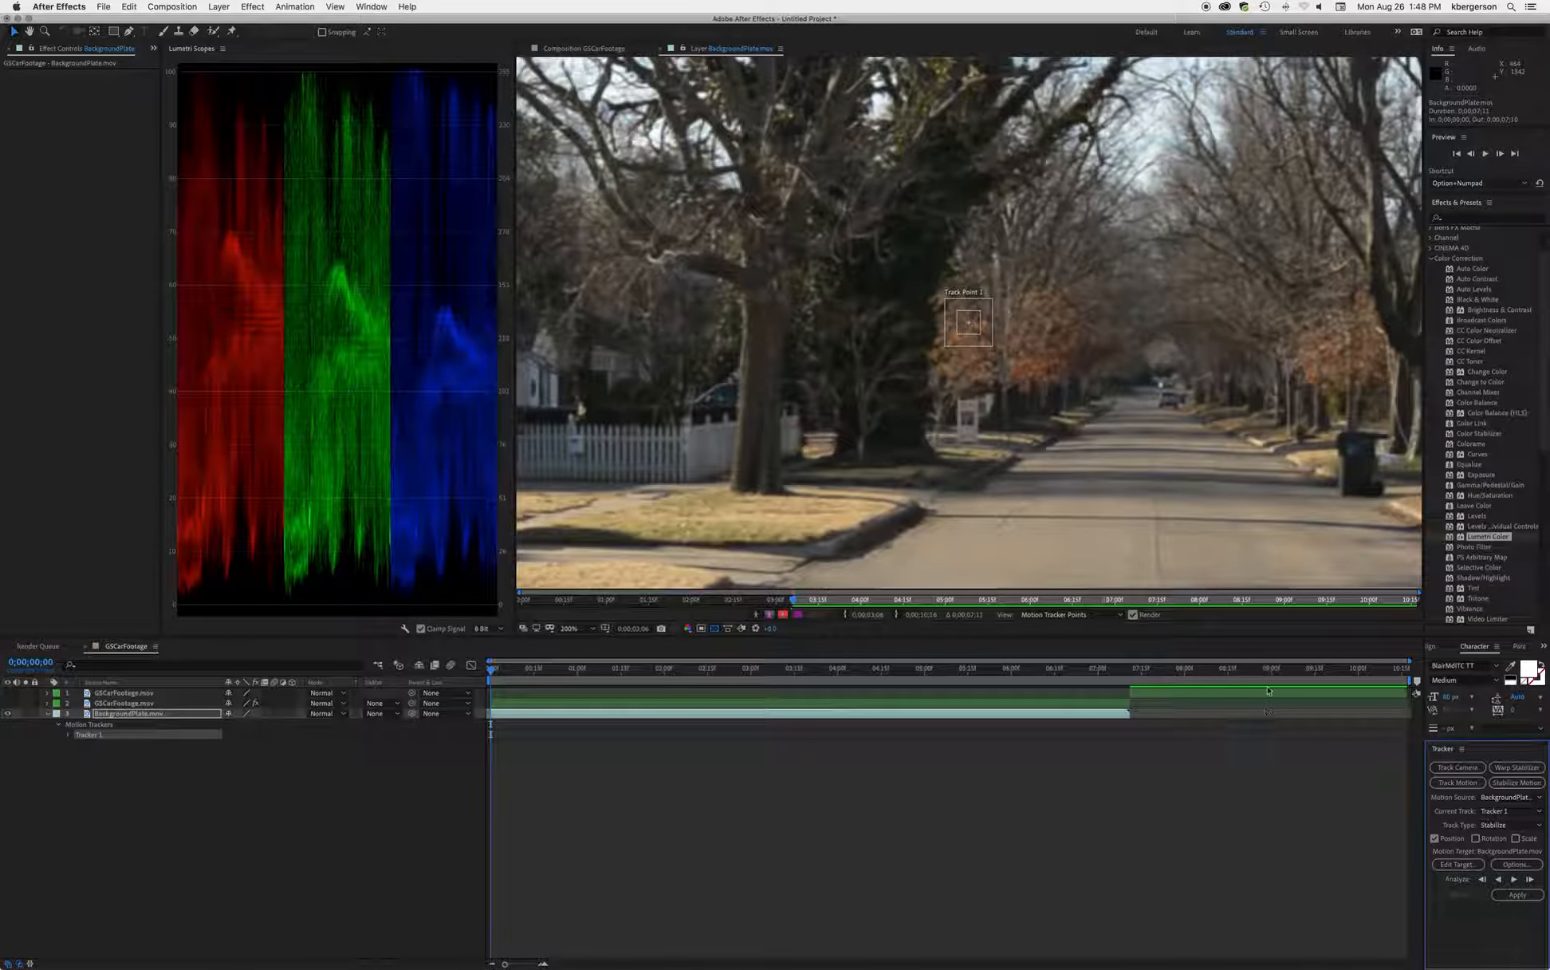
drag(971, 326, 1415, 521)
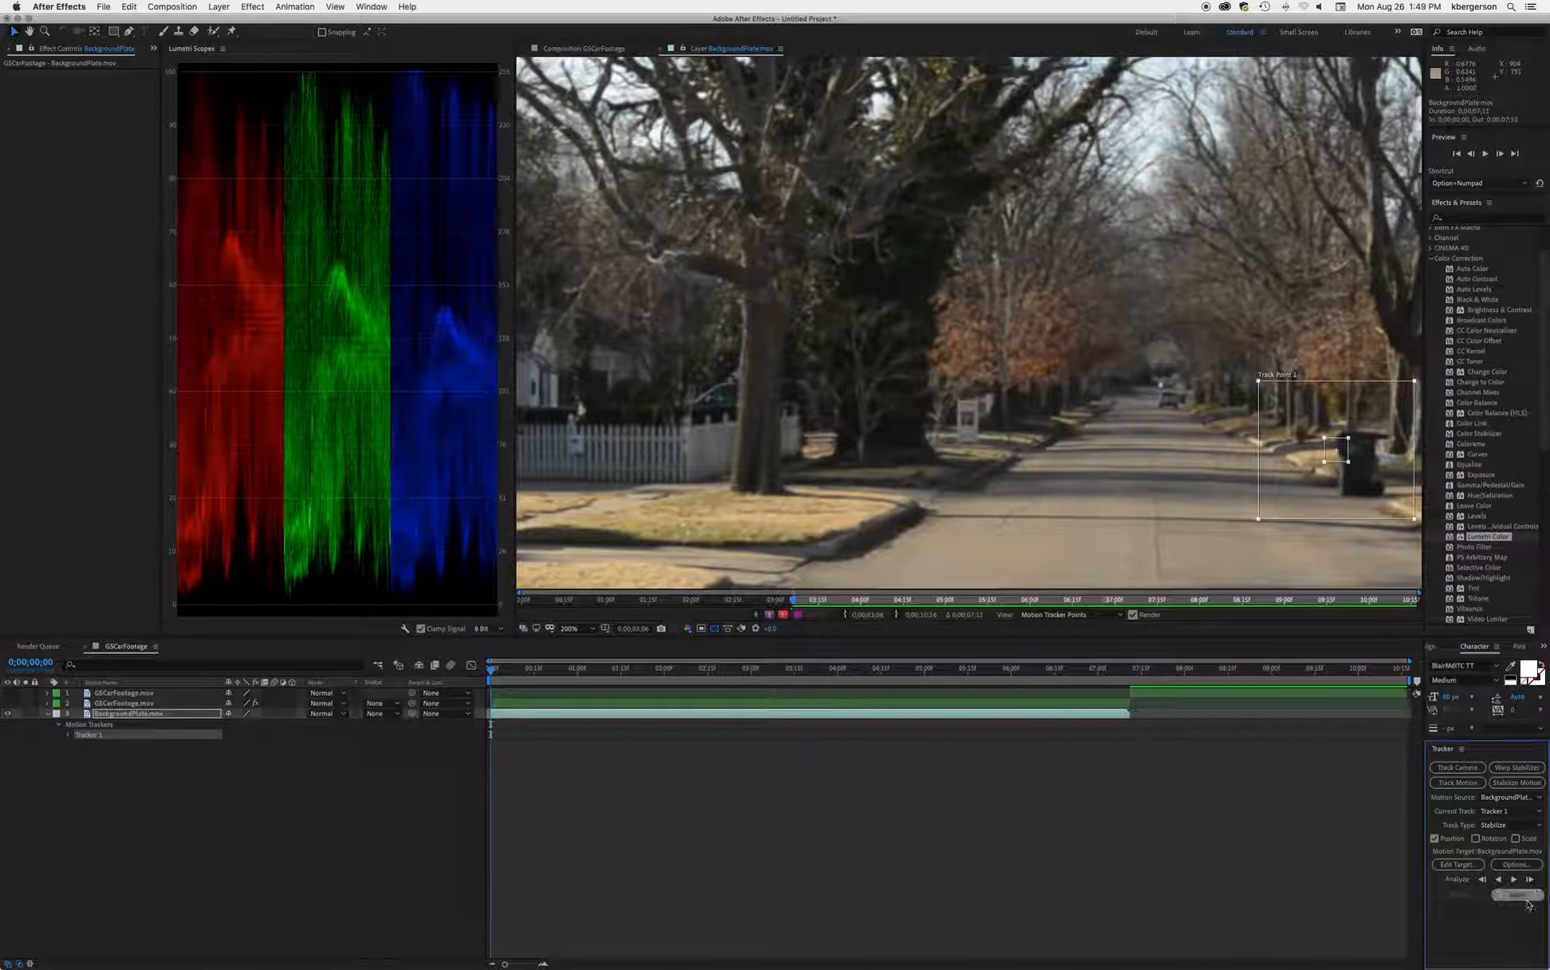
Step: Confirm BackgroundPlate.mov as the motion target and accept the Tracker 1 options with the Luminance channel
click(1462, 866)
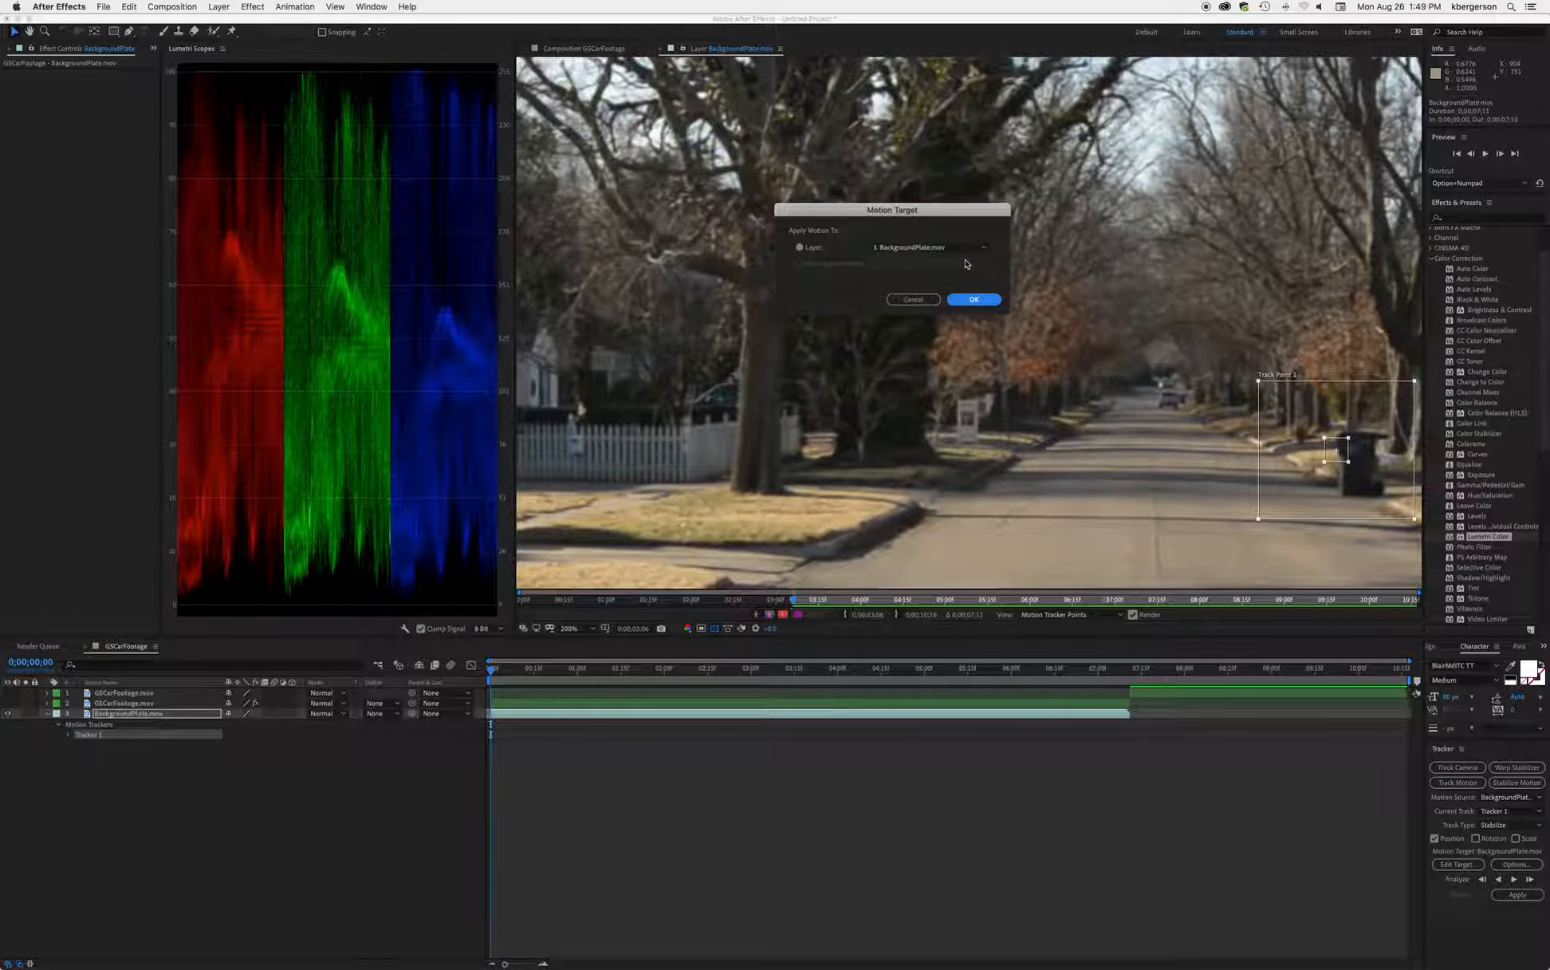
click(975, 300)
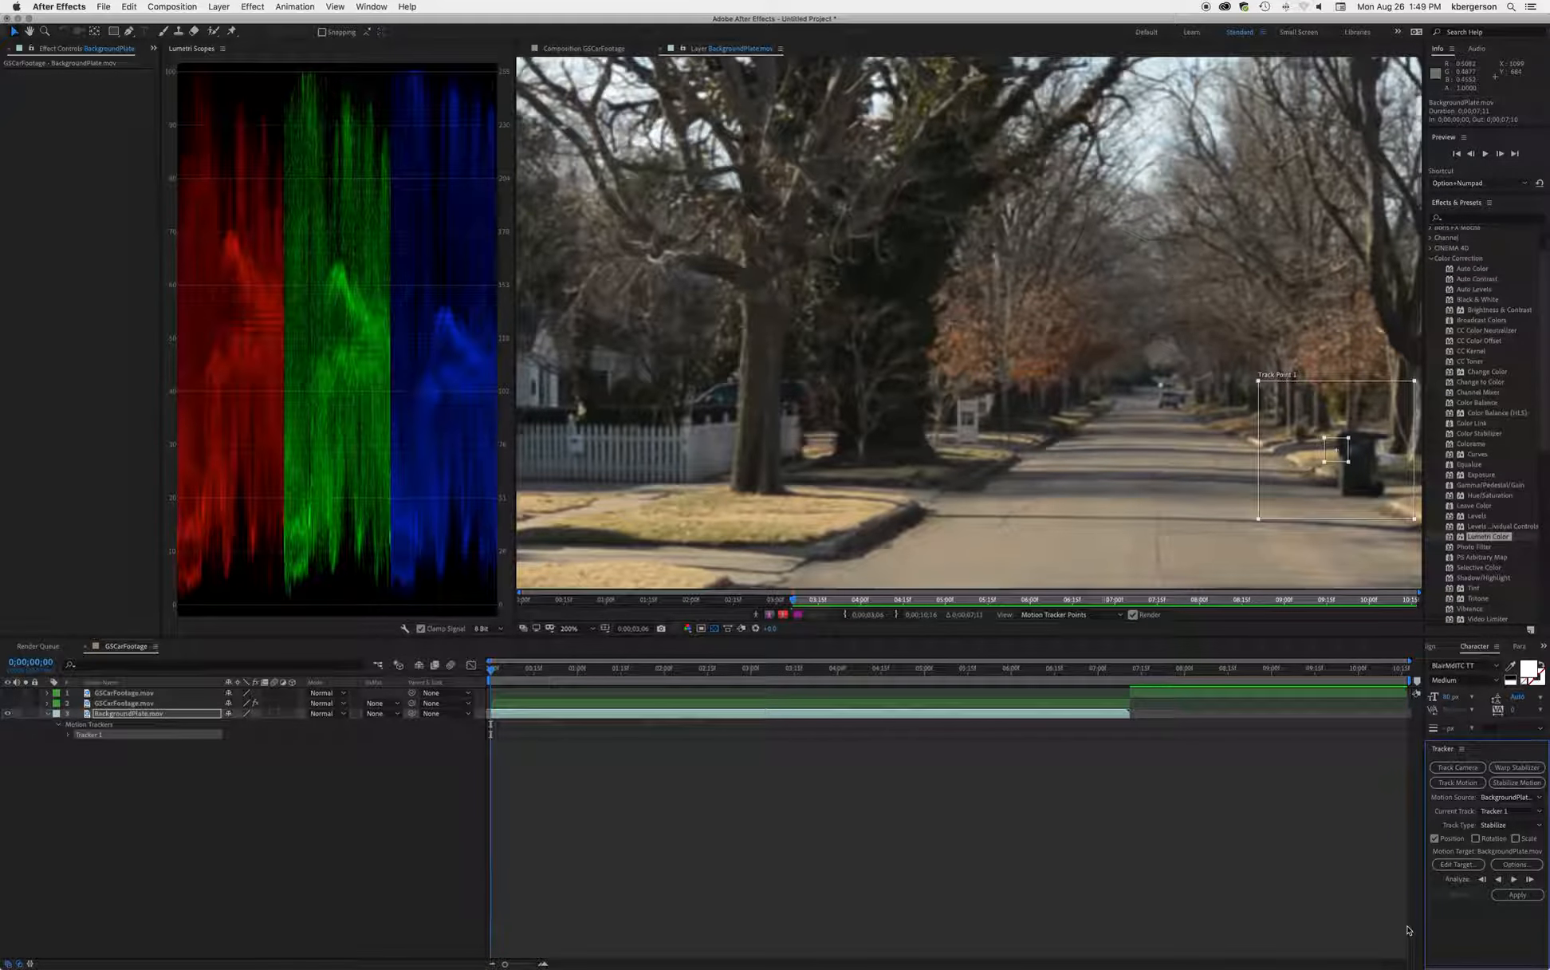
click(1513, 864)
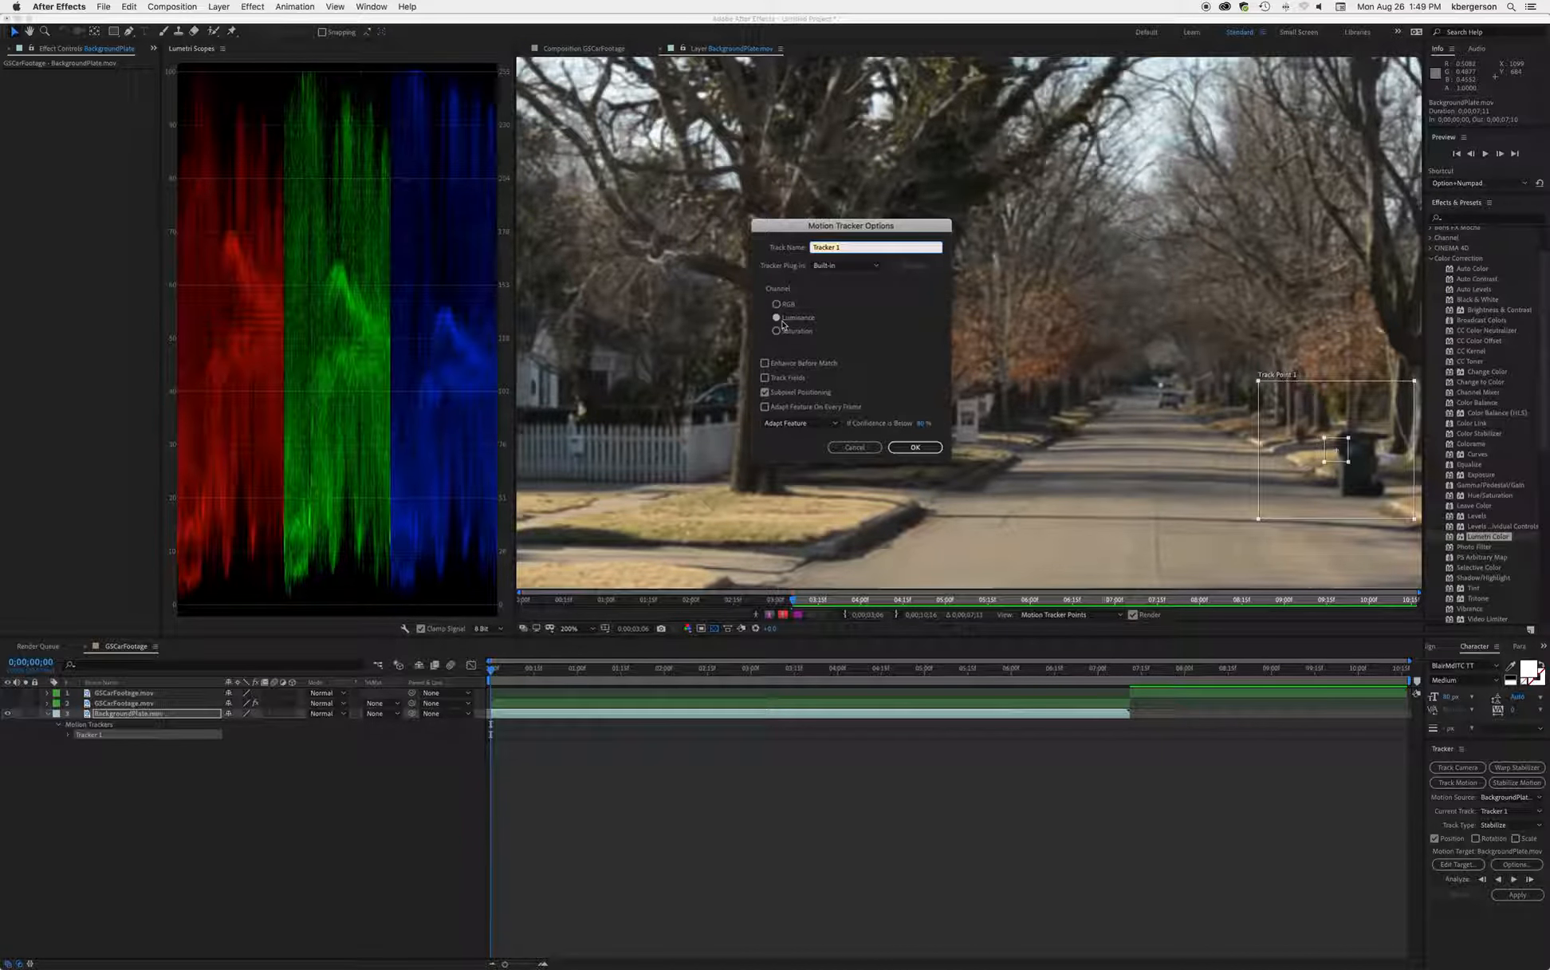
click(914, 448)
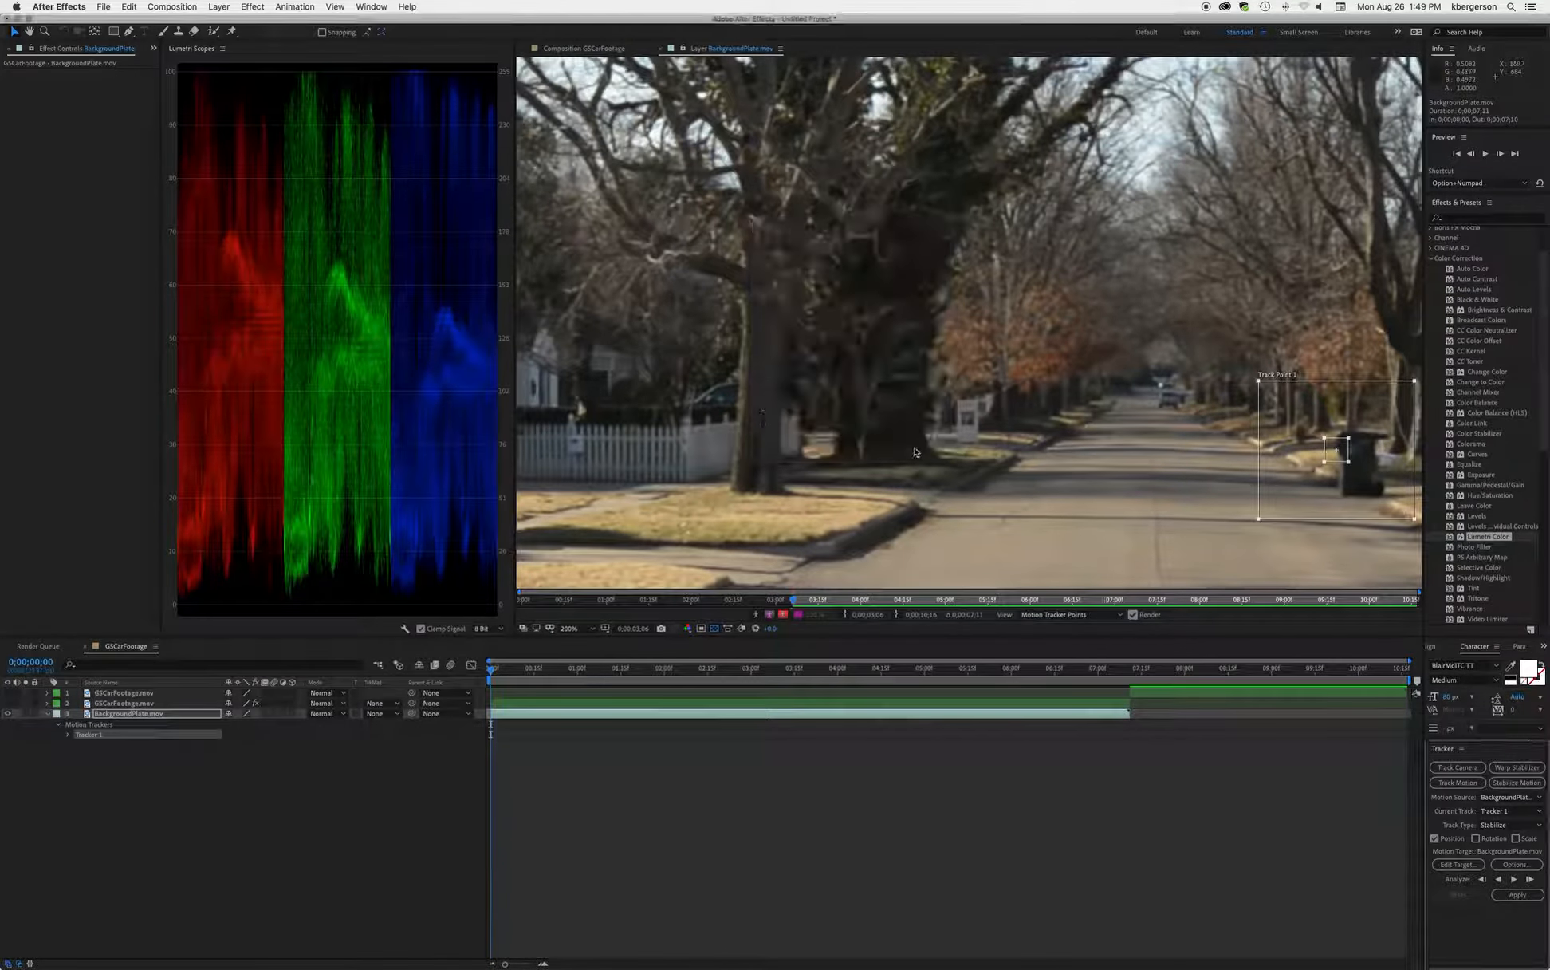
Step: Analyze the track forward through the background plate and apply the stabilization to the X and Y dimensions
click(1514, 880)
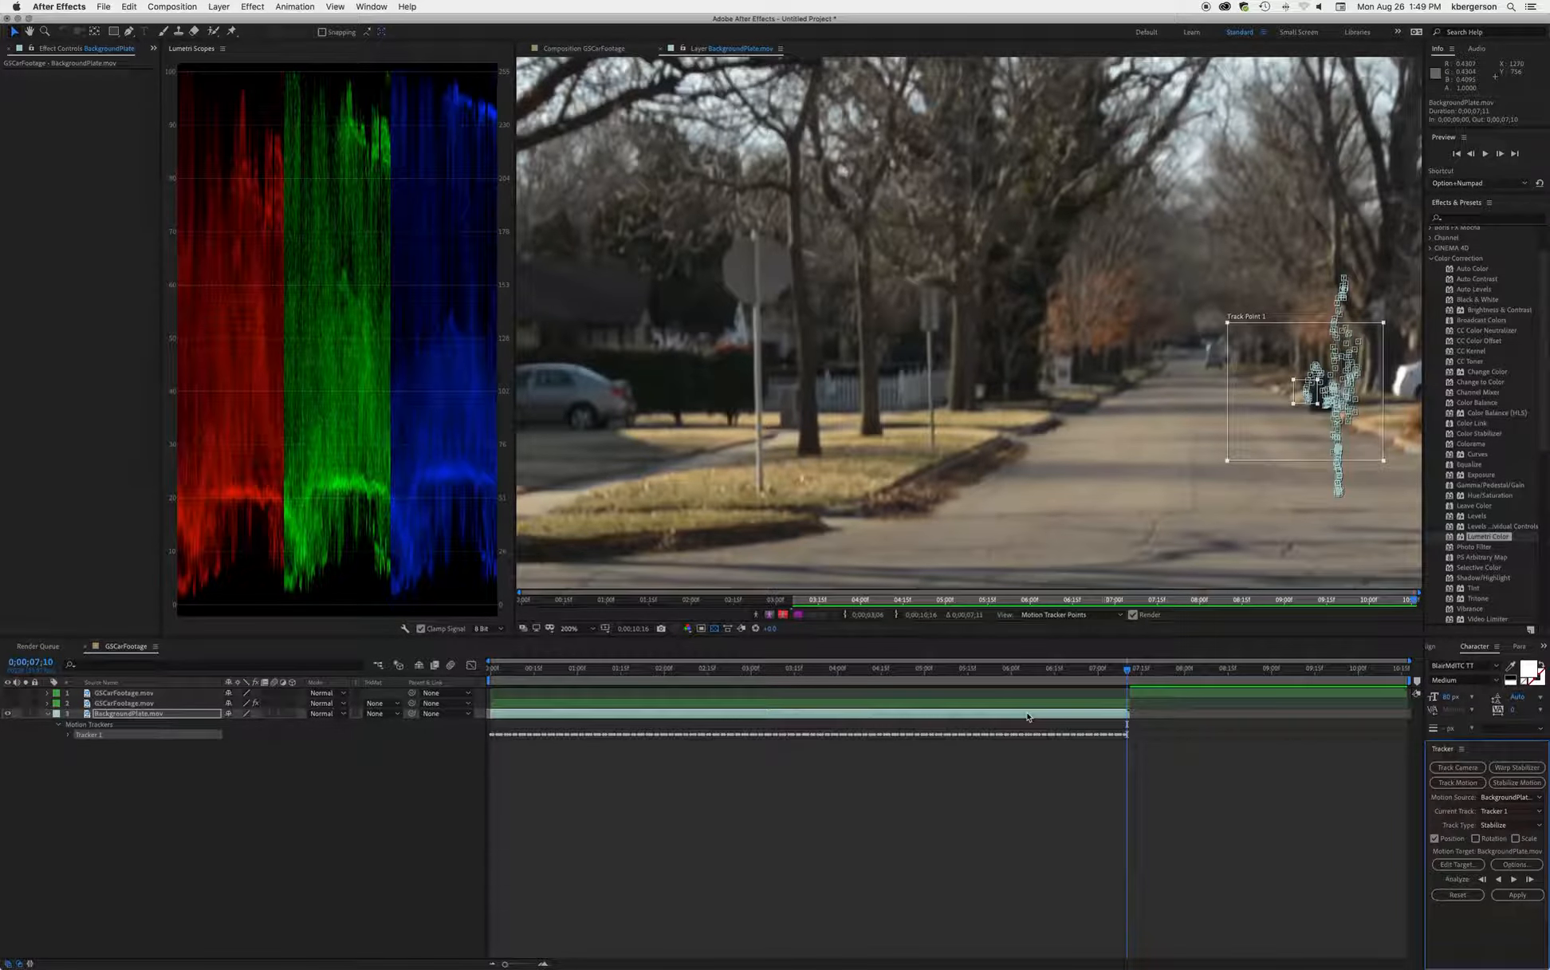
click(1519, 895)
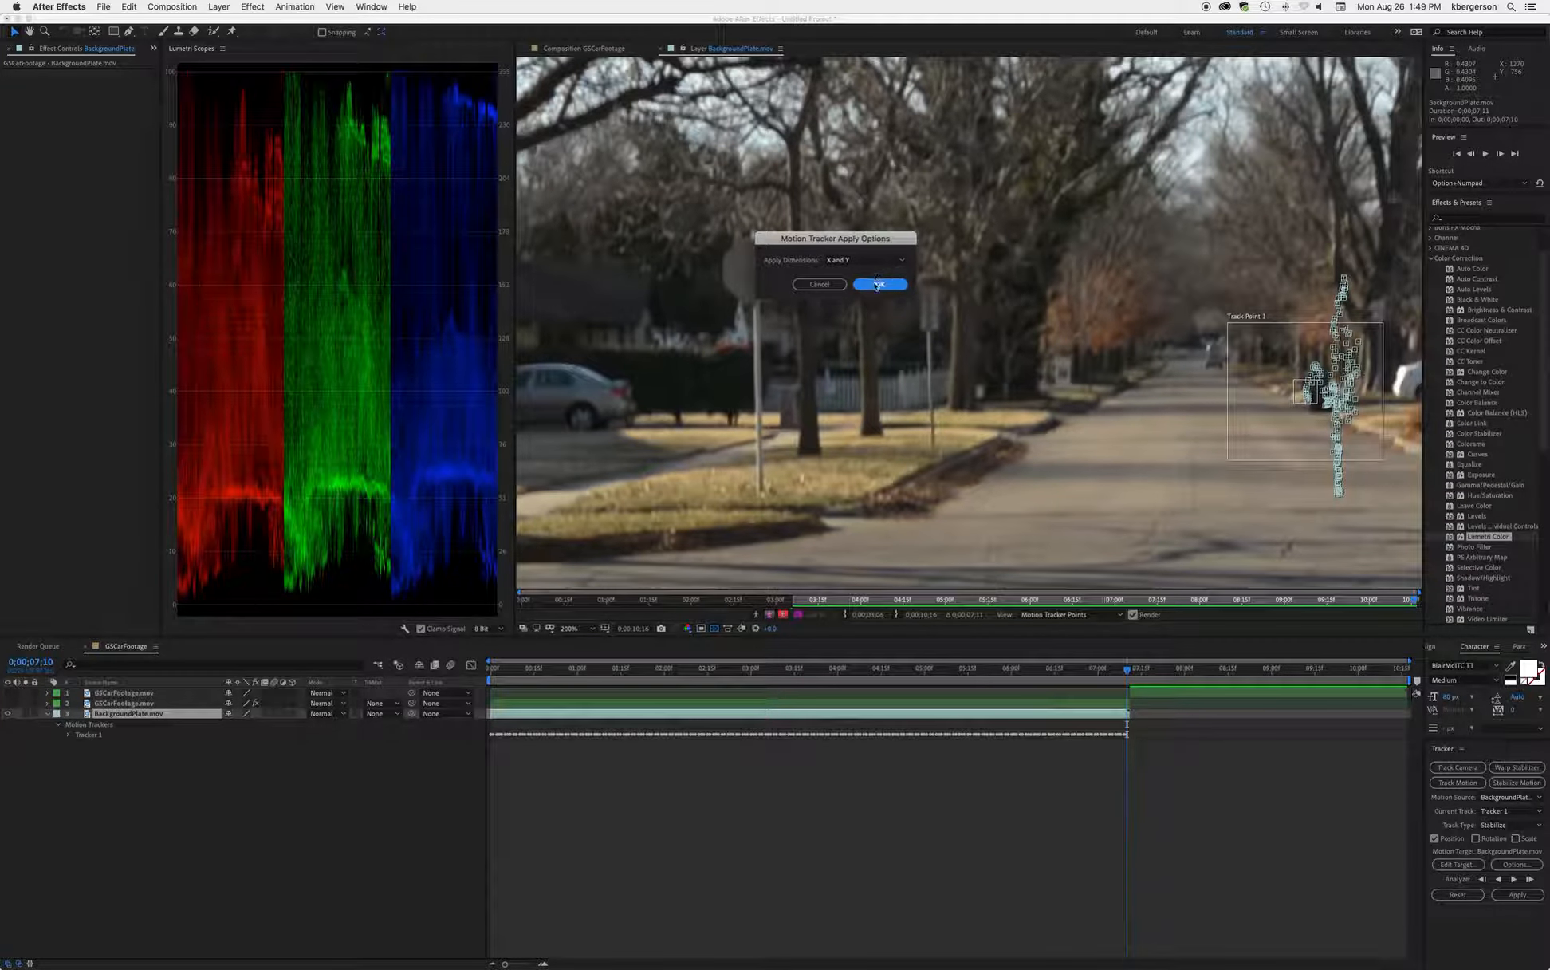
click(877, 285)
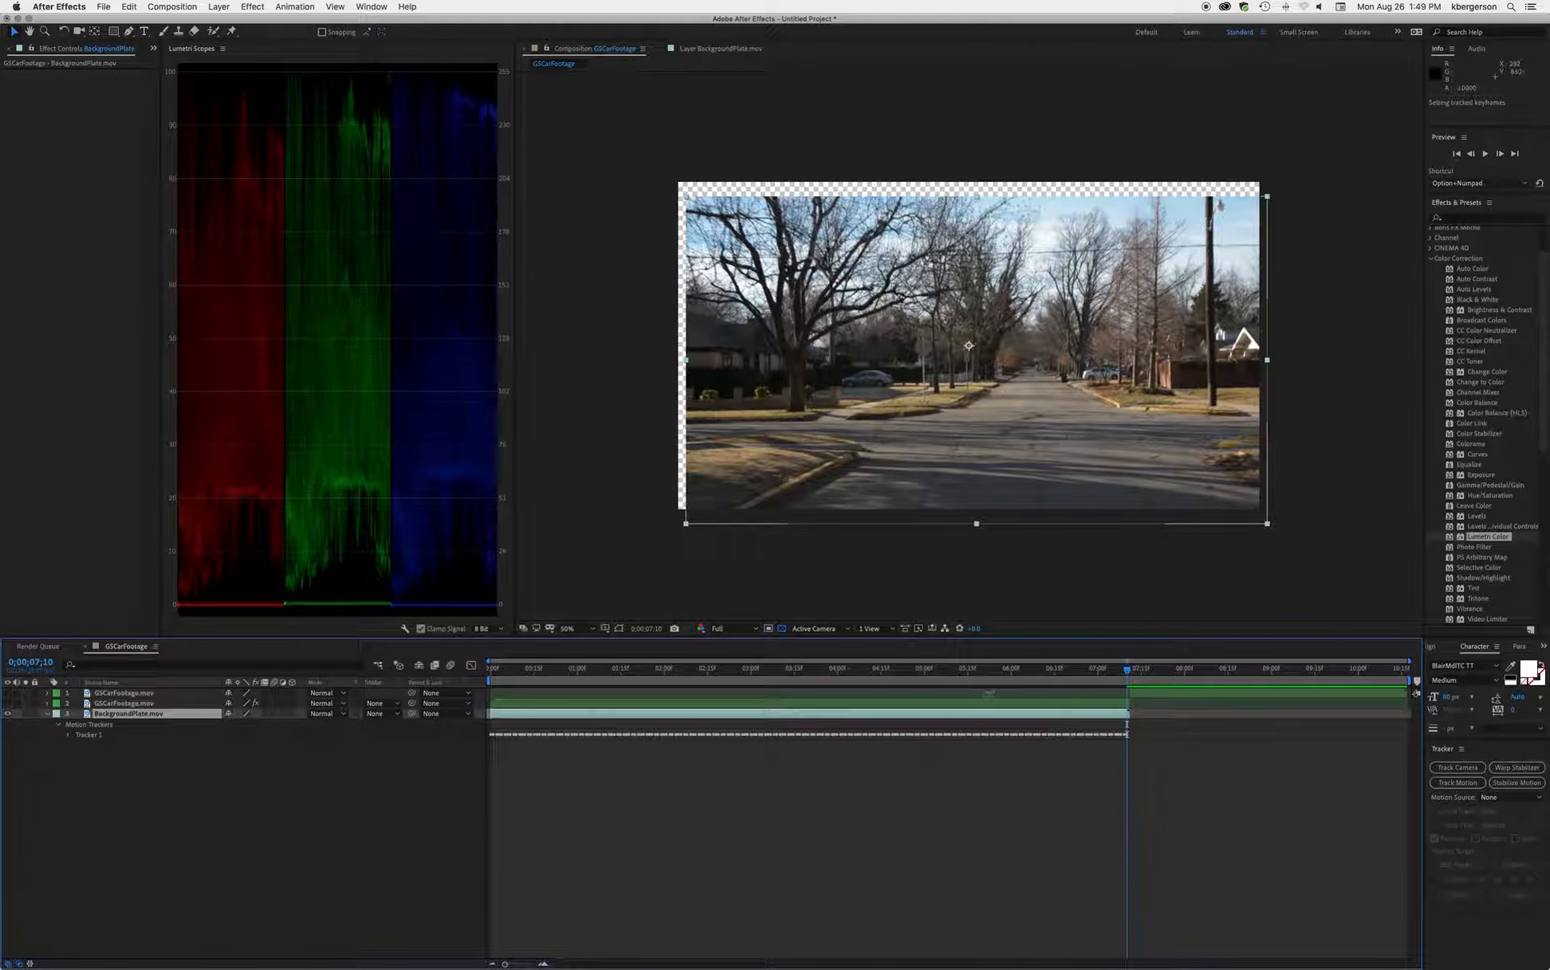
Step: Scale the stabilized background plate up to about 146% to cover the empty frame edges, checking it at several frames
drag(1127, 674, 888, 689)
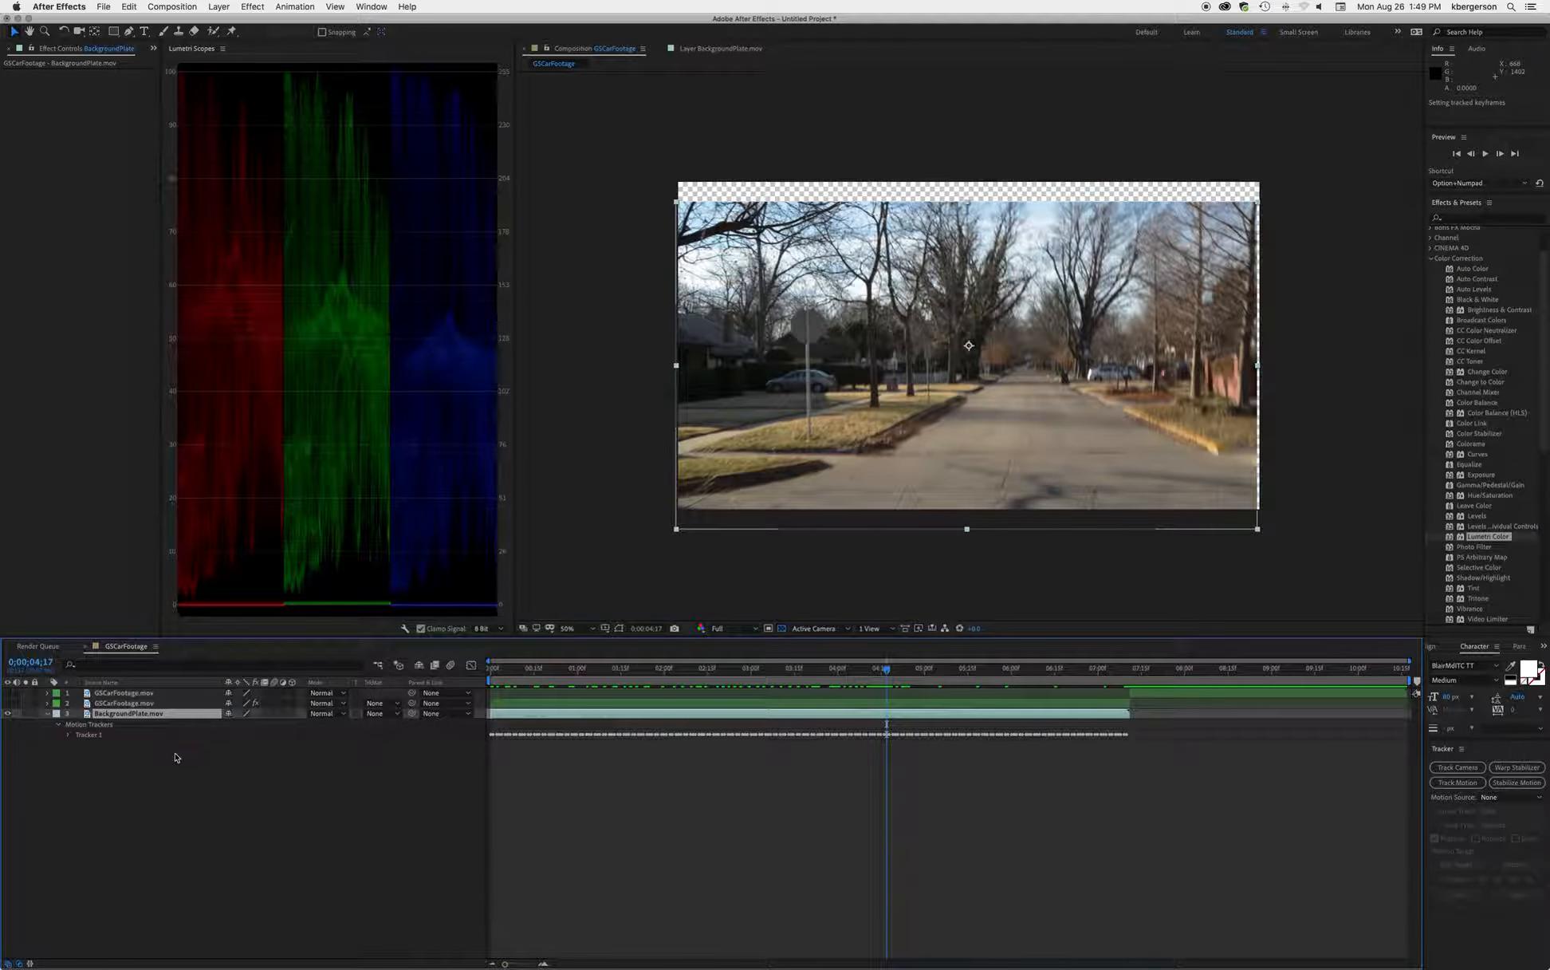
key(s)
drag(240, 727, 261, 729)
drag(893, 674, 835, 682)
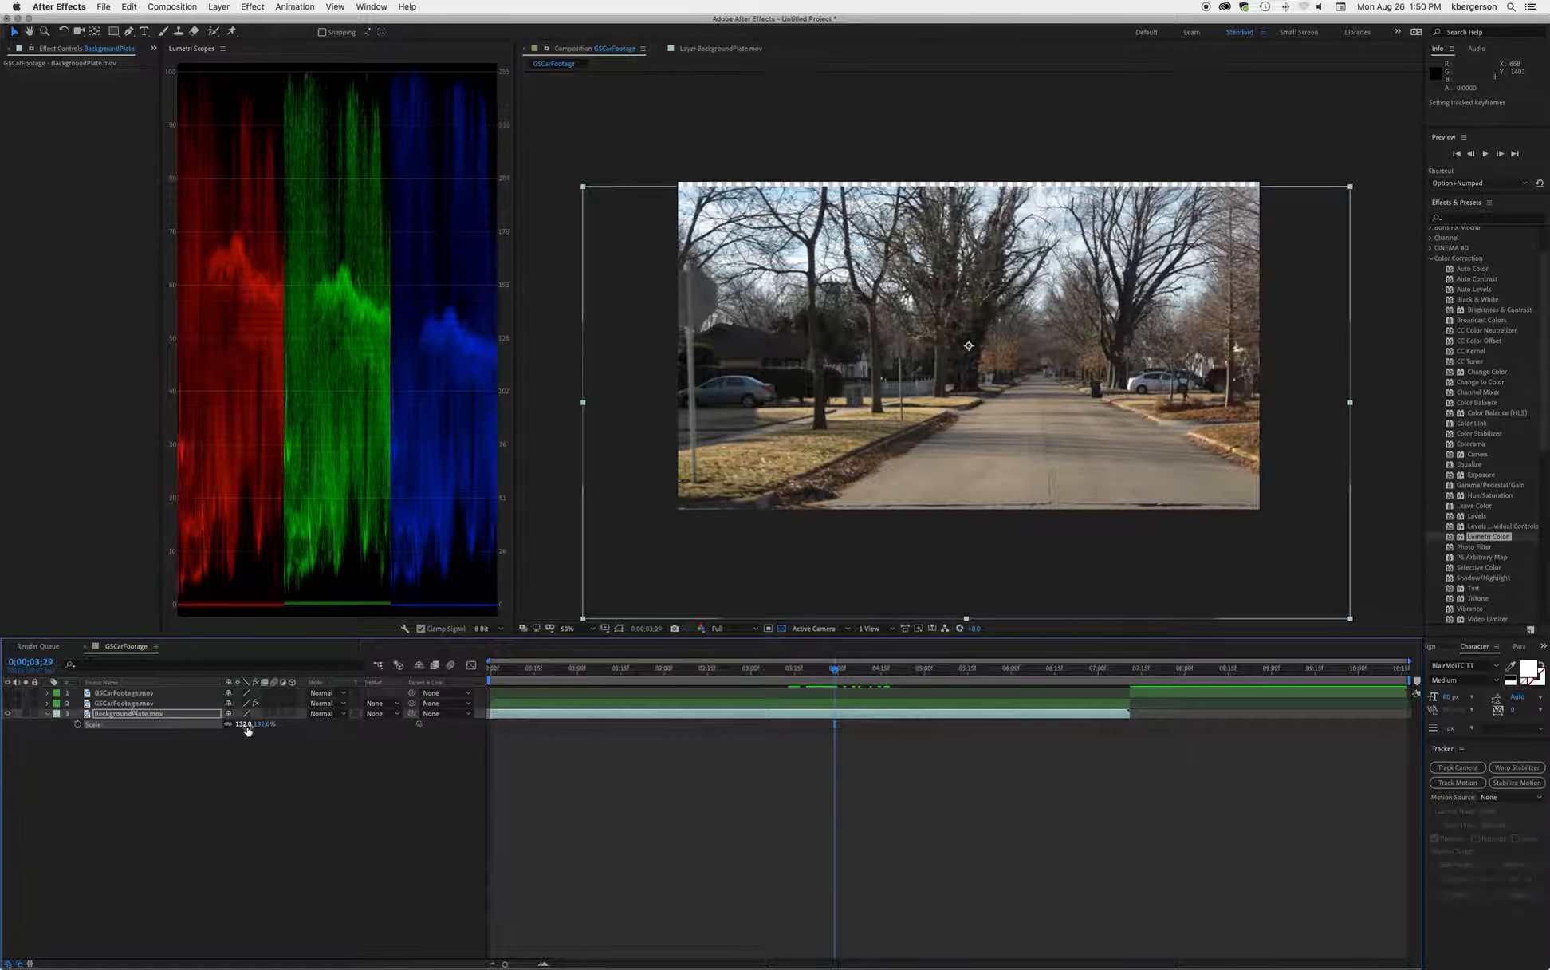
drag(247, 727, 258, 728)
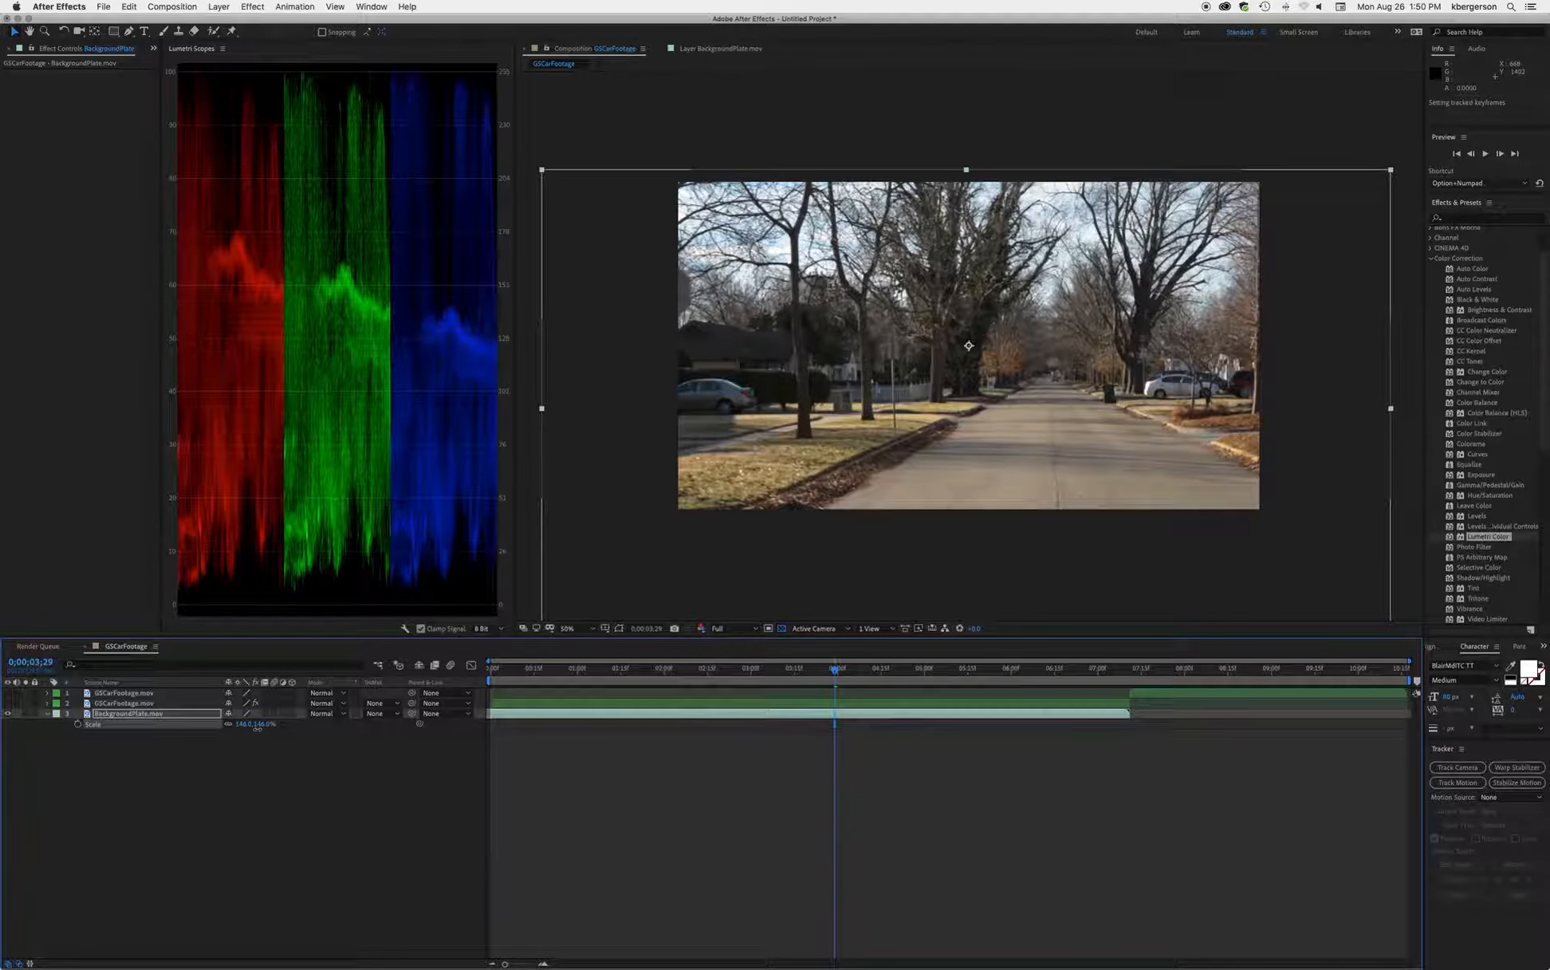
drag(836, 677, 901, 692)
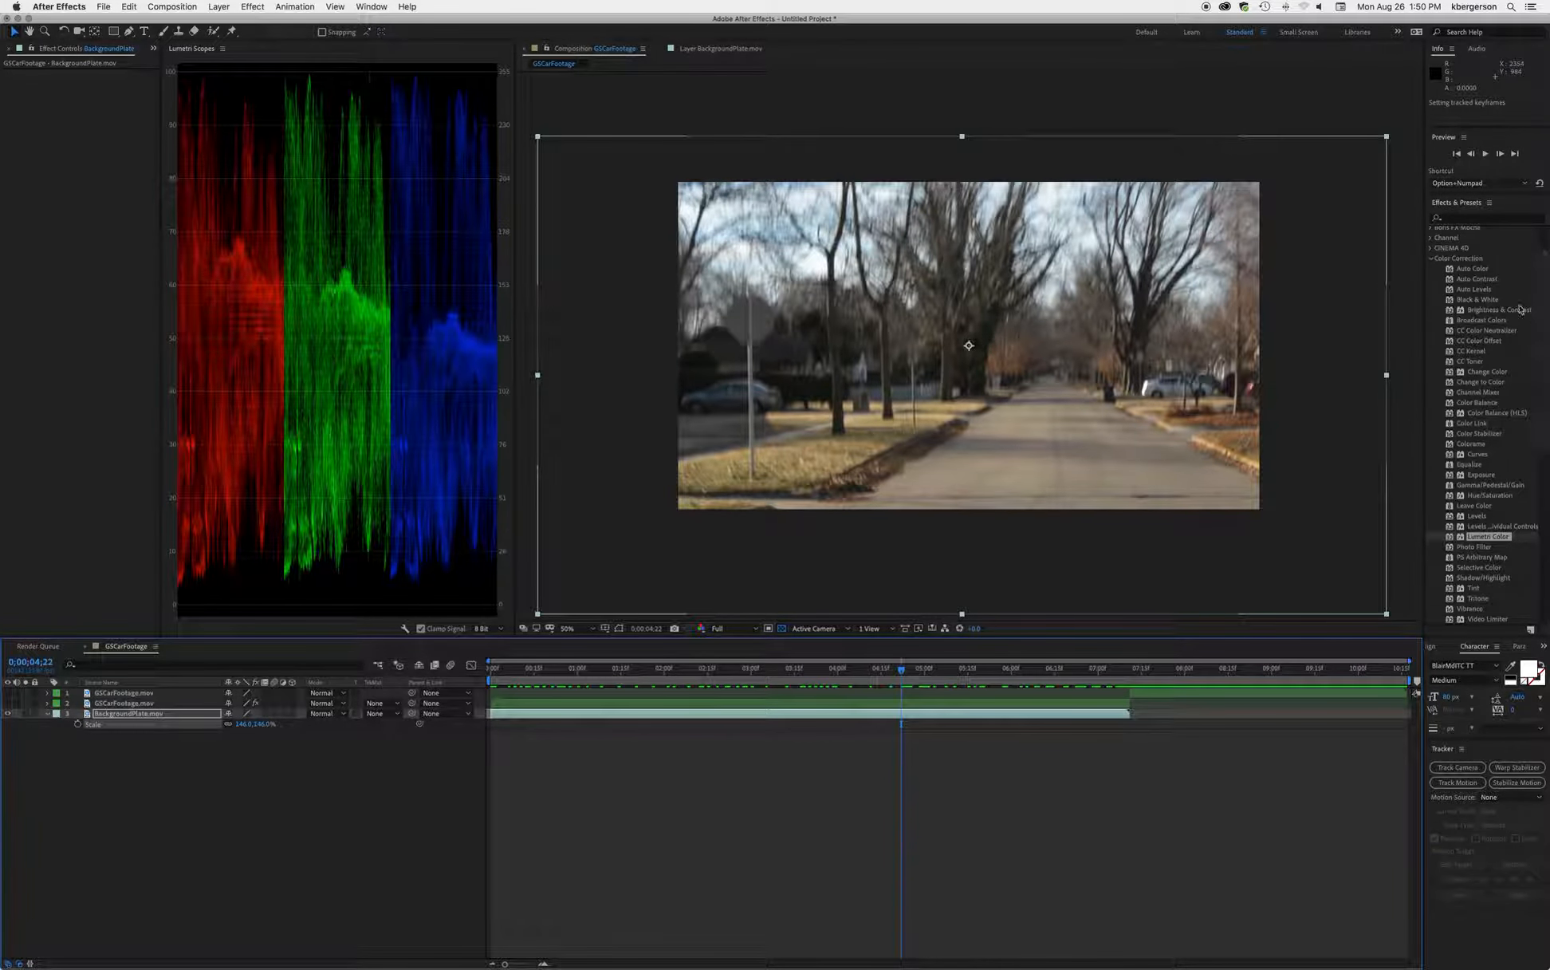
Step: Apply Camera Lens Blur from the Blur & Sharpen effects to the background plate and enable Repeat Edge Pixels
click(1433, 263)
click(1432, 259)
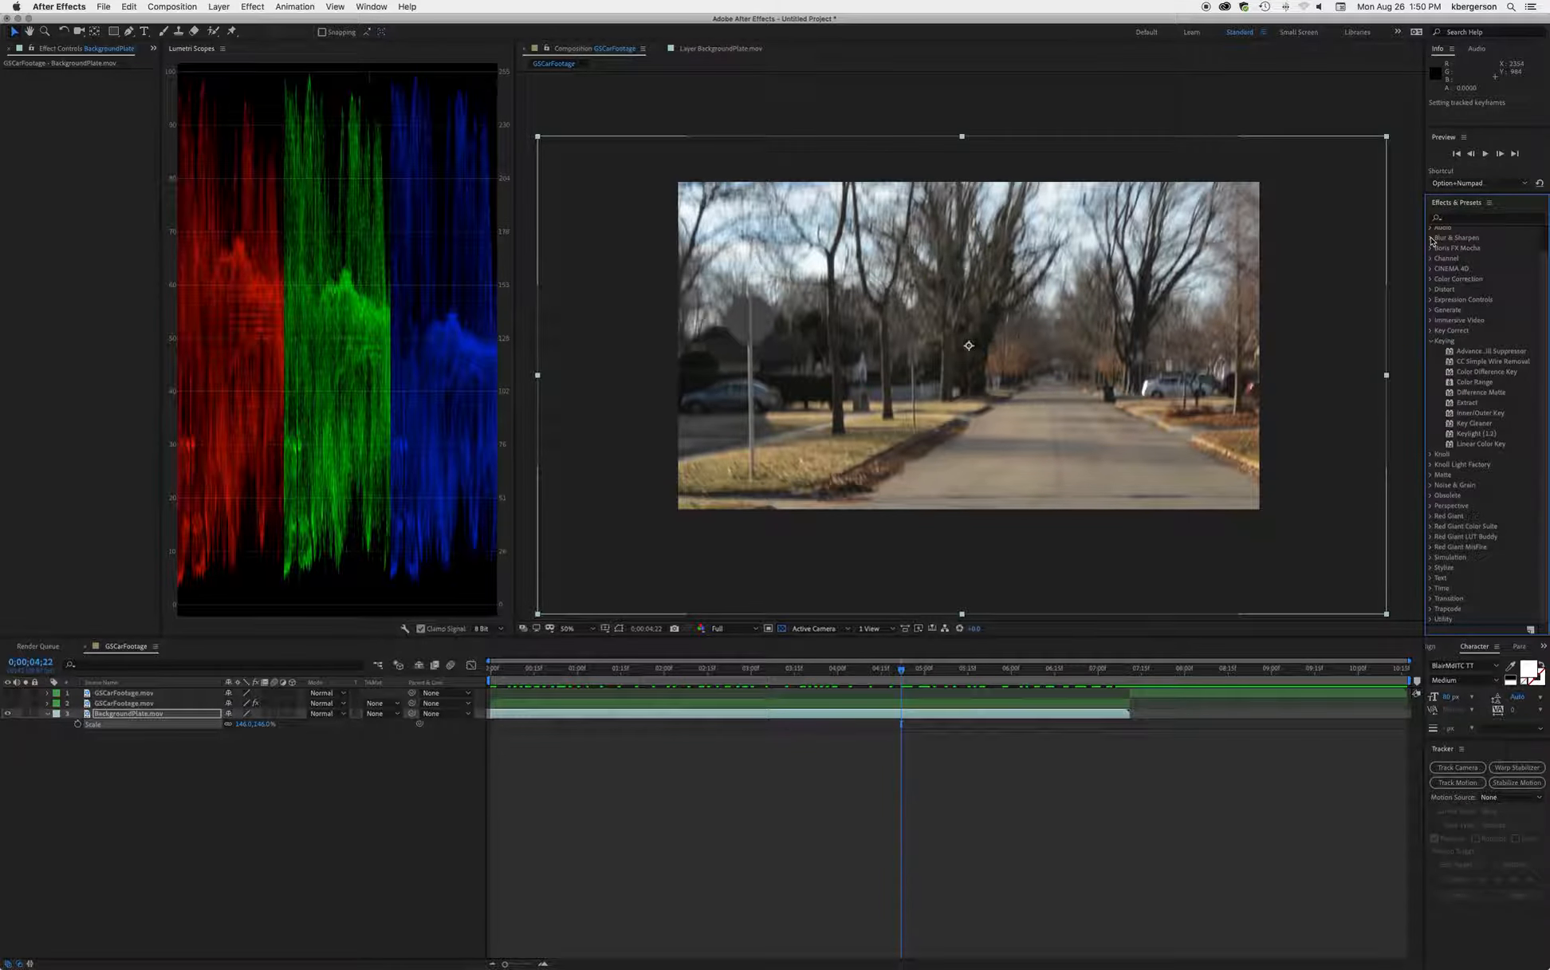
click(1431, 238)
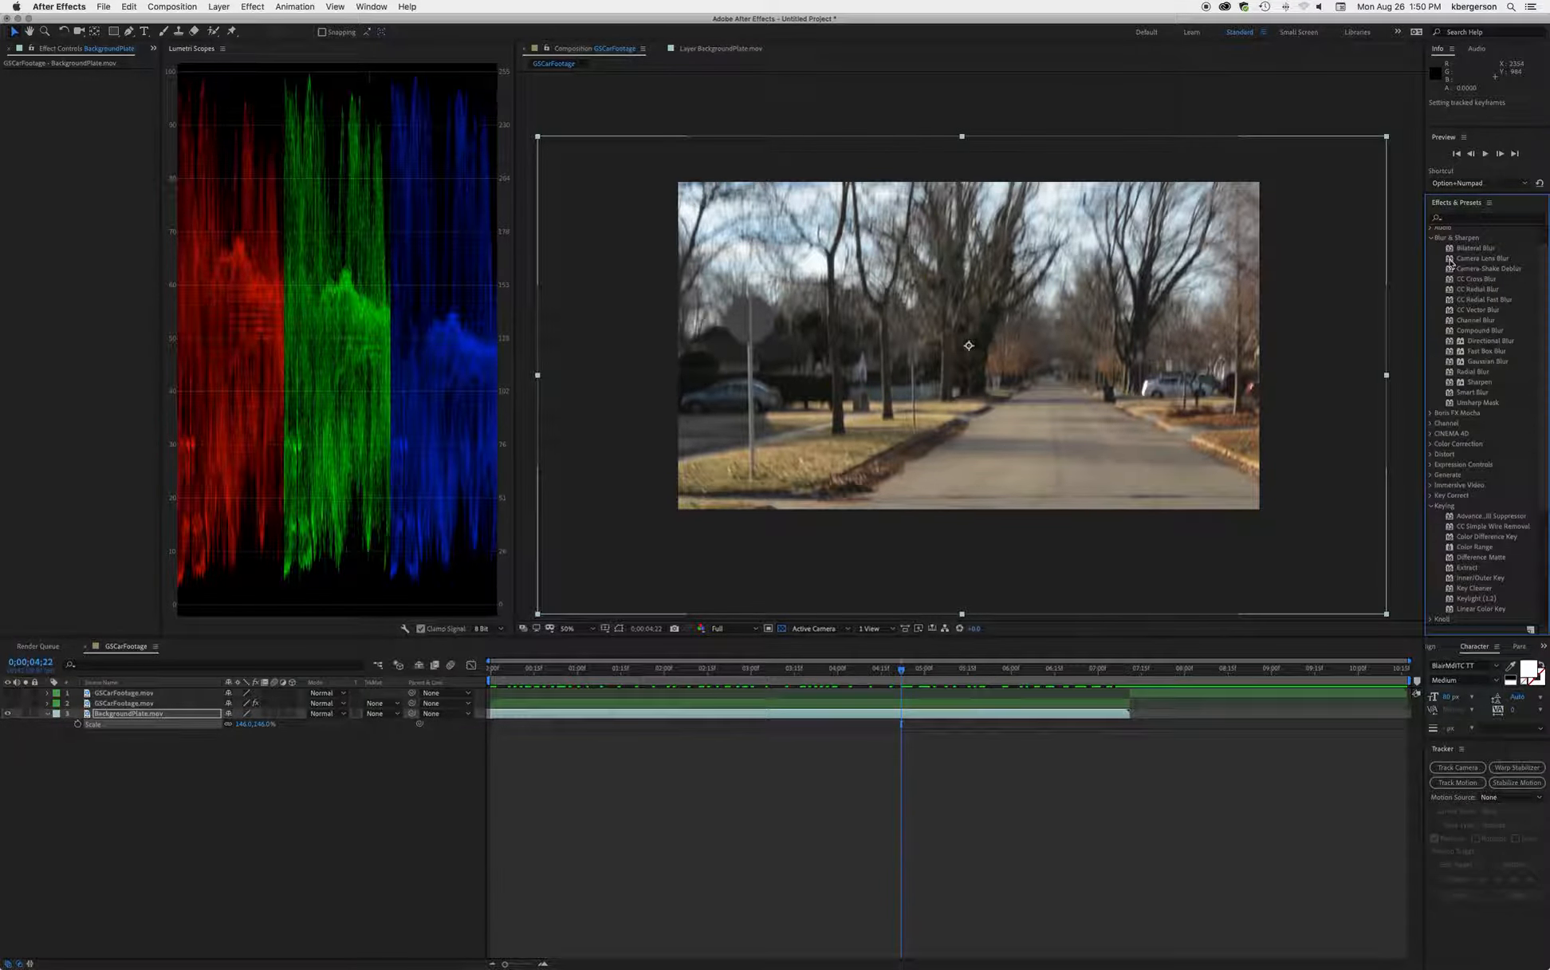
drag(1480, 258, 957, 713)
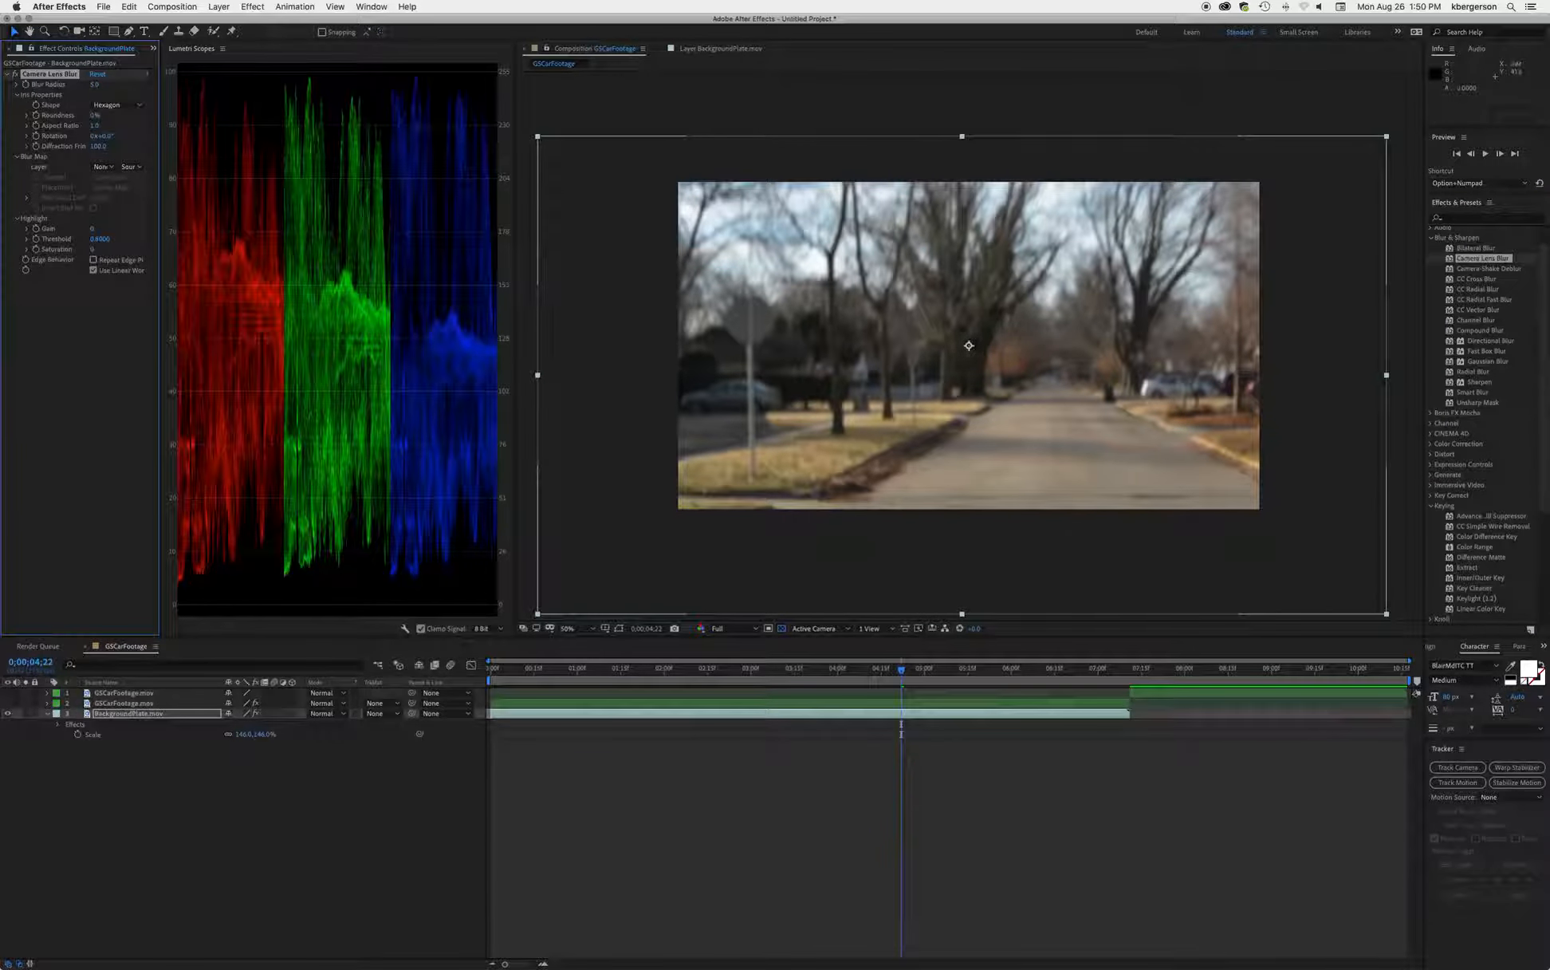
click(94, 264)
Step: Make the keyed wide-shot GSCarFootage layer visible again over the blurred background plate
click(10, 709)
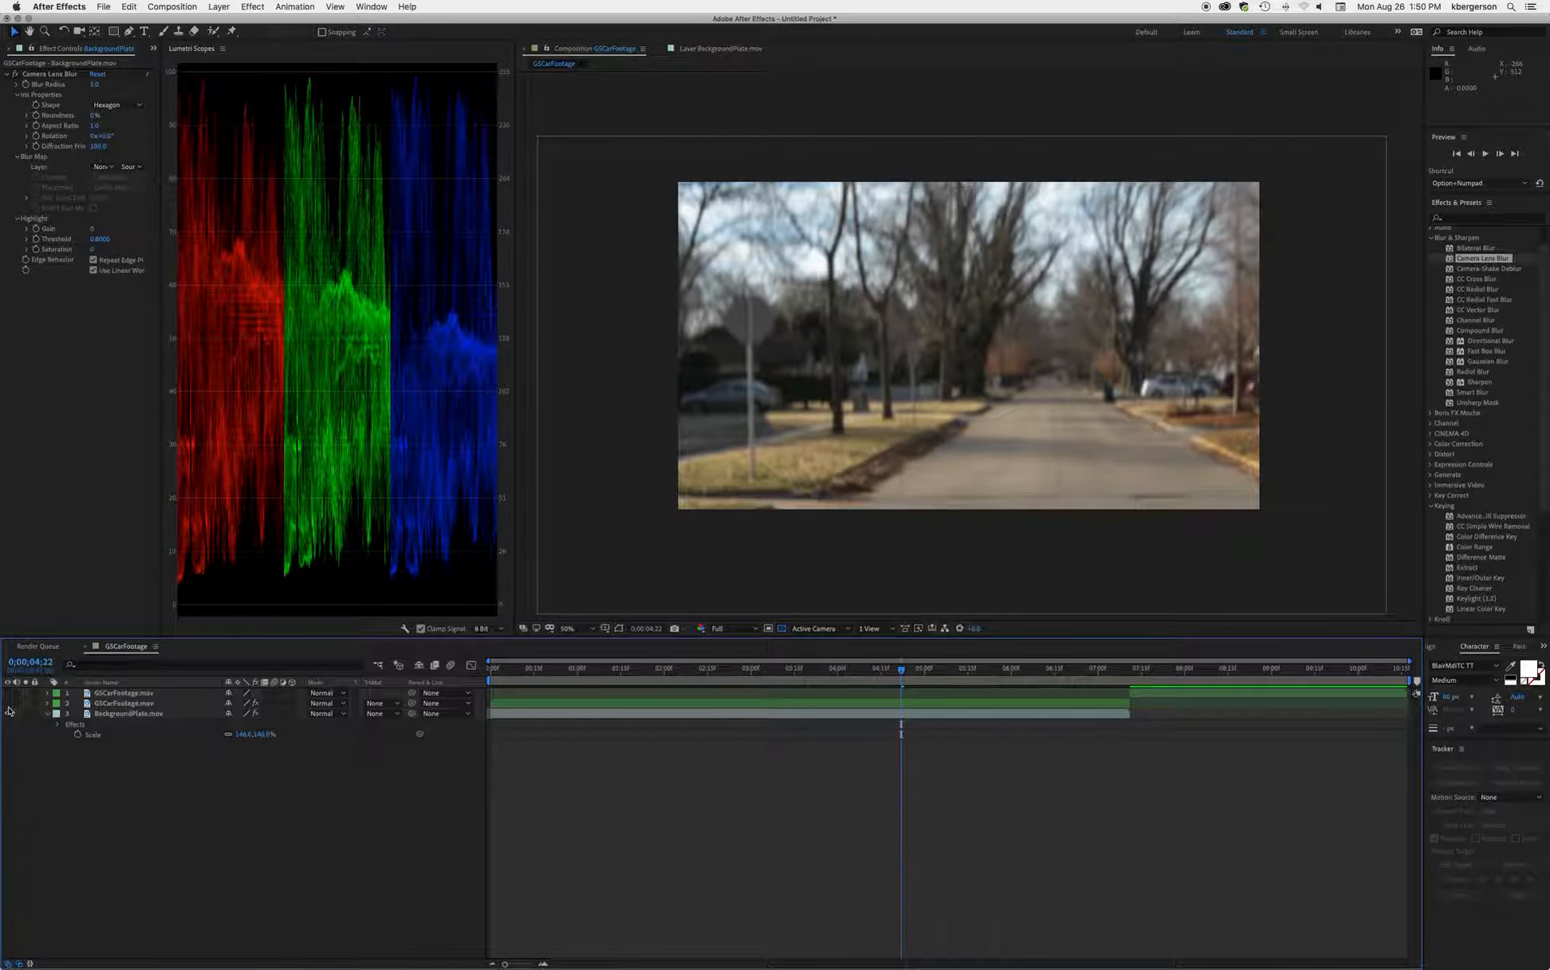
click(9, 703)
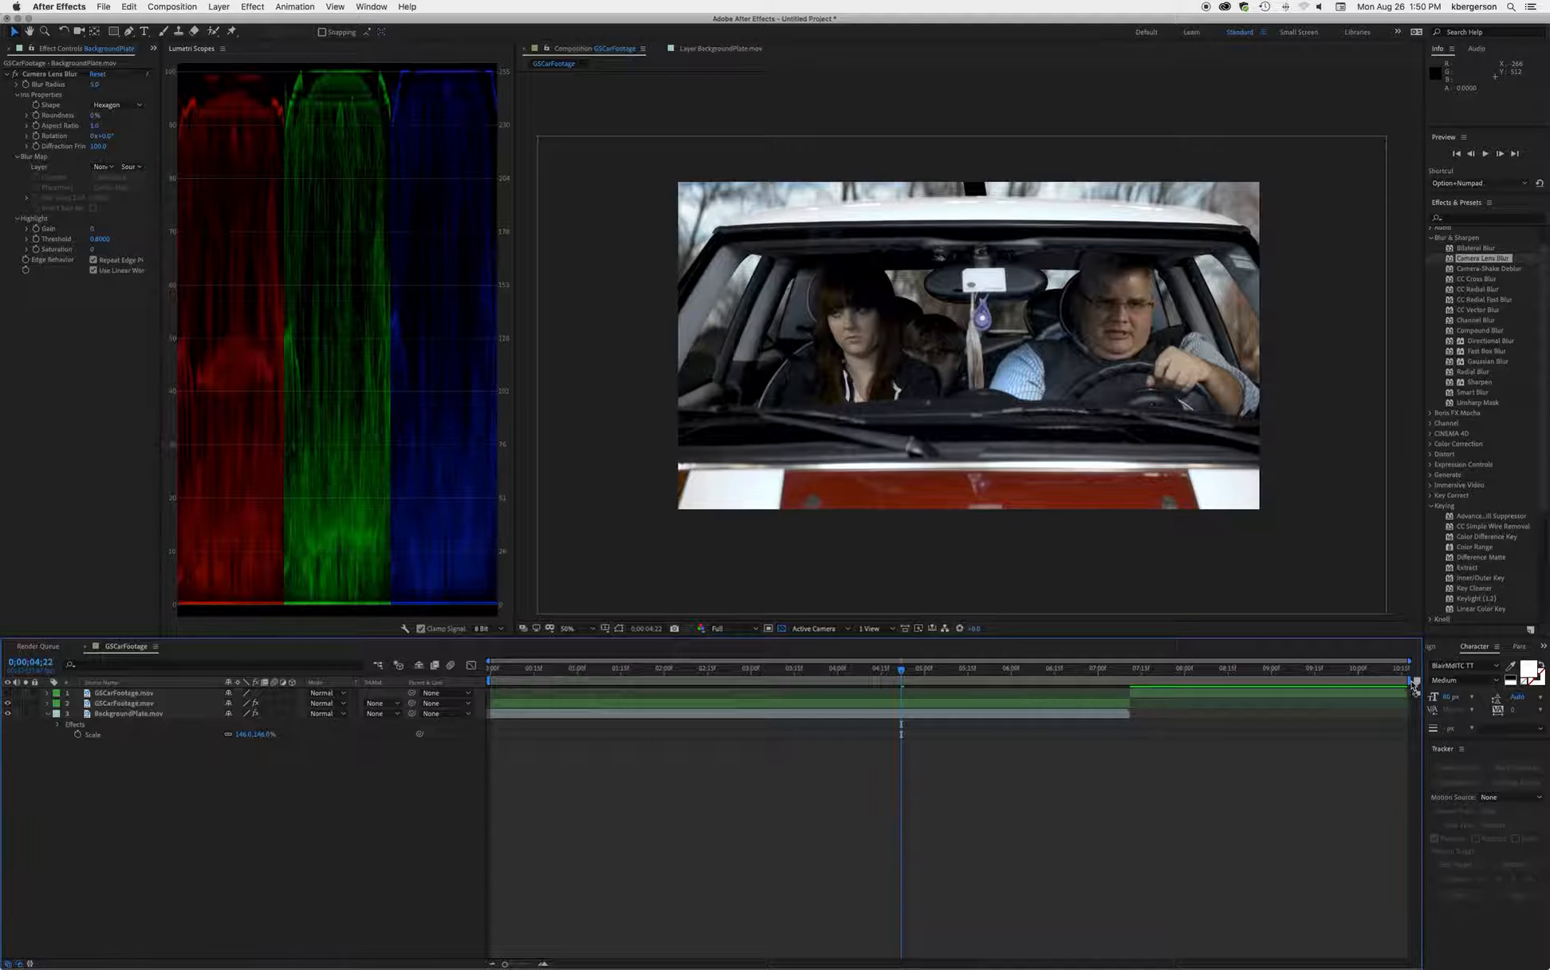
Step: End the work area where the background plate ends and lower the preview resolution to Half
mouse_move(1411, 680)
mouse_down()
mouse_move(1395, 701)
mouse_move(1174, 742)
mouse_move(1132, 767)
mouse_up()
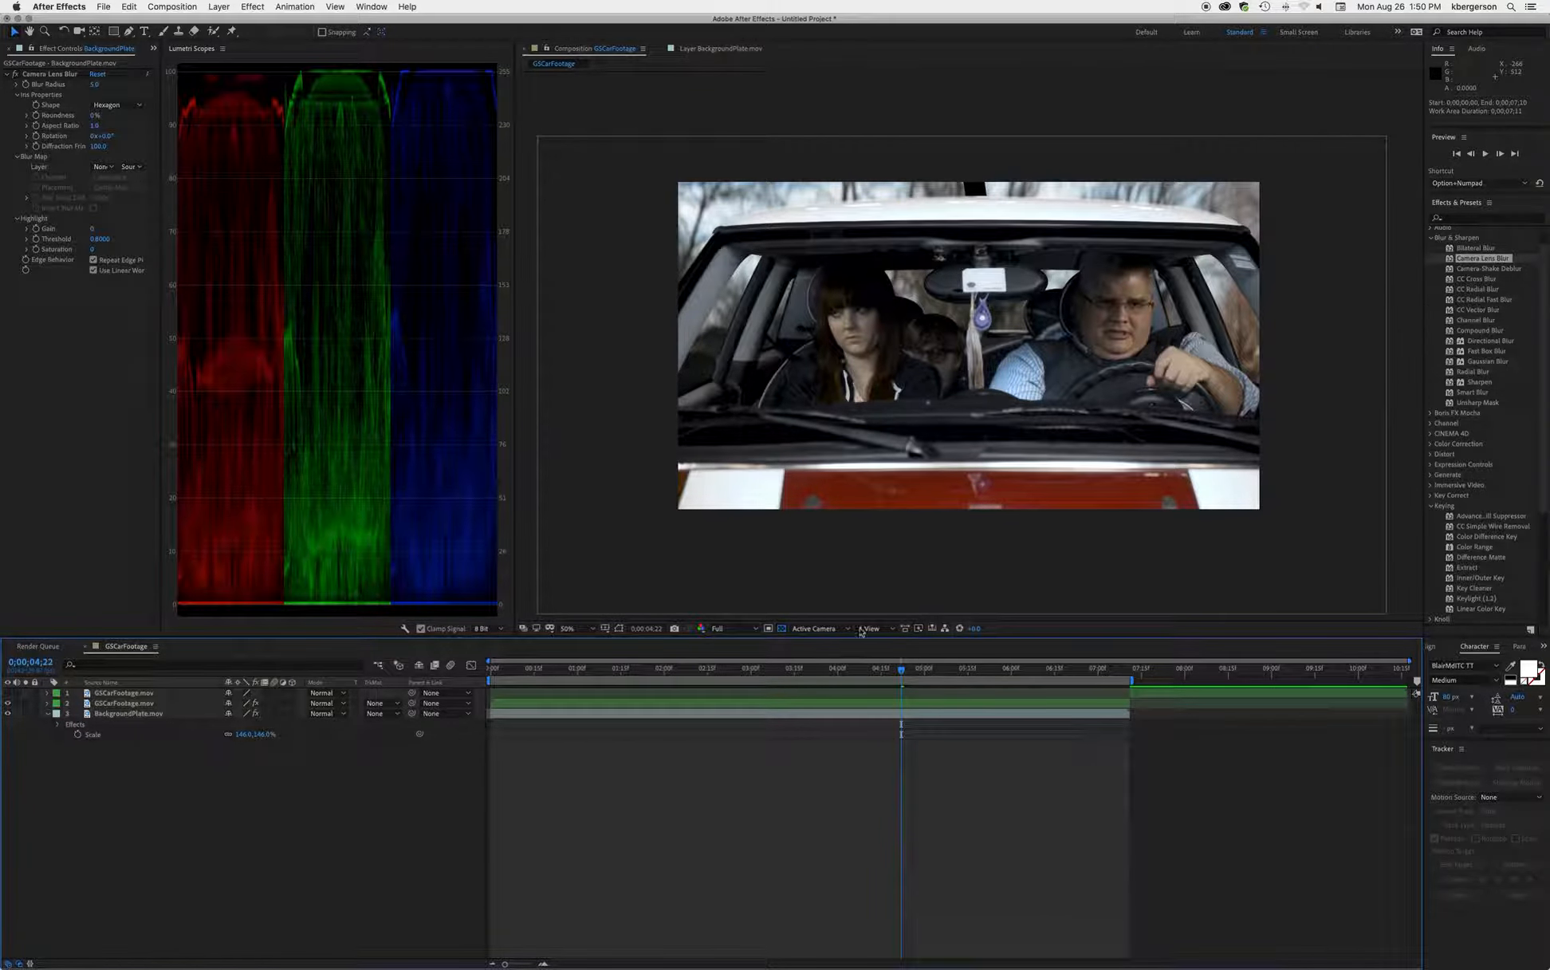
click(752, 630)
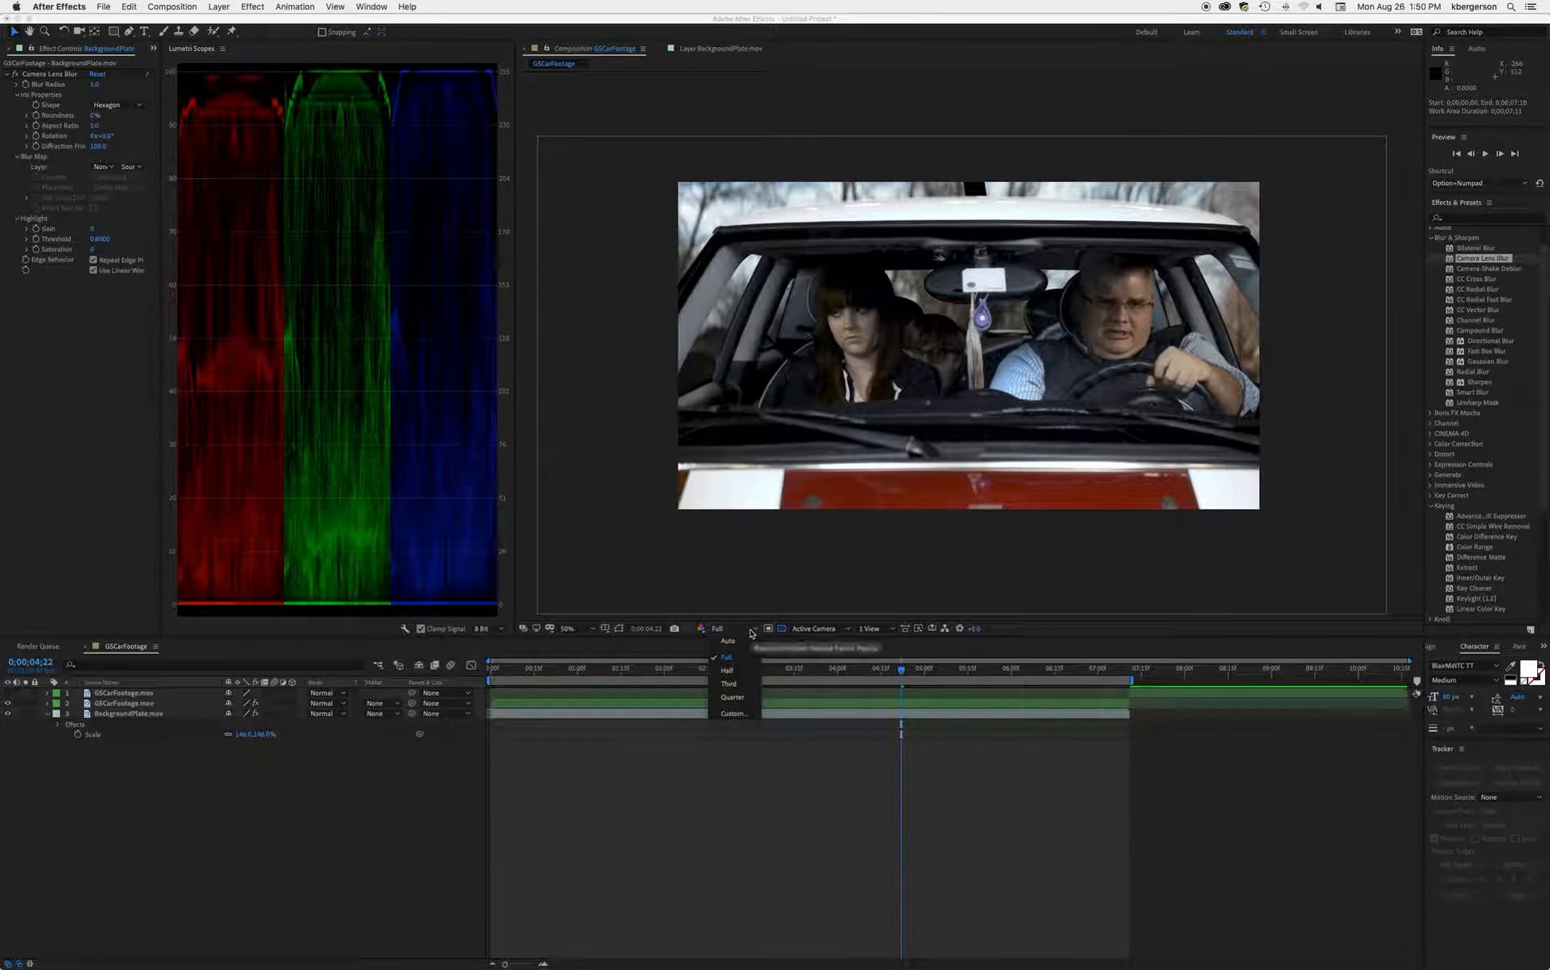
click(726, 670)
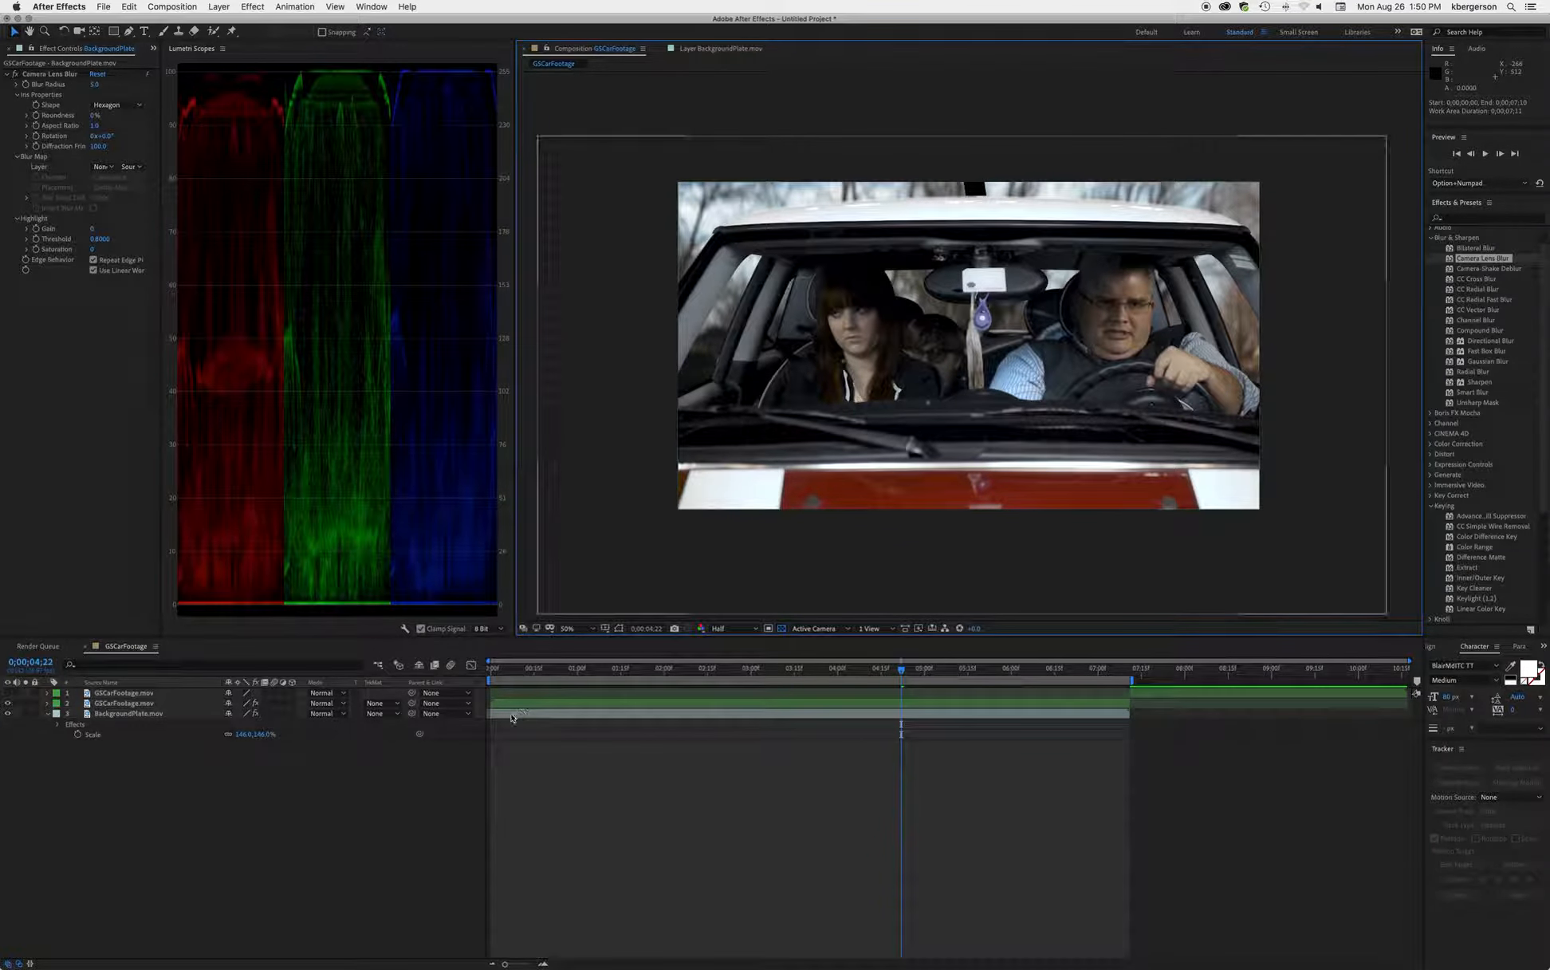
Step: Play the composite from the first frame to check it, and return the playhead to the start
click(901, 671)
key(Home)
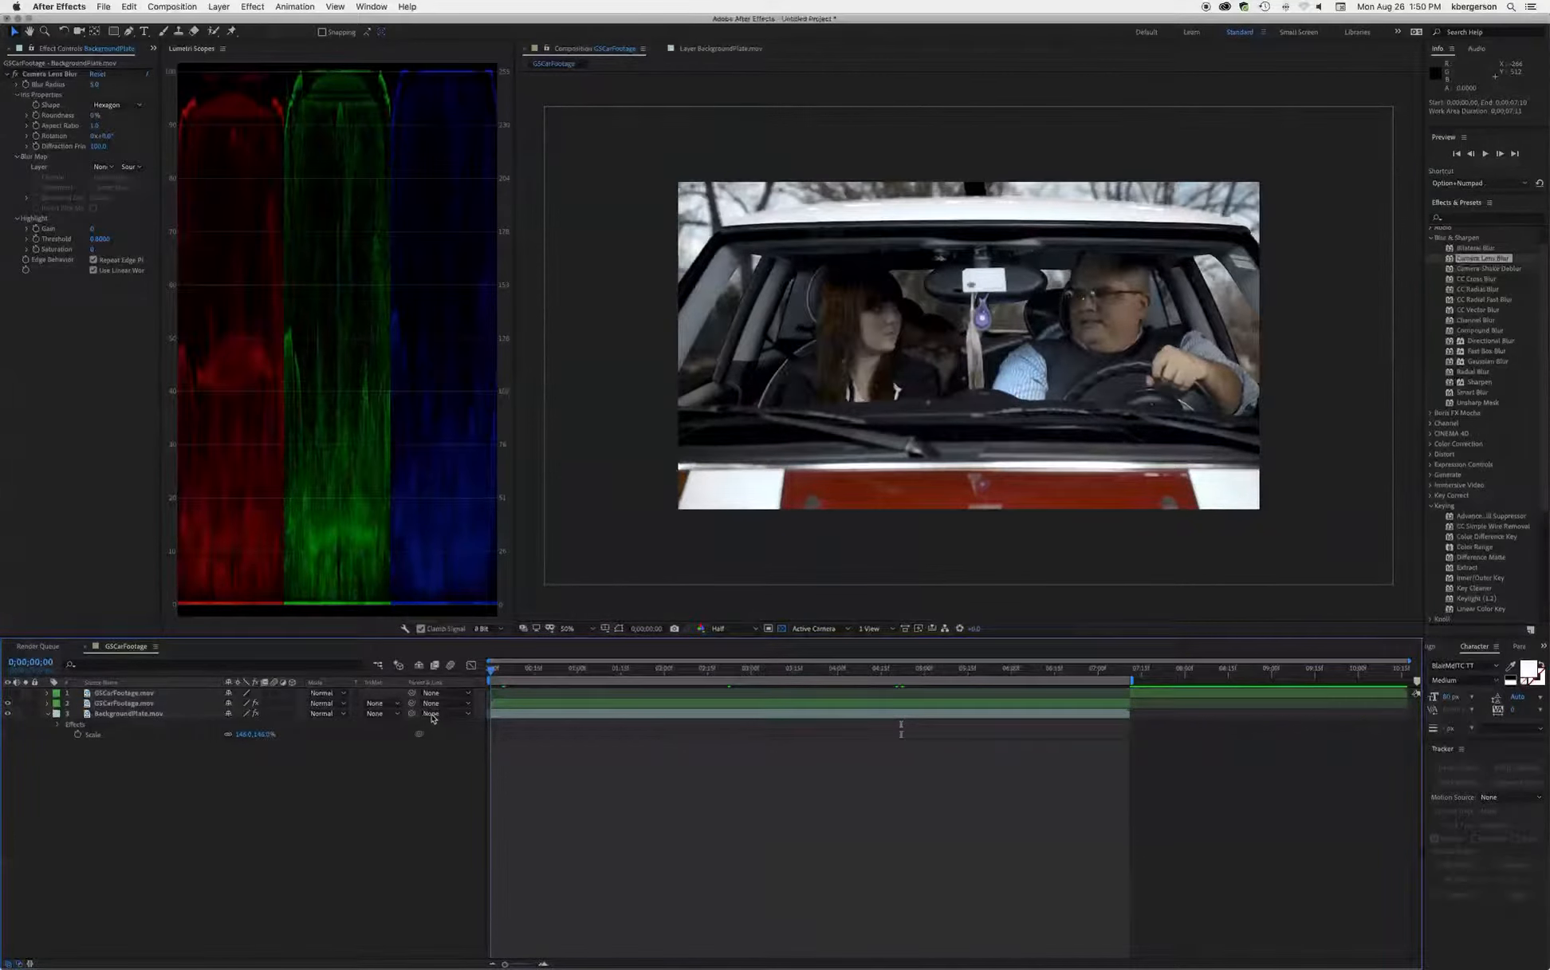
key(space)
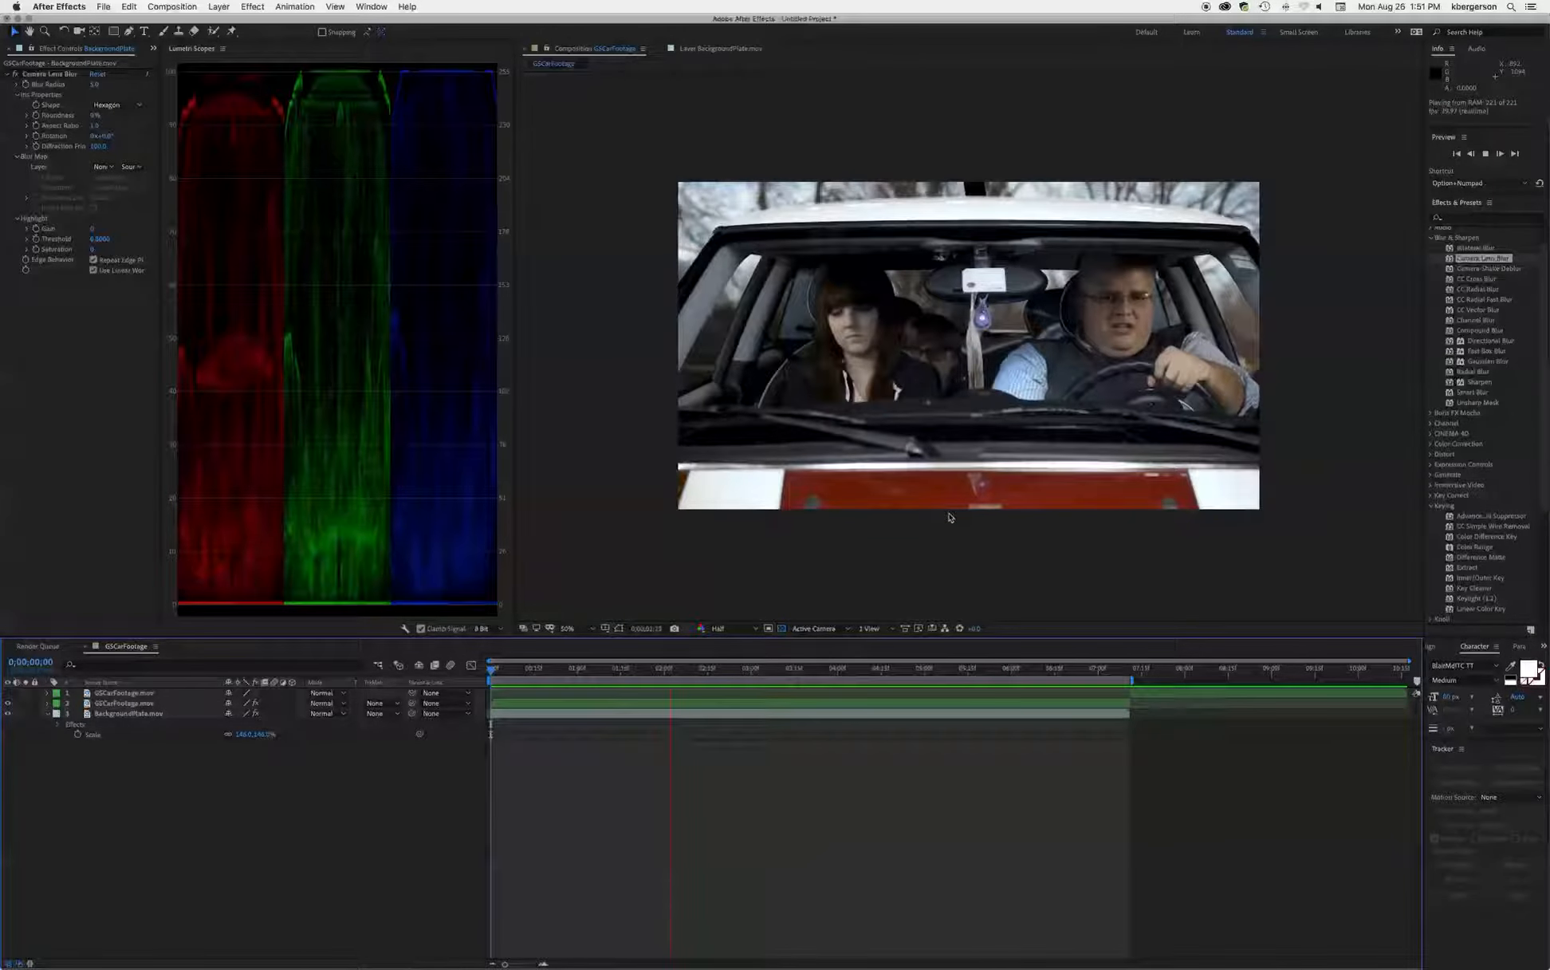
key(space)
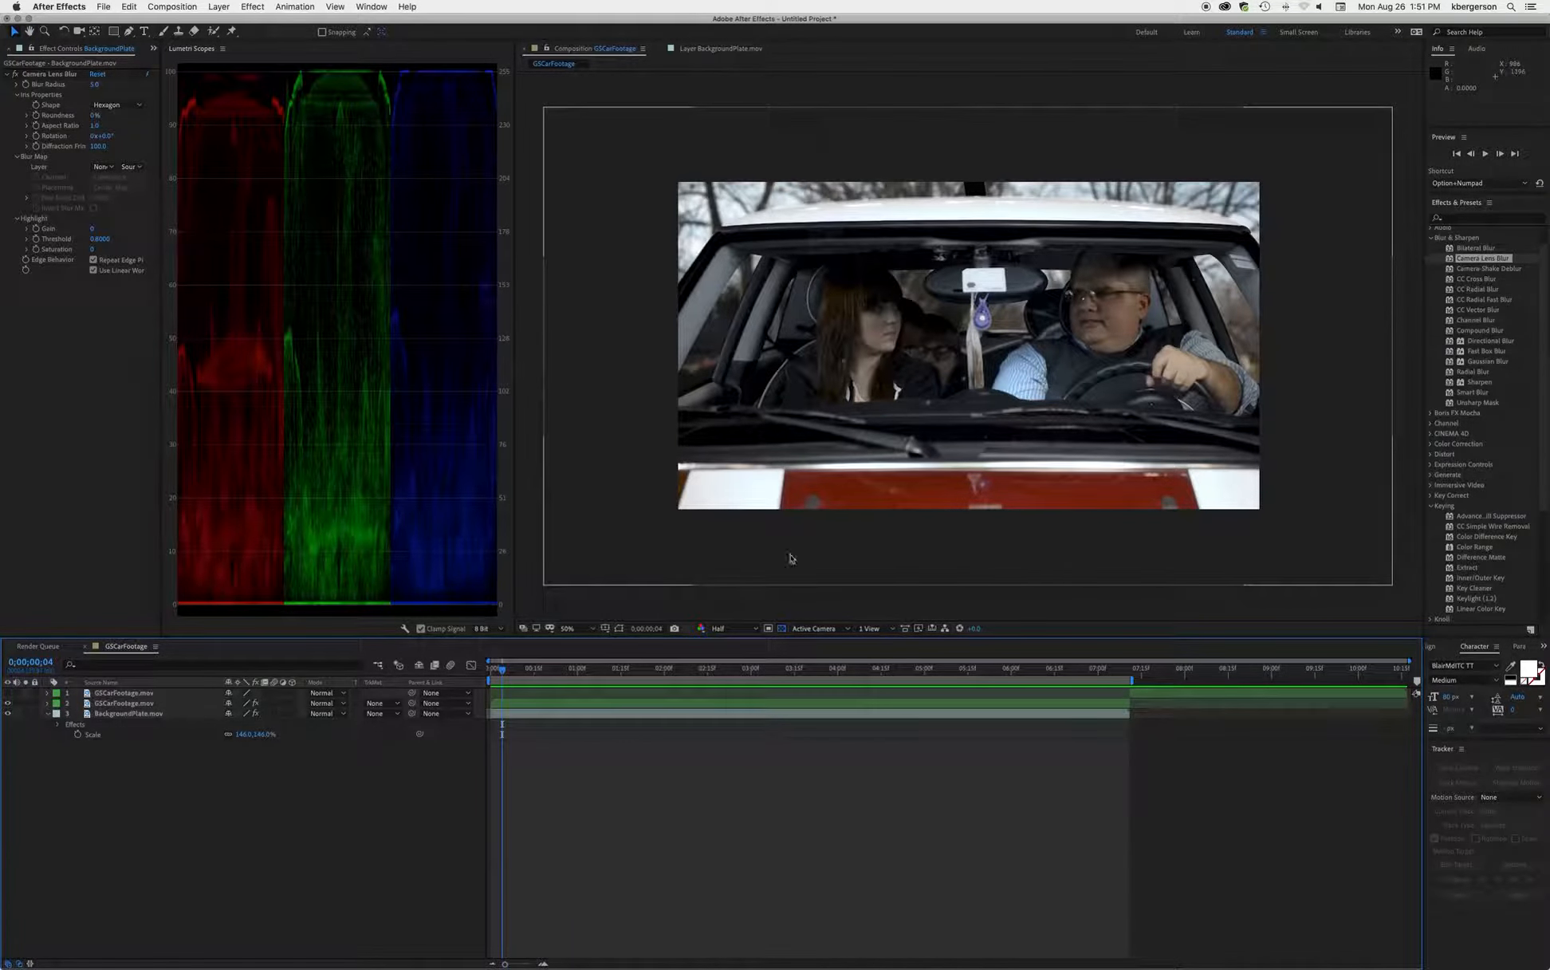
drag(504, 674, 446, 676)
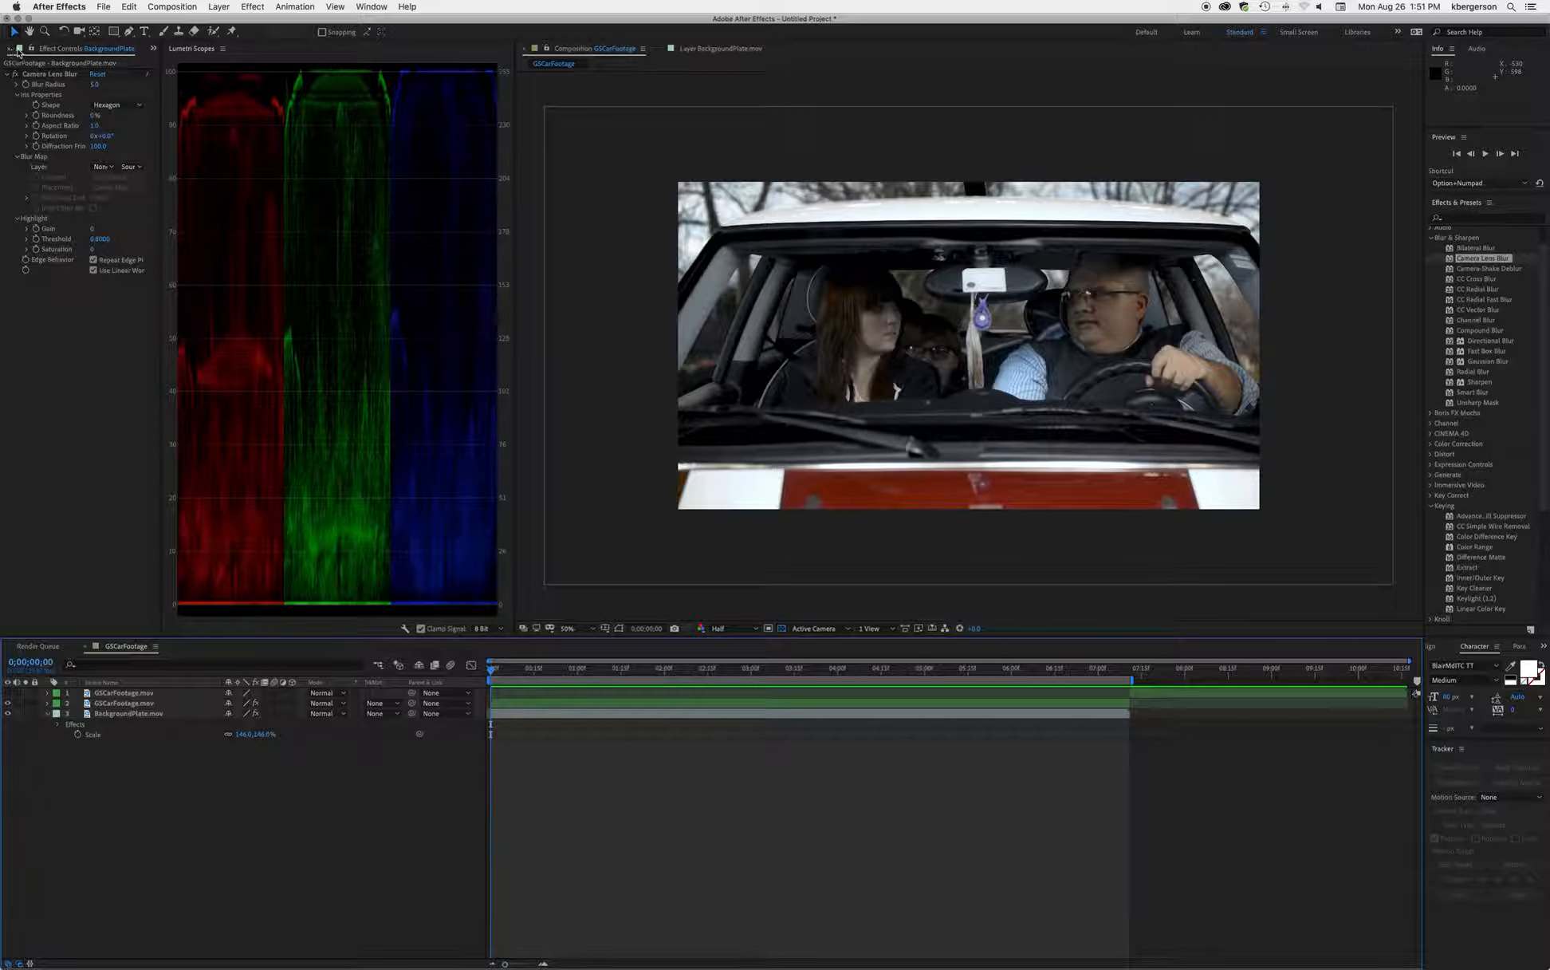
Step: Place WindowReflection.mov directly above the keyed GSCarFootage layer and give it a pink label
click(44, 54)
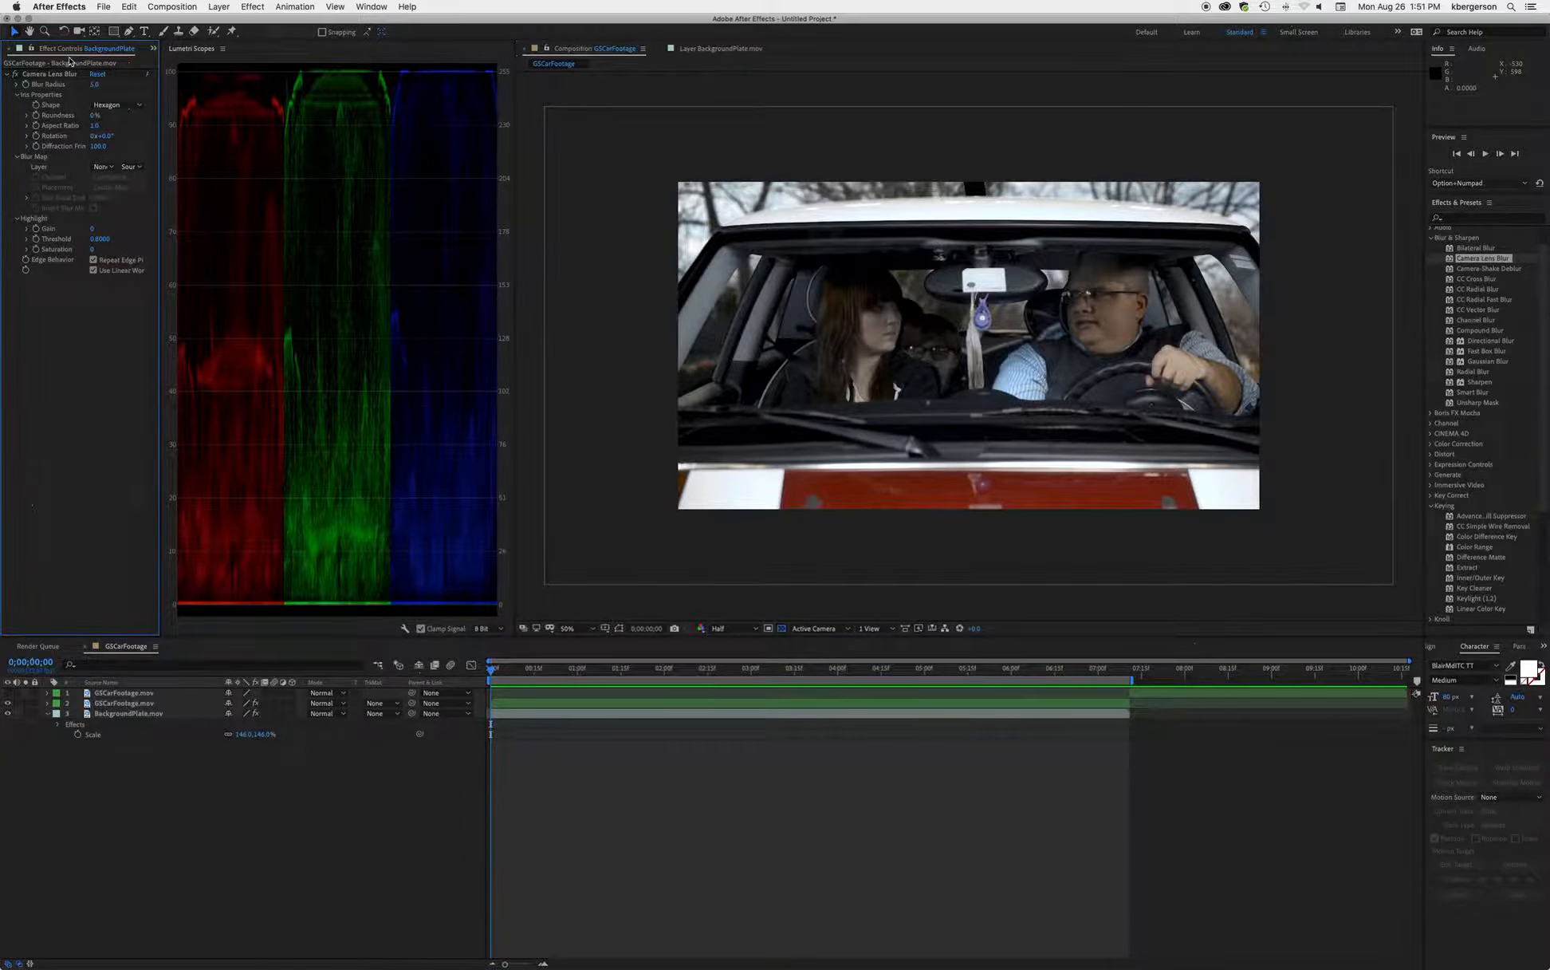
scroll(49, 50, up, 2)
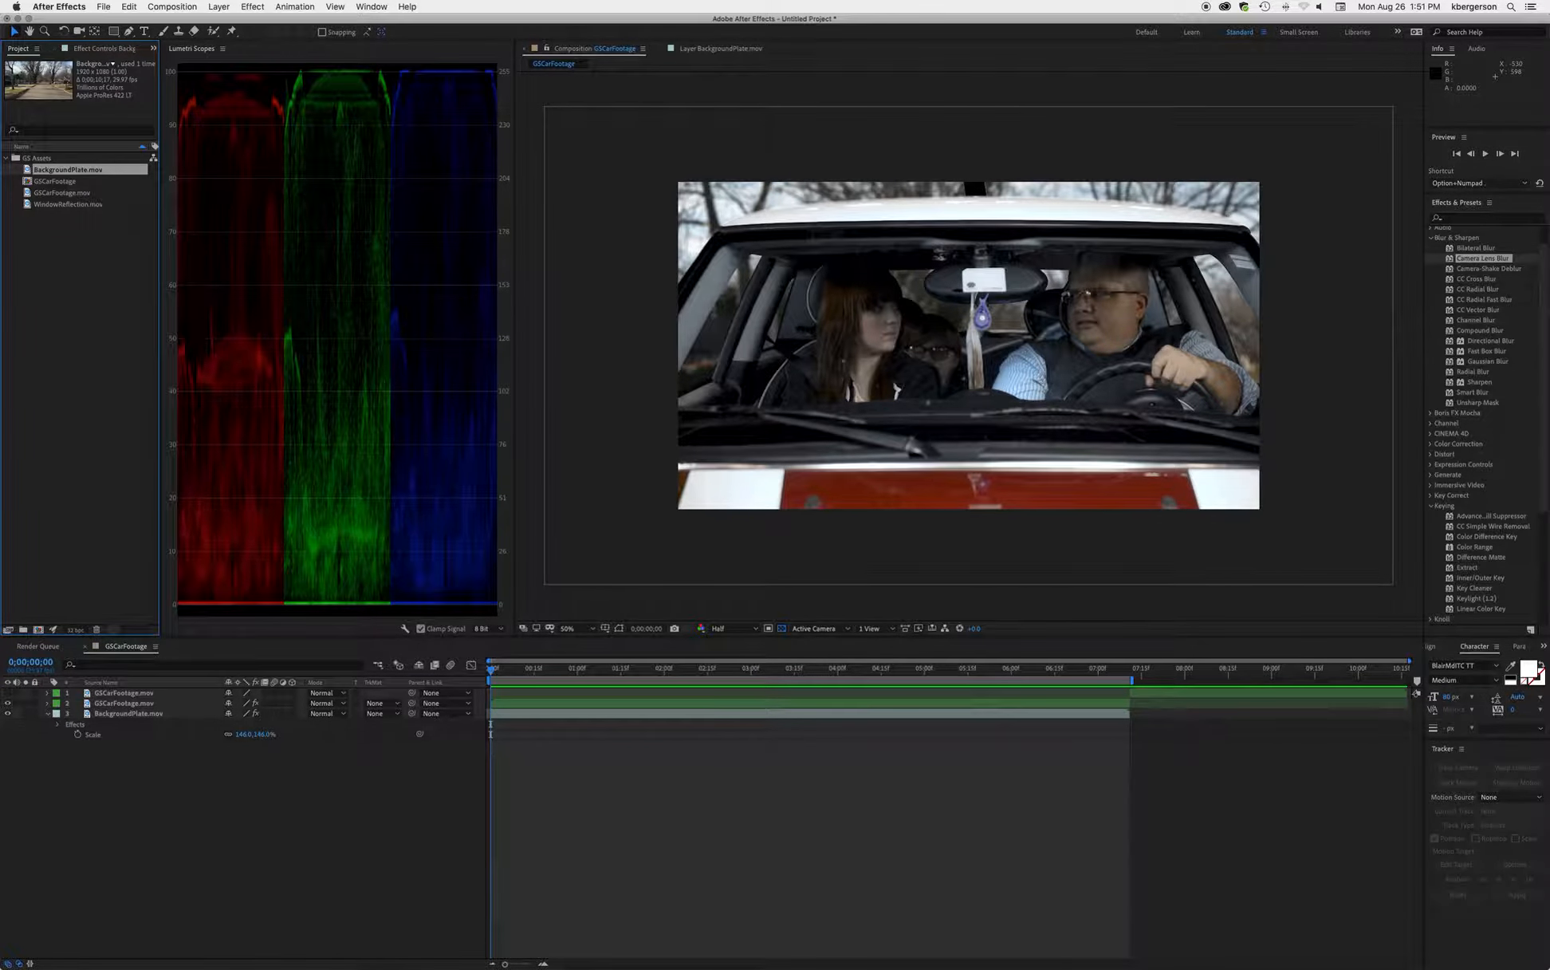
click(32, 205)
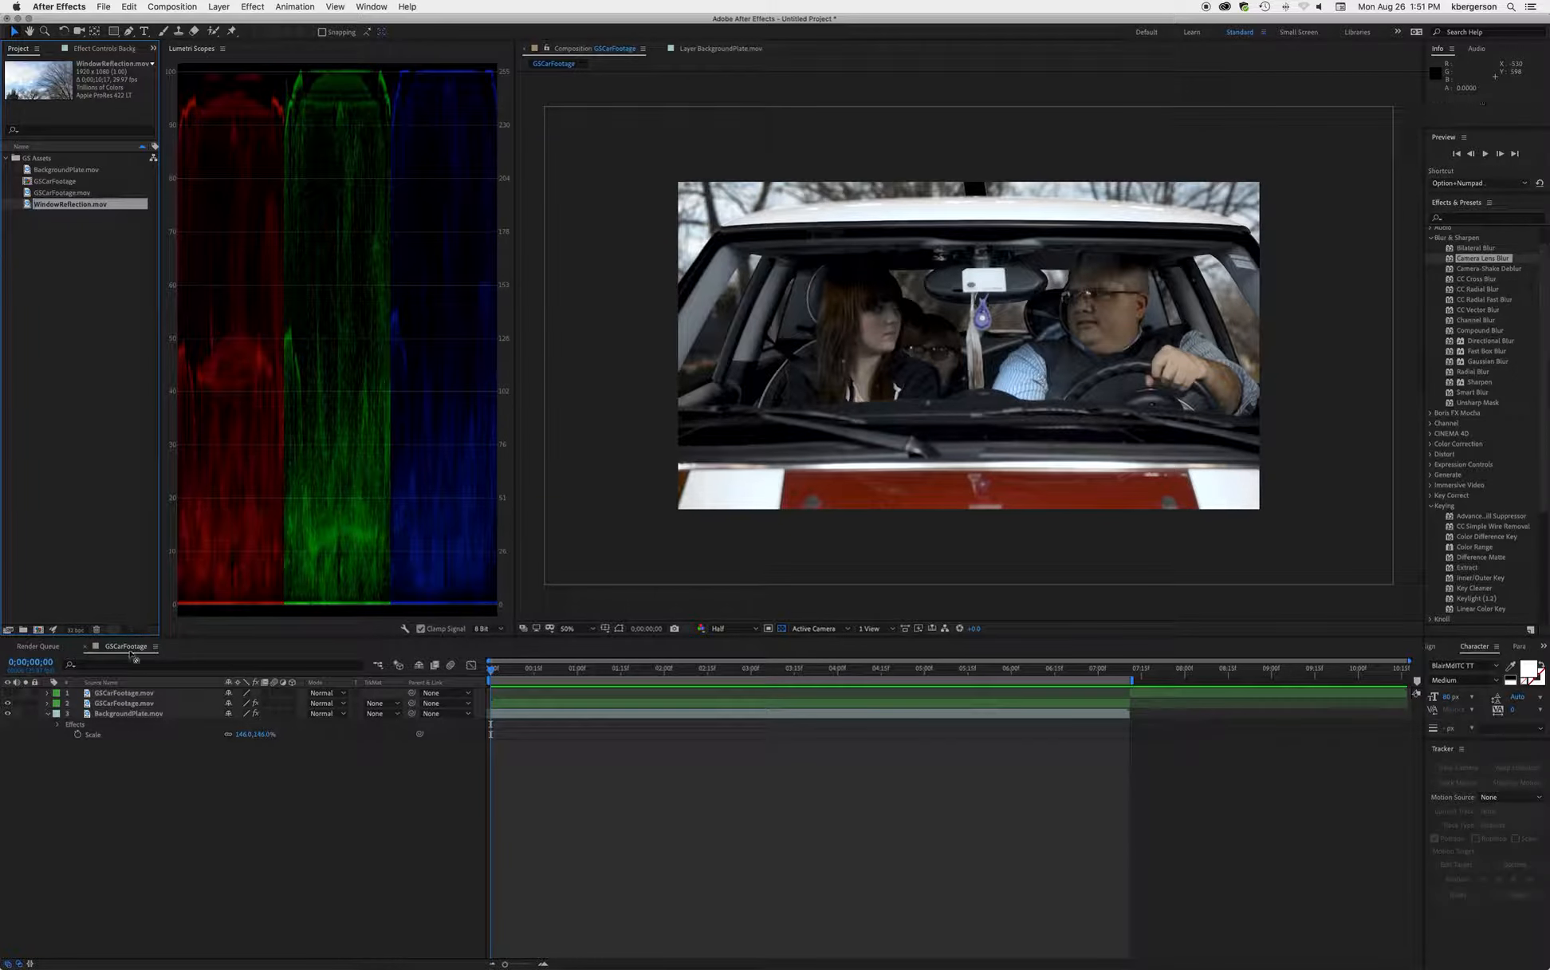
drag(133, 656, 116, 702)
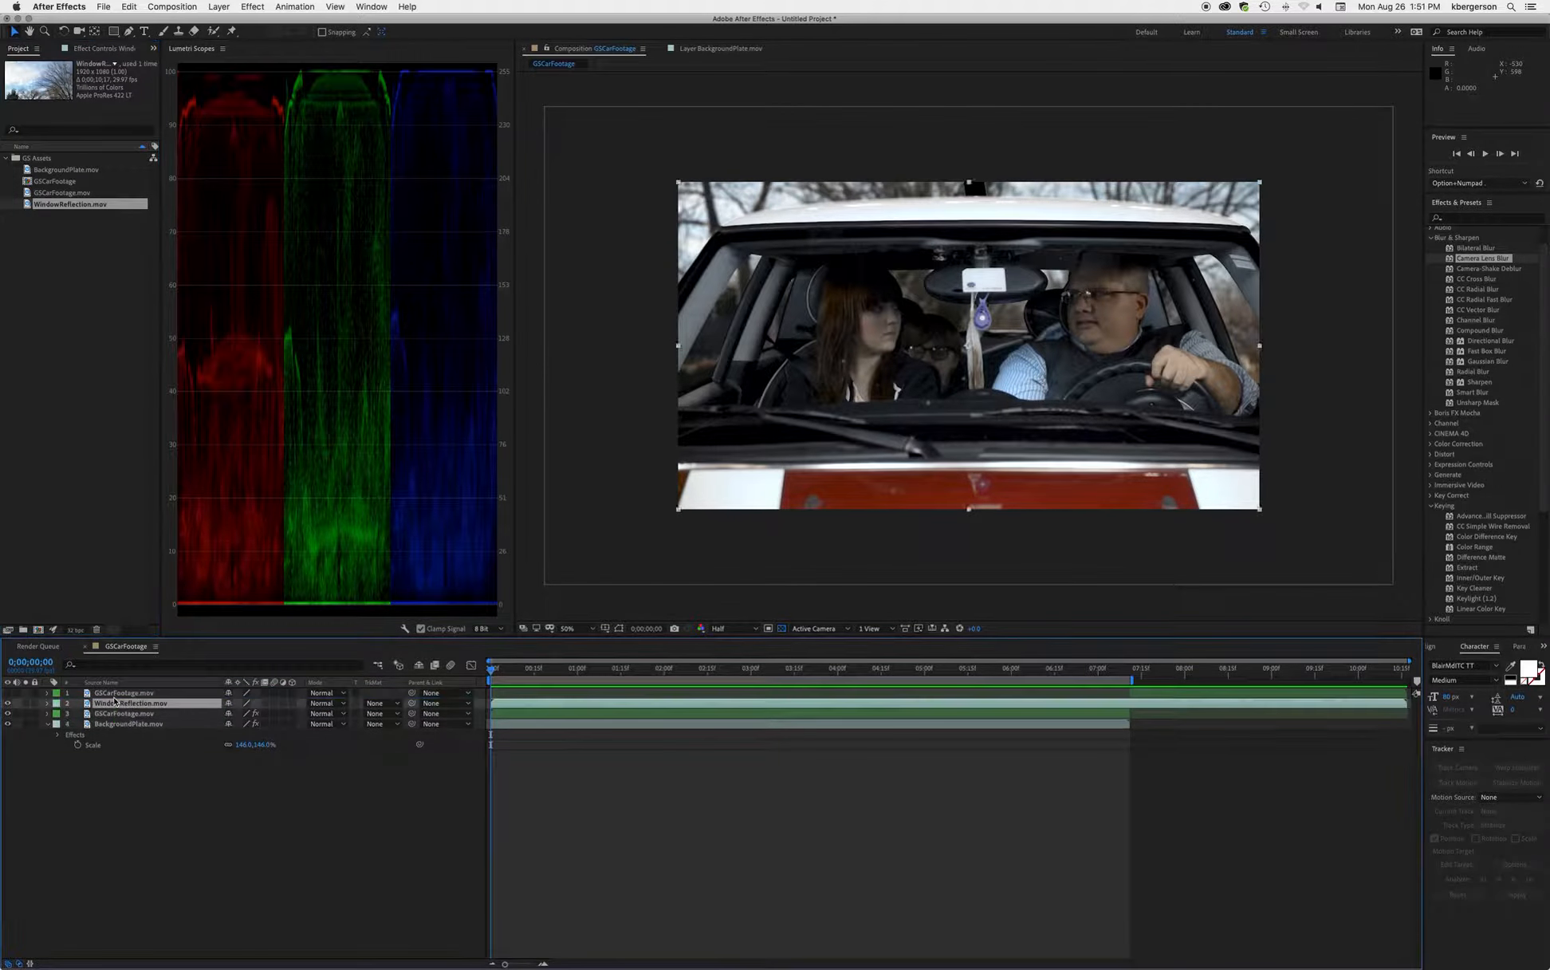
click(56, 703)
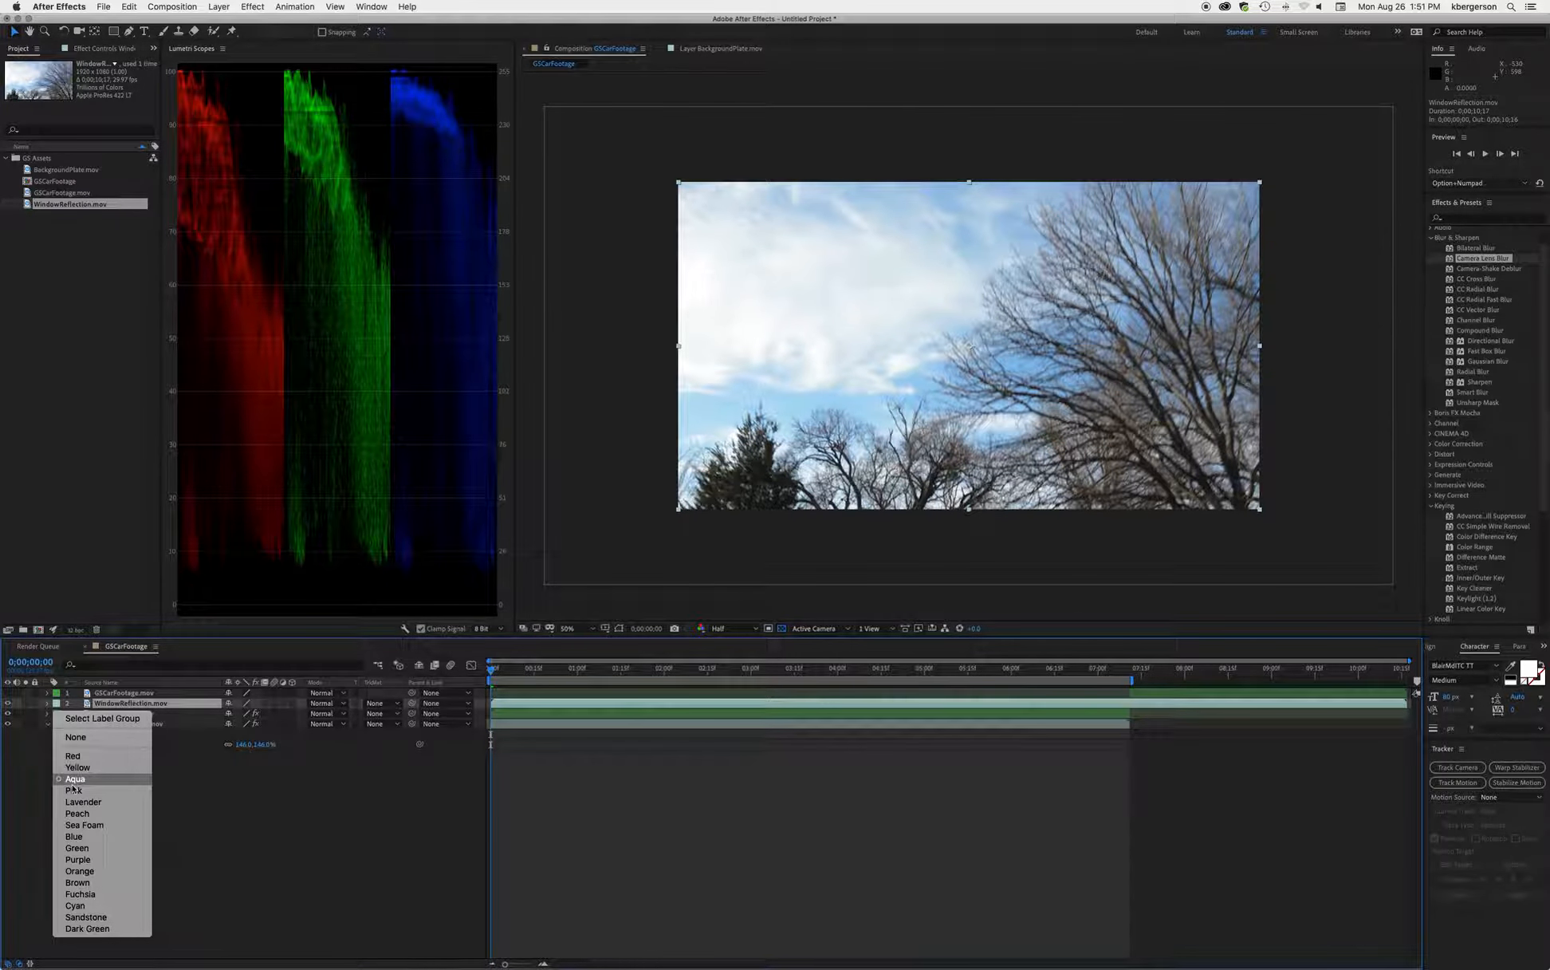
click(87, 790)
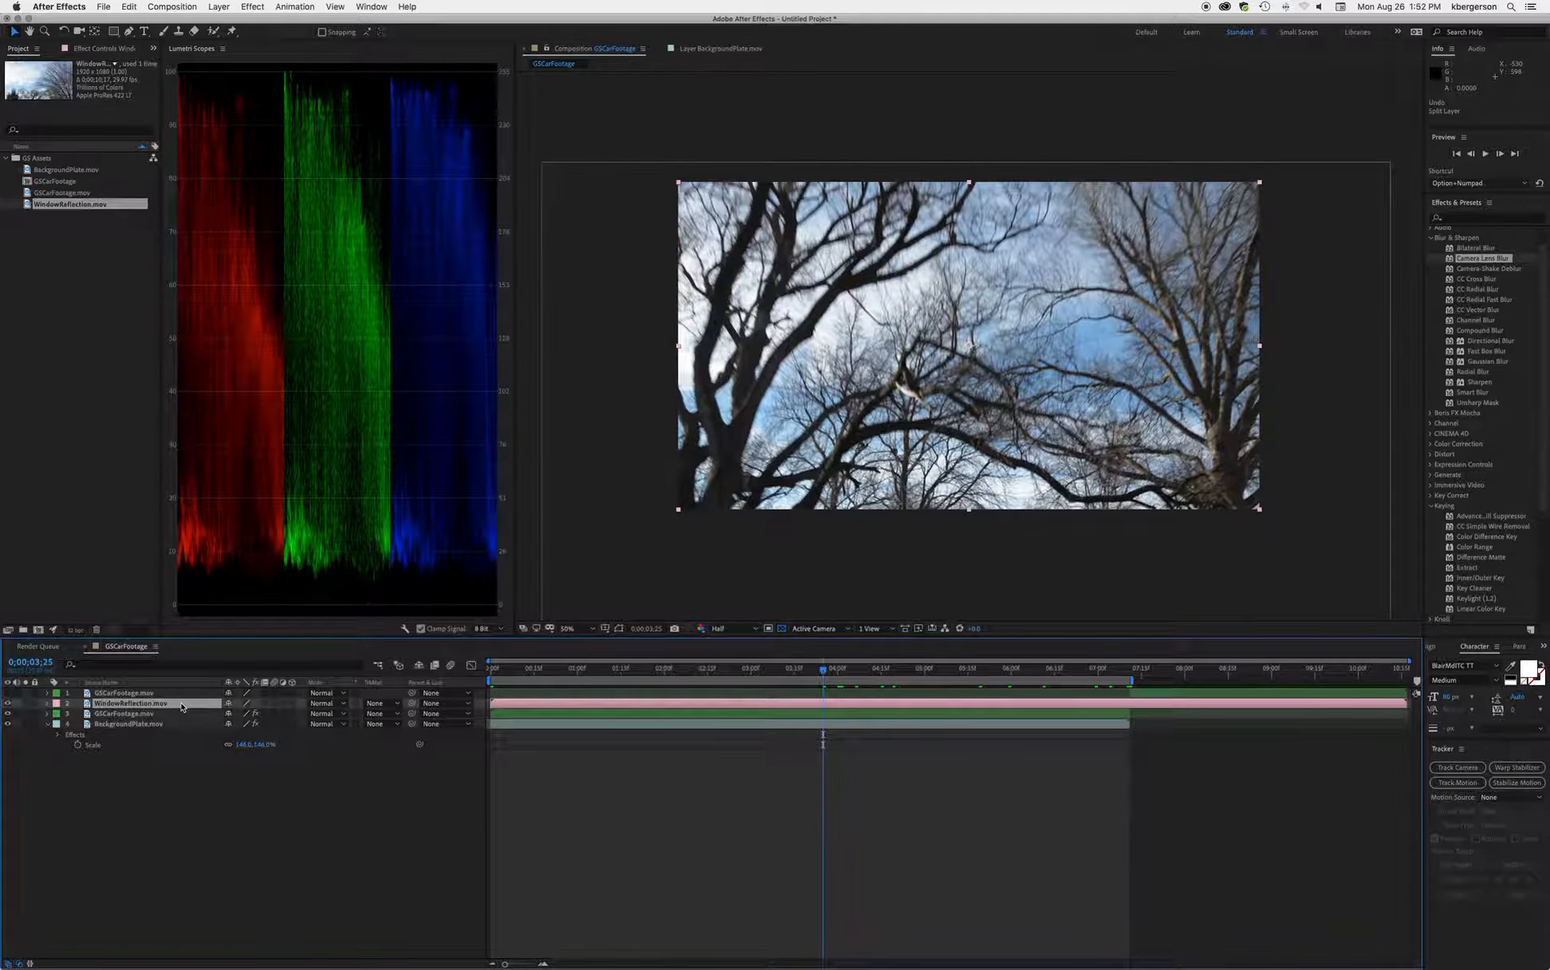
Step: Set the WindowReflection layer to 50% opacity with the Screen blending mode, and preview the reflection
key(t)
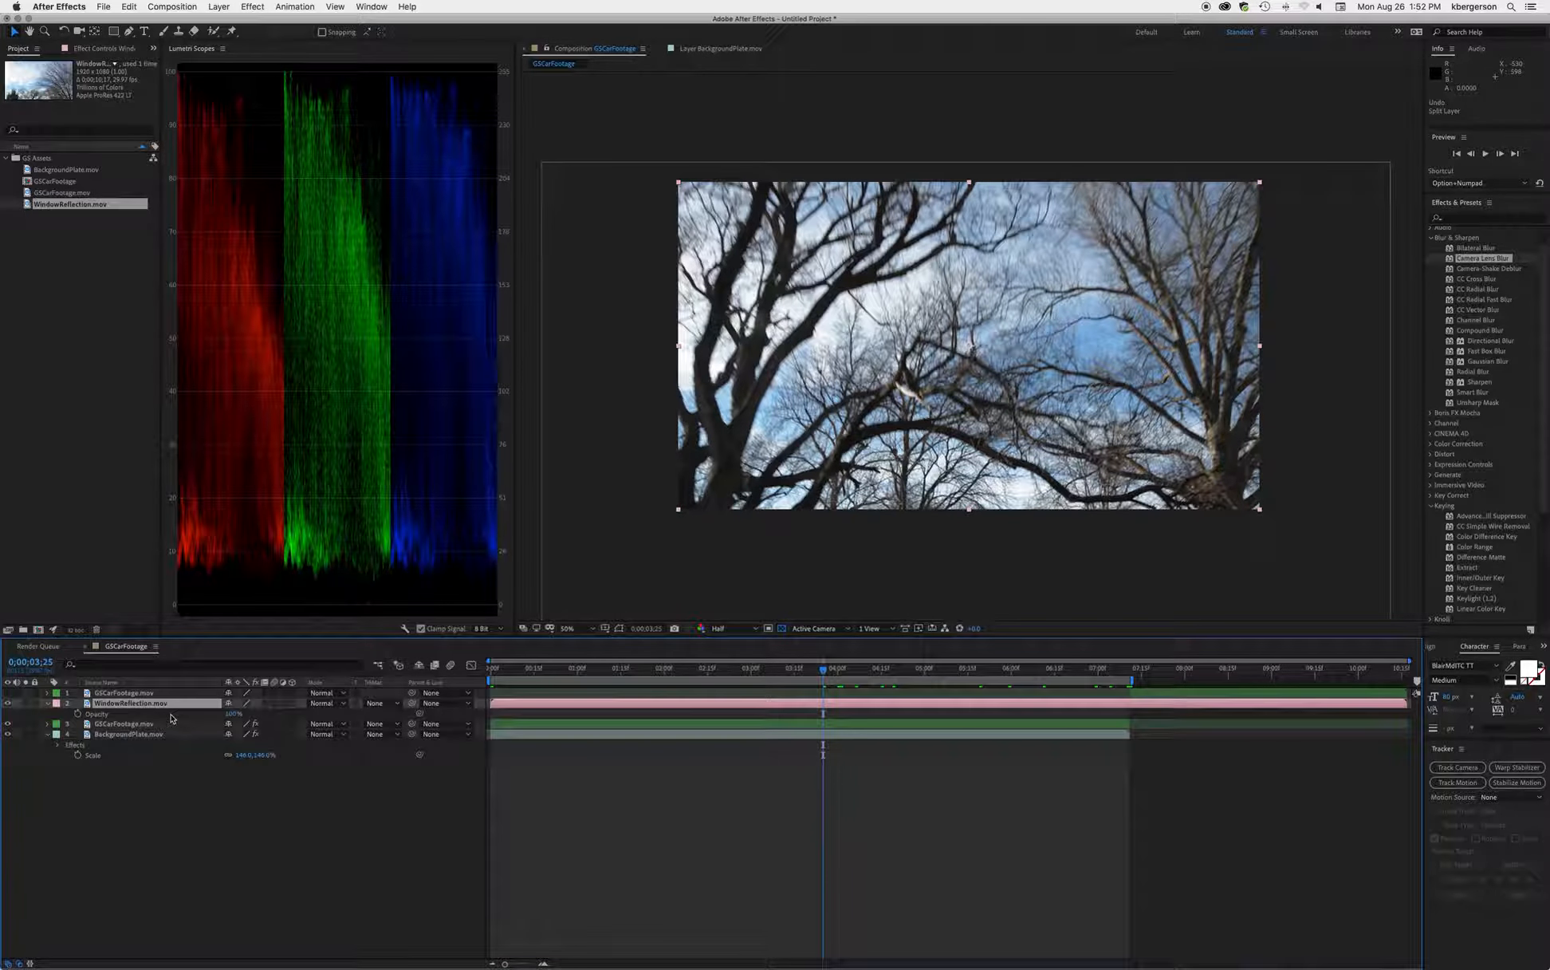
click(231, 714)
key(Return)
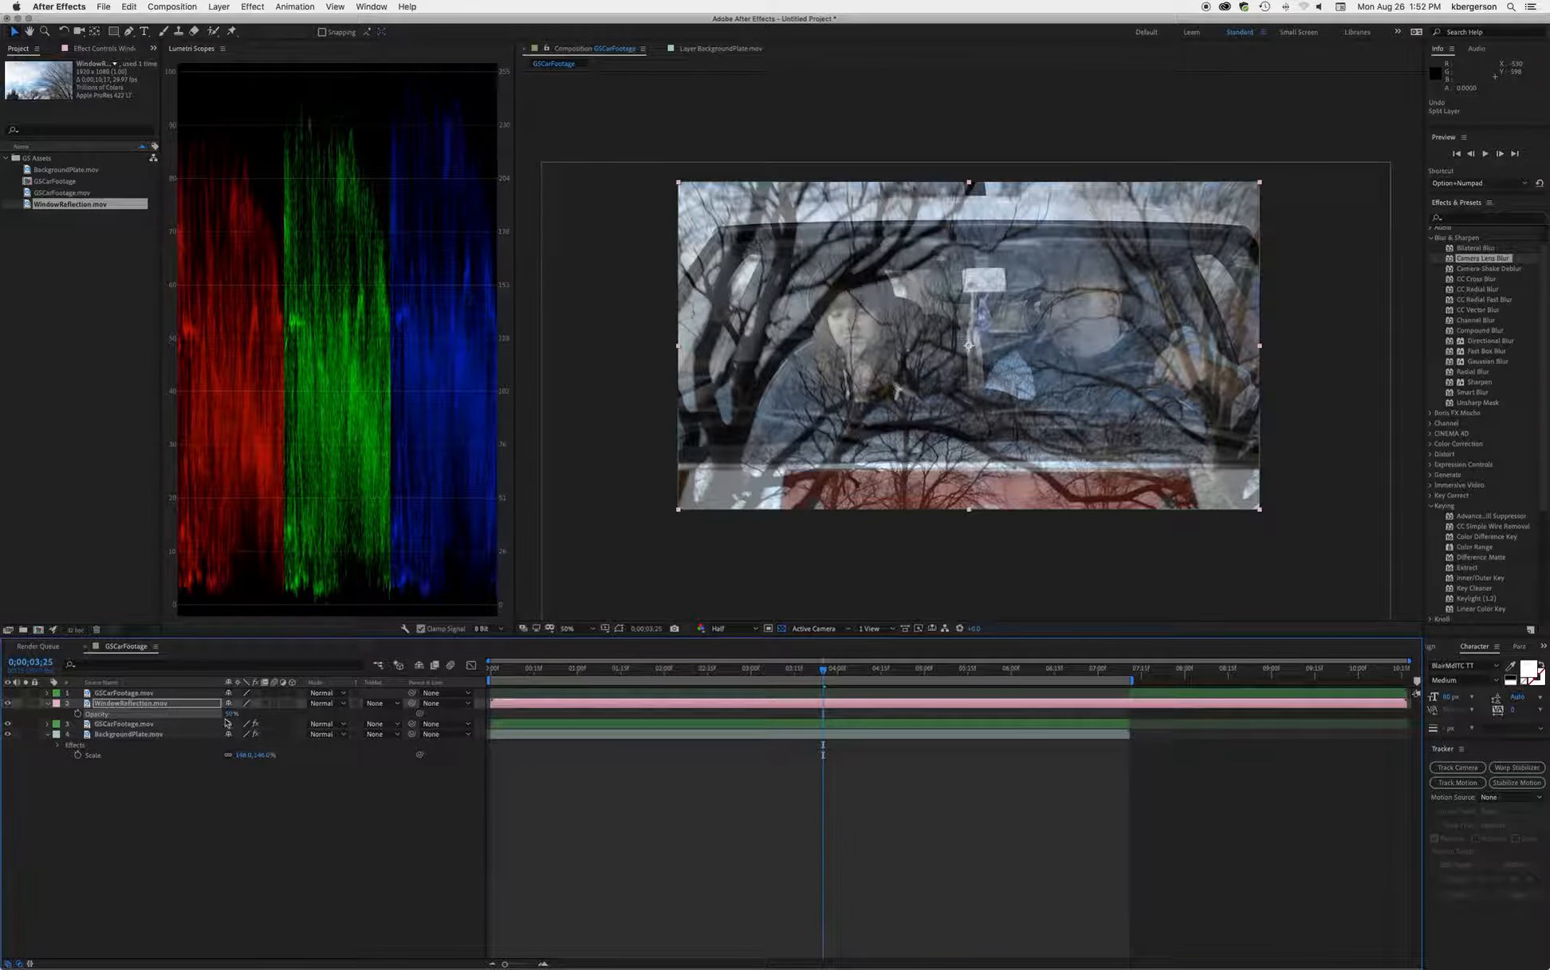
click(341, 703)
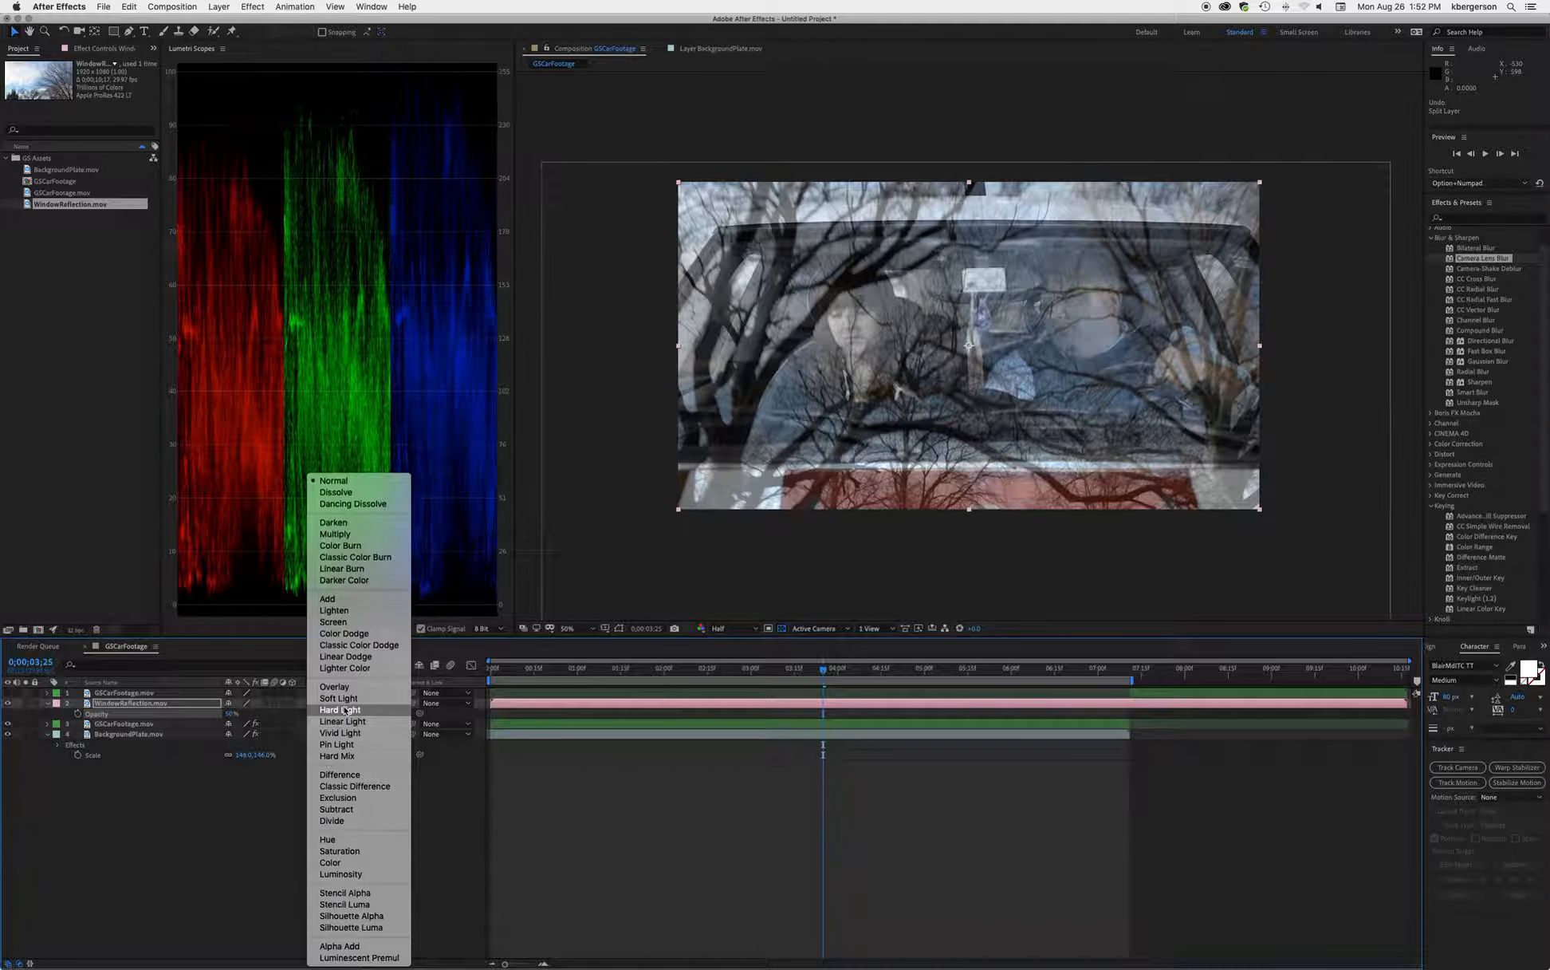
click(351, 622)
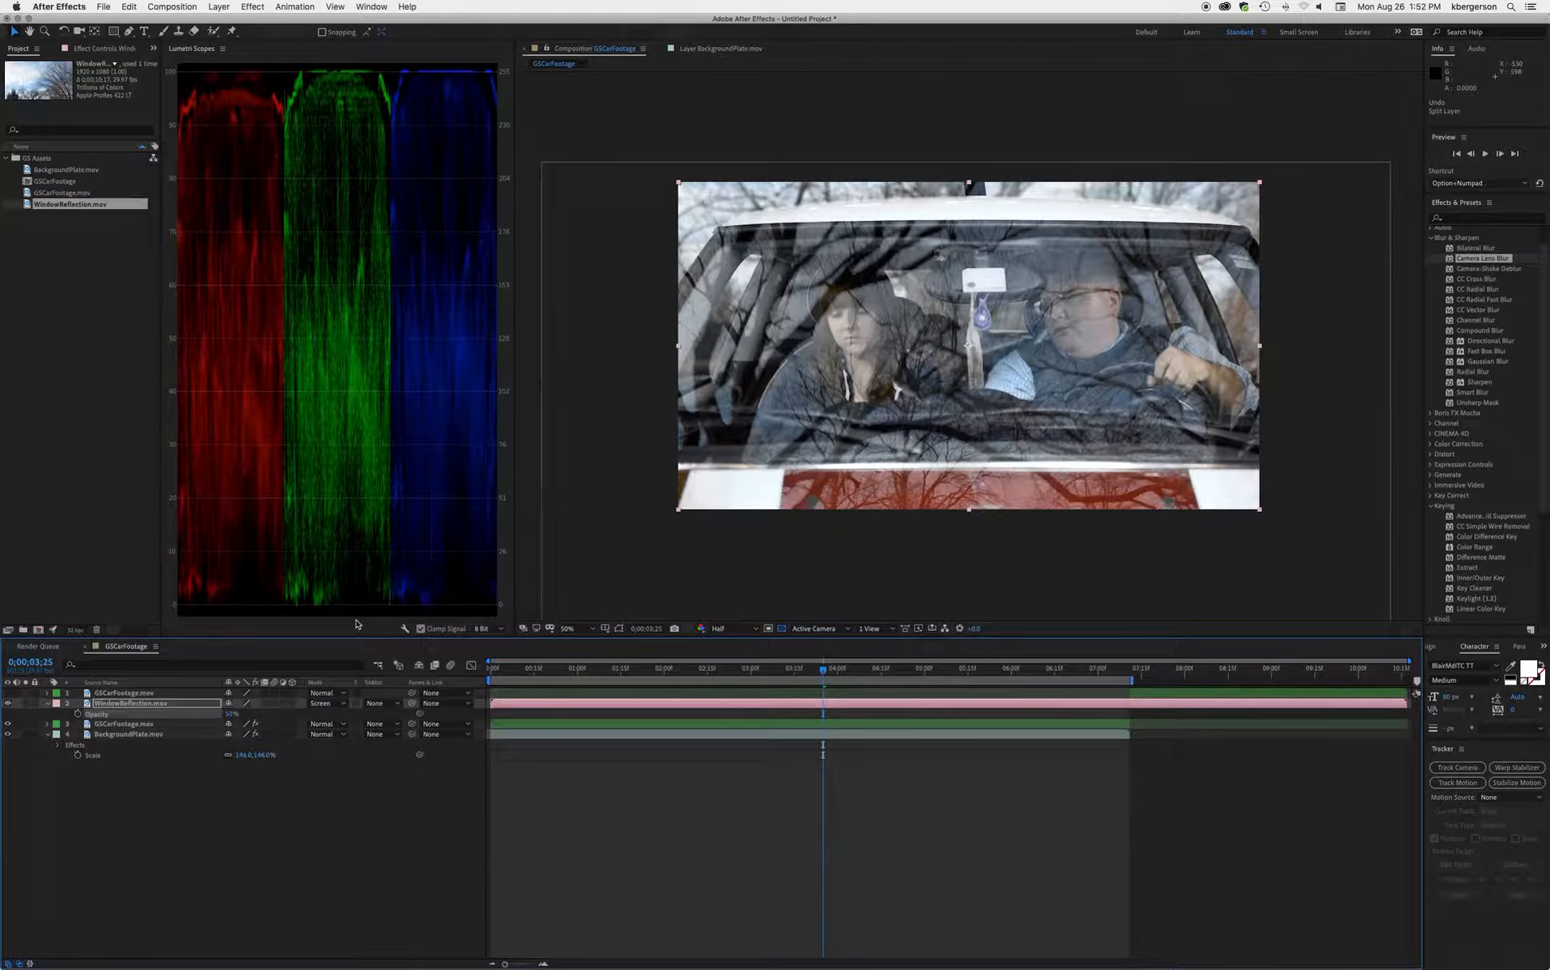
key(space)
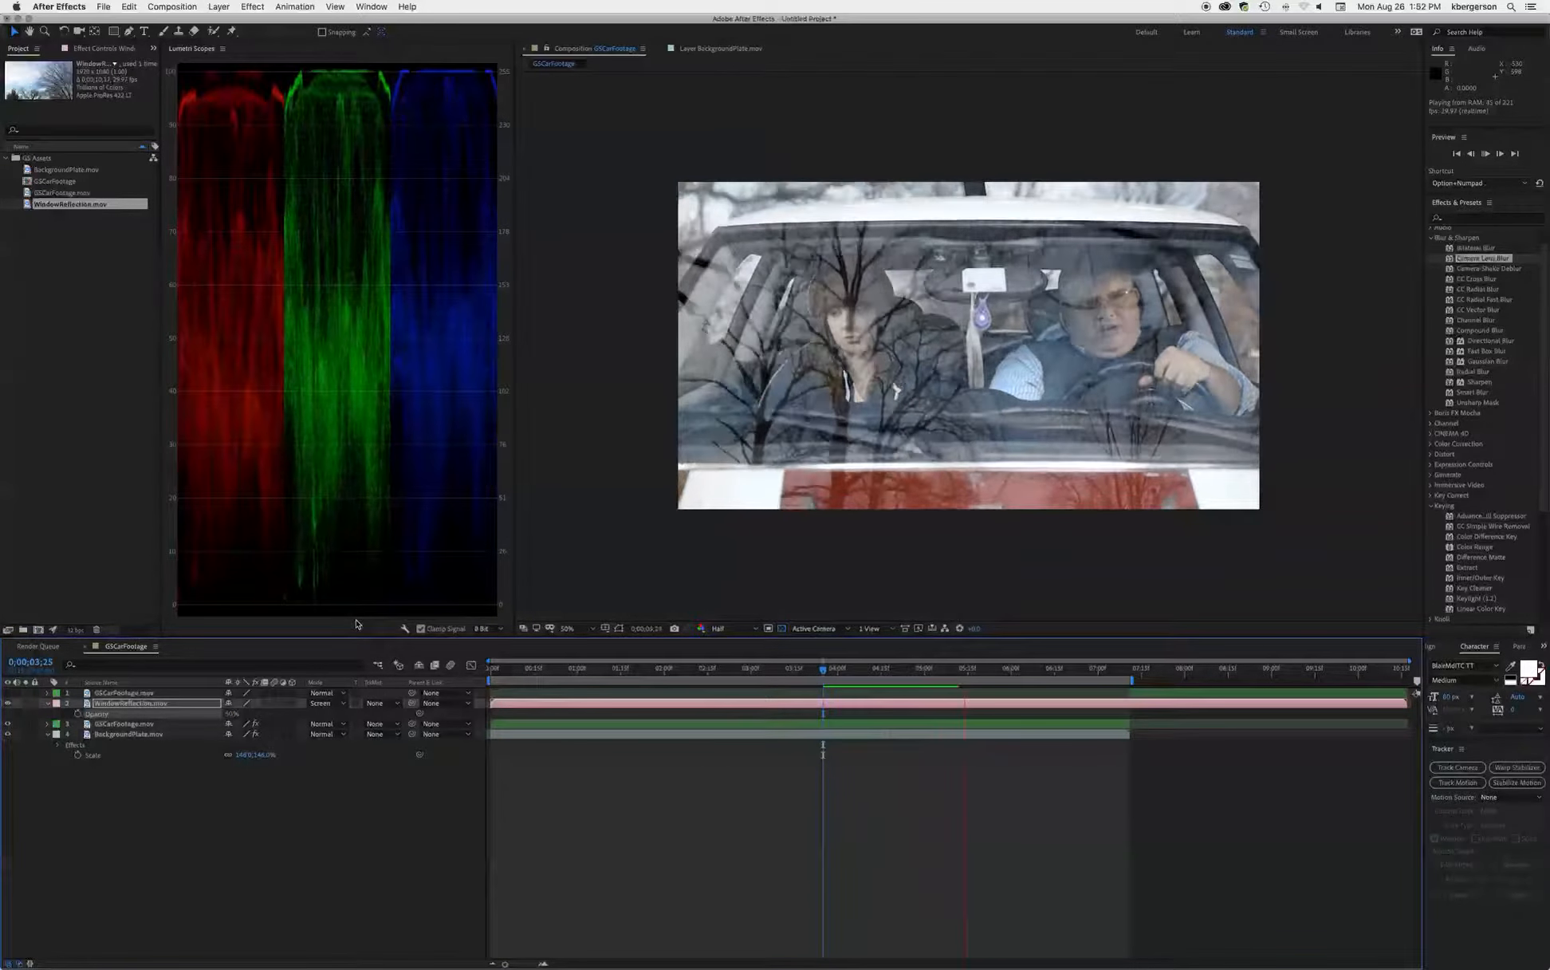
key(space)
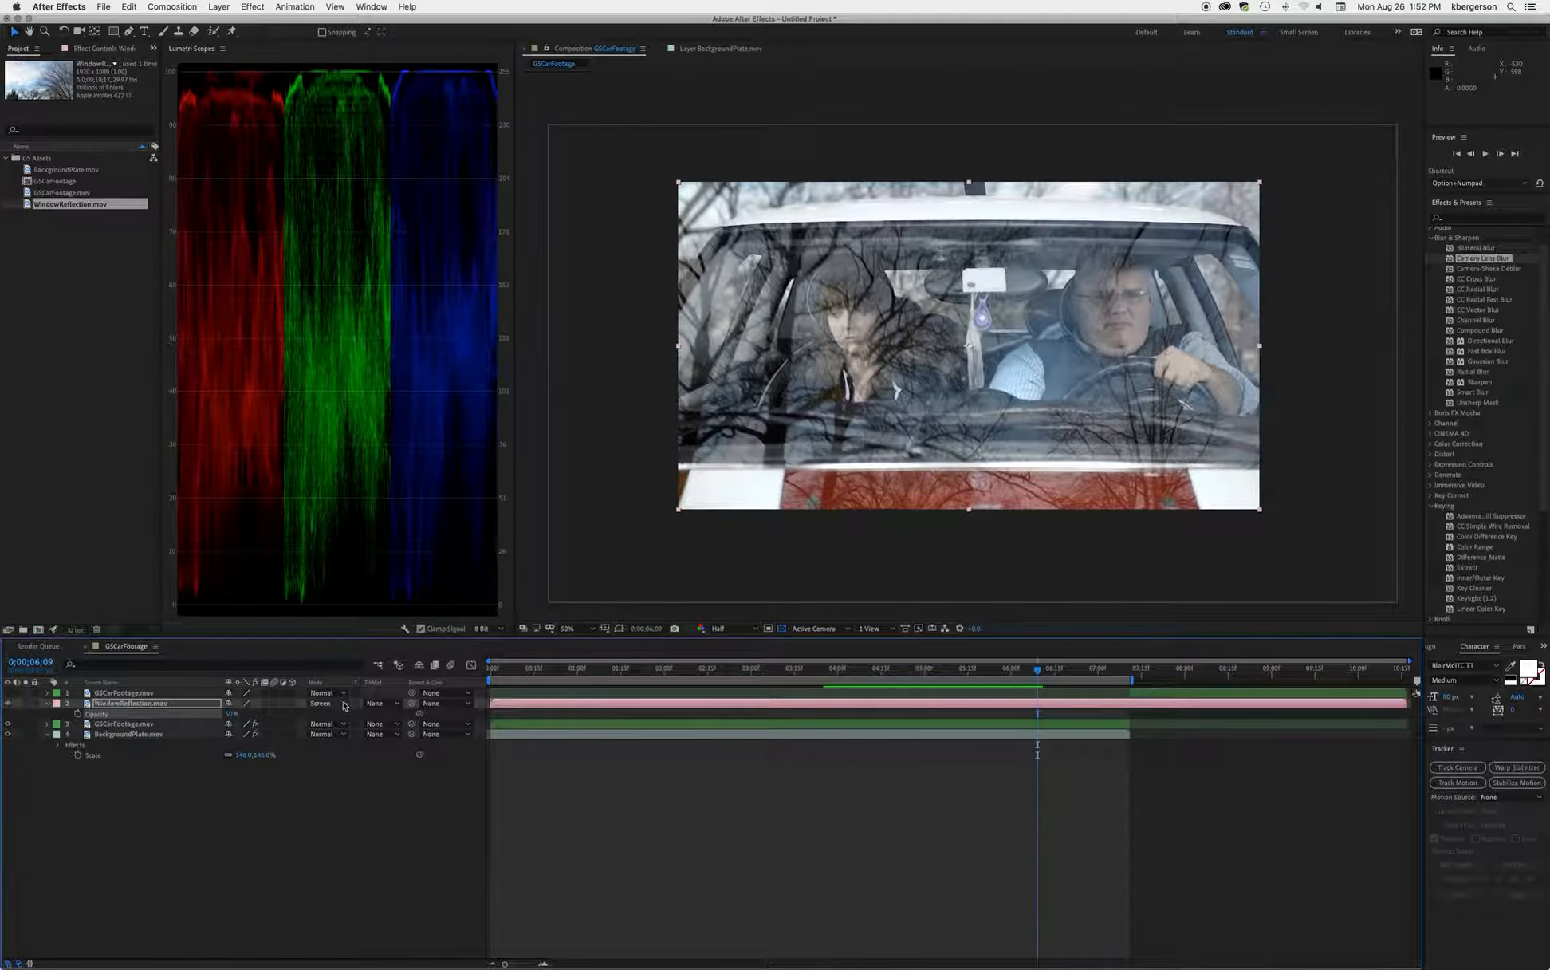
Step: Try the Overlay blending mode on the WindowReflection layer in a preview, and switch it back to Screen
click(344, 703)
click(349, 685)
key(space)
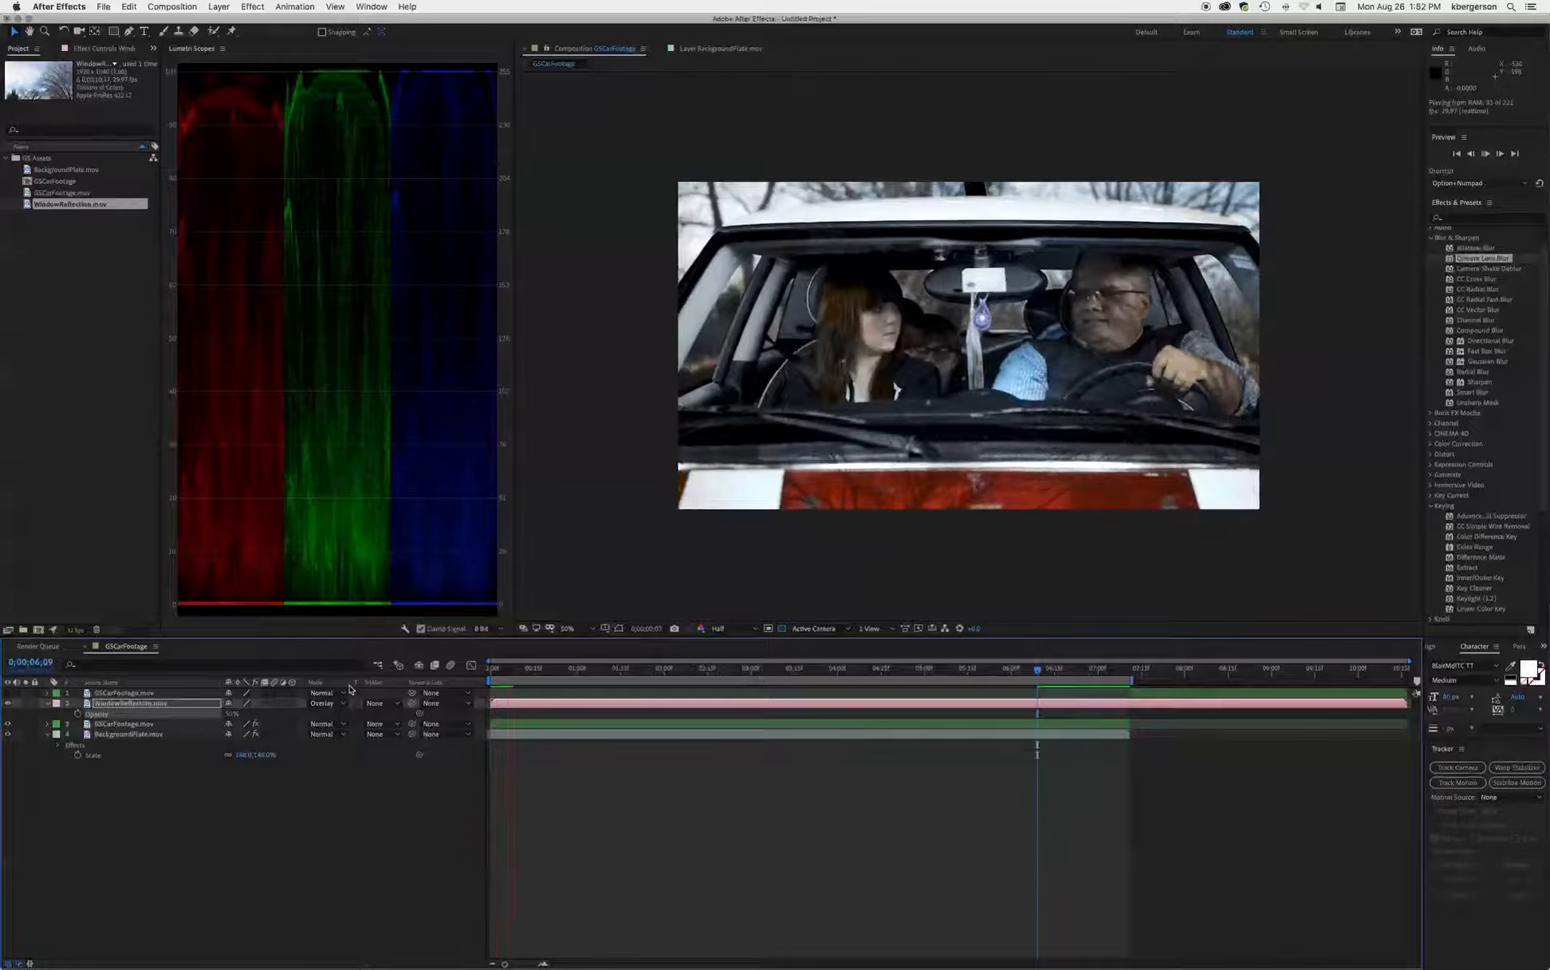
key(space)
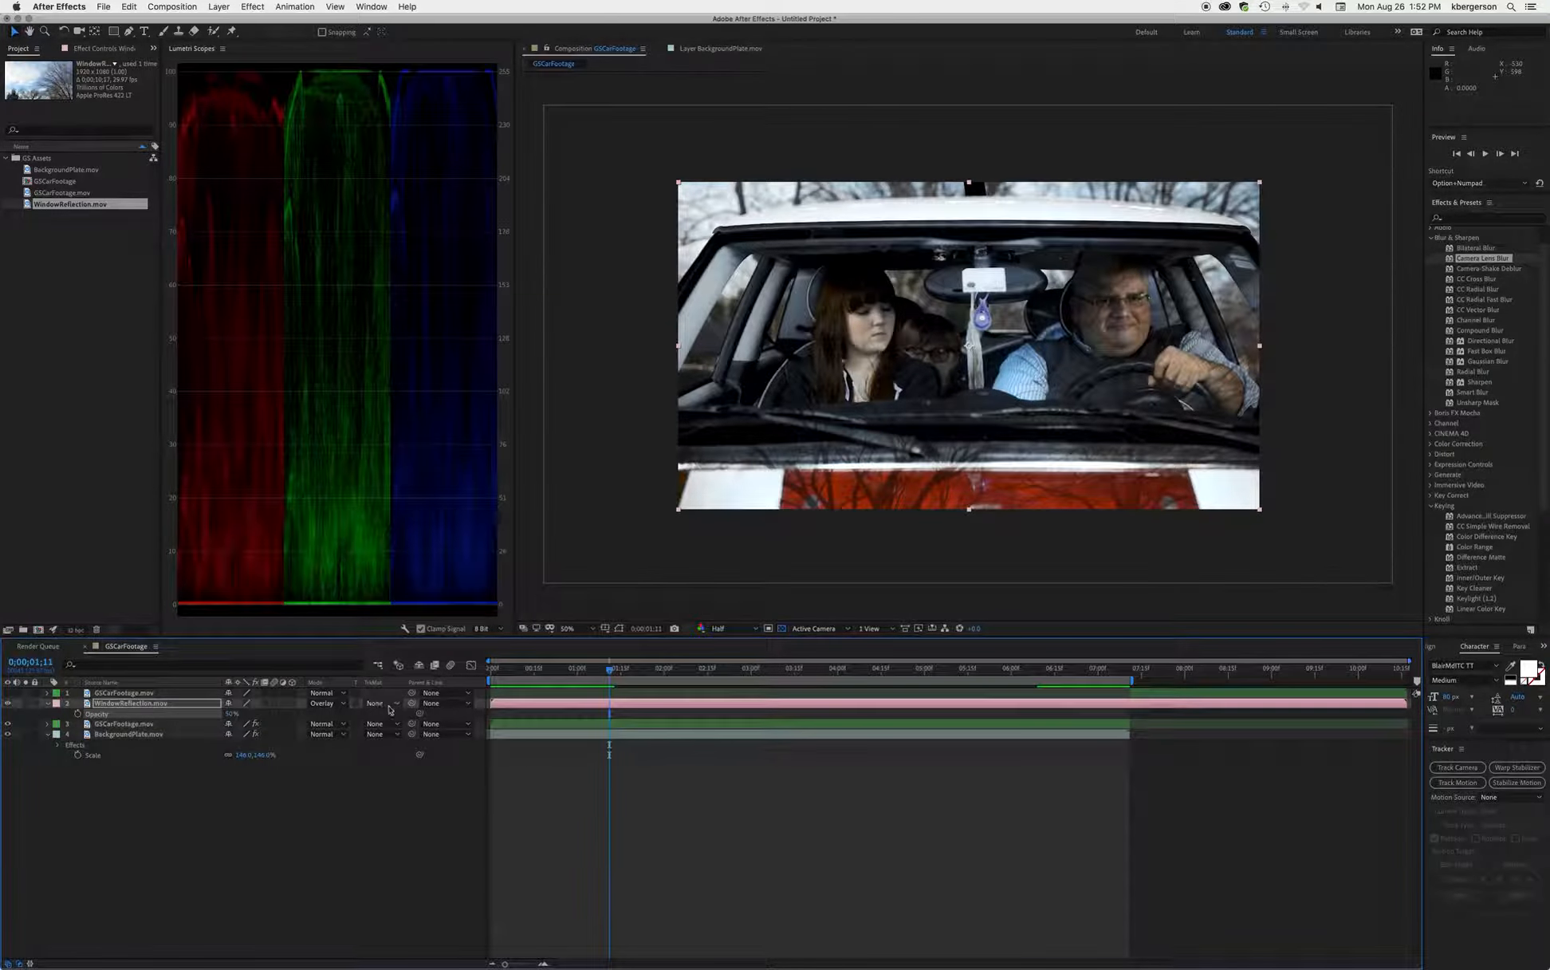
click(344, 703)
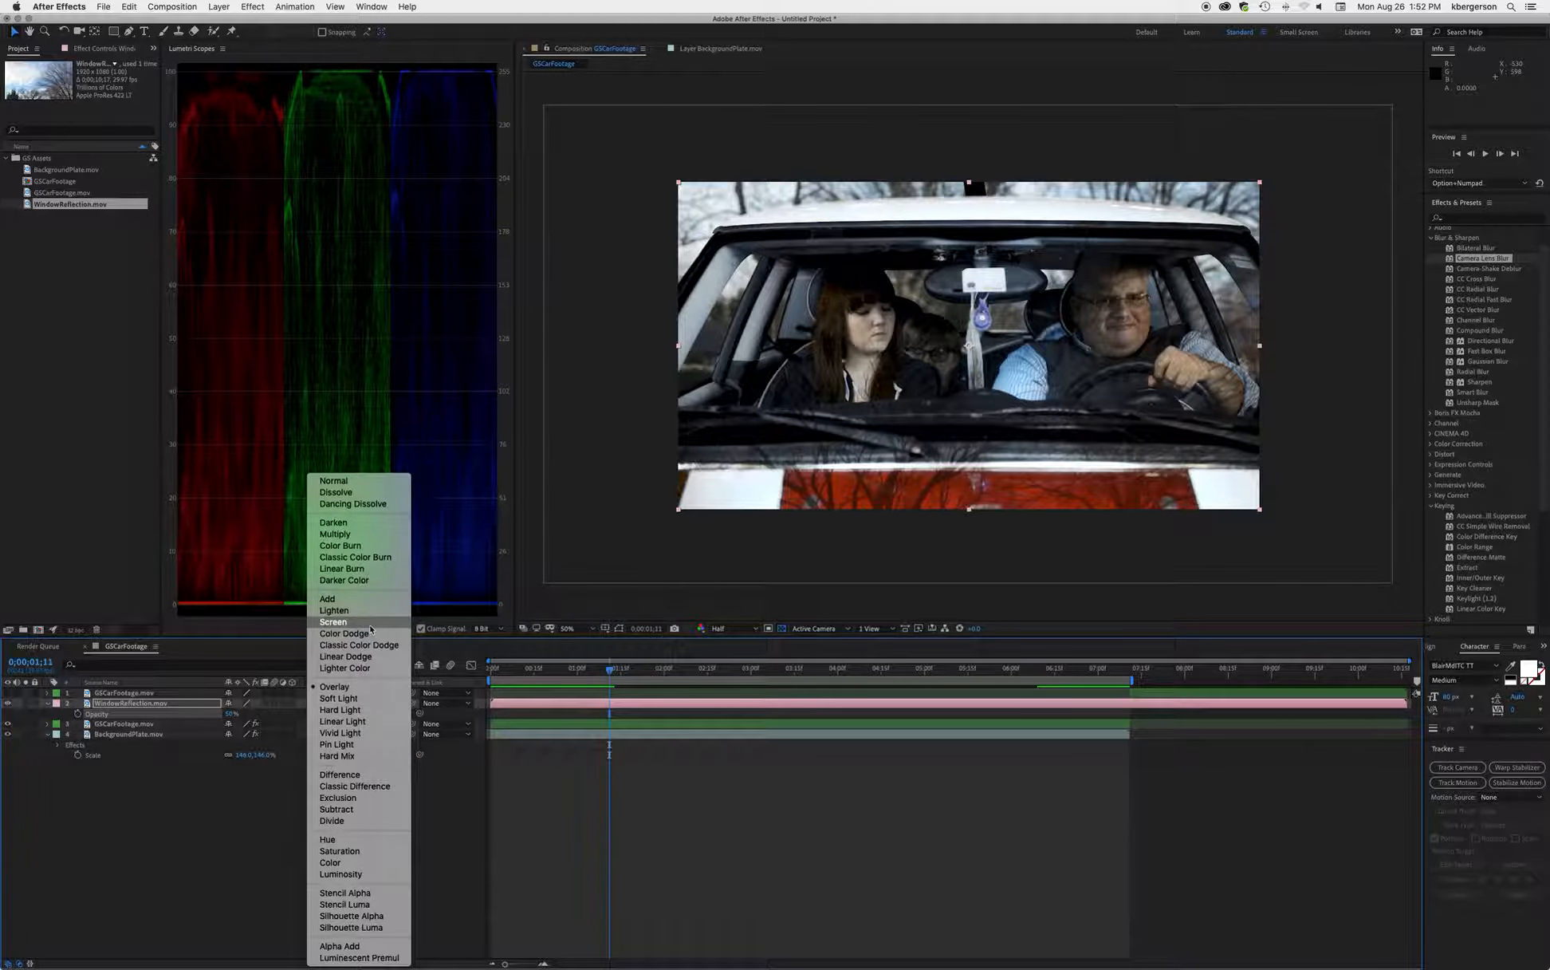
click(332, 621)
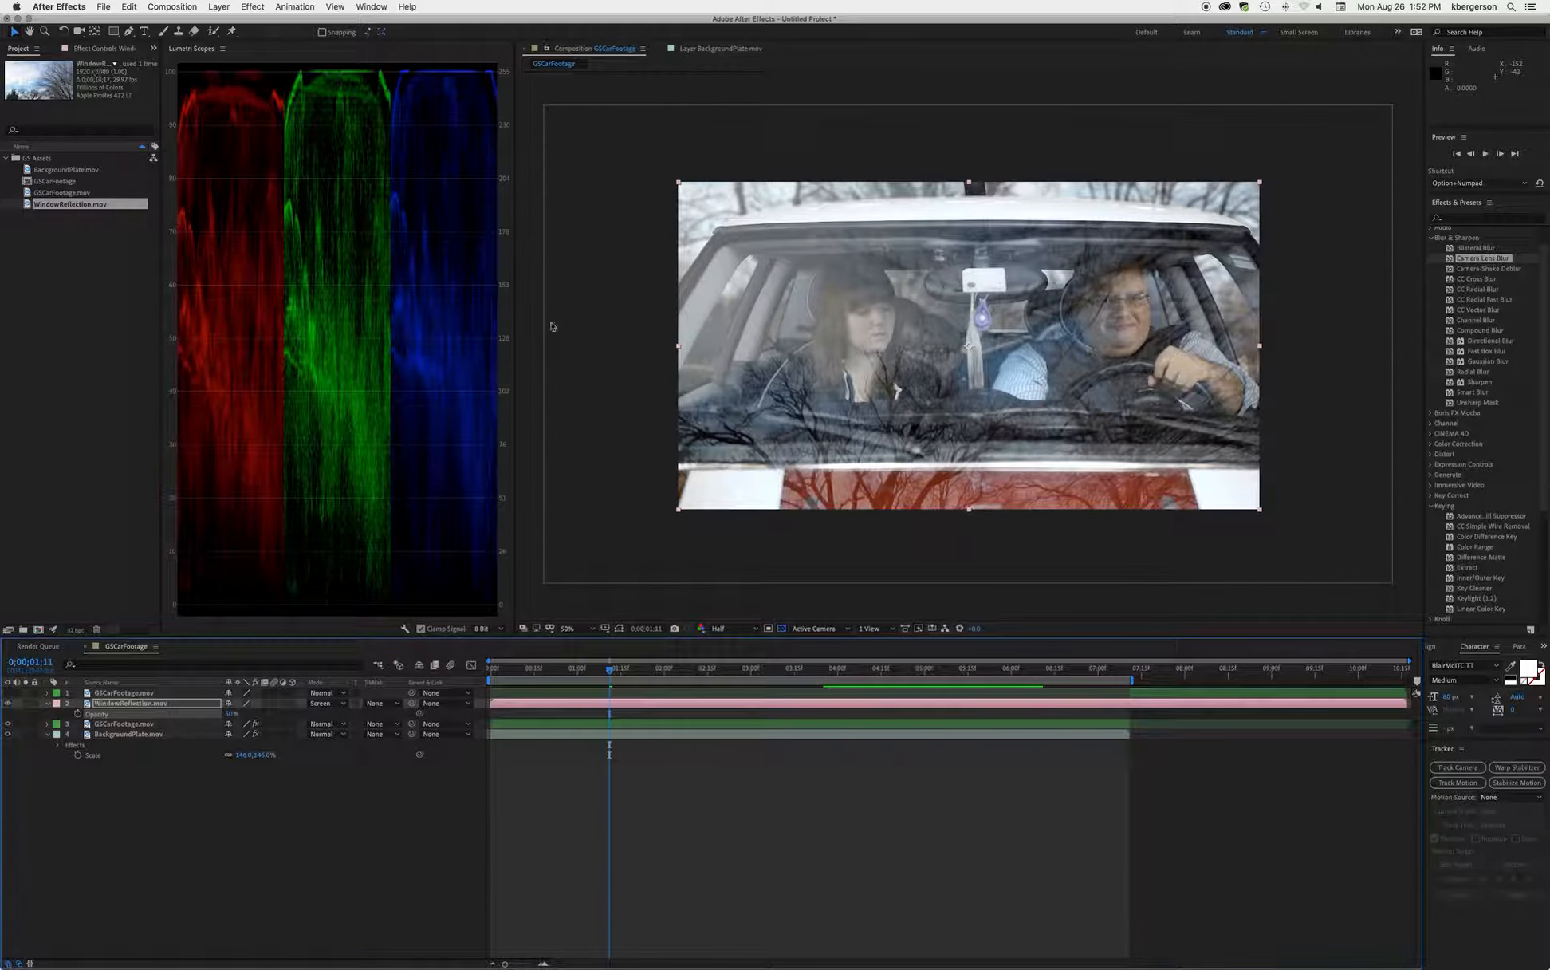
Step: Mask the WindowReflection layer with the Pen tool, tracing the windshield's top and side edges and enclosing the hood beyond the frame
click(875, 709)
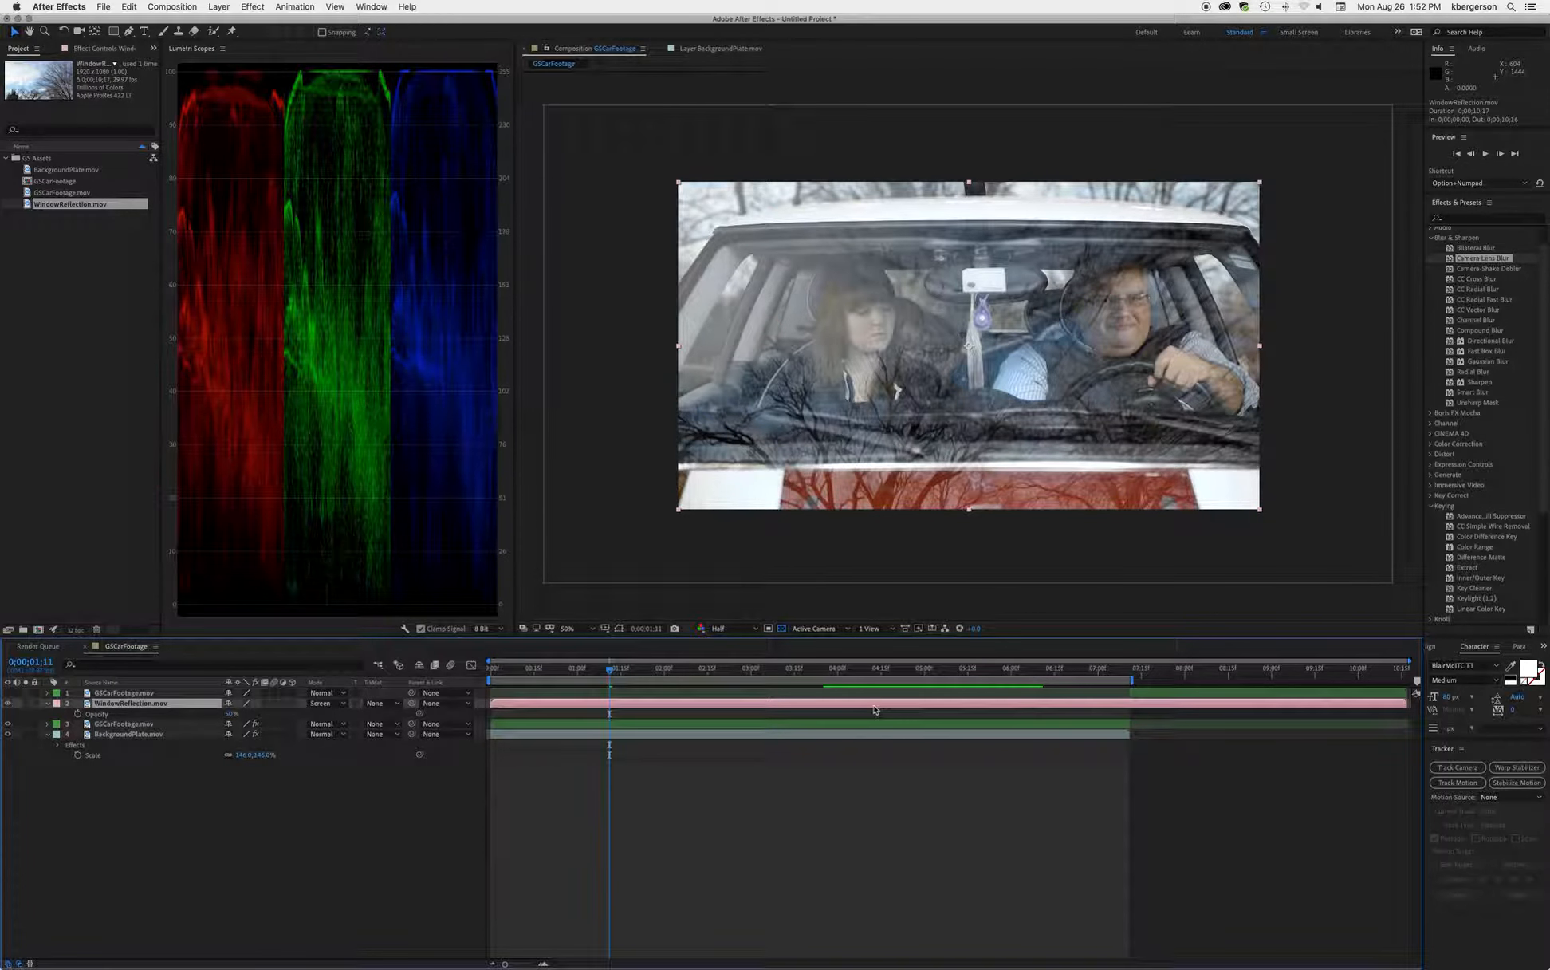
click(129, 30)
click(721, 247)
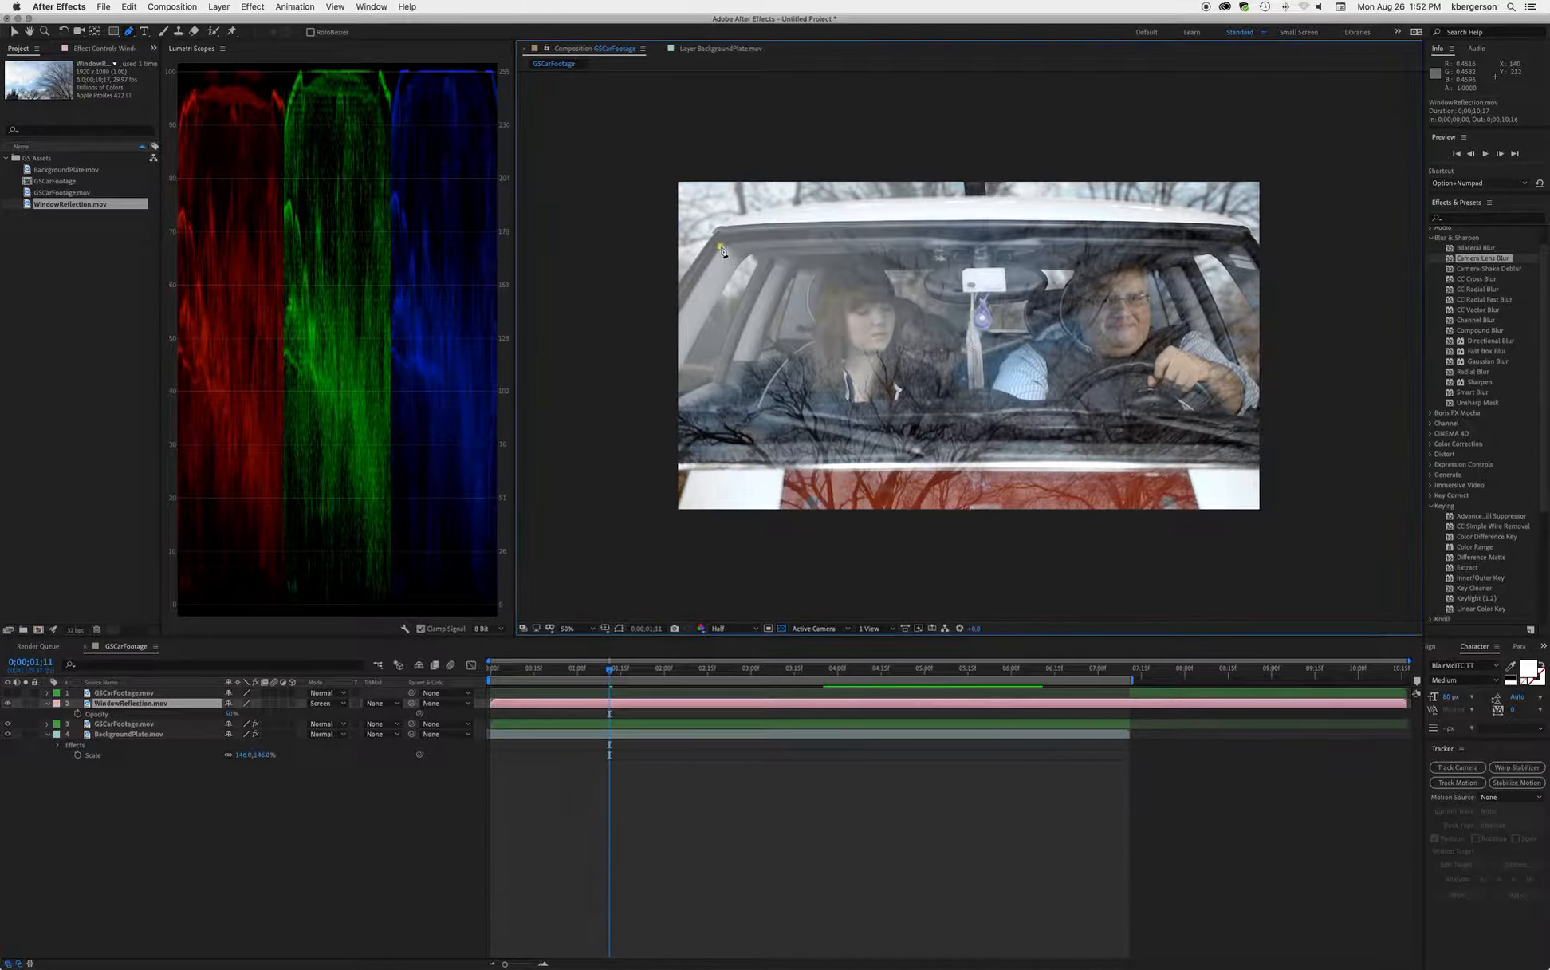
click(674, 315)
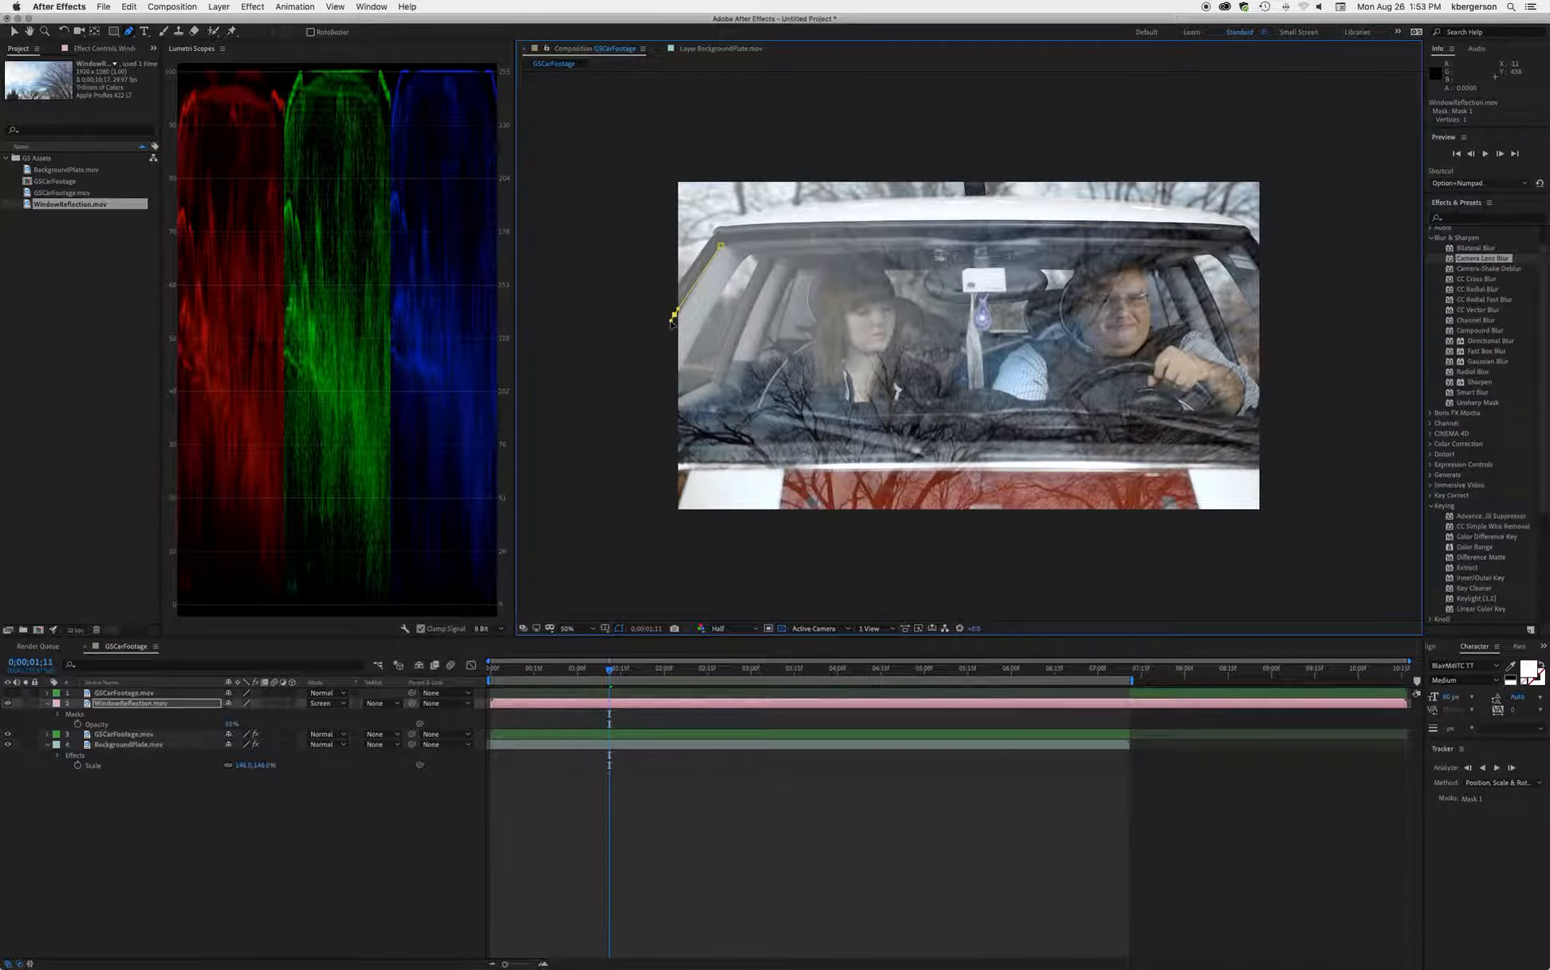
click(662, 535)
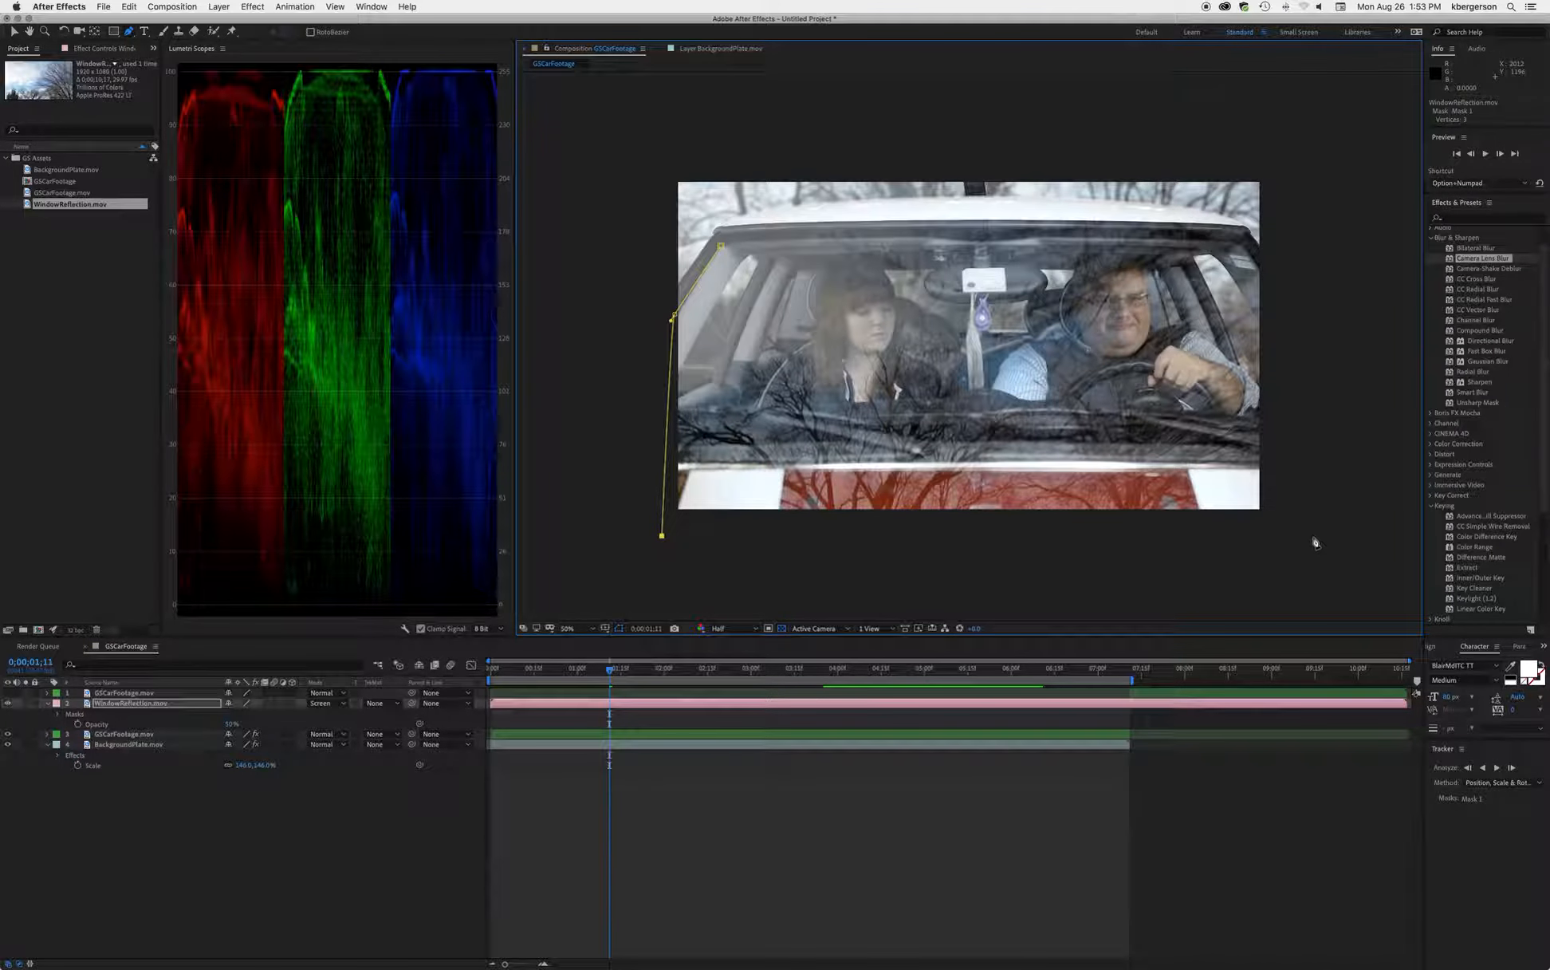
click(1354, 530)
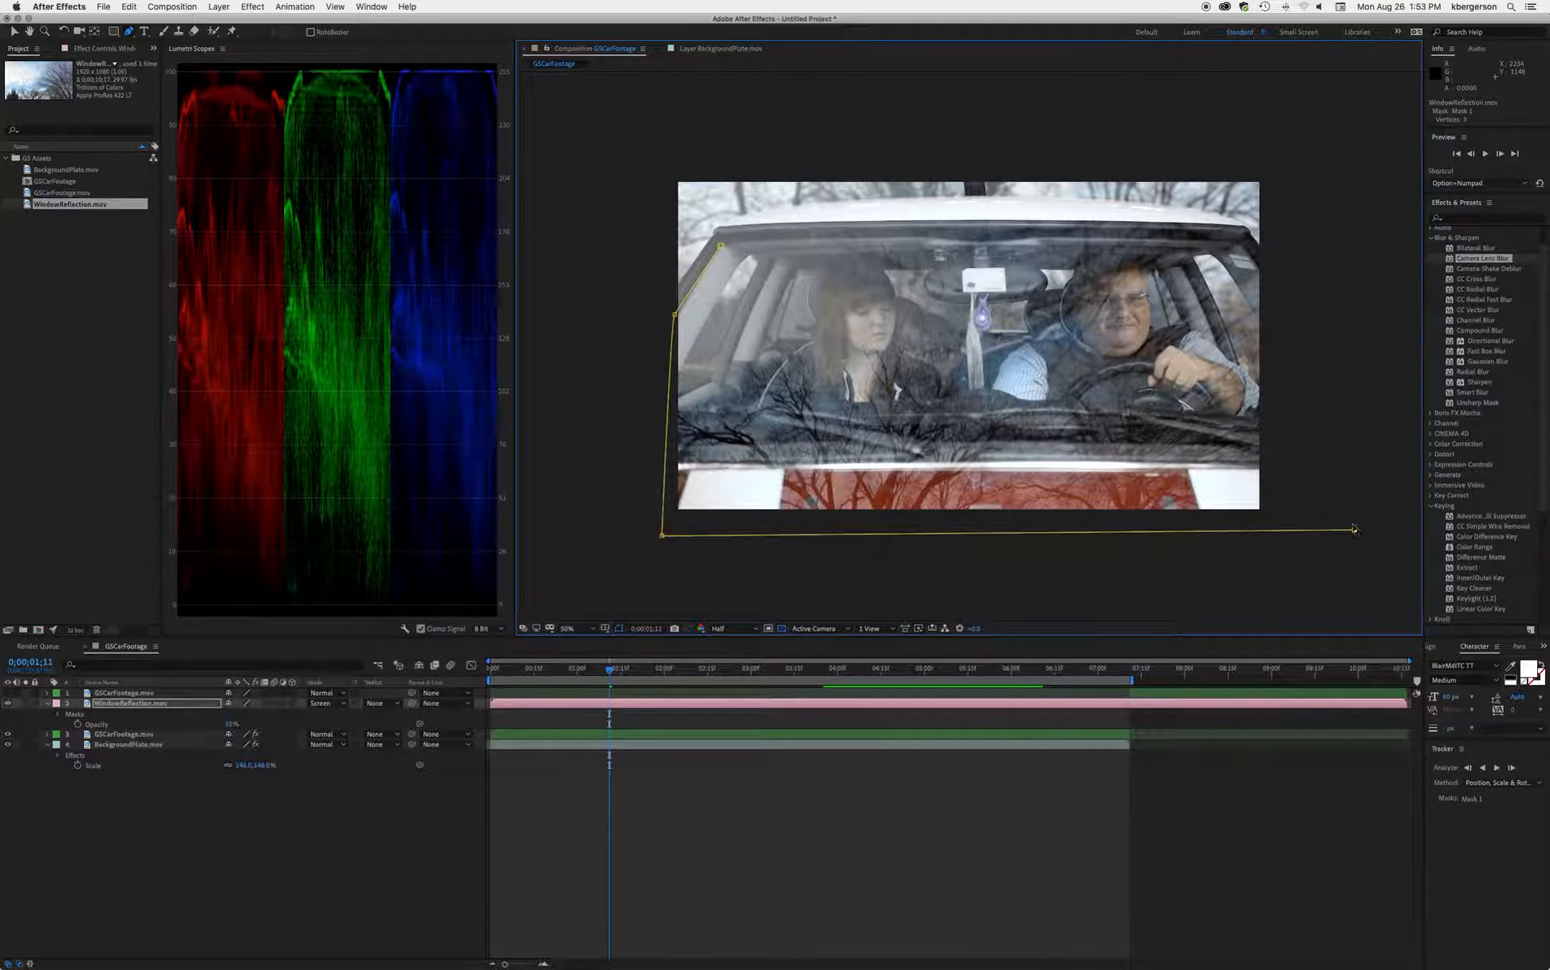
click(1273, 258)
drag(1029, 226, 963, 230)
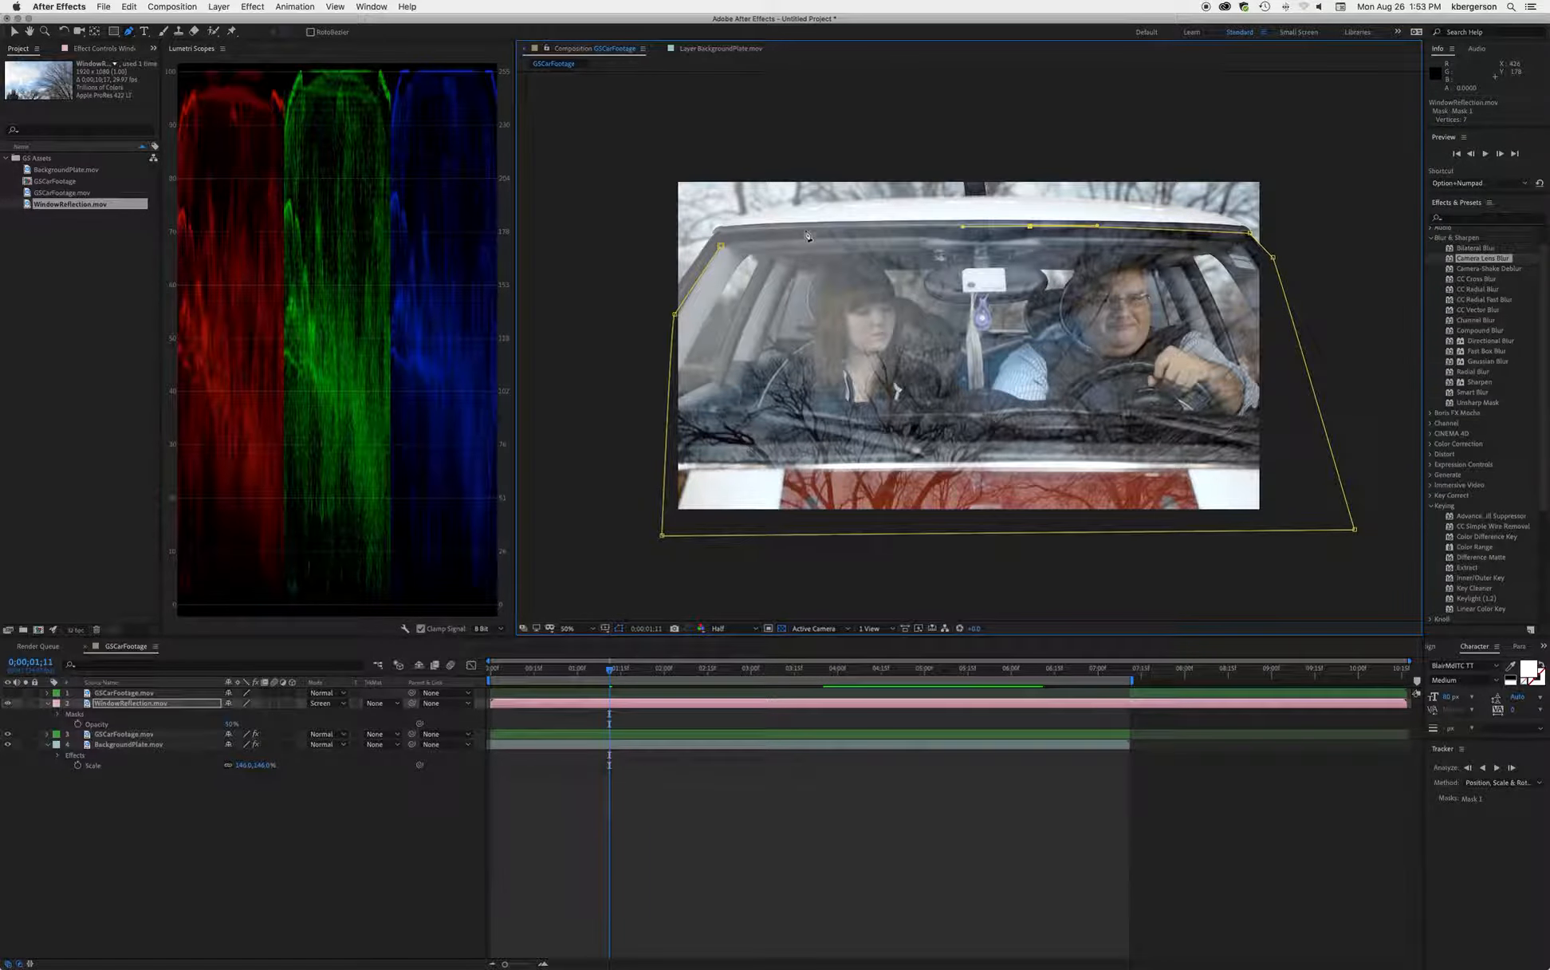
drag(807, 235, 773, 233)
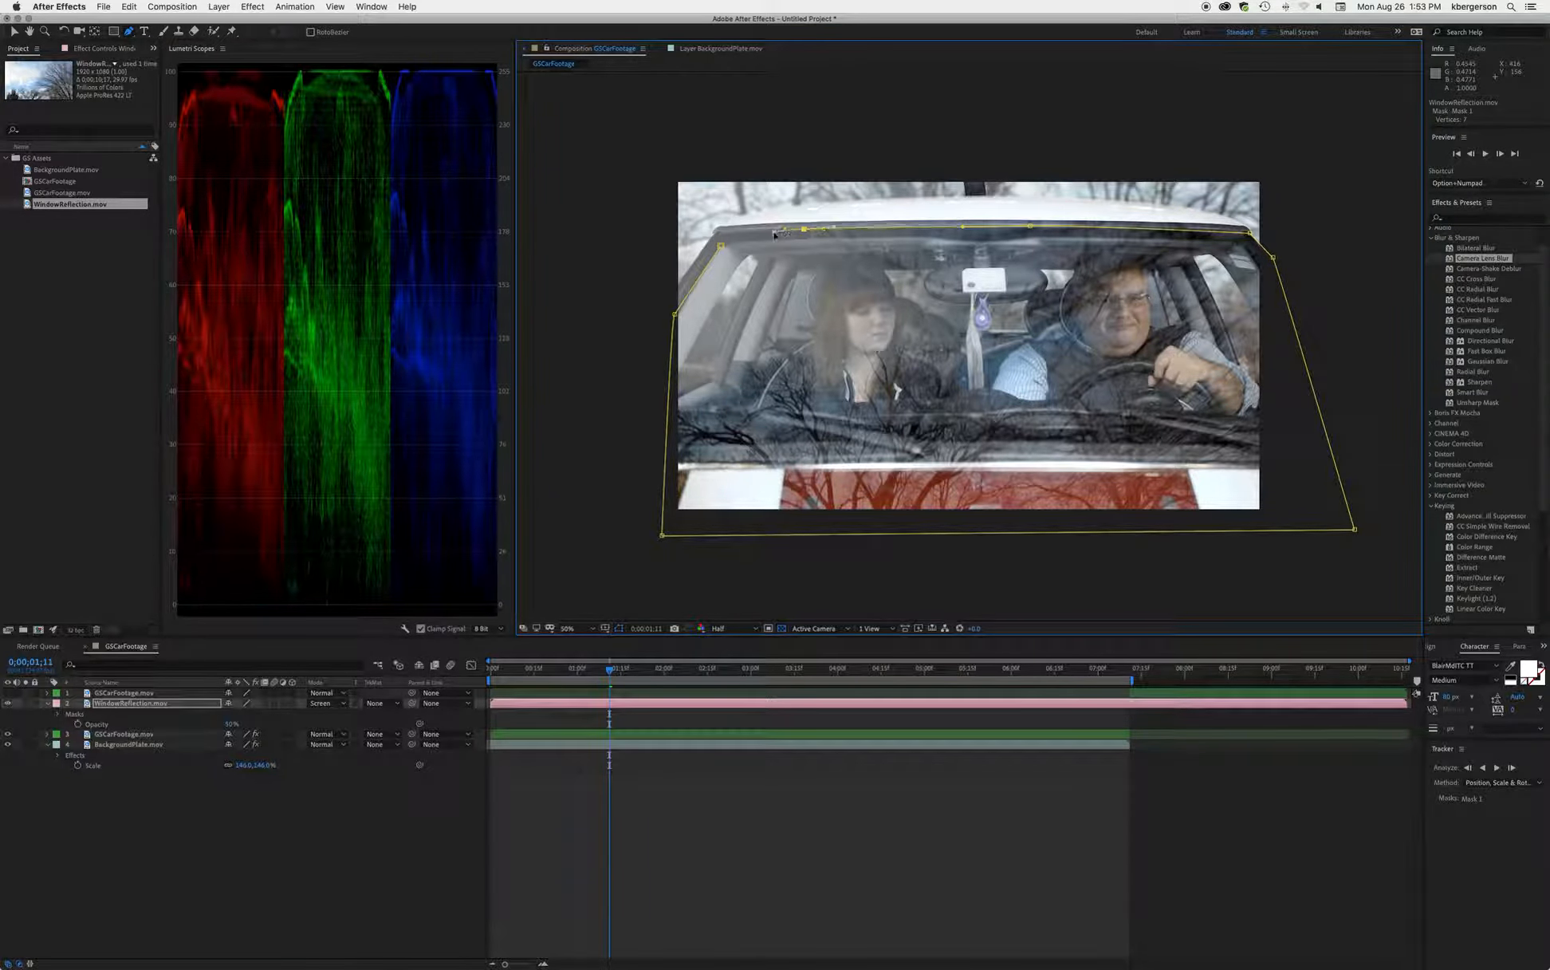
click(729, 234)
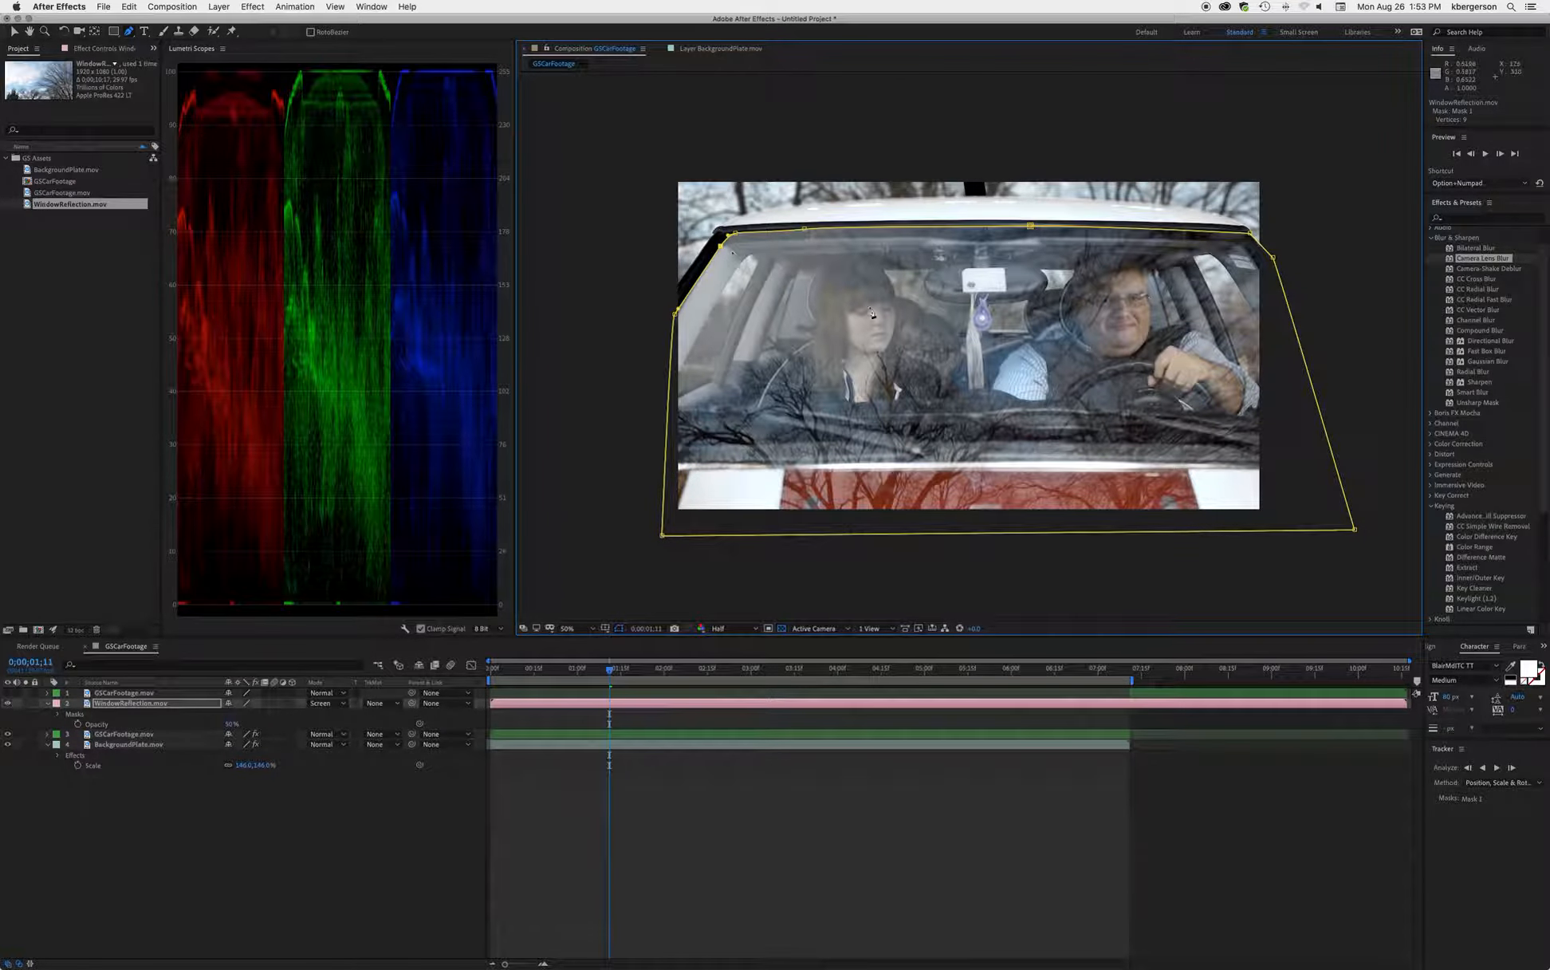
drag(1273, 257, 1269, 263)
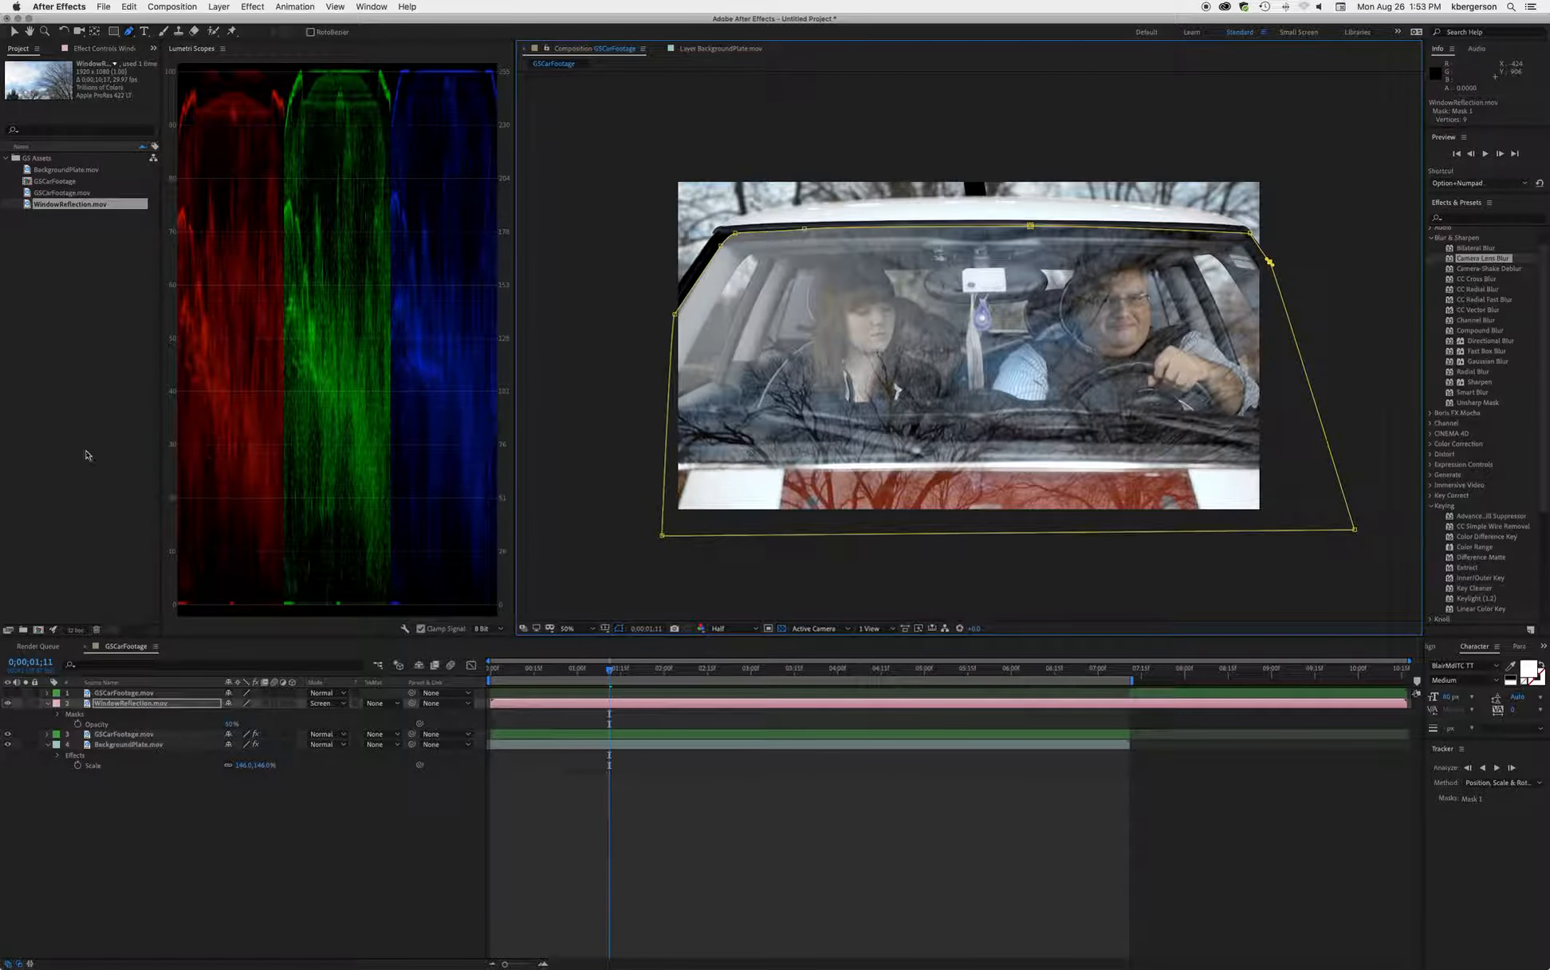
Step: Feather the WindowReflection mask by 10 pixels and hide the mask outline in the composition view
key(f)
click(241, 723)
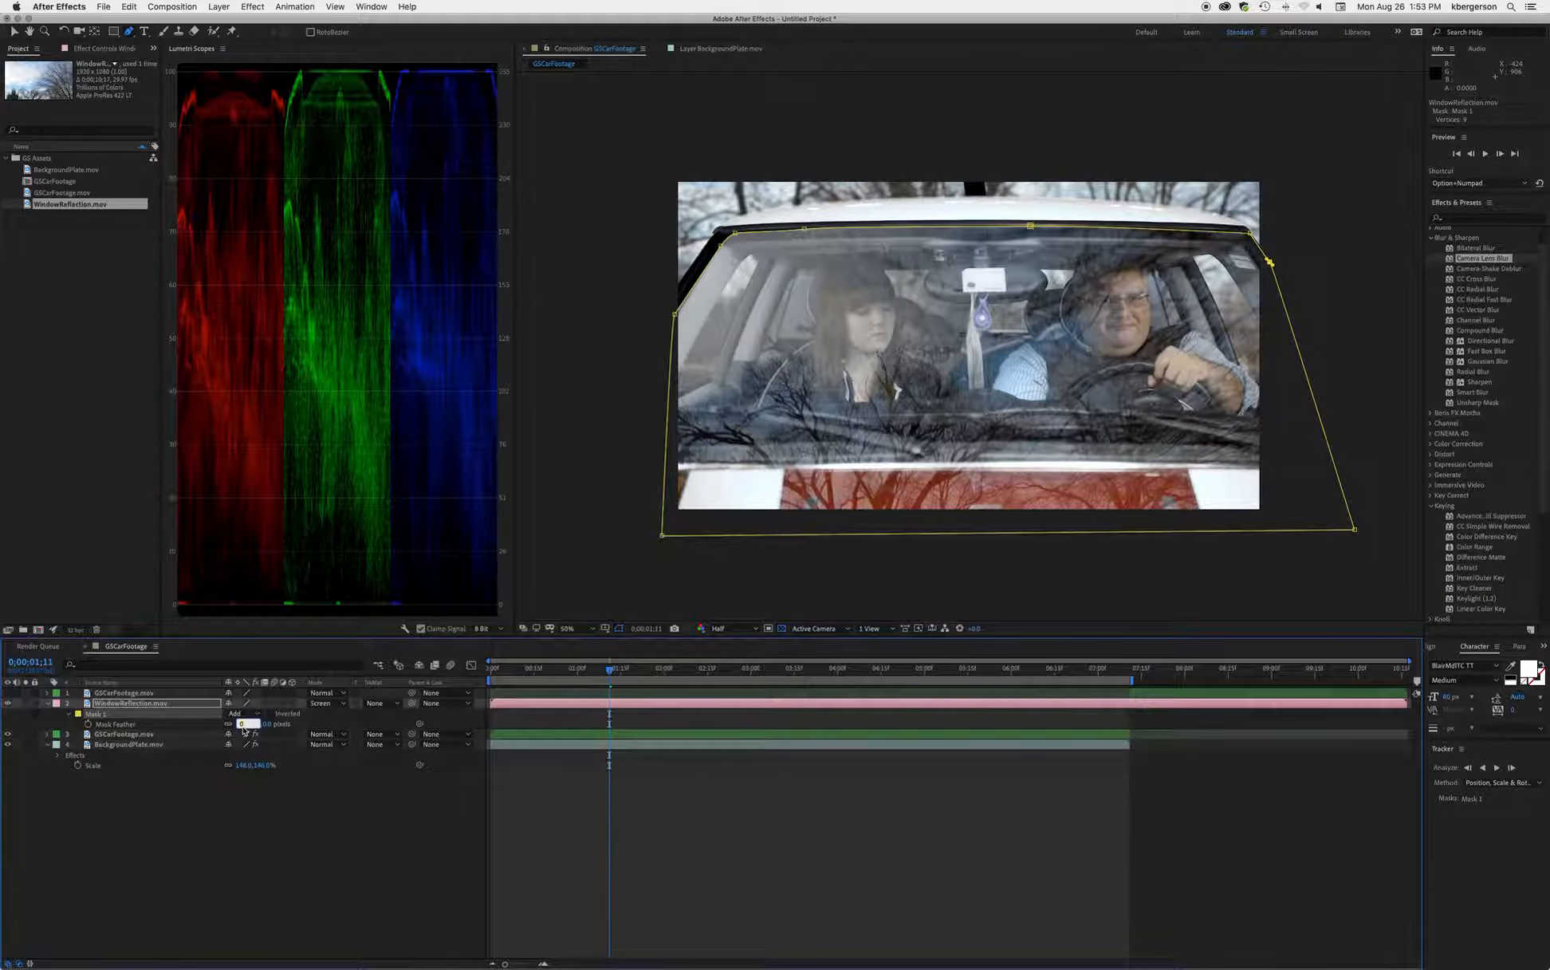
text(10)
key(Return)
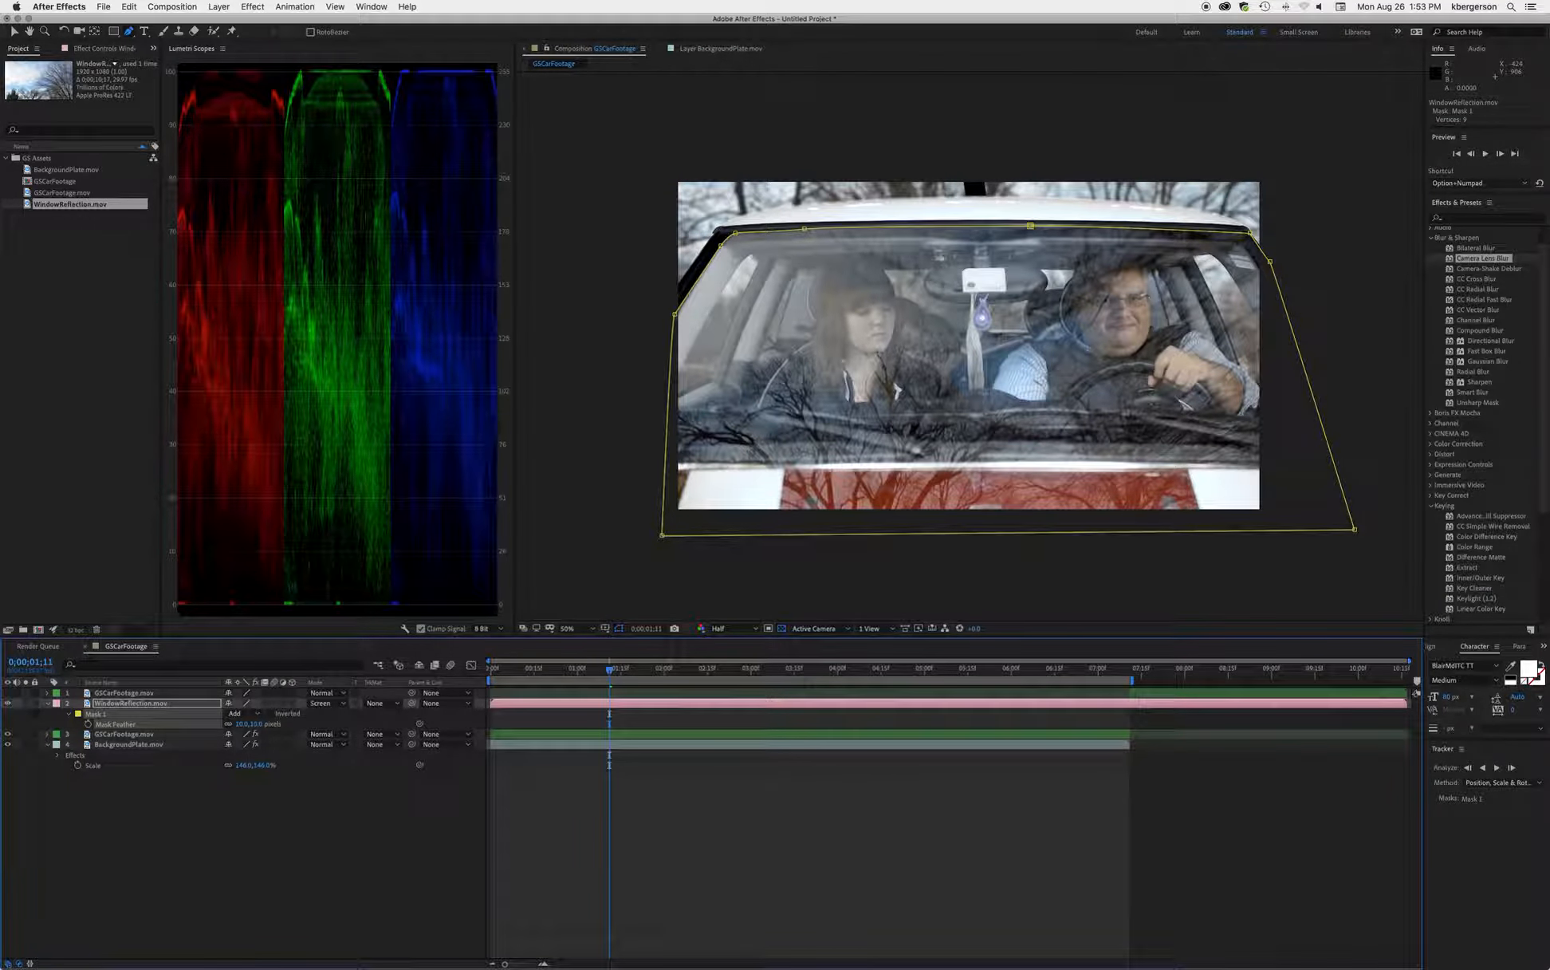
click(621, 631)
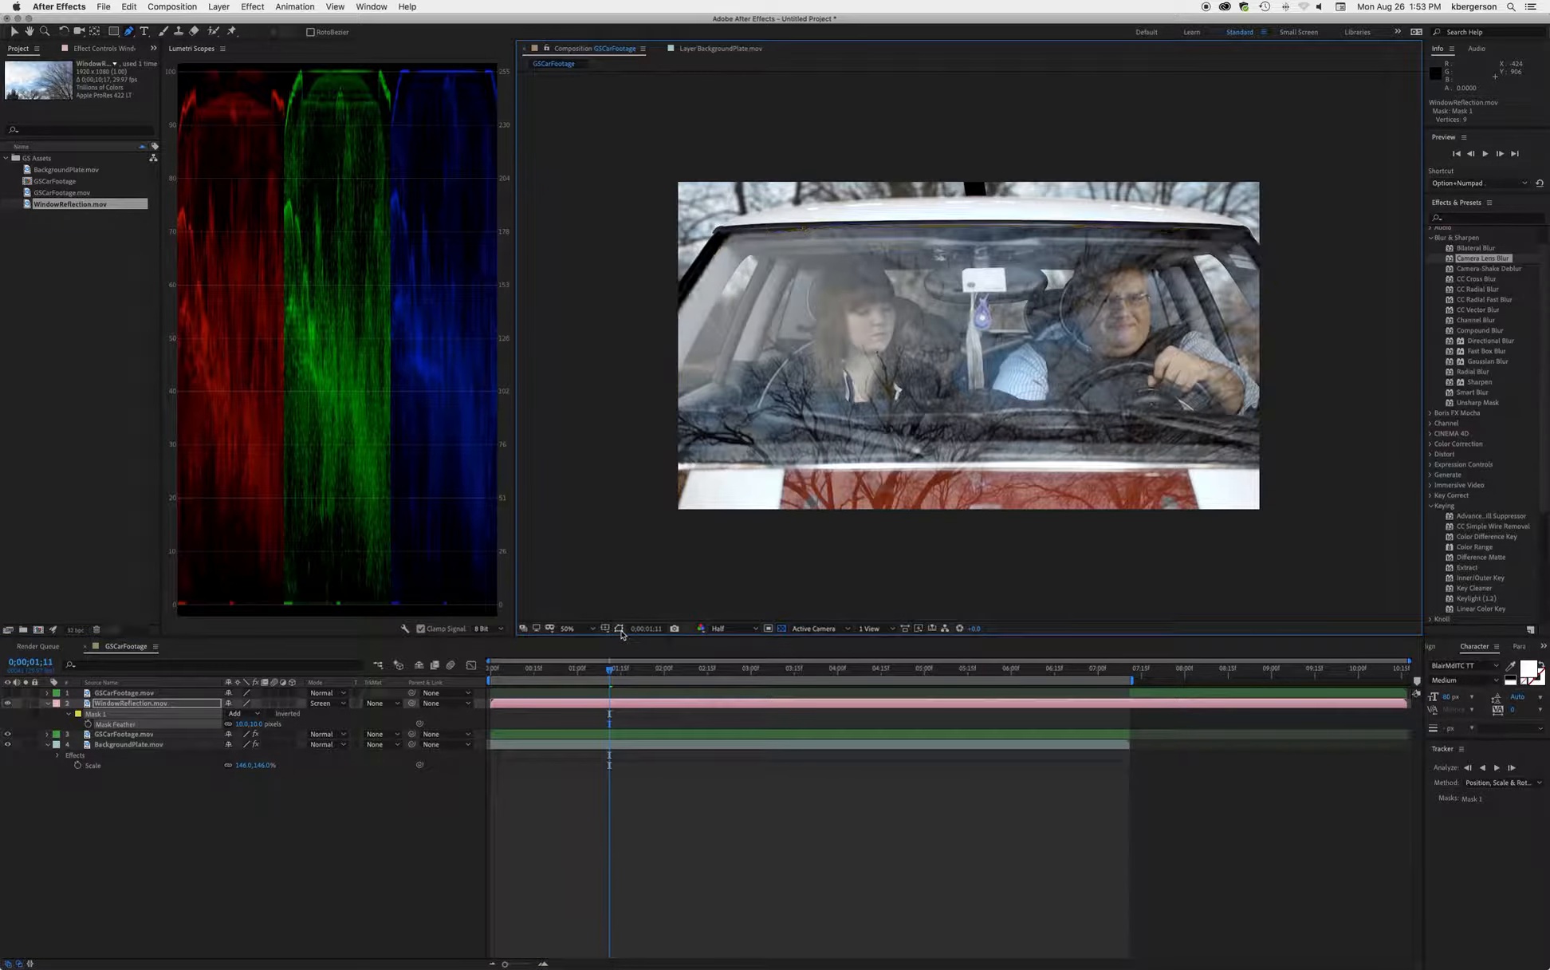
Step: Preview the masked window reflection and set the WindowReflection layer's opacity to 35%
click(621, 630)
click(621, 630)
key(space)
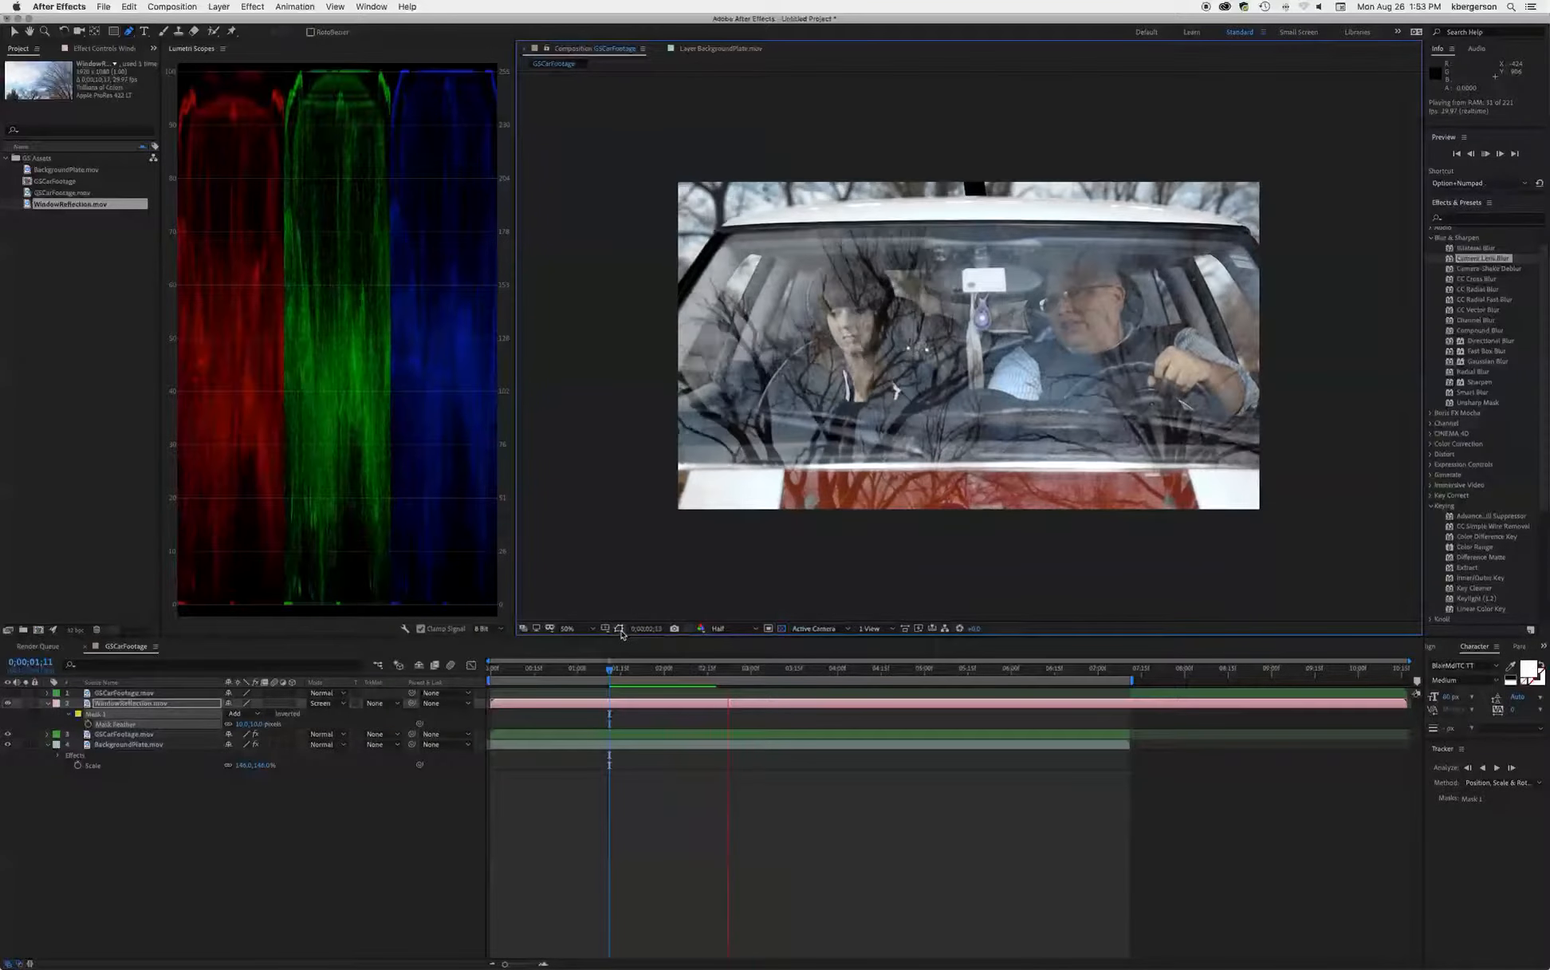
key(space)
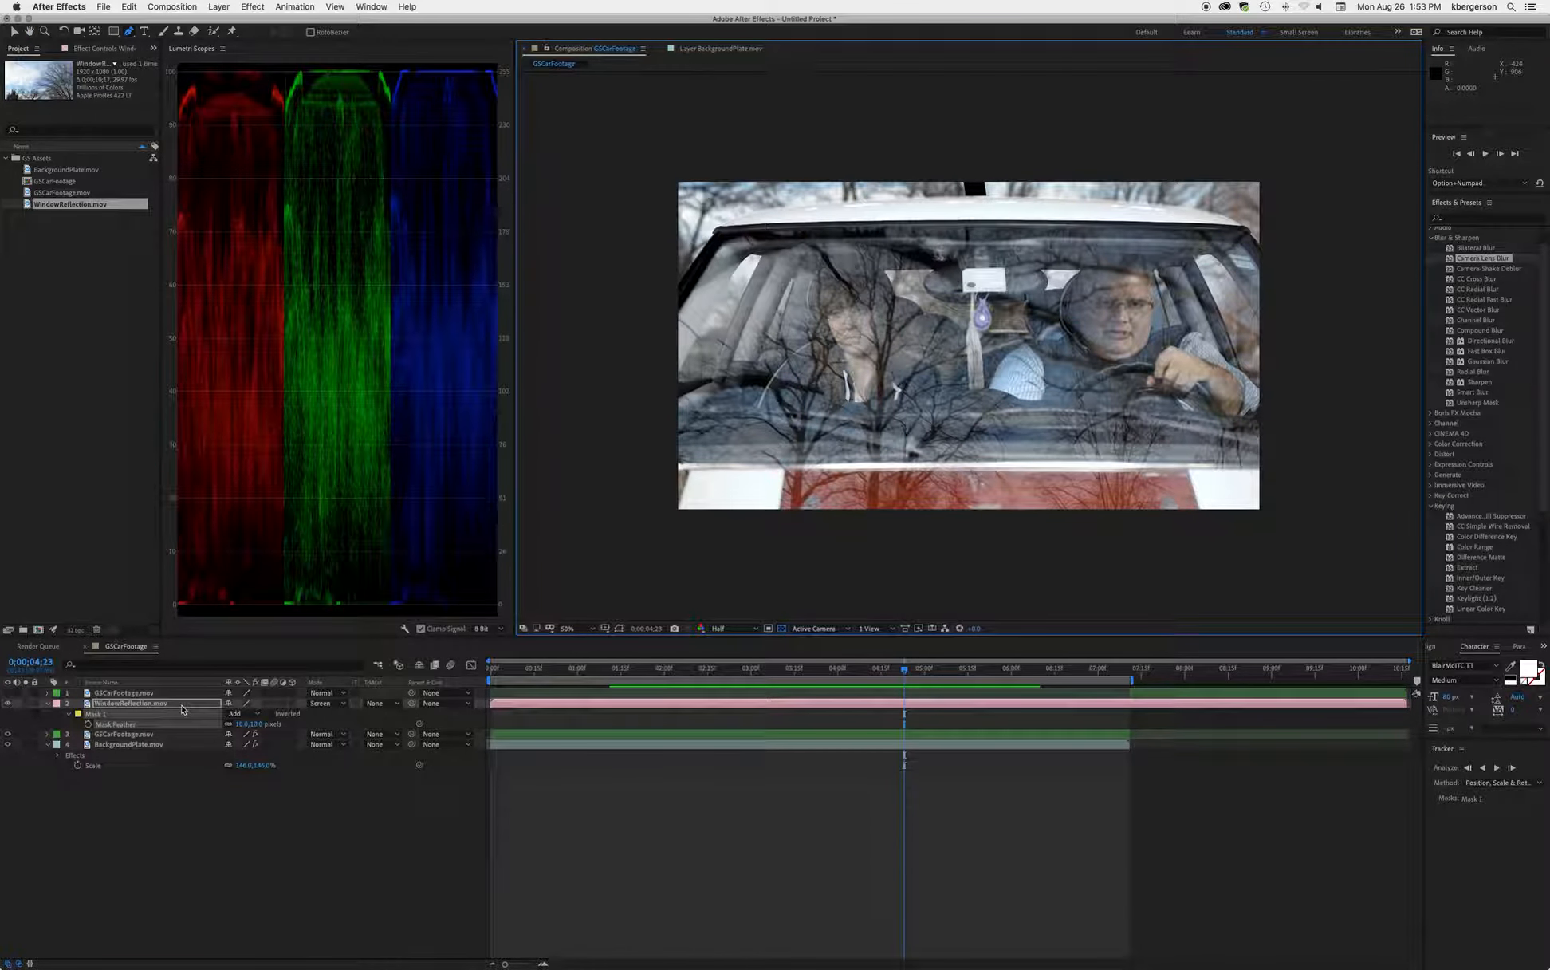
key(t)
click(231, 714)
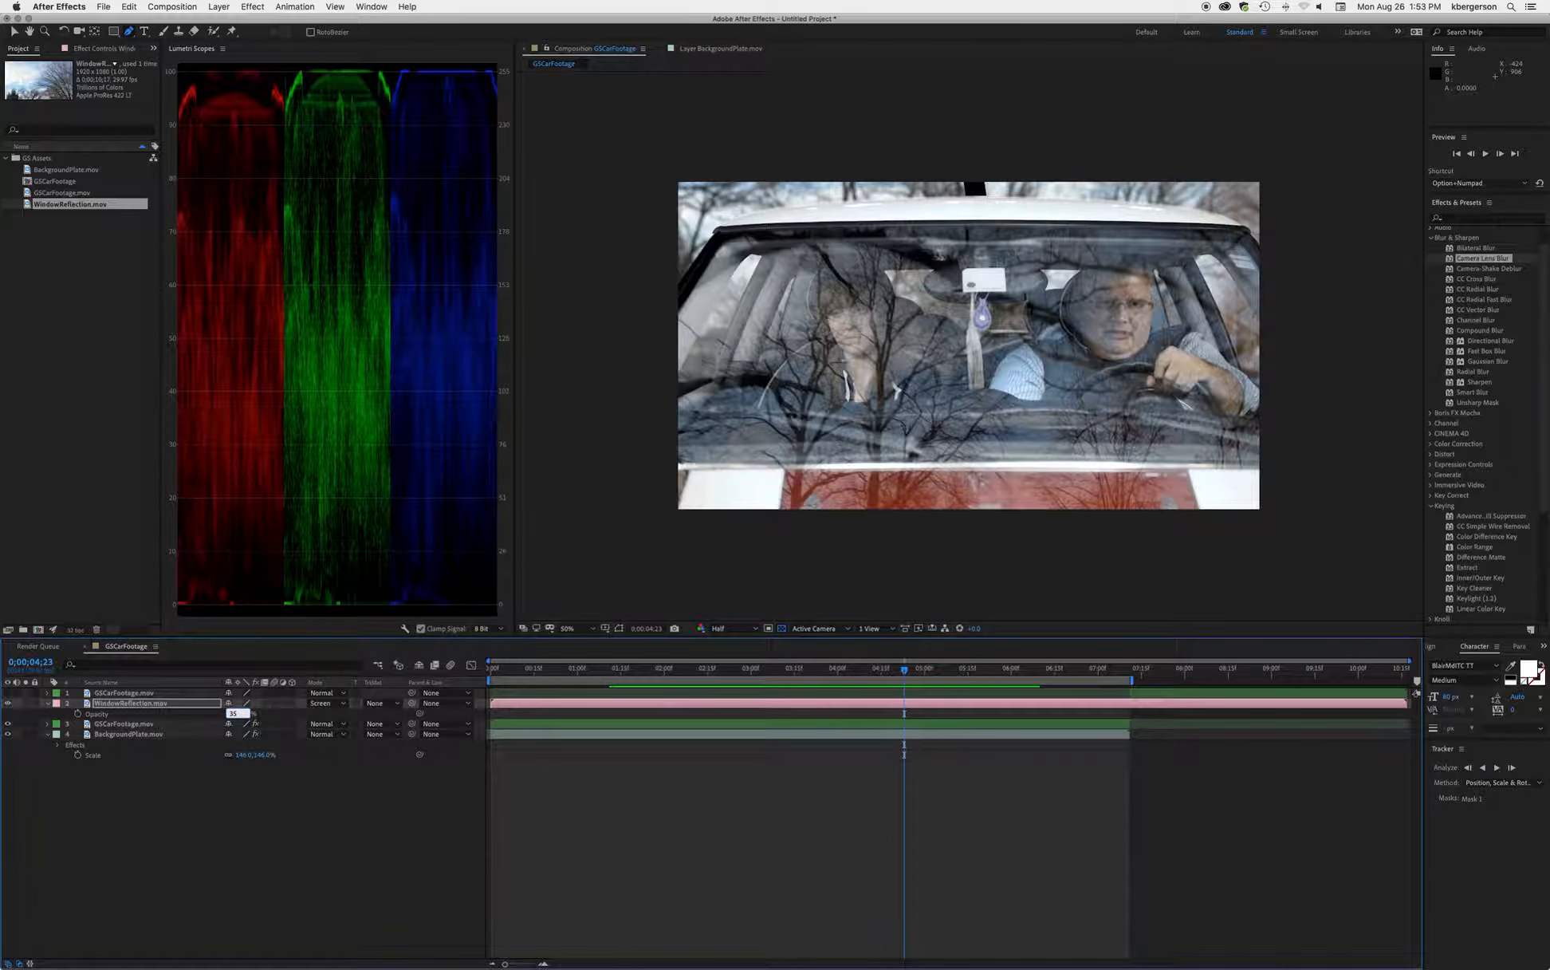
key(Return)
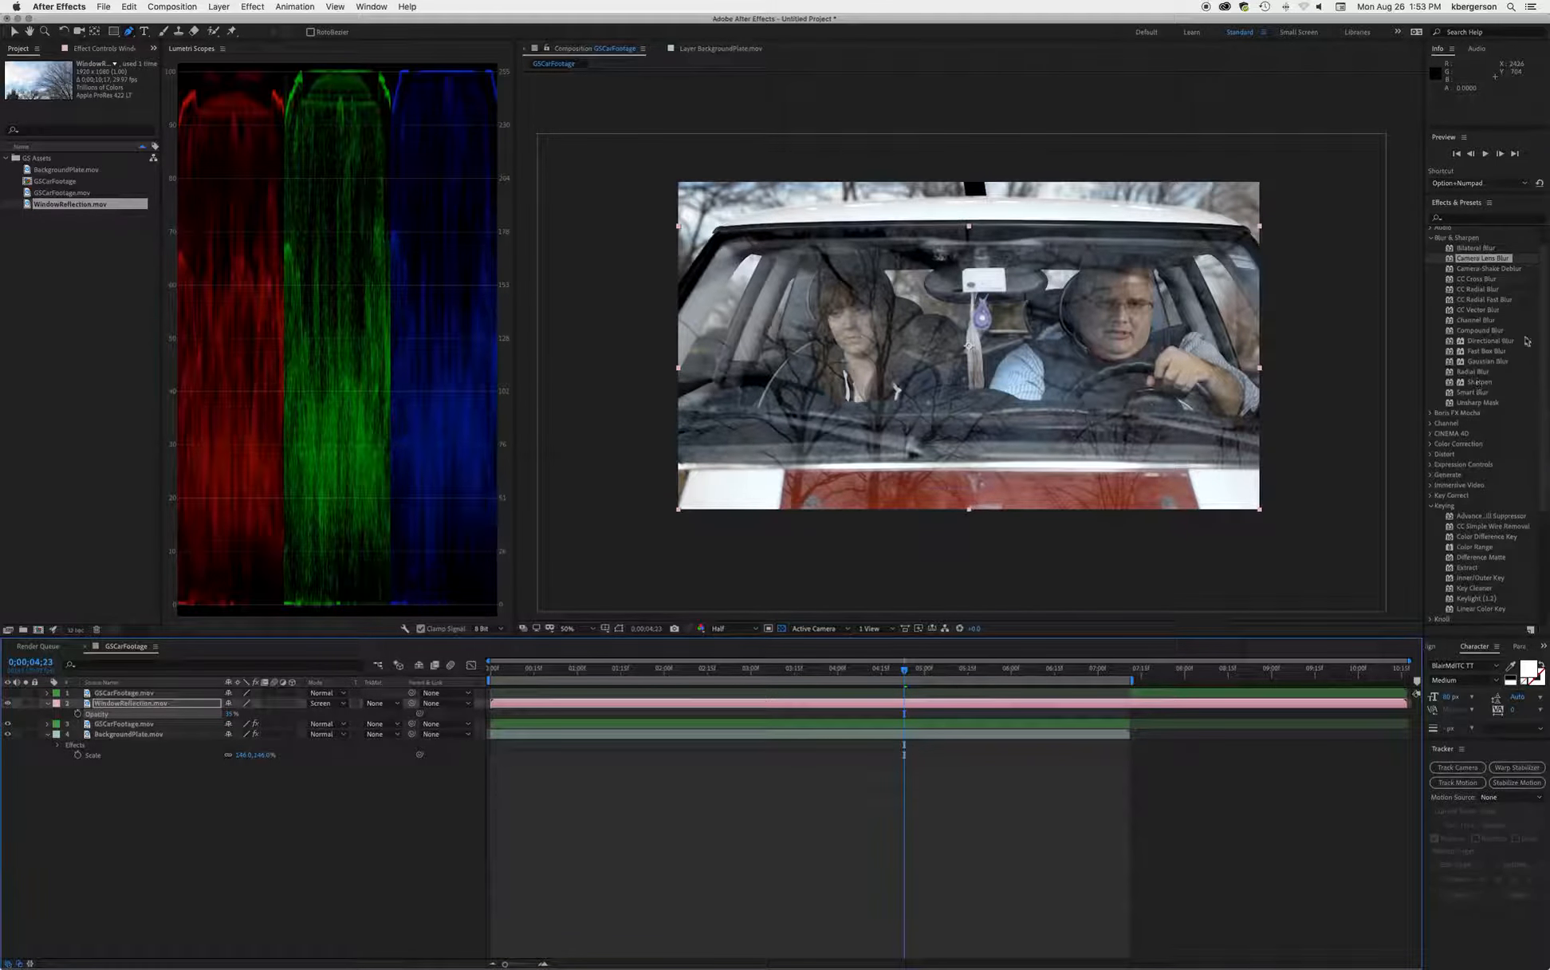
Step: Apply the Lumetri Color effect from the Color Correction category to the WindowReflection layer
scroll(1482, 459, down, 1)
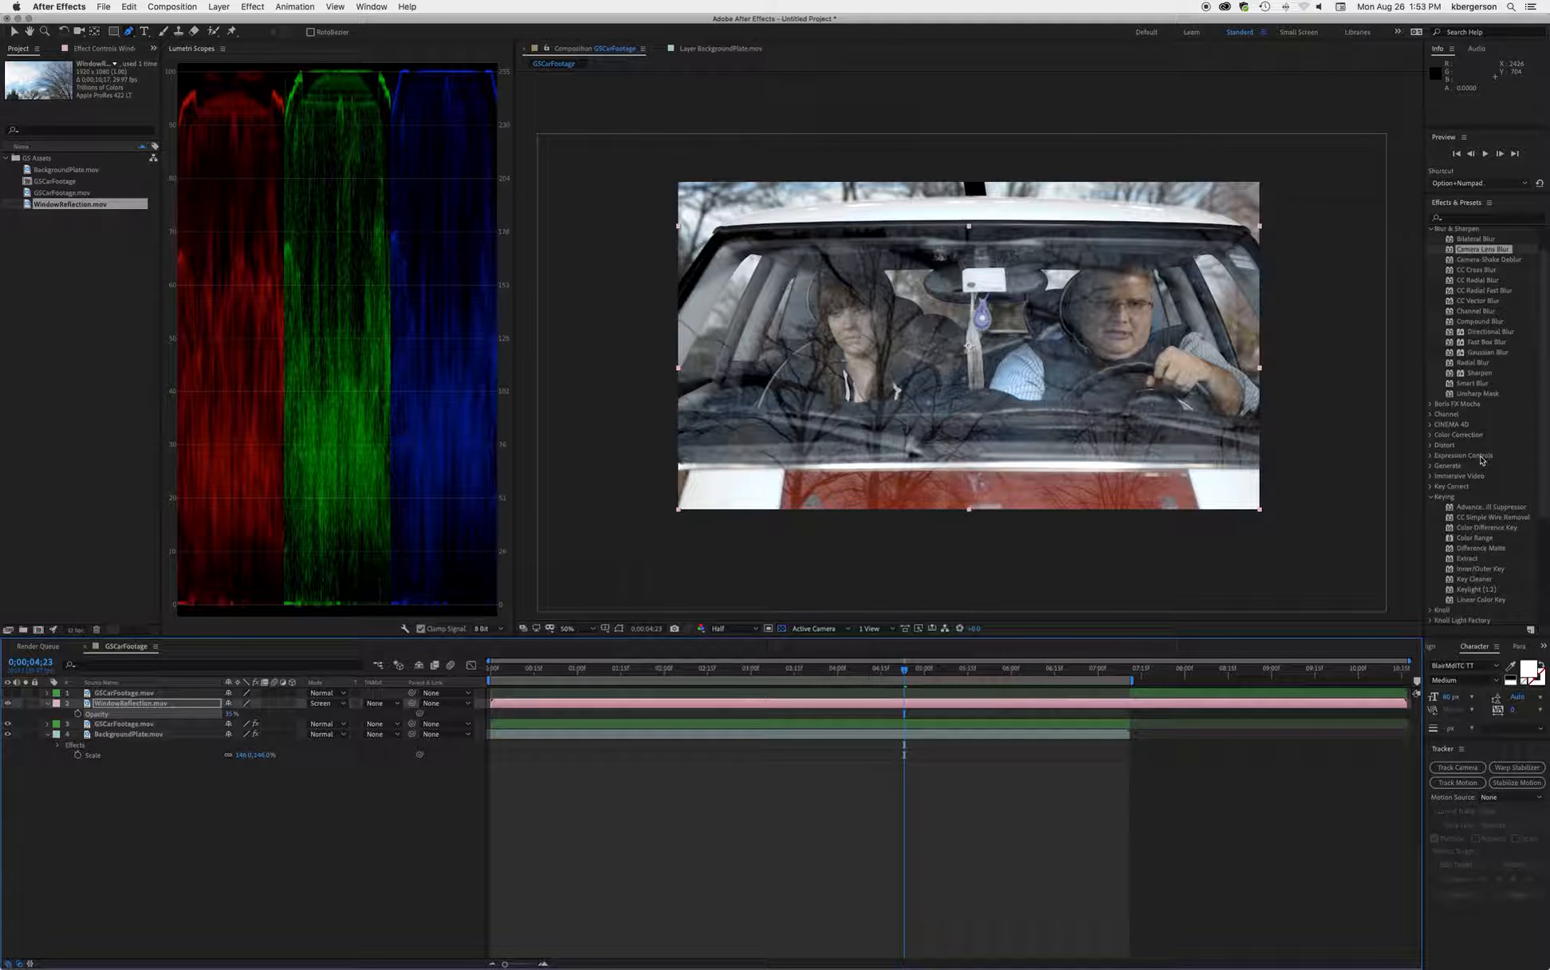
click(1432, 435)
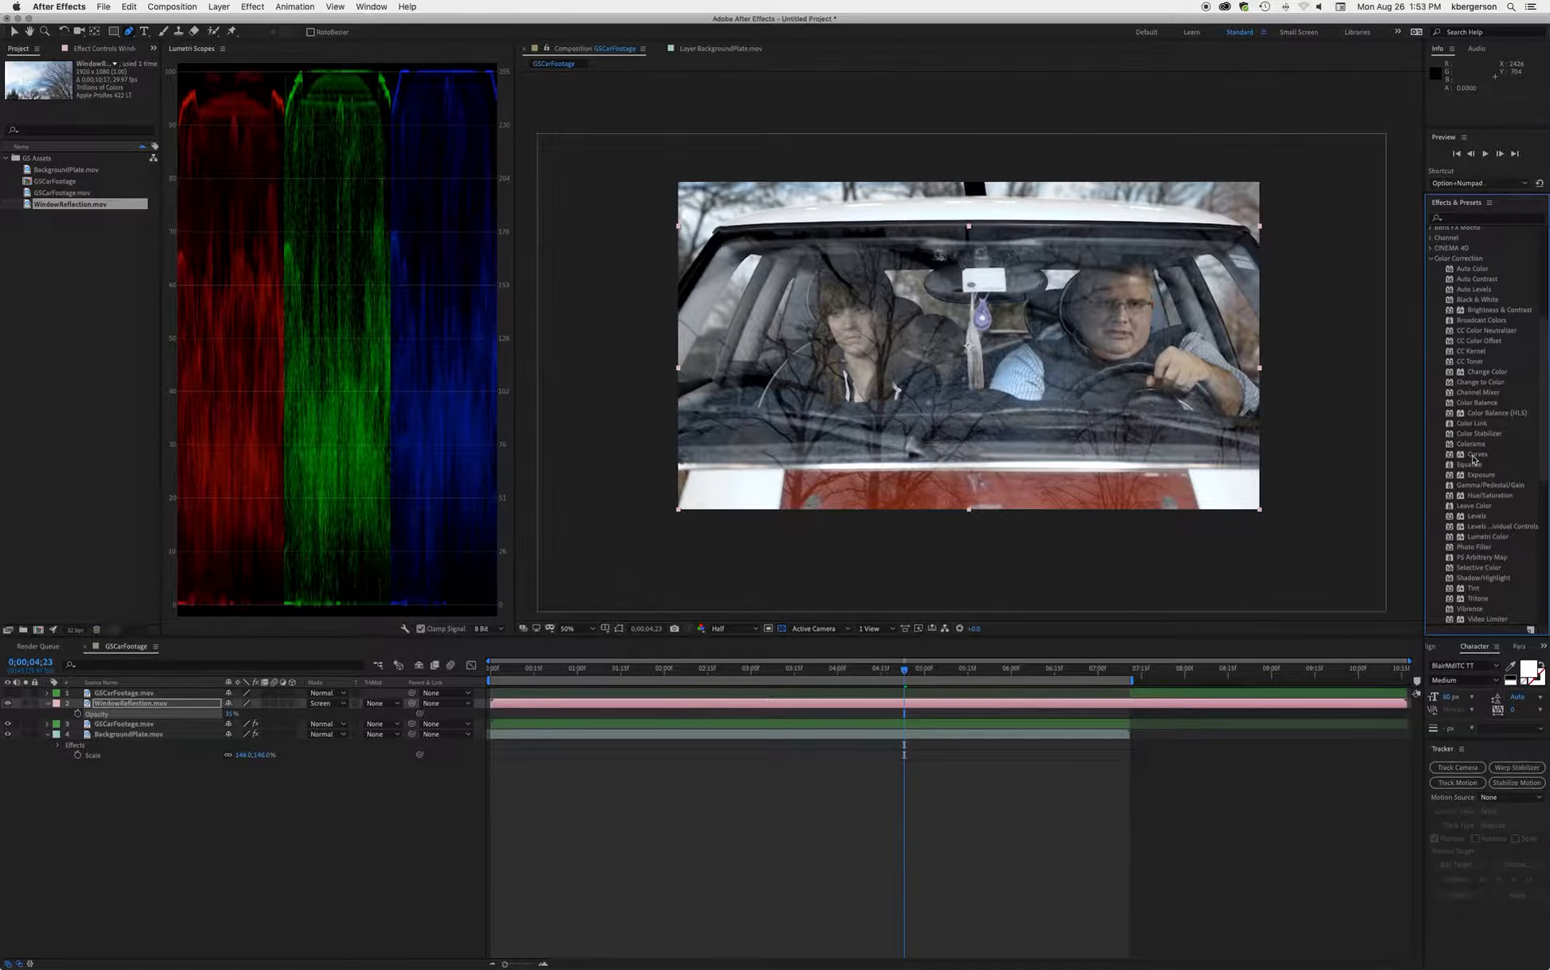
scroll(1453, 478, down, 5)
click(1452, 482)
drag(1452, 488, 807, 707)
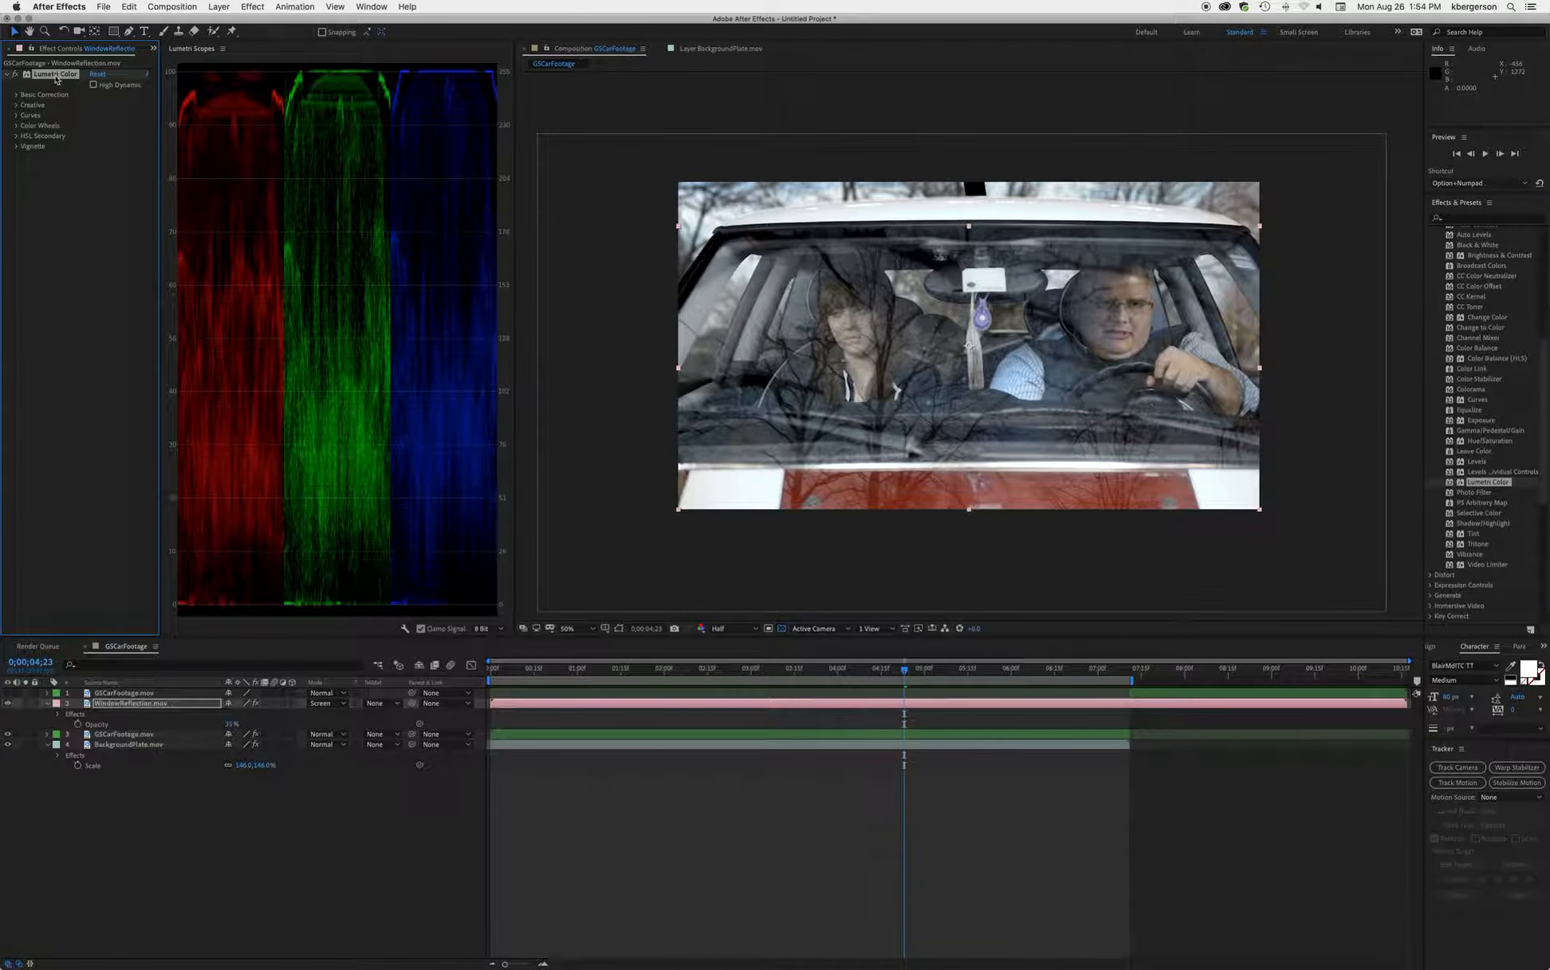
Step: Raise the Lumetri Color Shadows of the WindowReflection layer to 100 and preview the composite
click(16, 95)
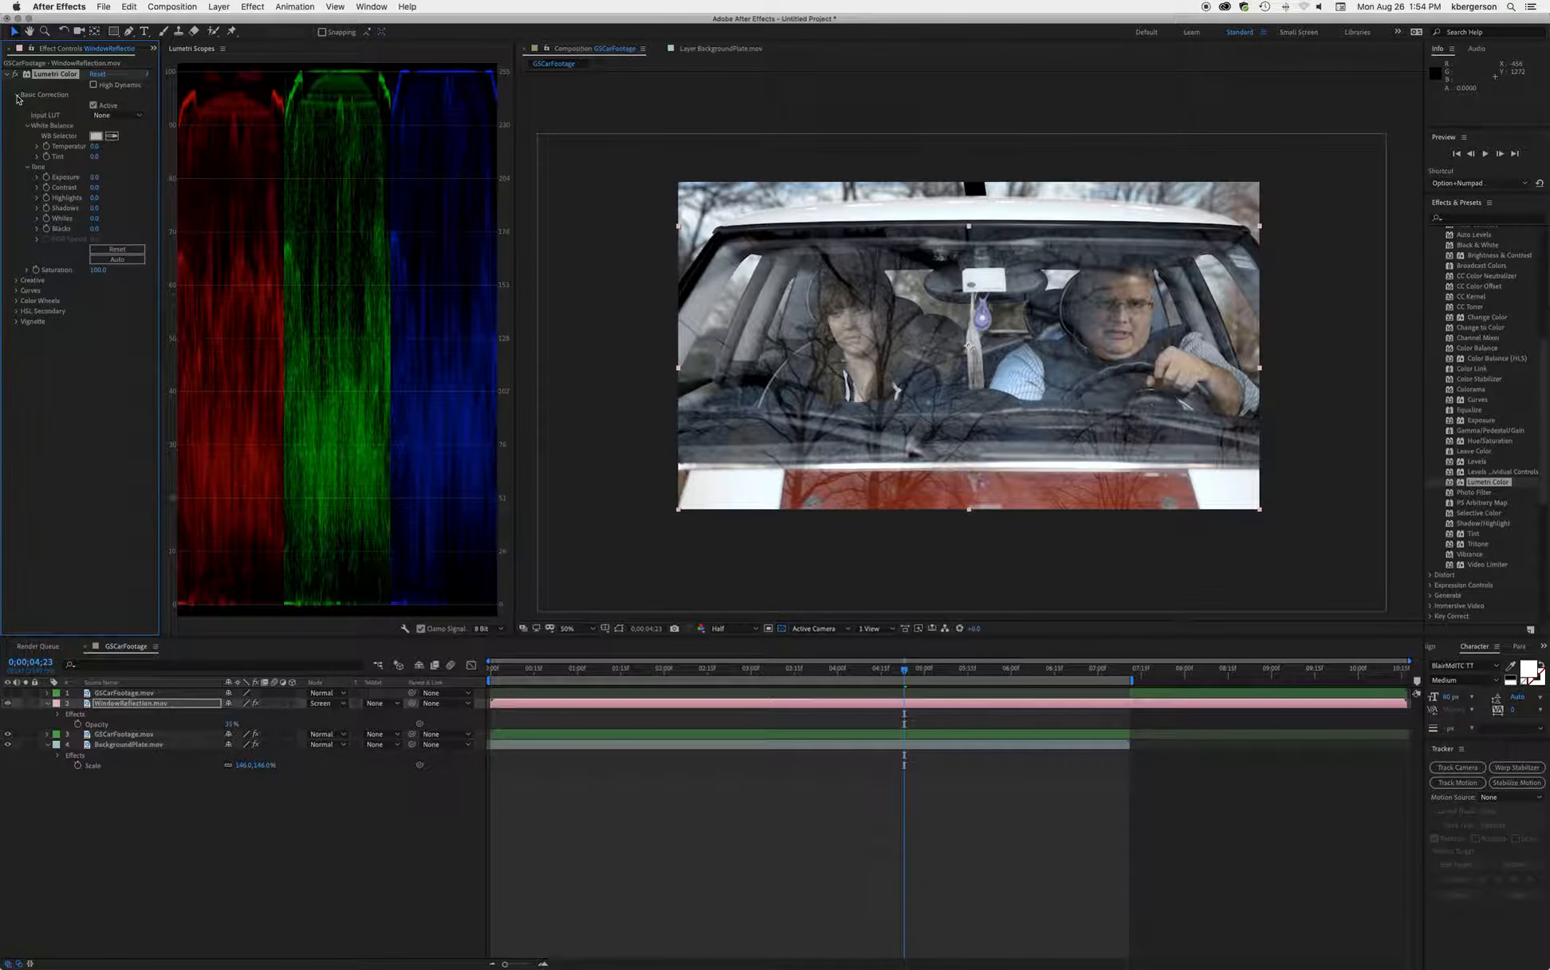
click(37, 229)
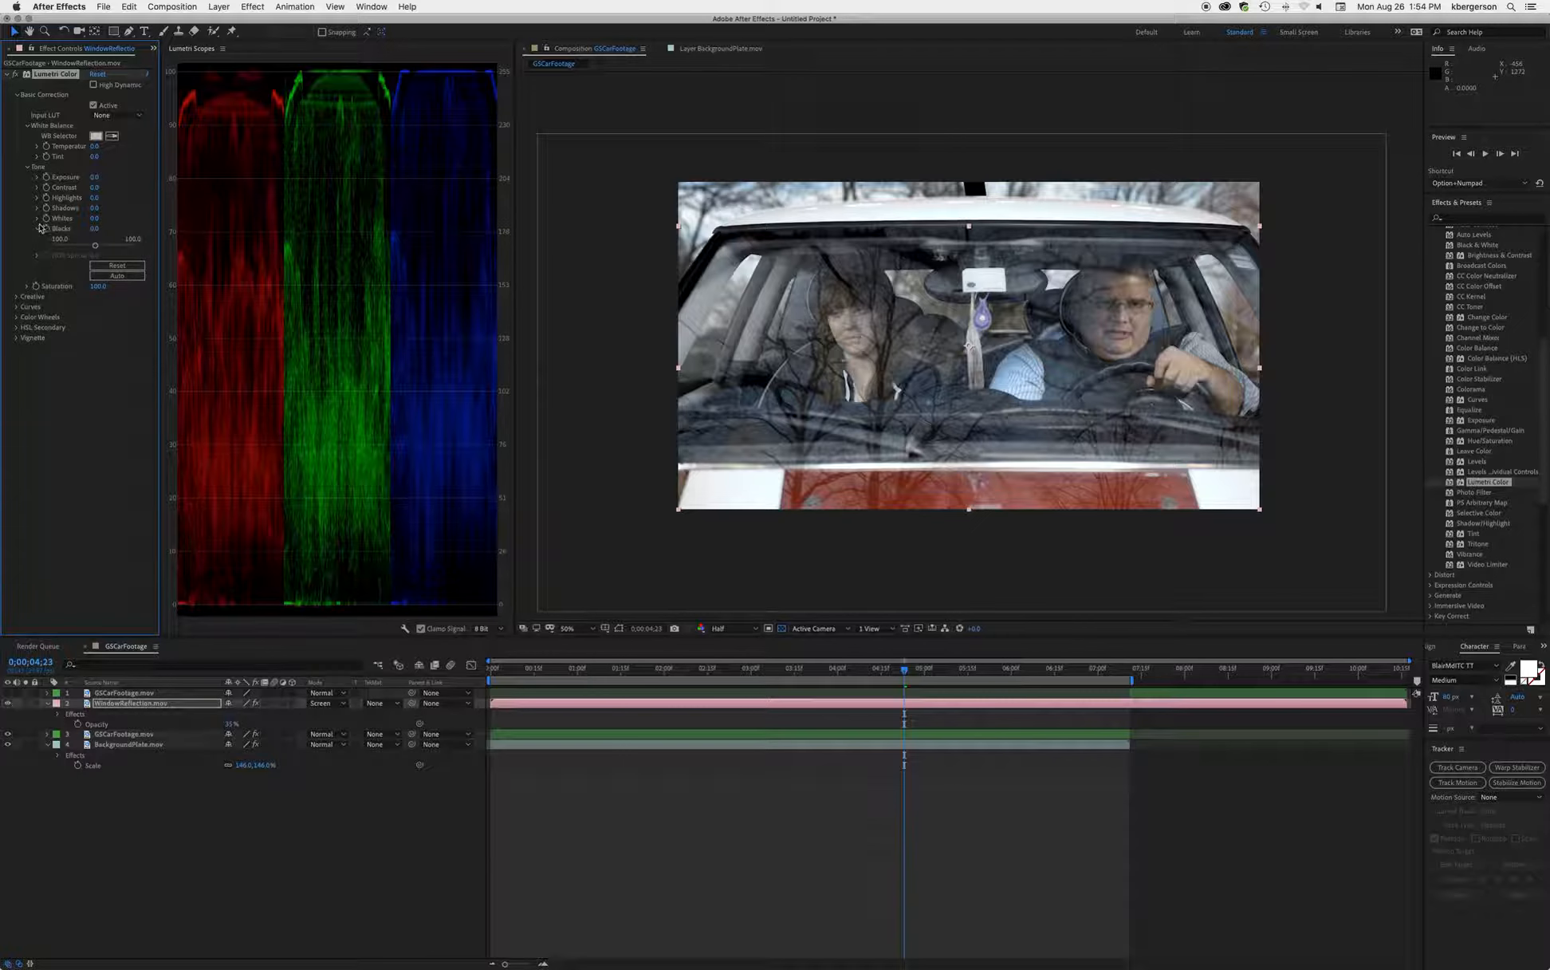
click(38, 208)
drag(94, 231, 152, 236)
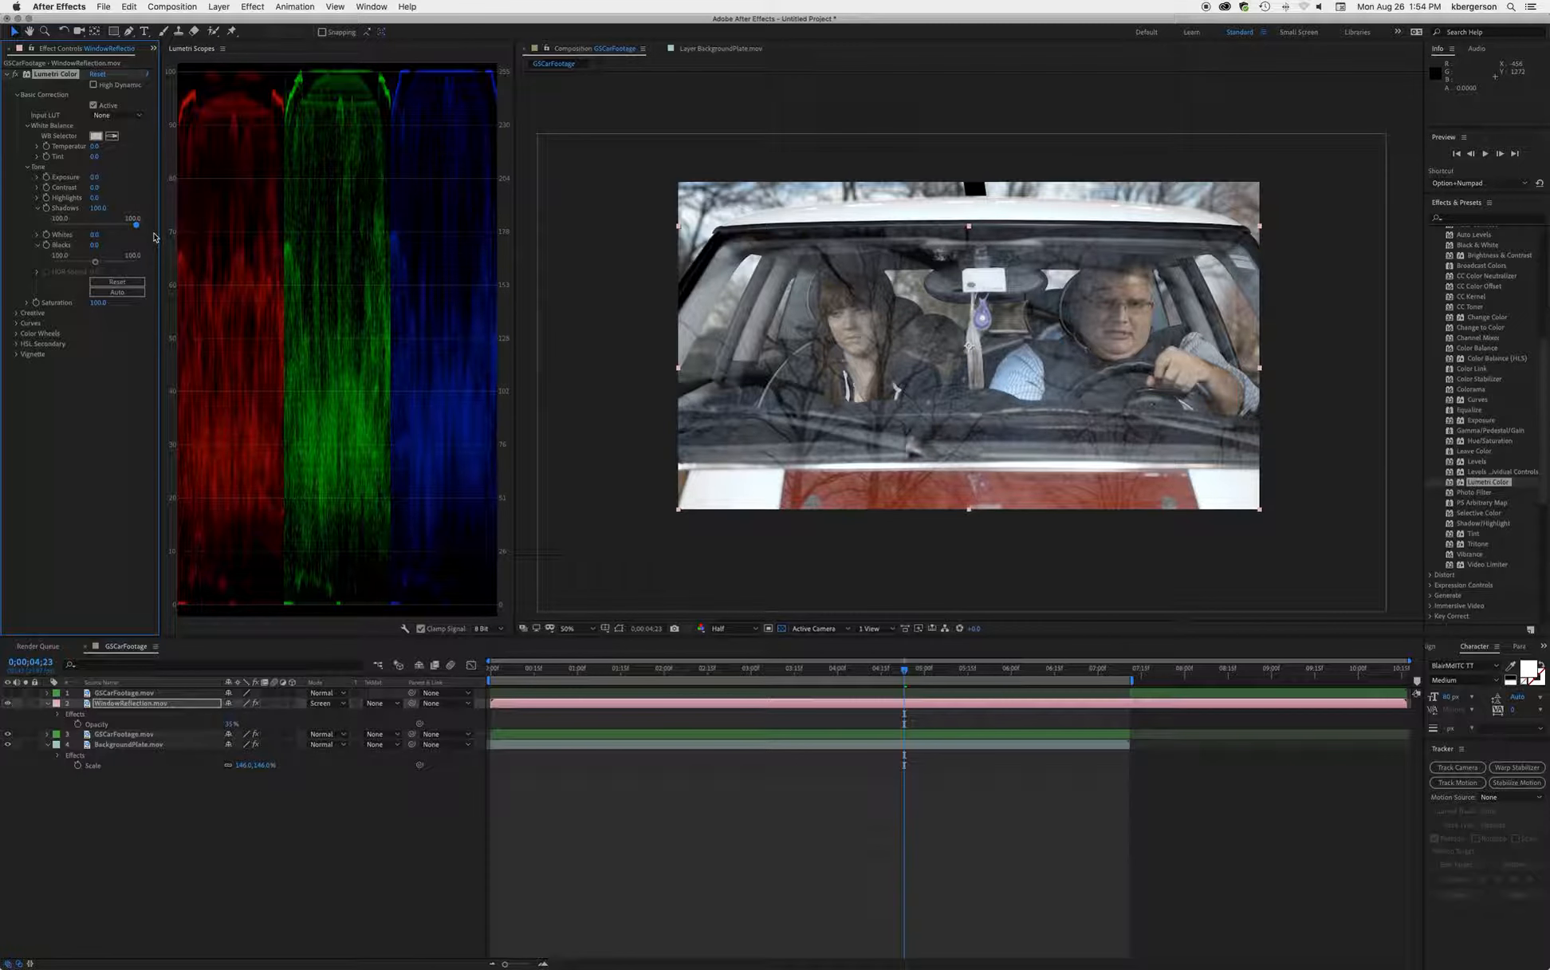
click(911, 667)
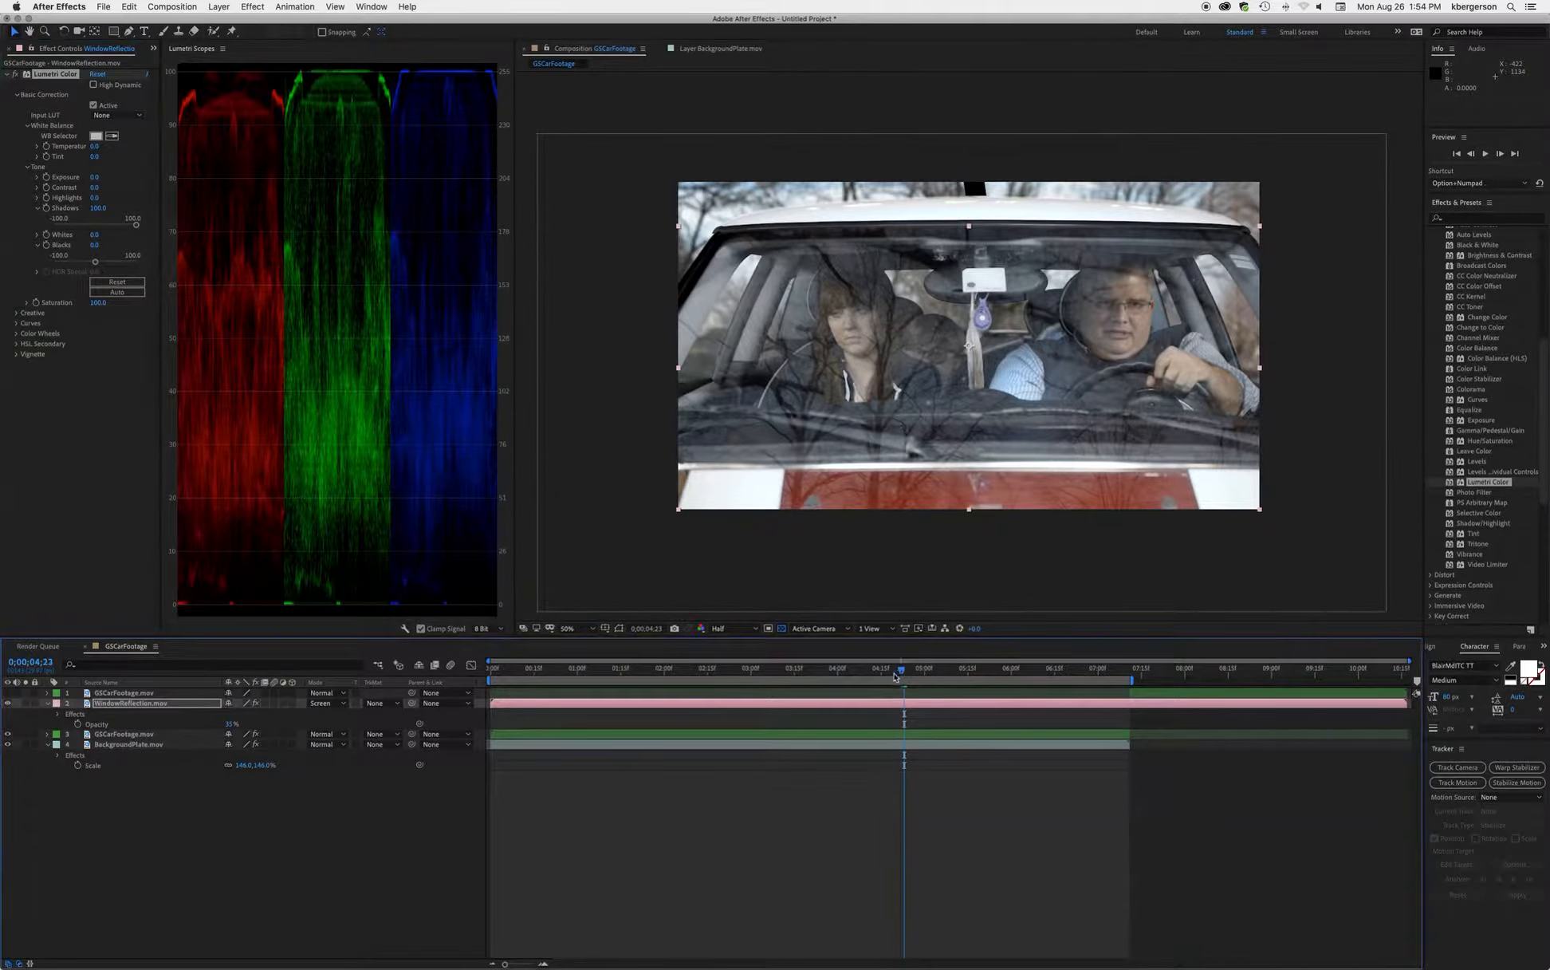
key(space)
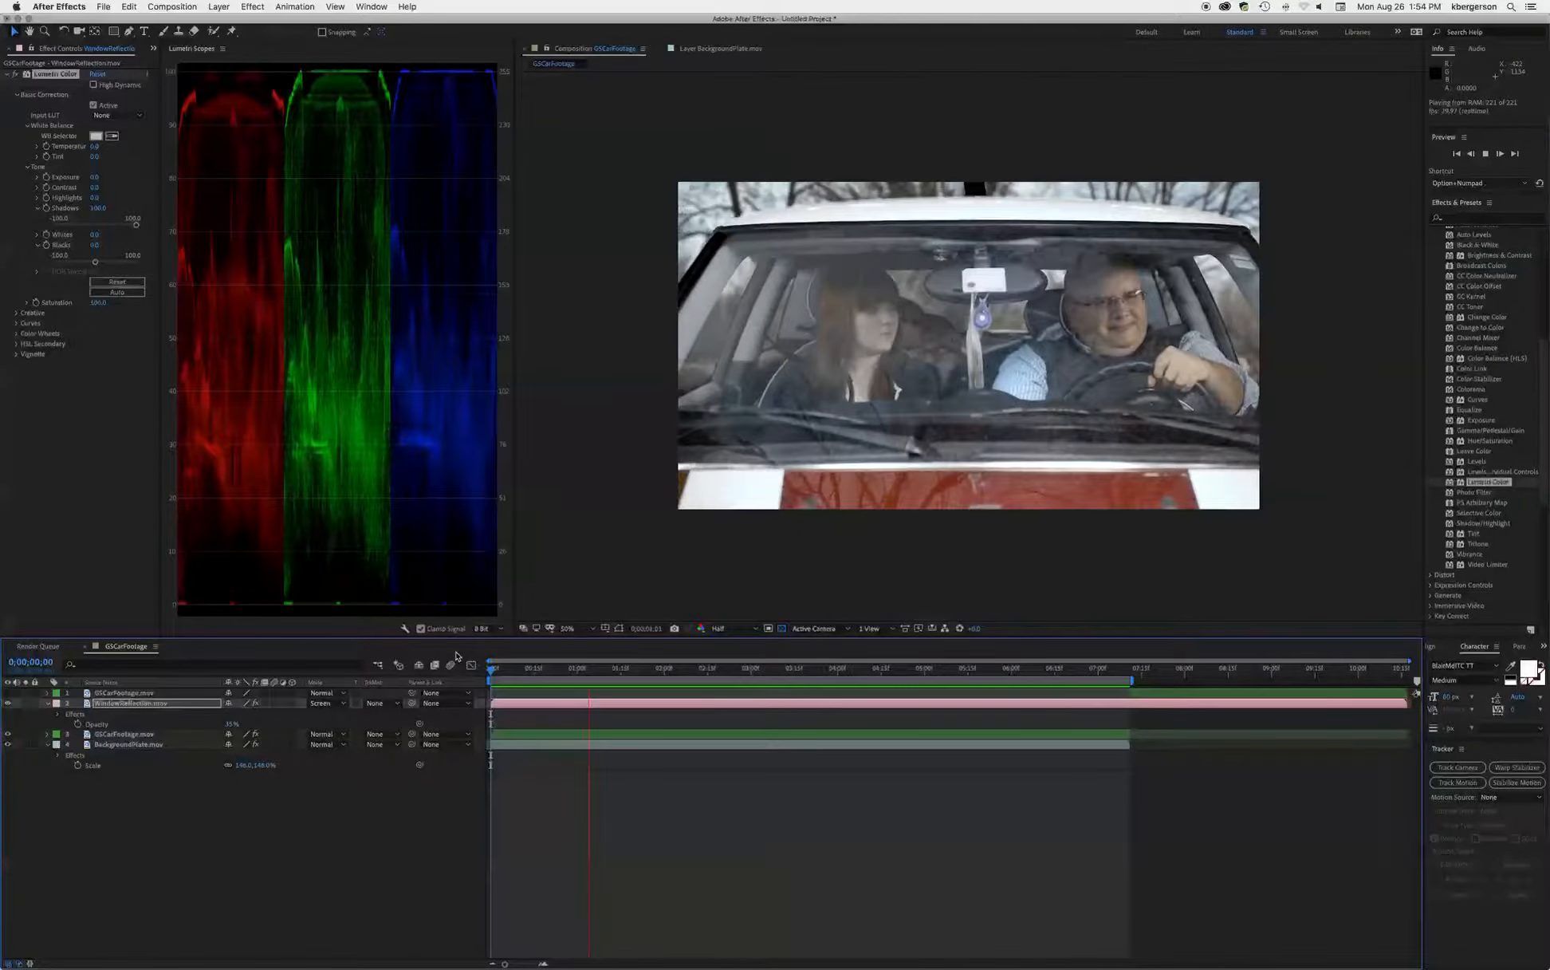
key(space)
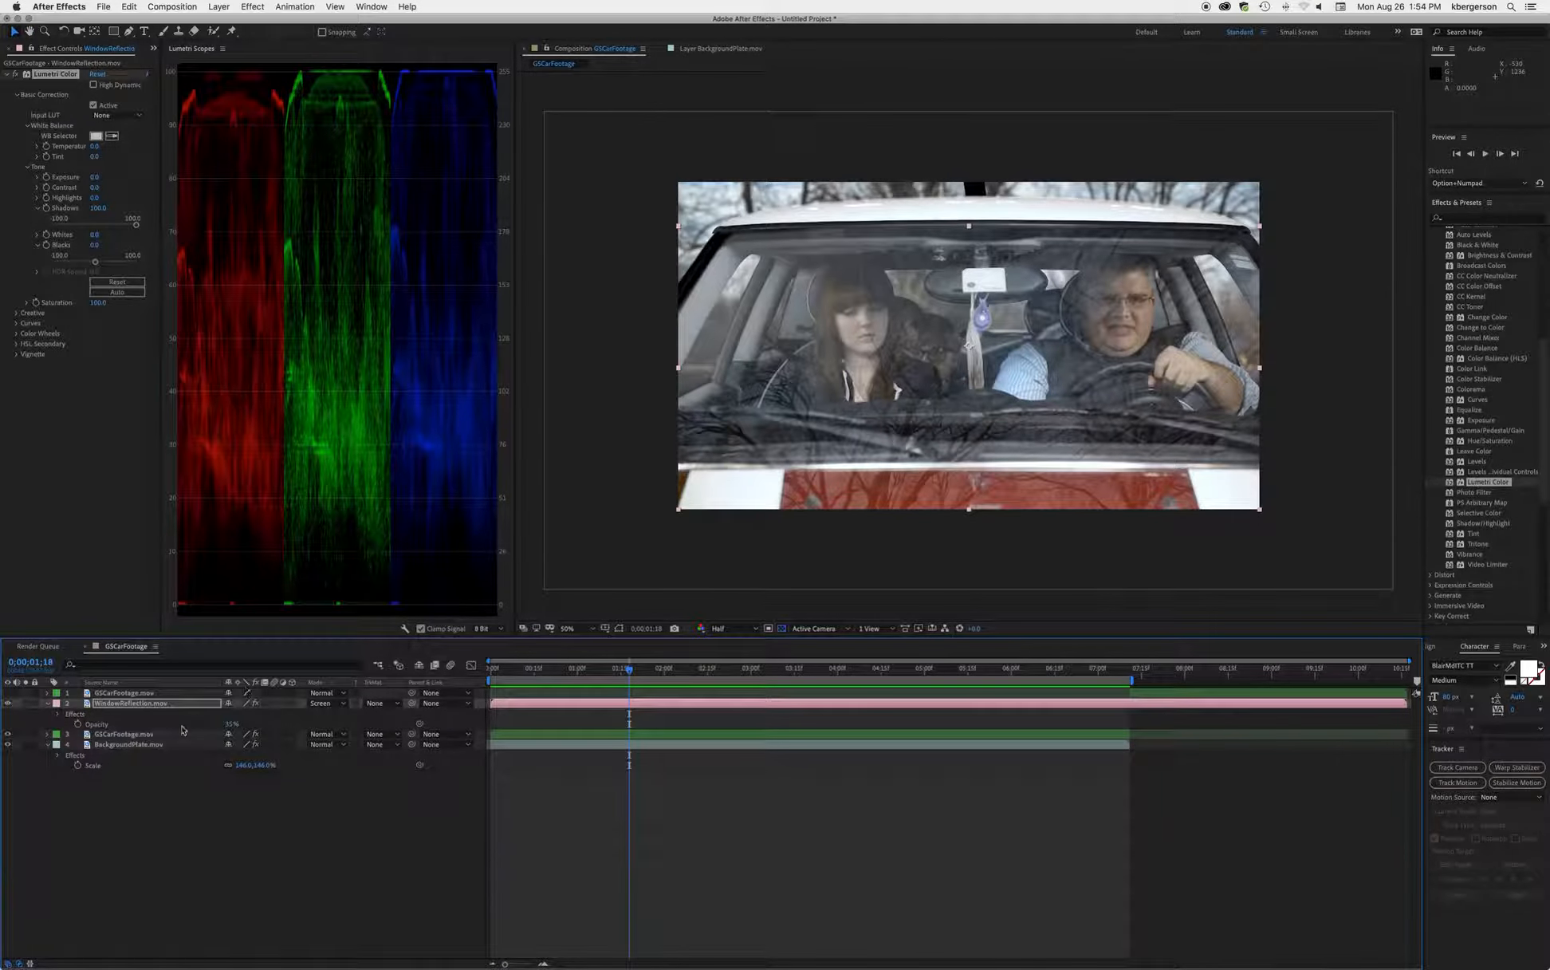
Step: Try a lower opacity on the WindowReflection layer in a preview
click(231, 727)
key(Return)
key(space)
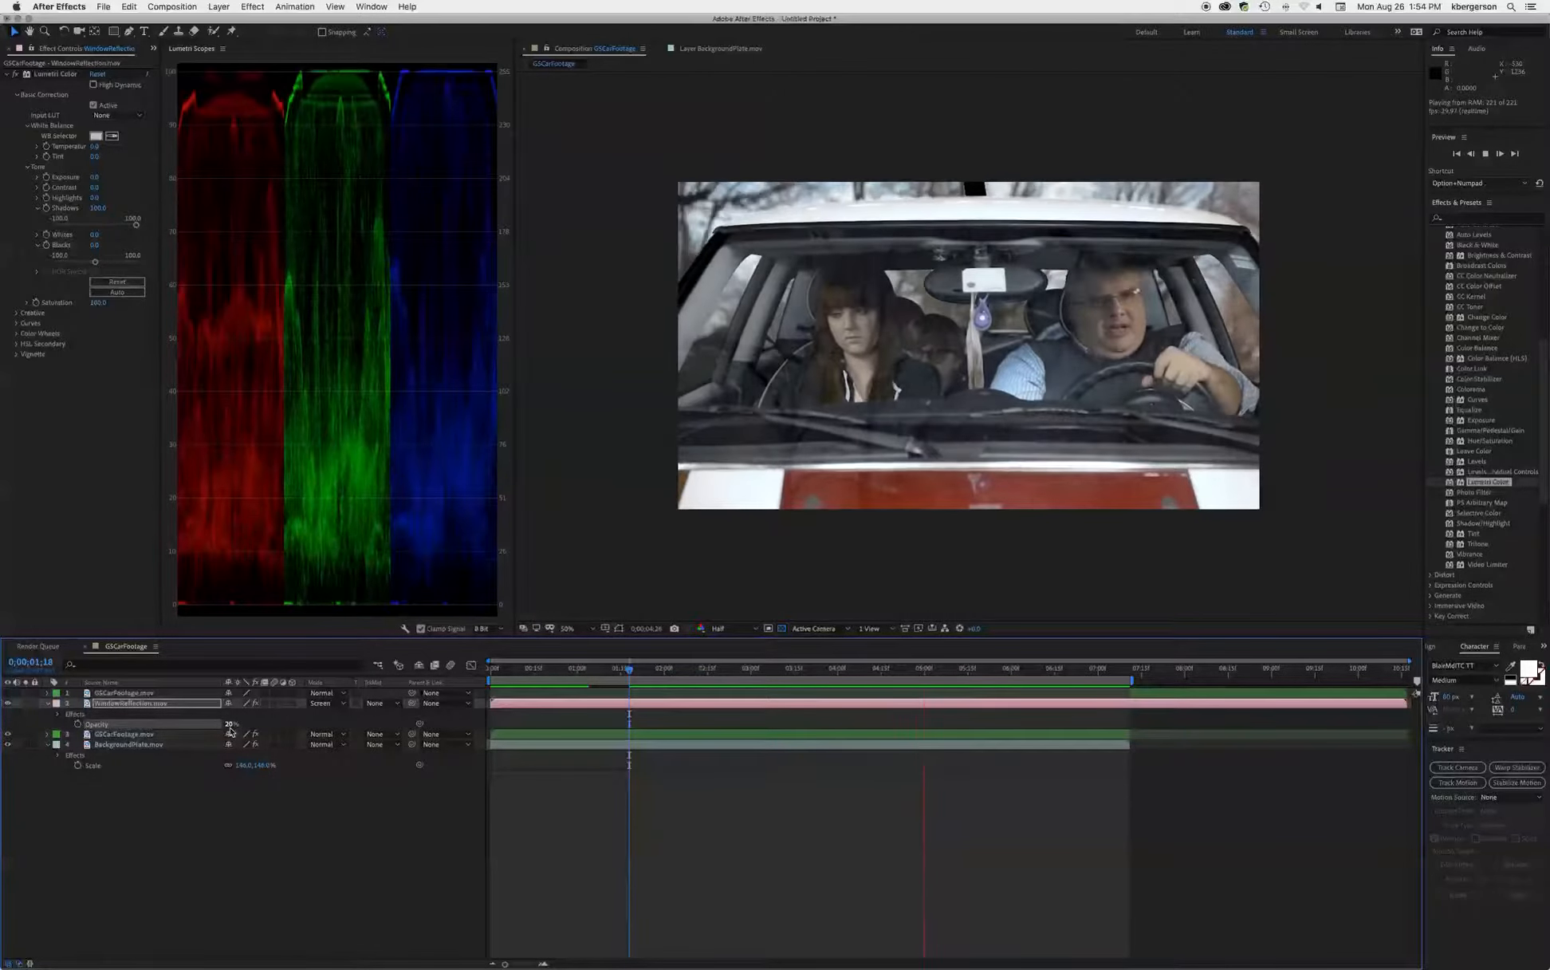
key(space)
Step: Set the WindowReflection layer's opacity to 15% and preview the result
click(230, 724)
text(15)
key(Return)
key(space)
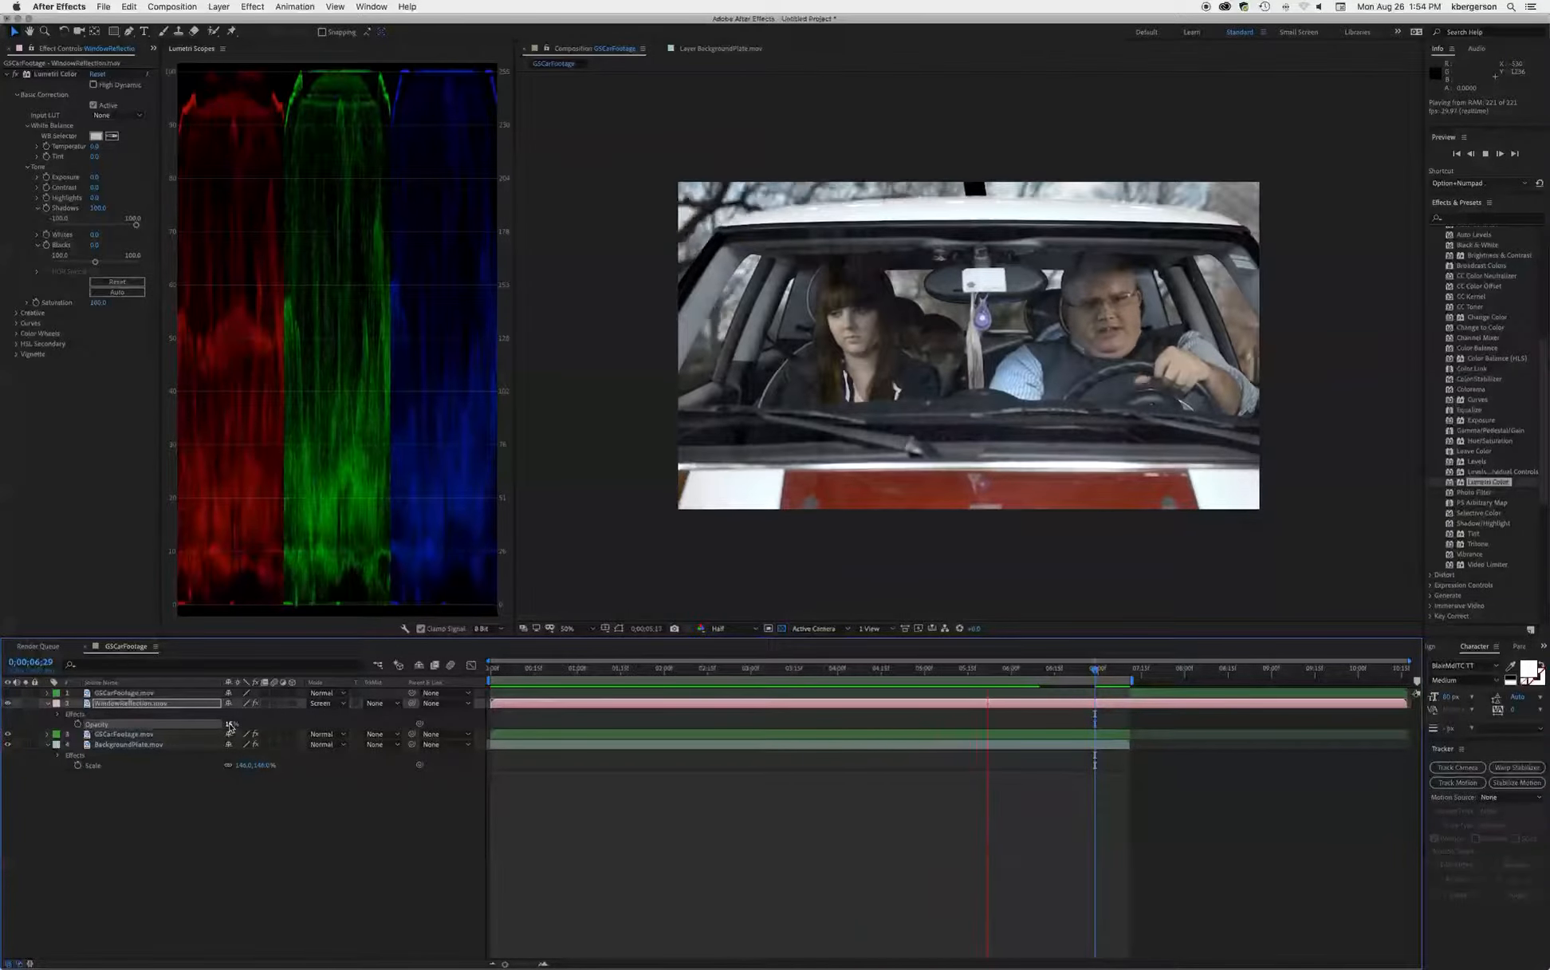
key(space)
Step: Create a new adjustment layer directly above the WindowReflection layer
click(226, 6)
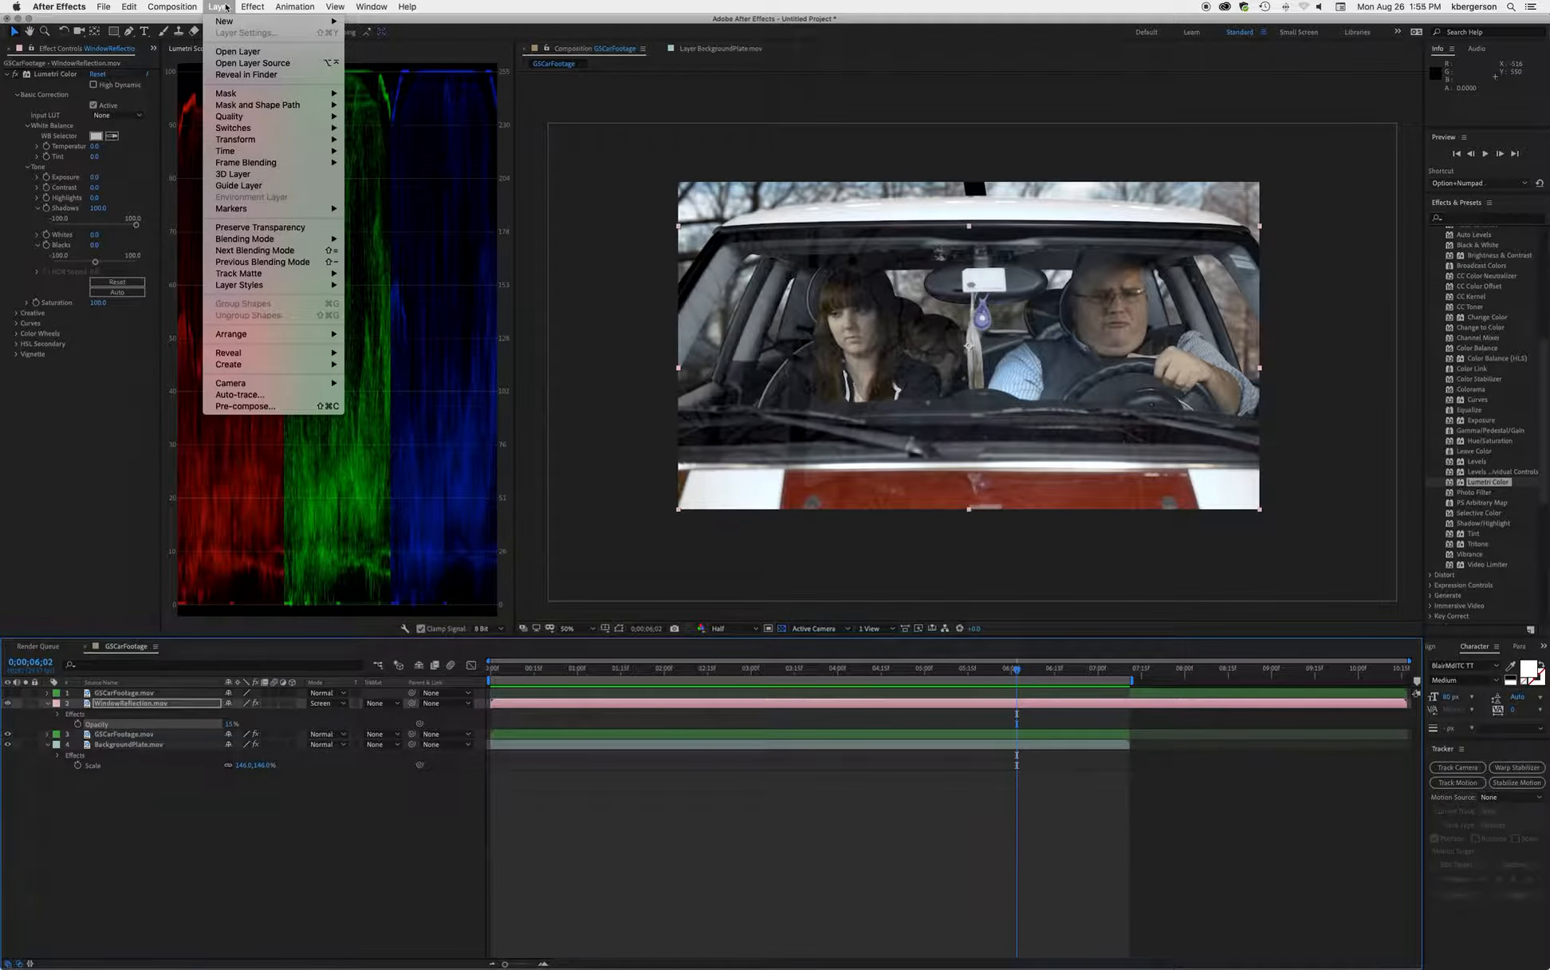
mouse_move(303, 22)
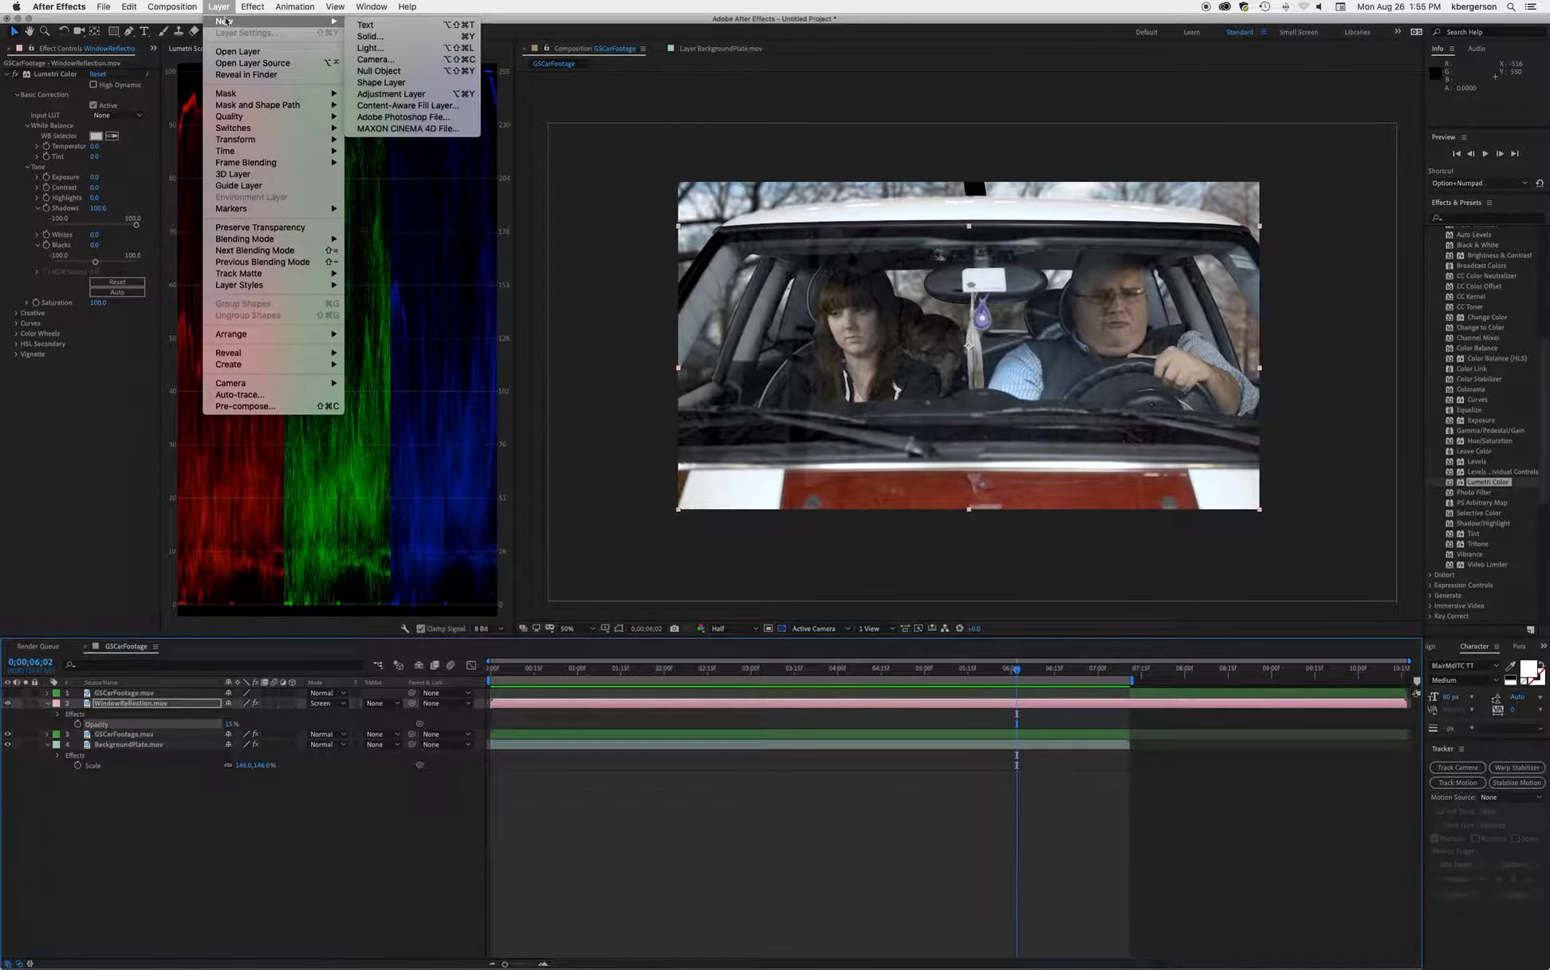
click(380, 94)
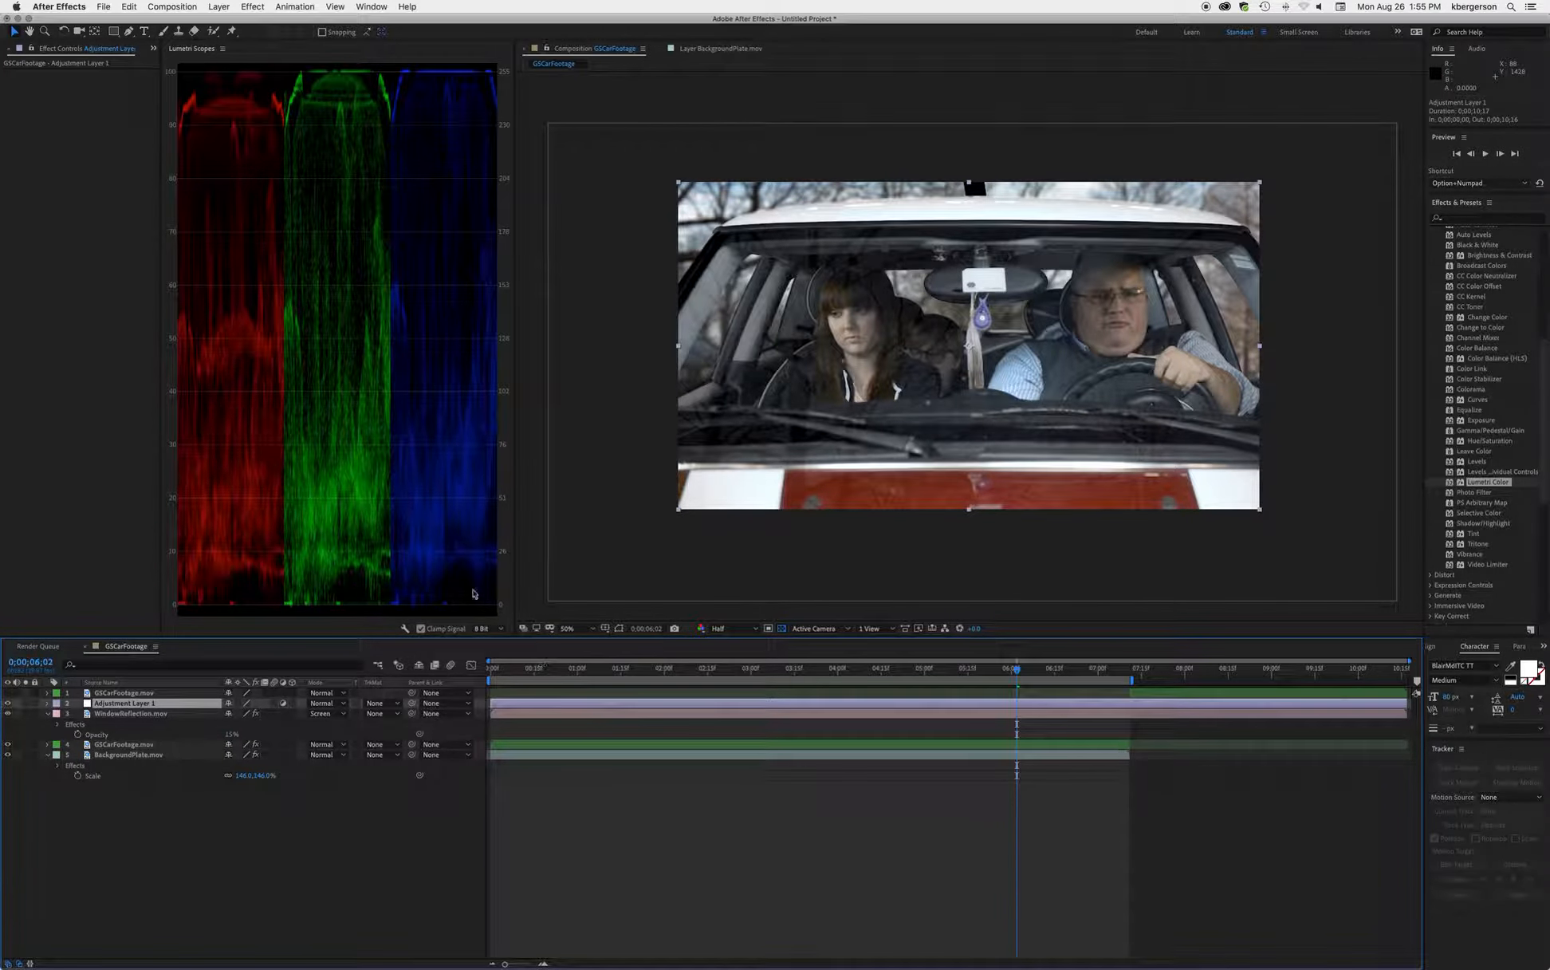
Step: Add a full-frame elliptical mask to the adjustment layer with the Ellipse tool and show its outline in the composition view
click(113, 31)
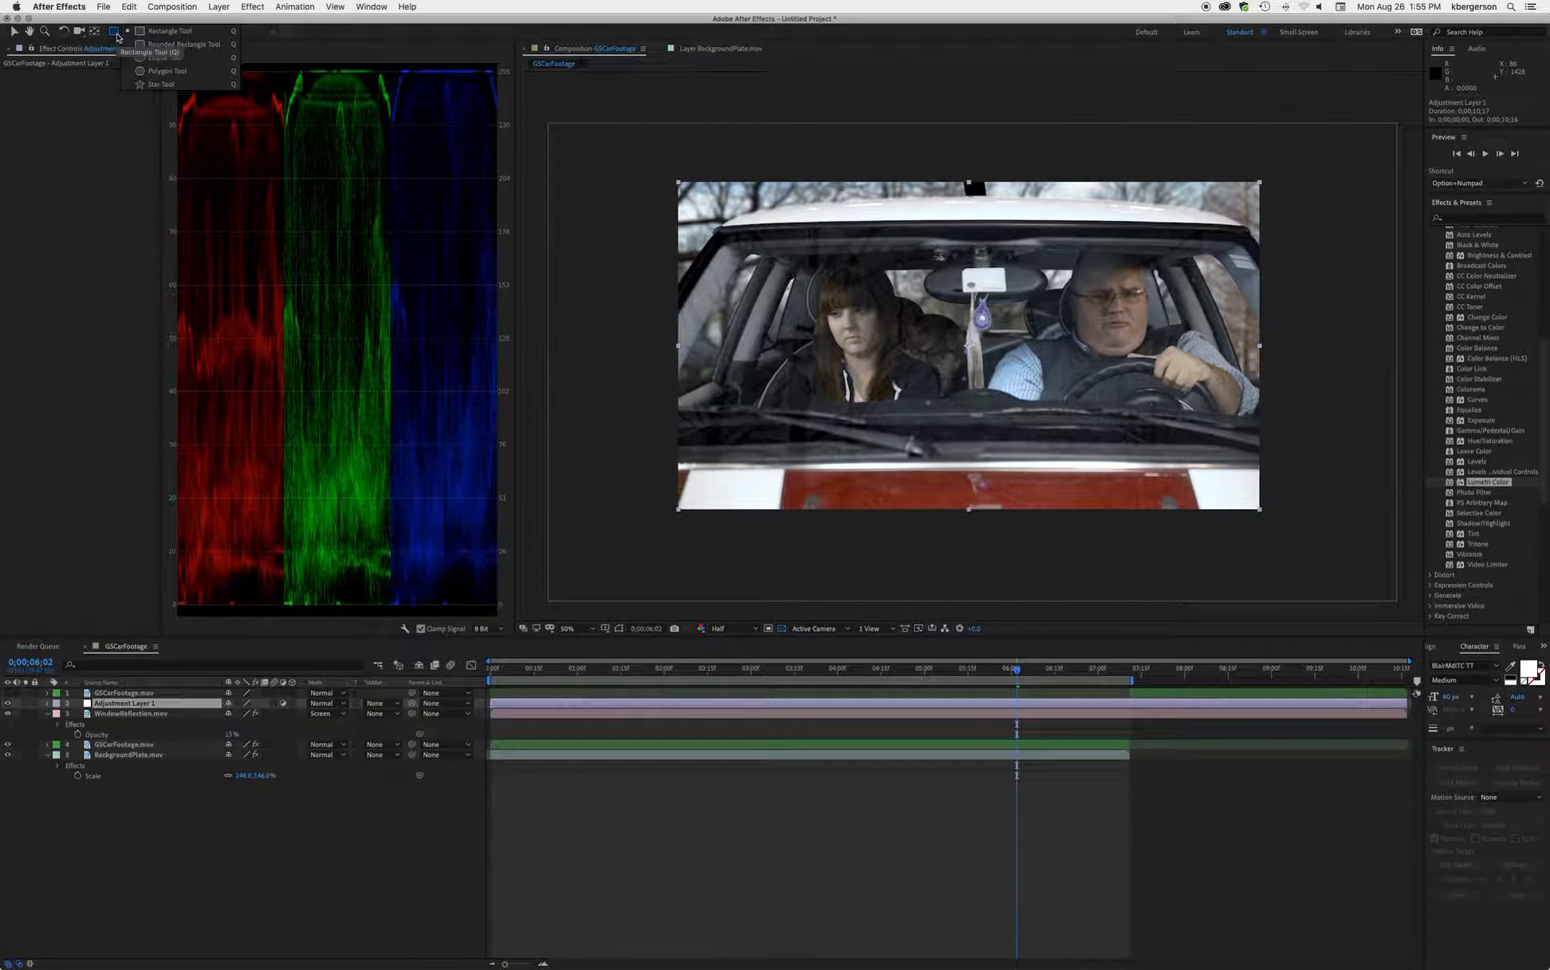
click(146, 58)
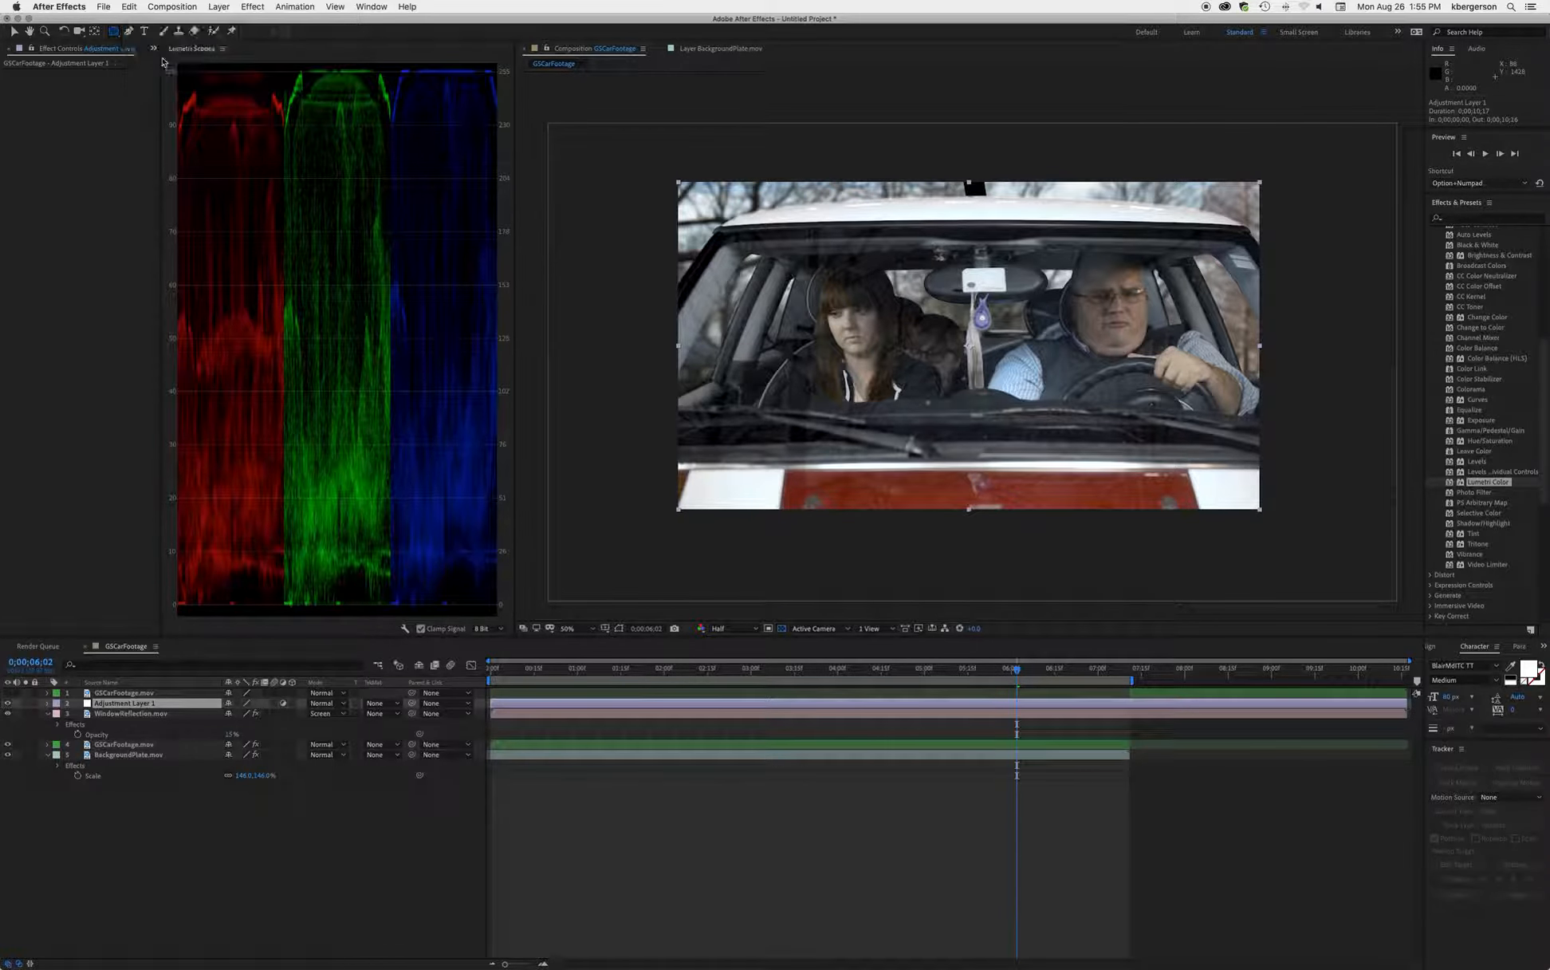
double_click(113, 31)
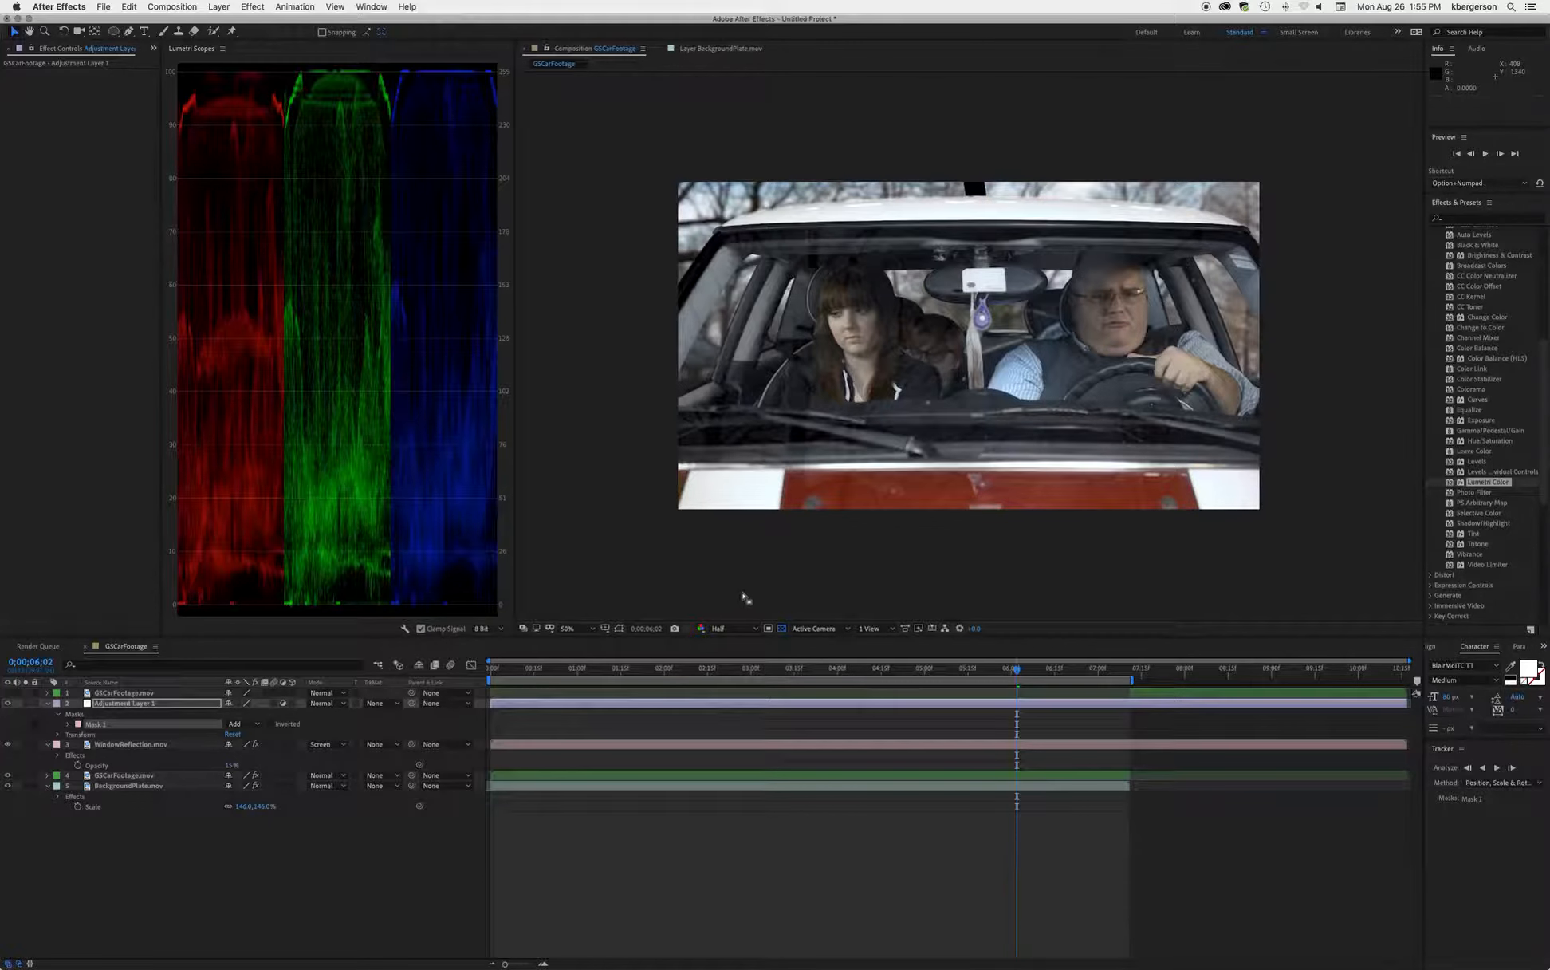
click(619, 628)
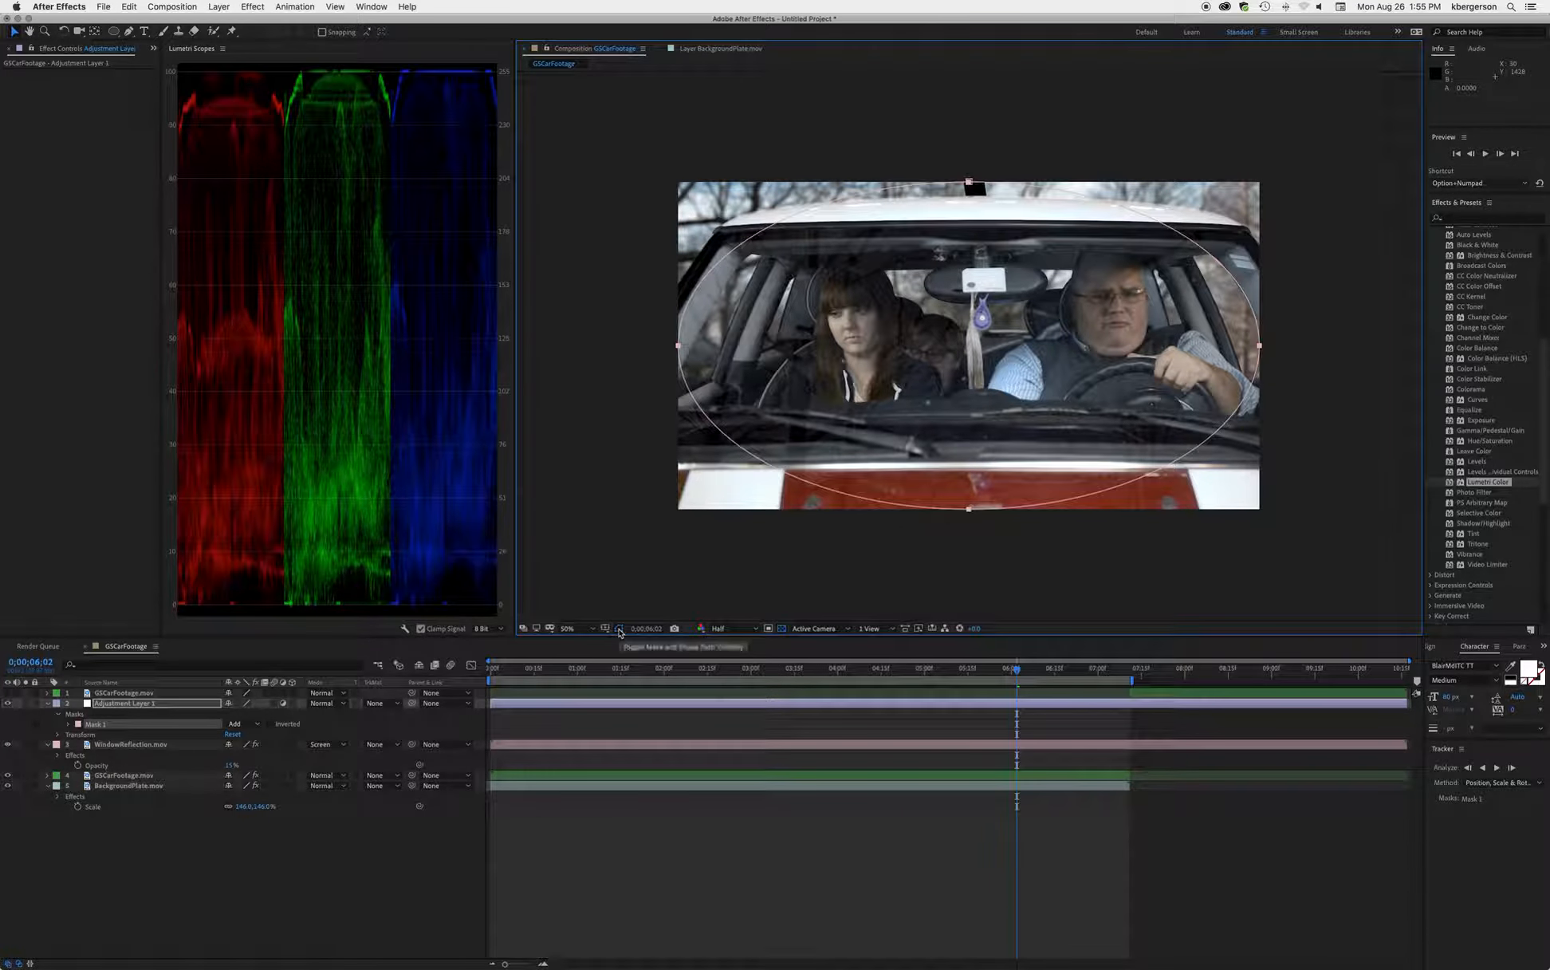
Step: Shrink the elliptical mask by moving its four vertices inward so that it surrounds the two people behind the windshield
drag(980, 494, 937, 542)
drag(974, 484, 972, 467)
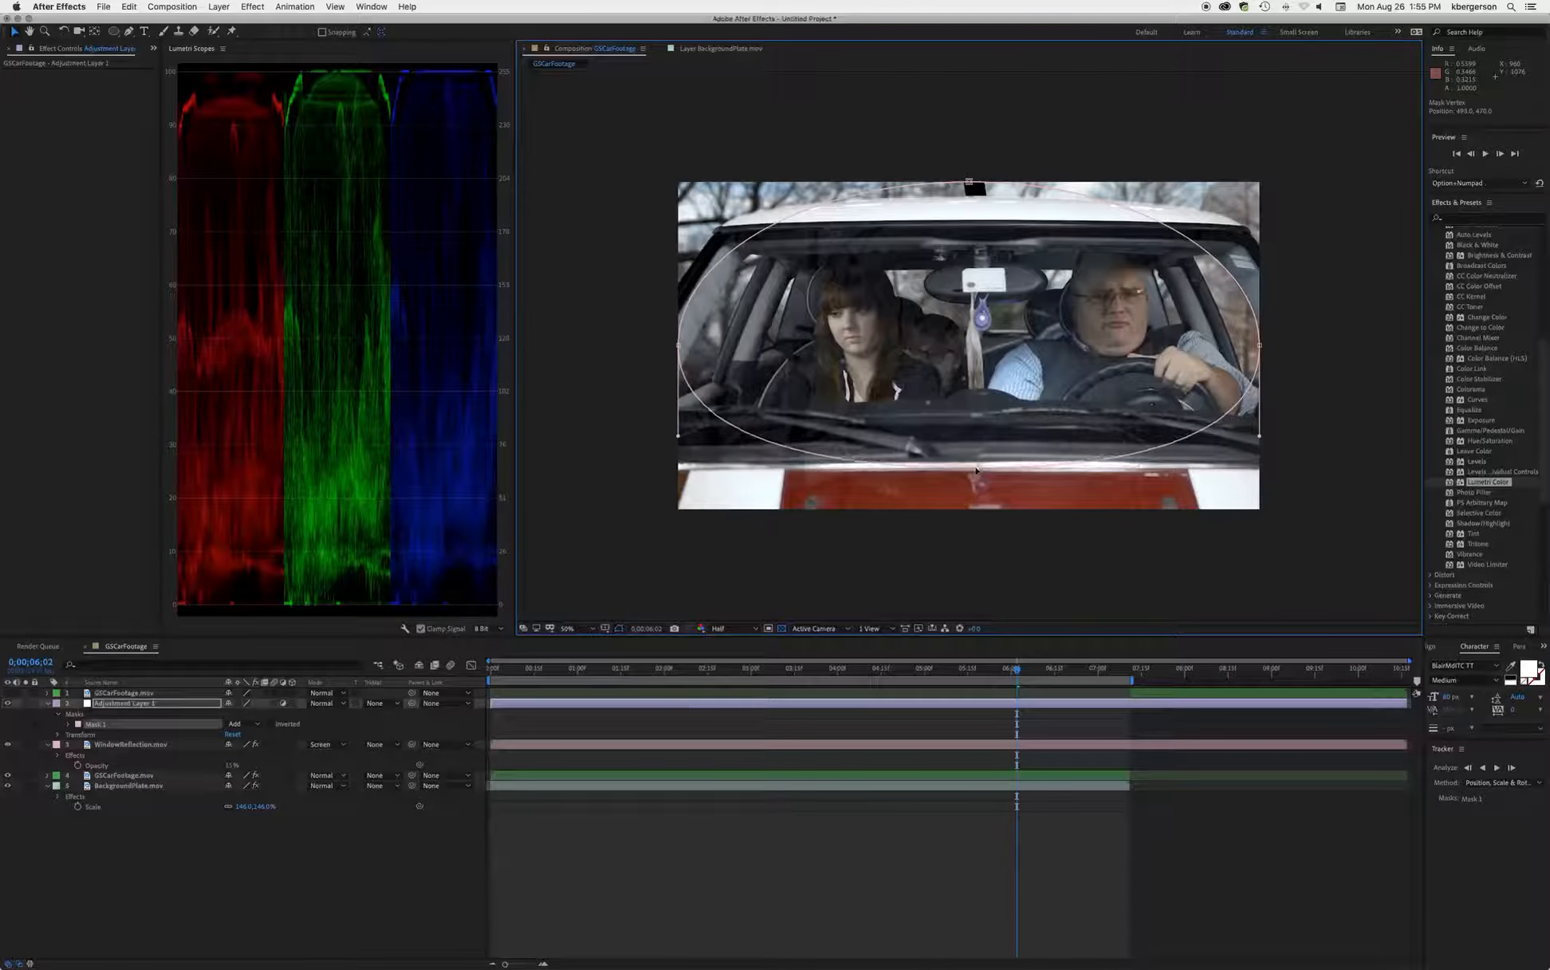
click(688, 346)
drag(696, 348, 744, 347)
drag(975, 187, 990, 222)
drag(1262, 349, 1210, 349)
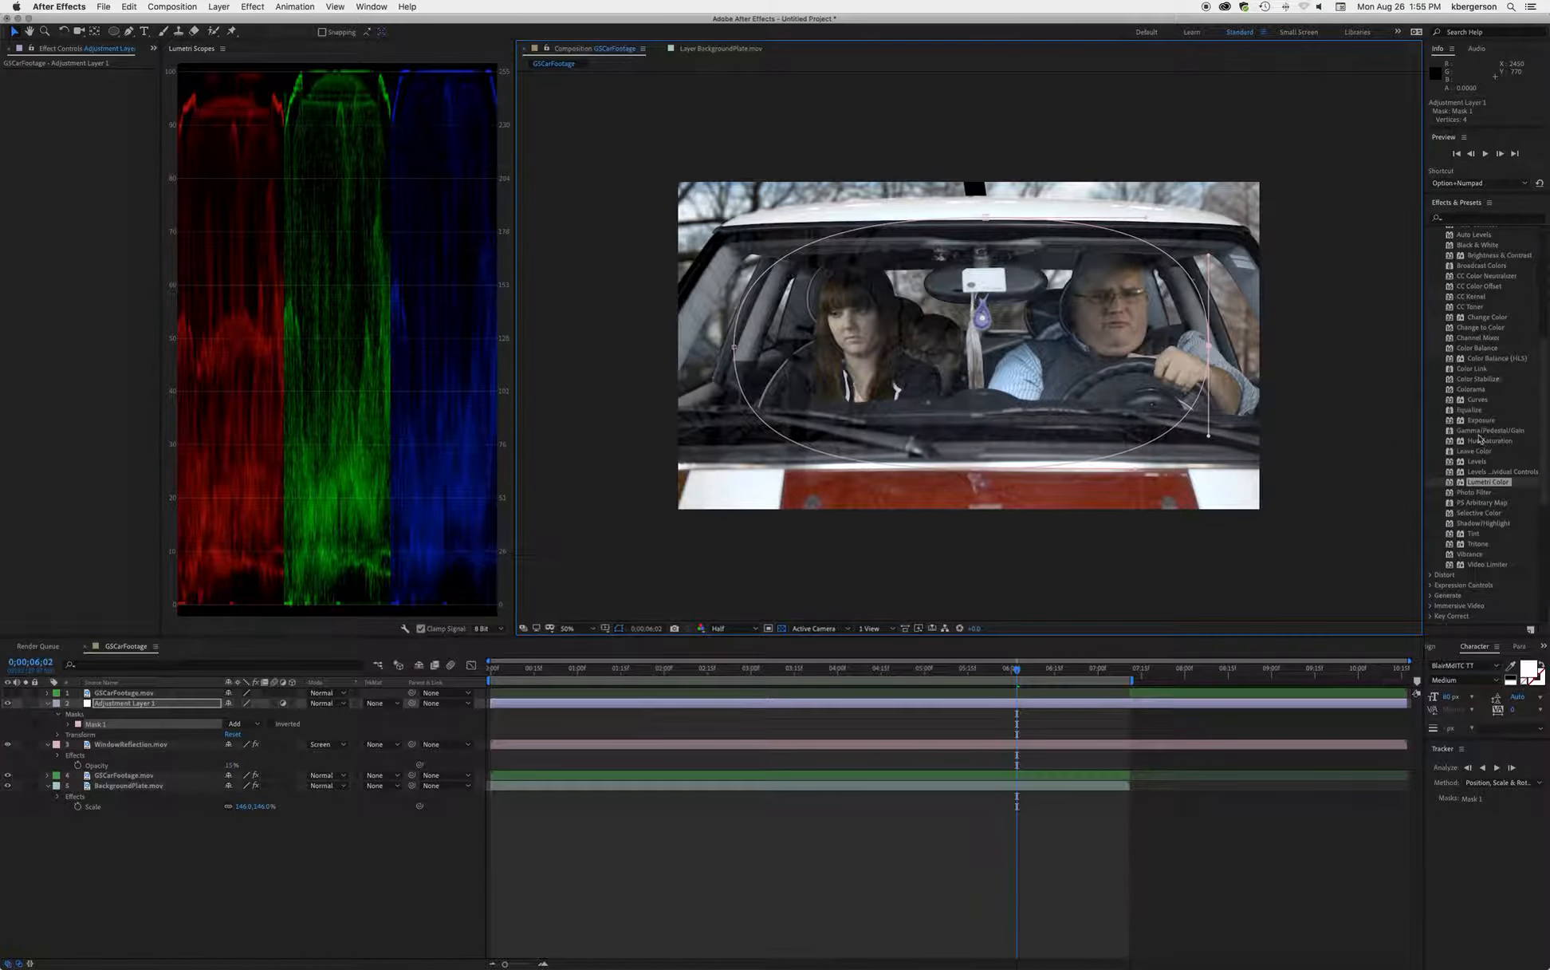
Step: Apply Lumetri Color to the adjustment layer and lower its Exposure by a little over one stop
drag(1450, 488, 878, 706)
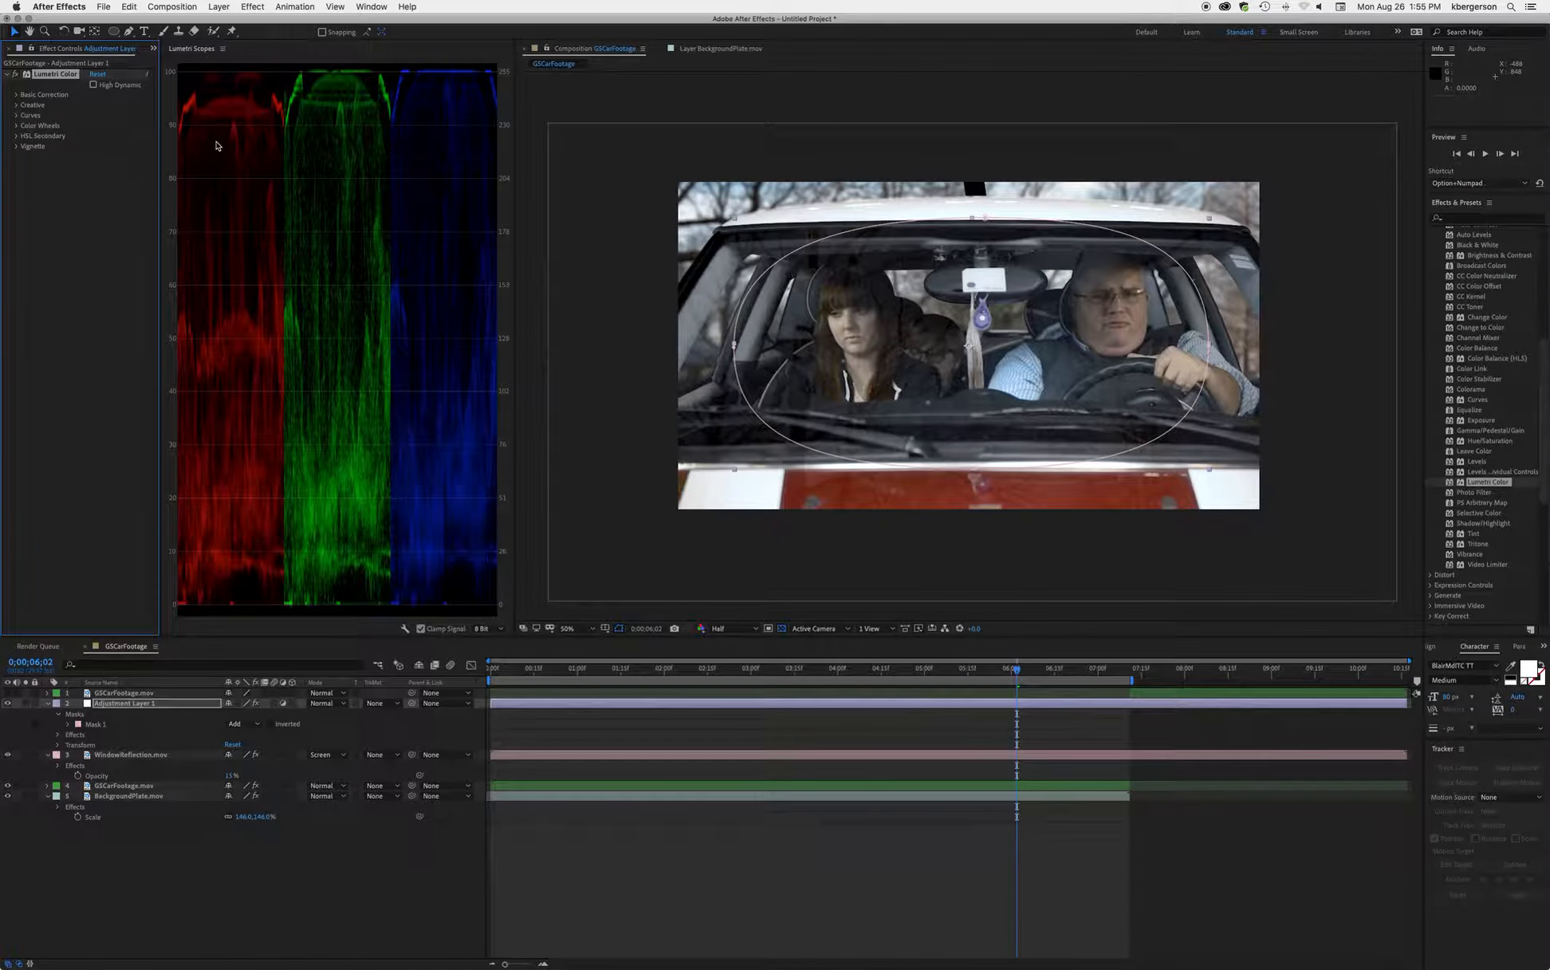
click(16, 95)
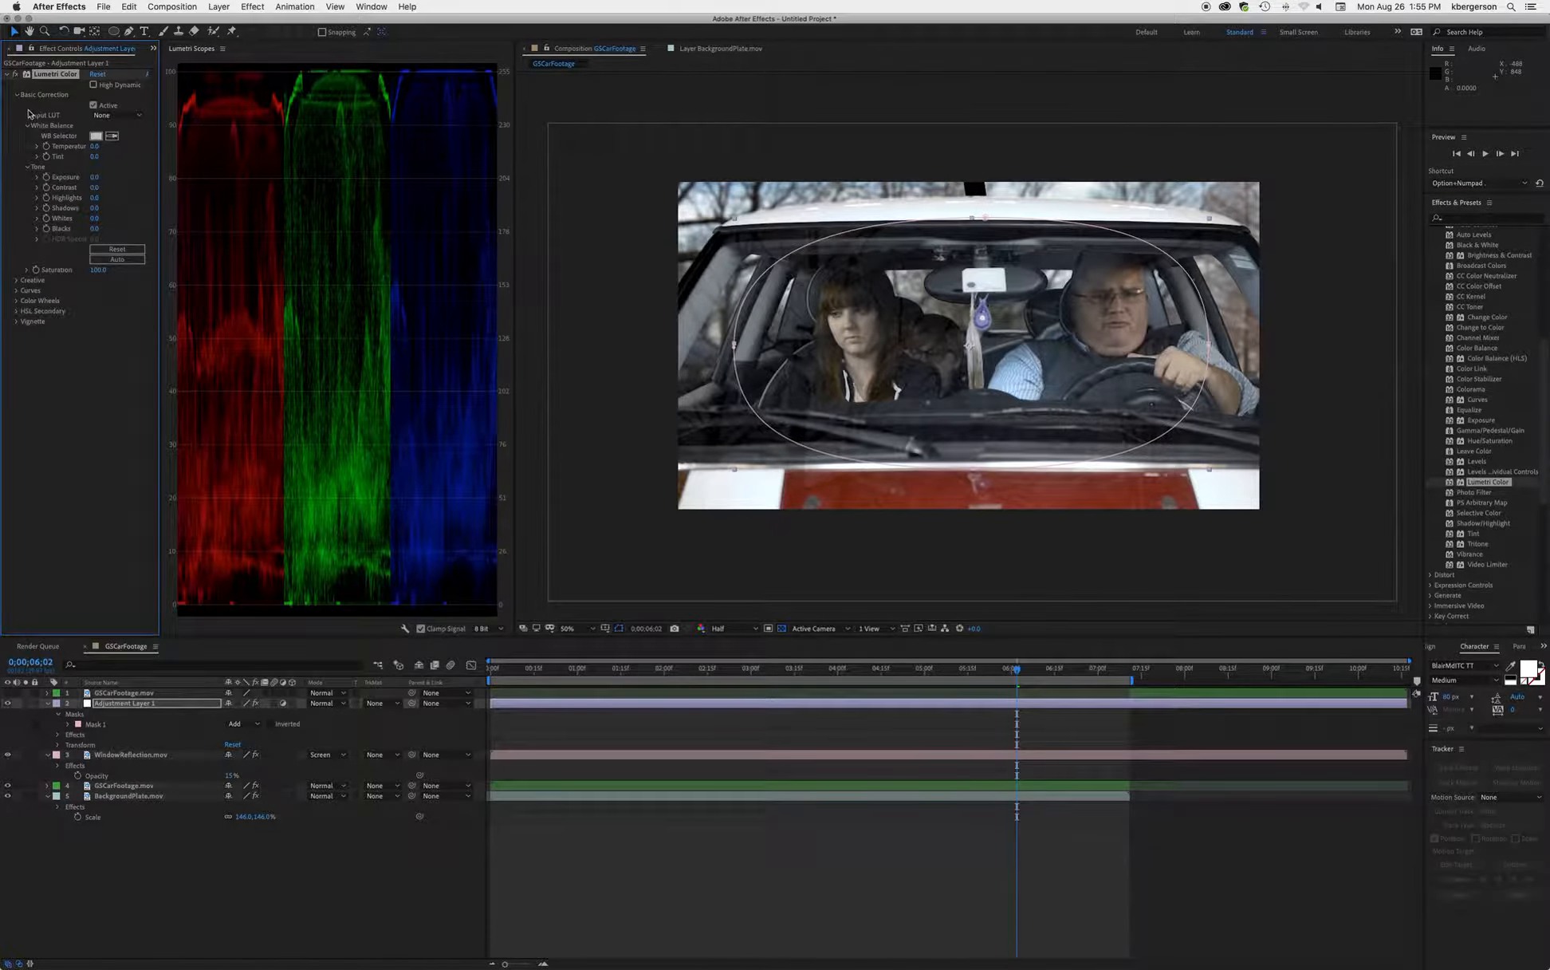
click(37, 177)
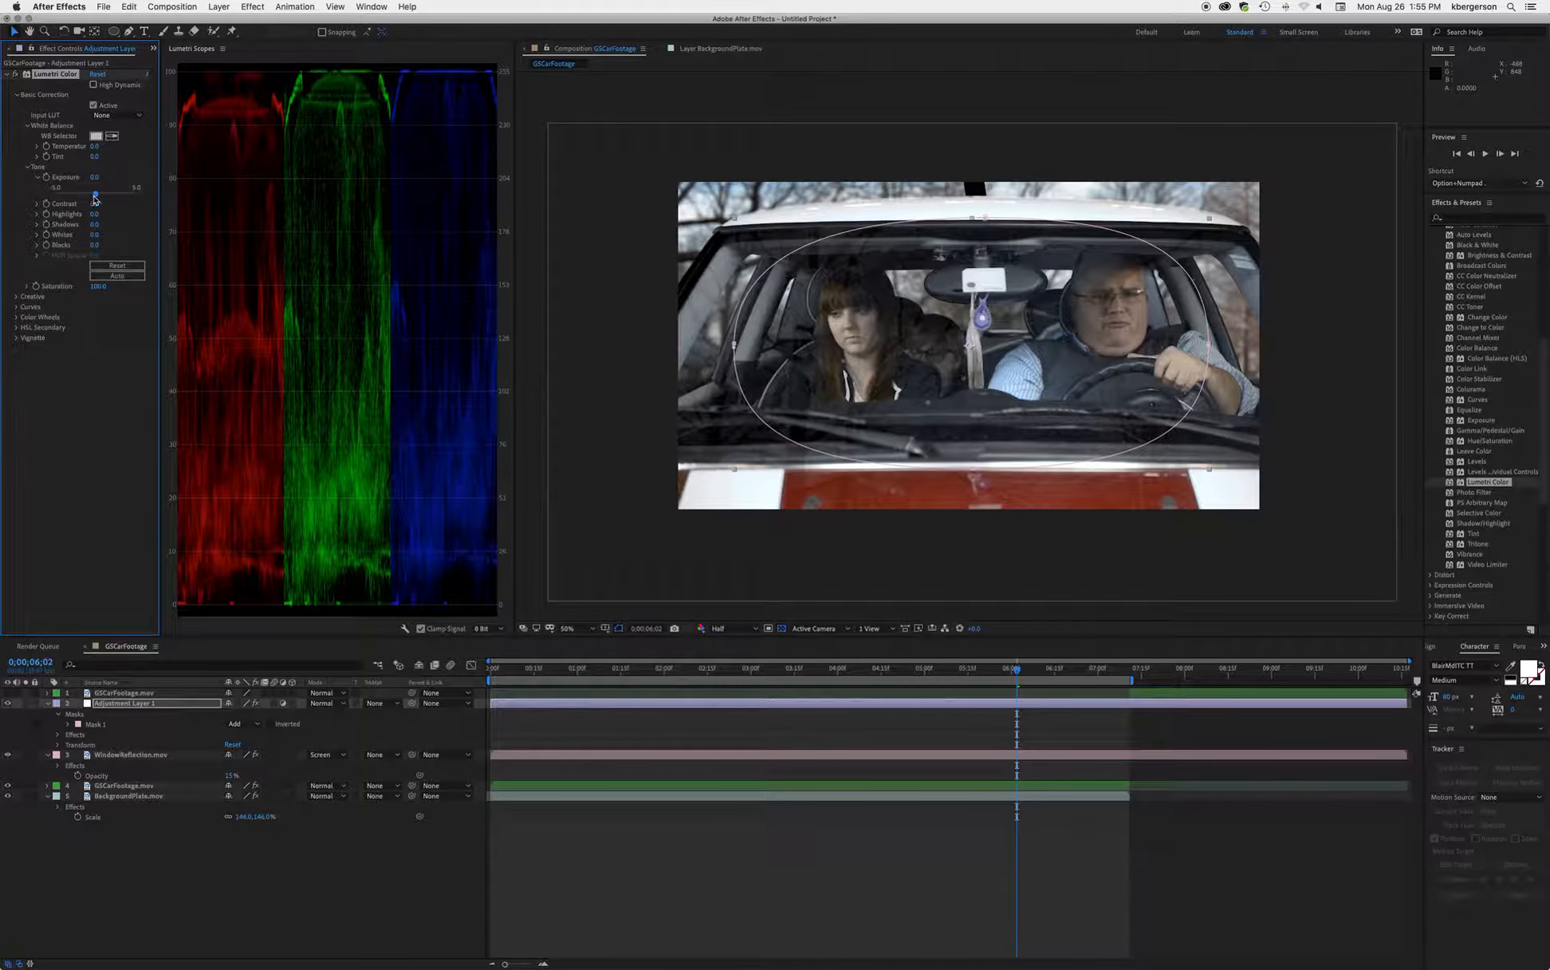
drag(95, 198, 84, 200)
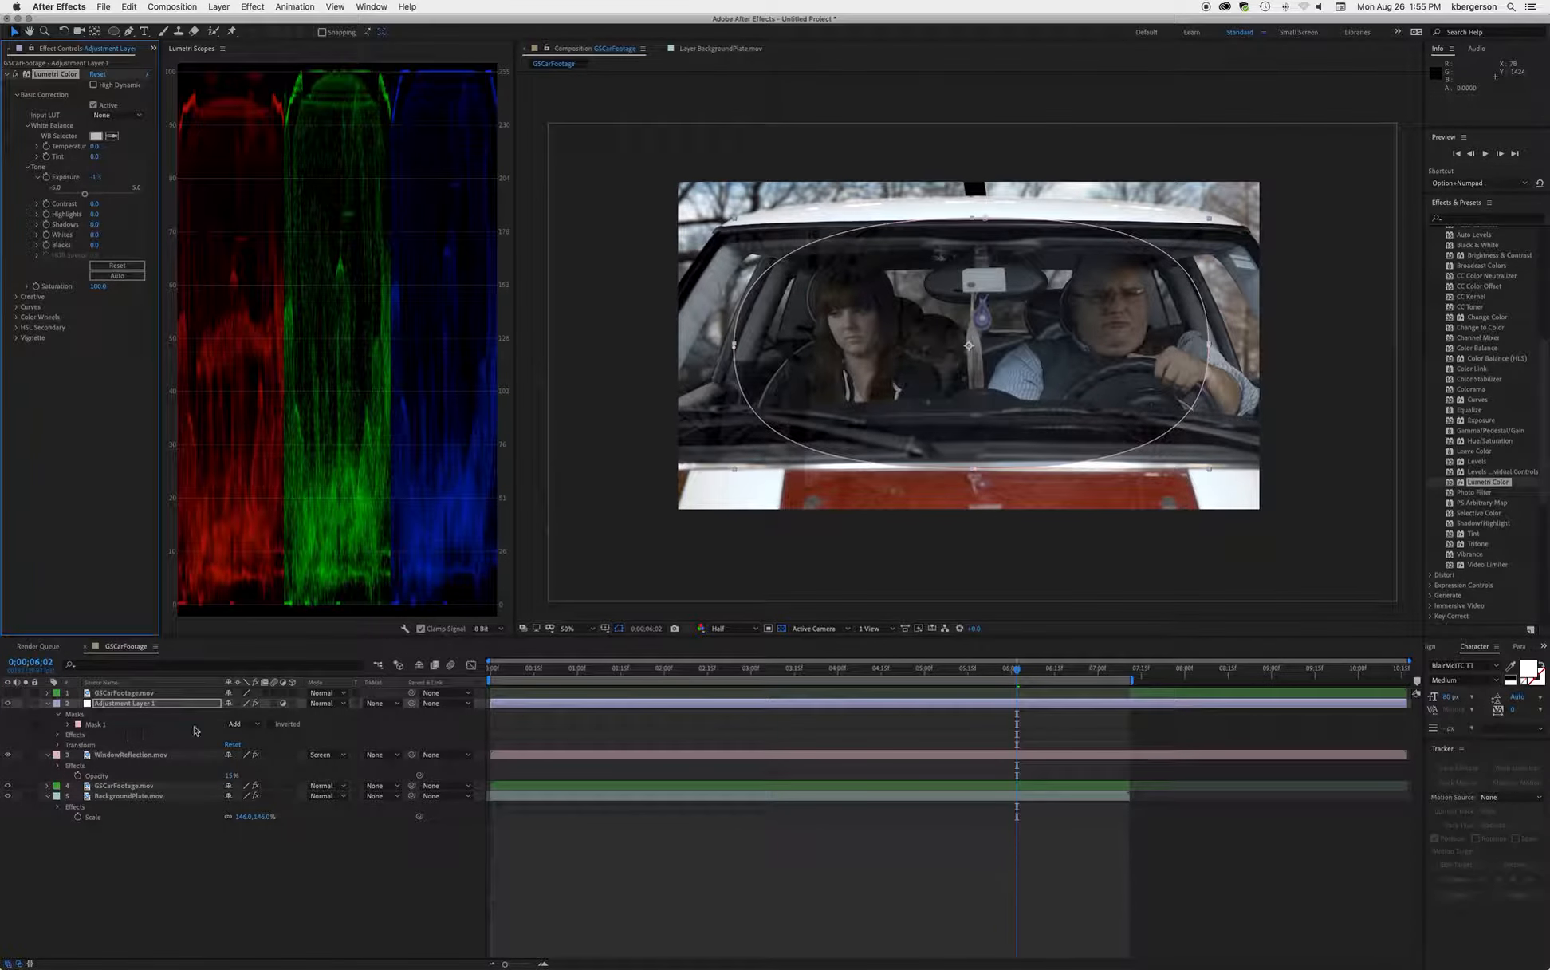
Step: Rename the adjustment layer as MASK
click(131, 704)
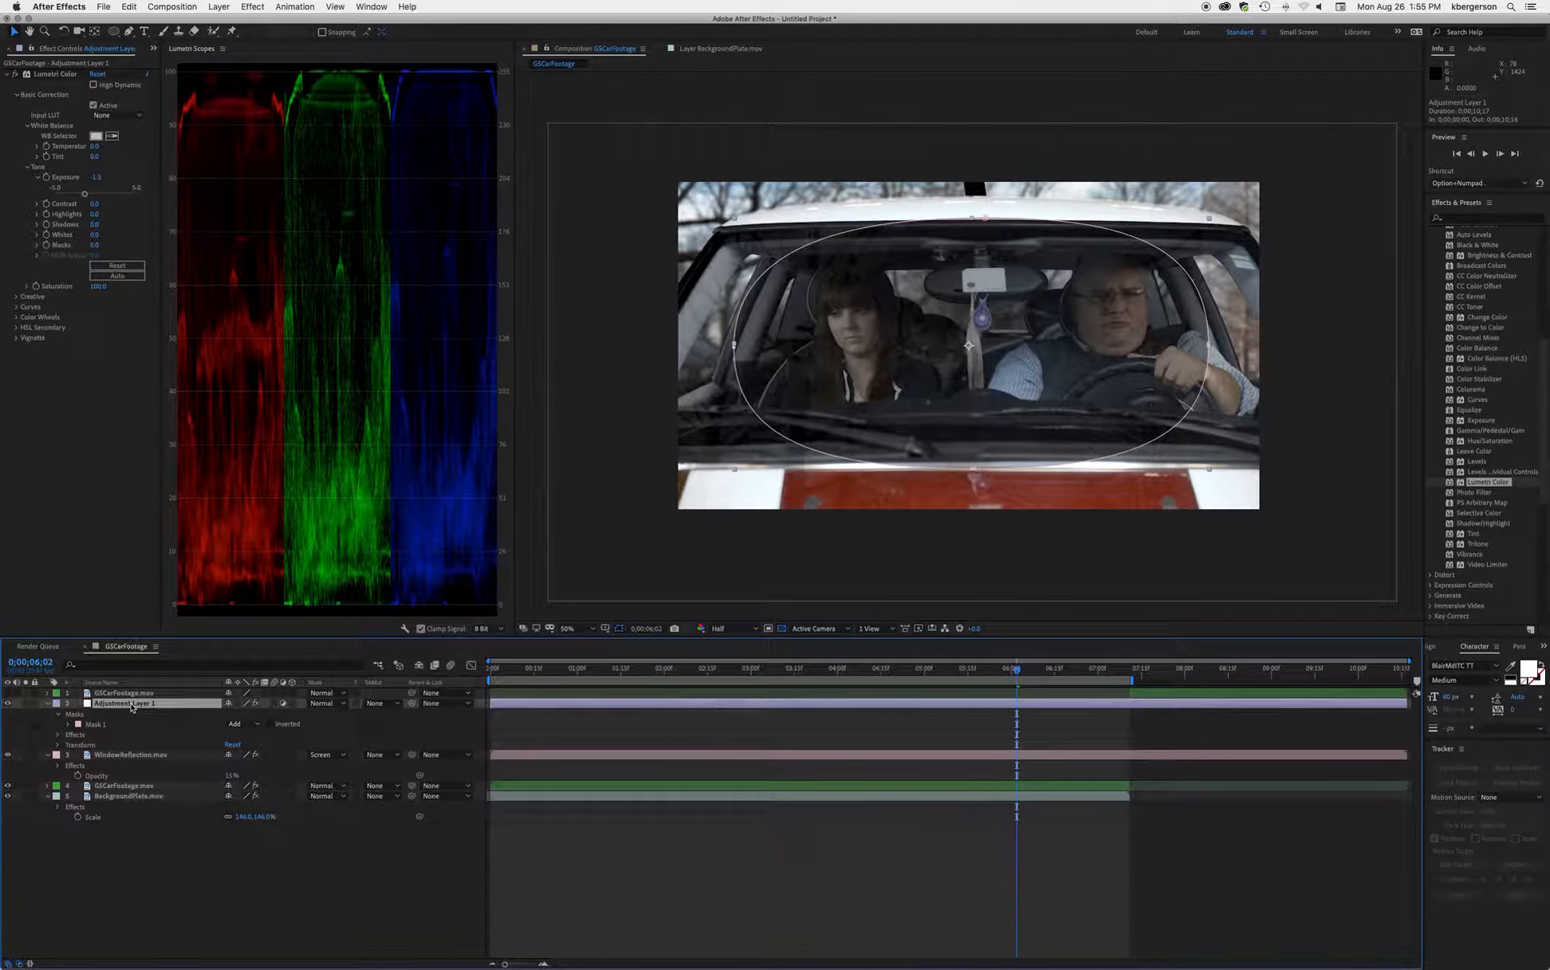
key(Return)
text(MASK)
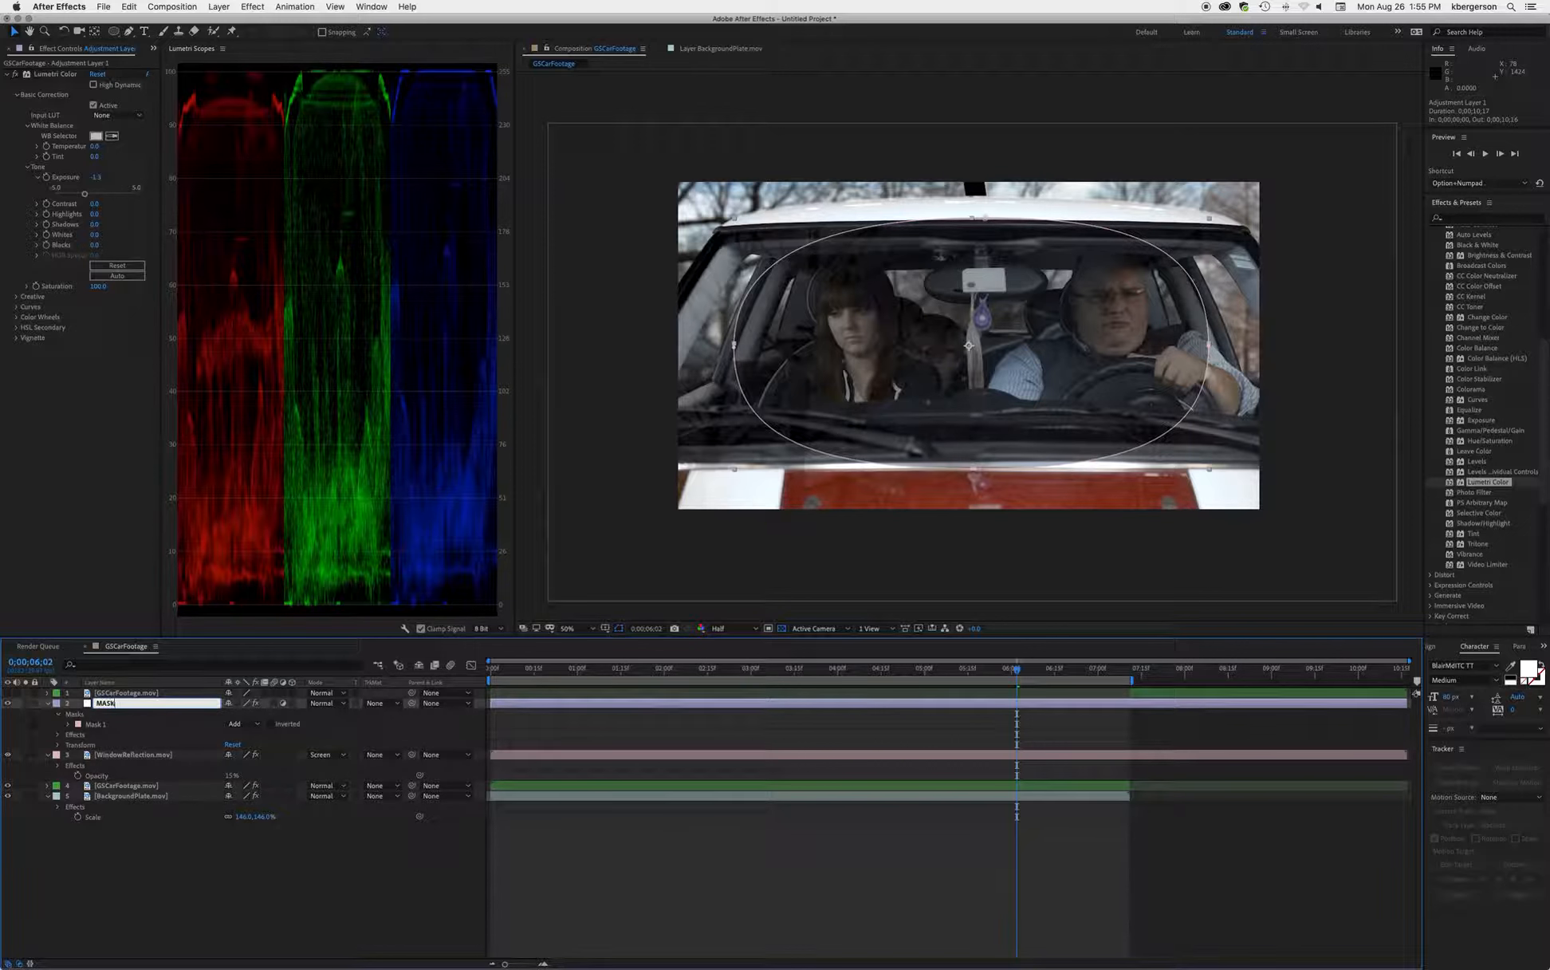
key(Return)
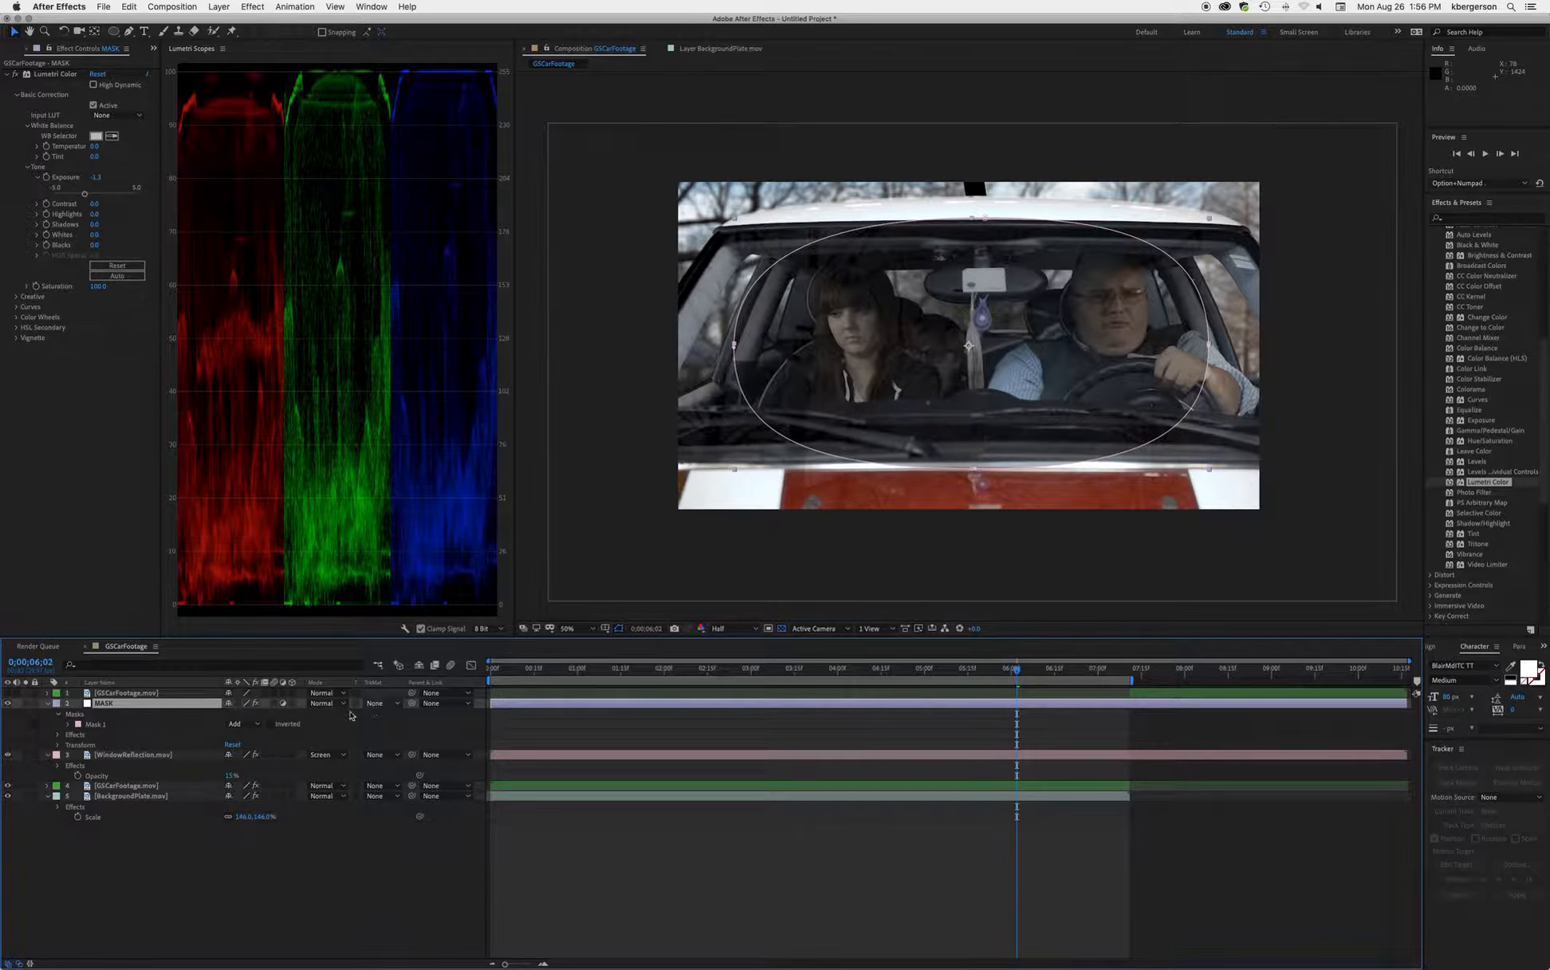
Step: Switch the MASK layer's Mask 1 to Subtract mode and hide the mask outline in the composition view
click(257, 724)
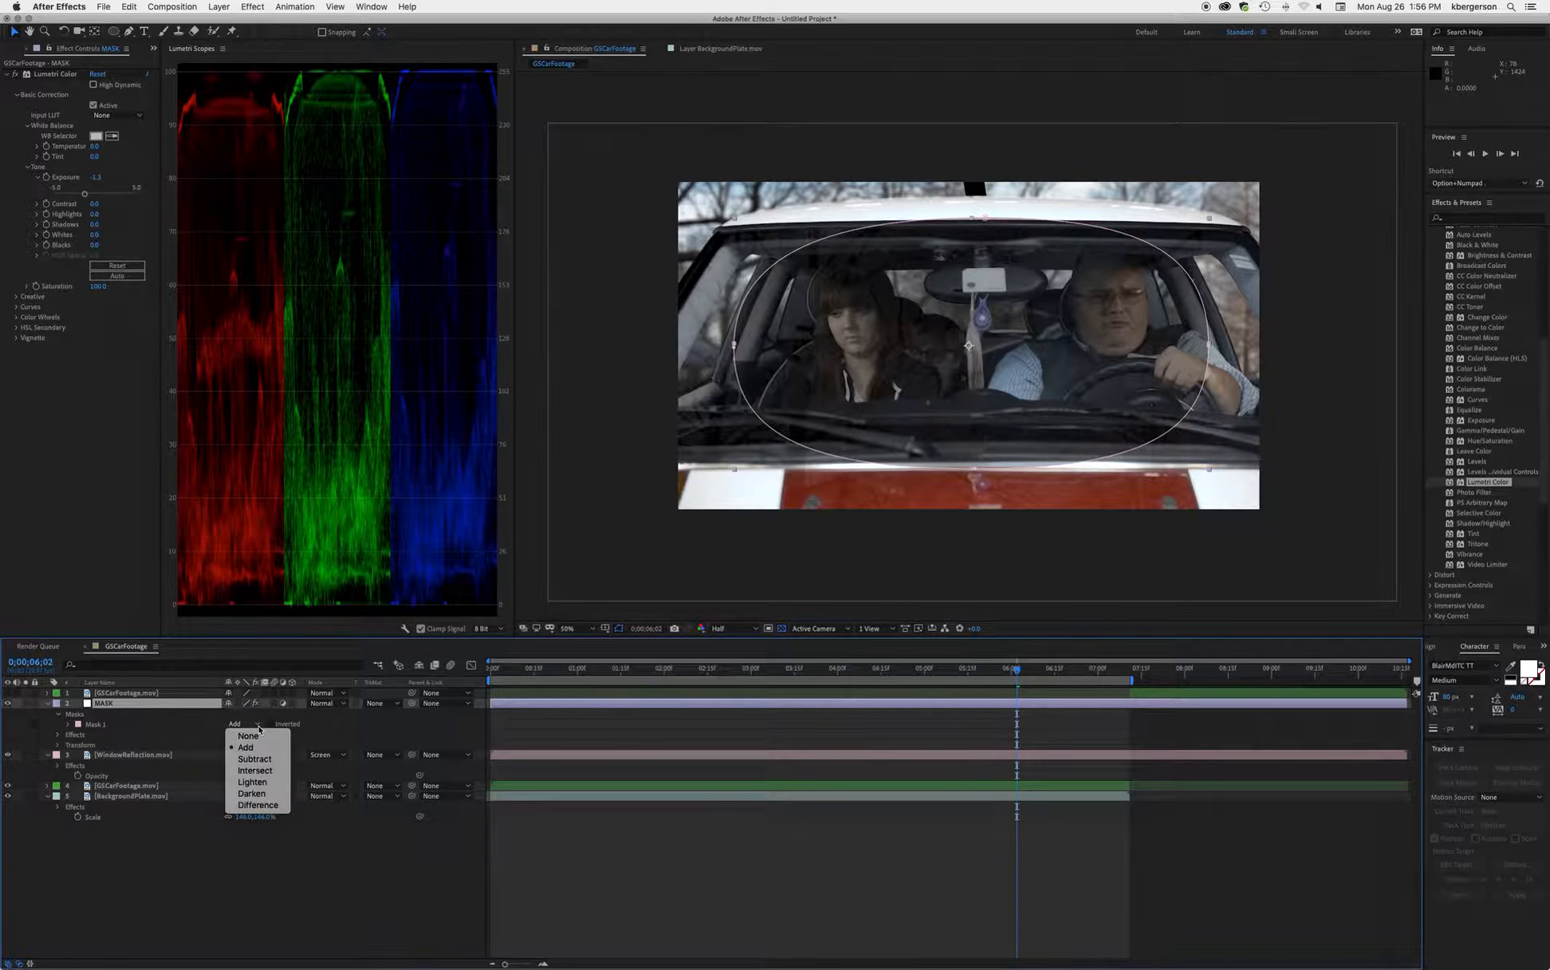
click(259, 760)
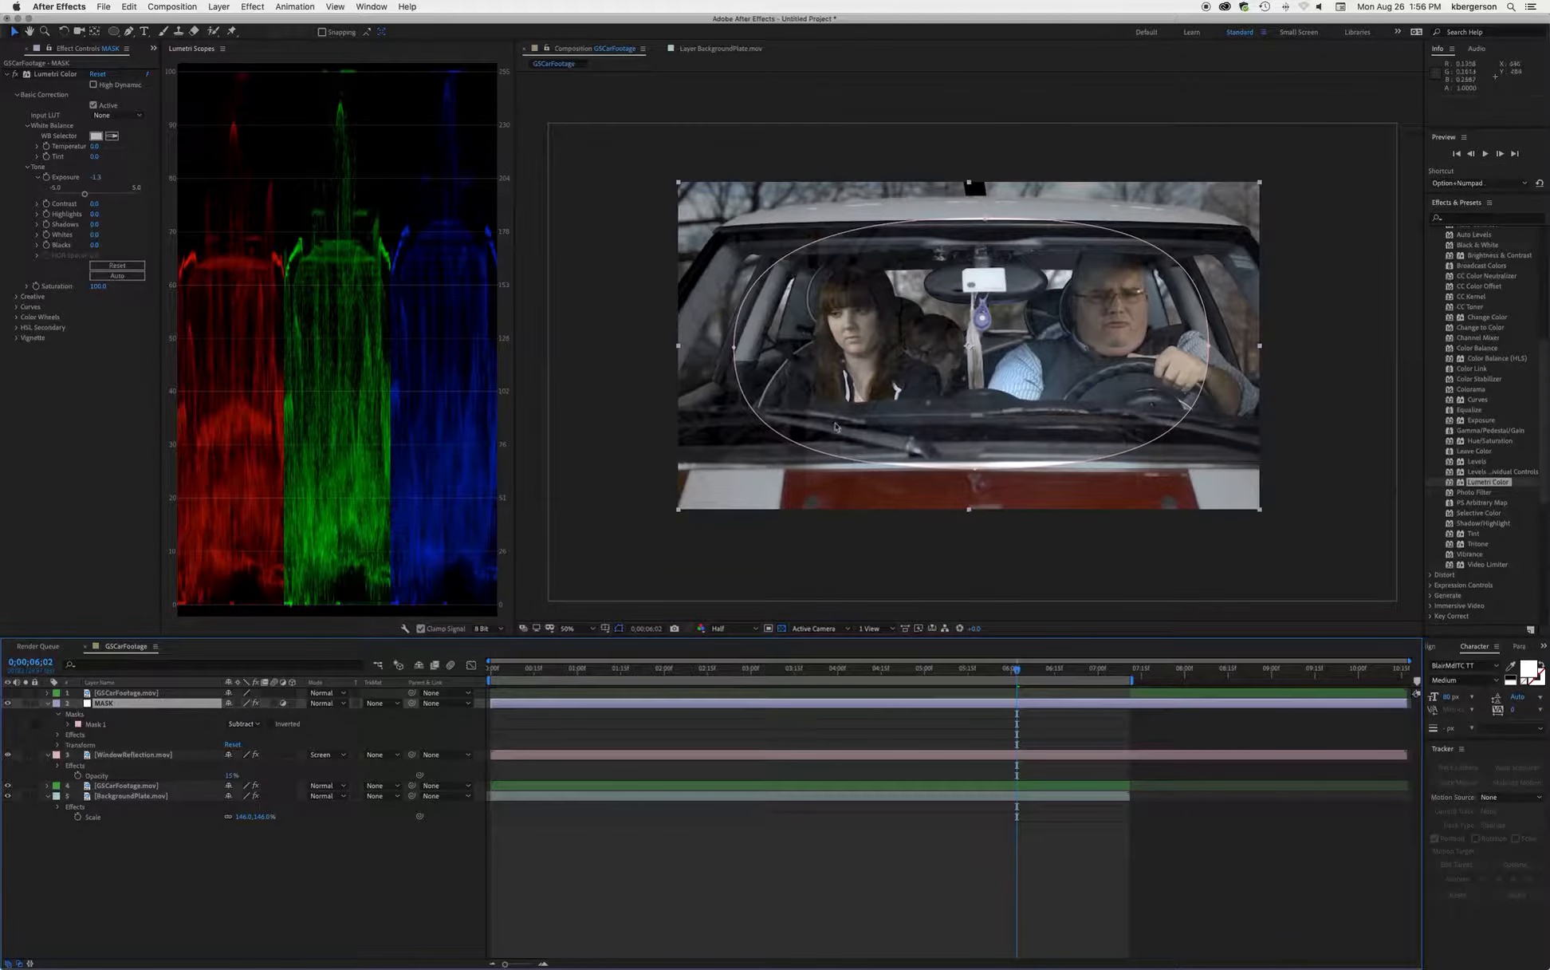
click(608, 612)
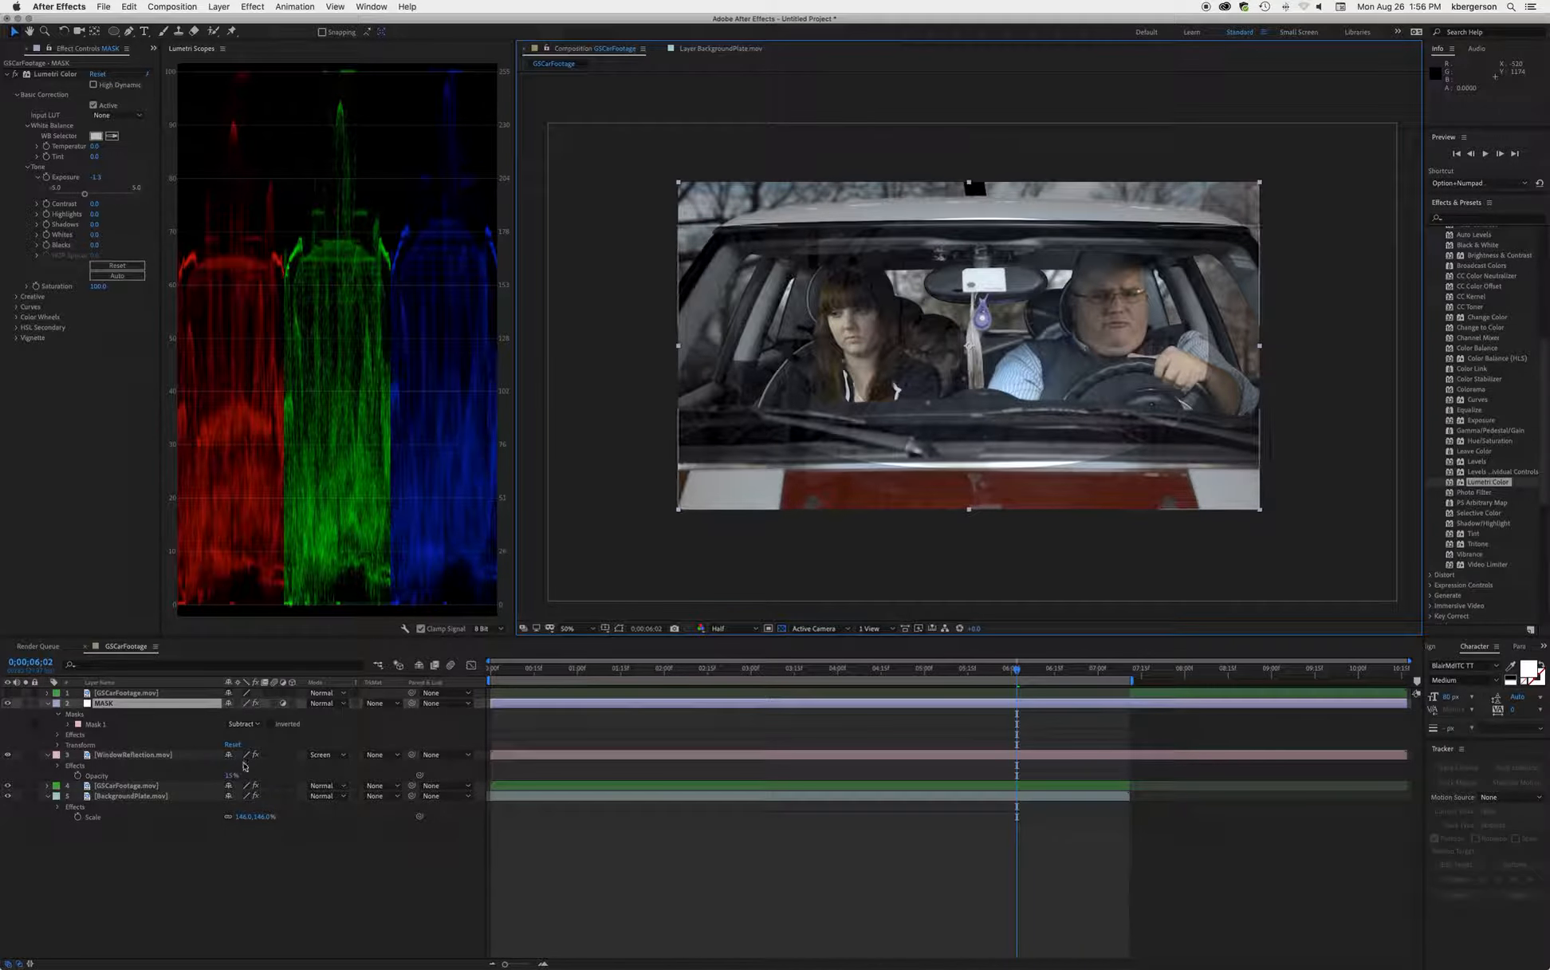
Step: Set the MASK layer's Mask Feather to 100 pixels and compare the frame with the layer shown and hidden
click(114, 705)
key(f)
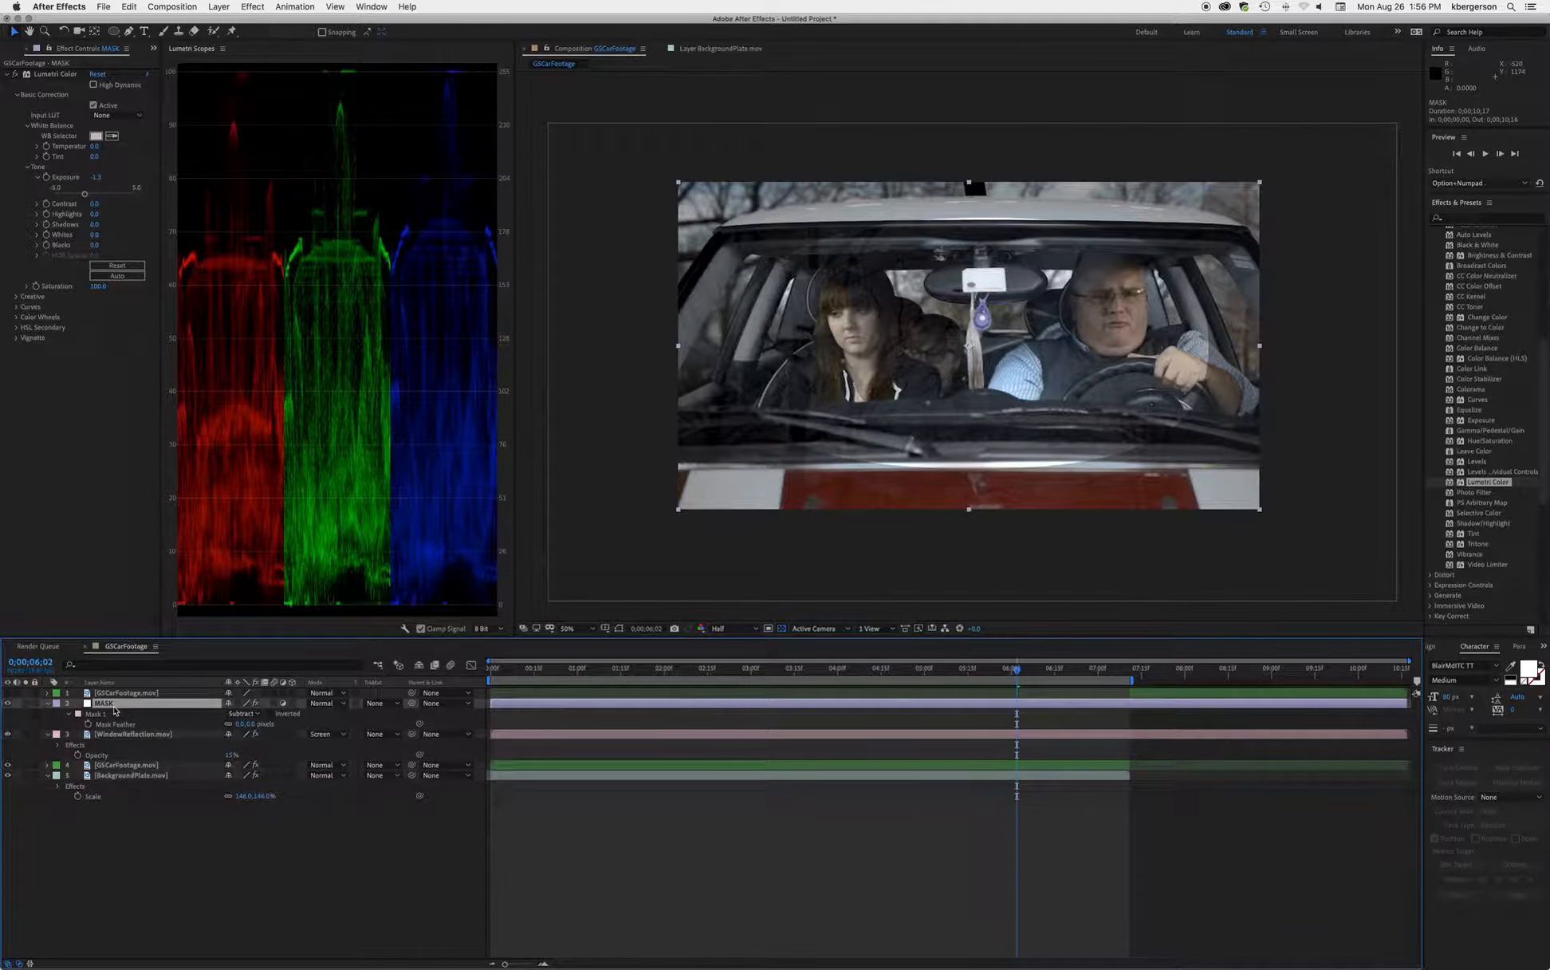
click(241, 724)
key(Return)
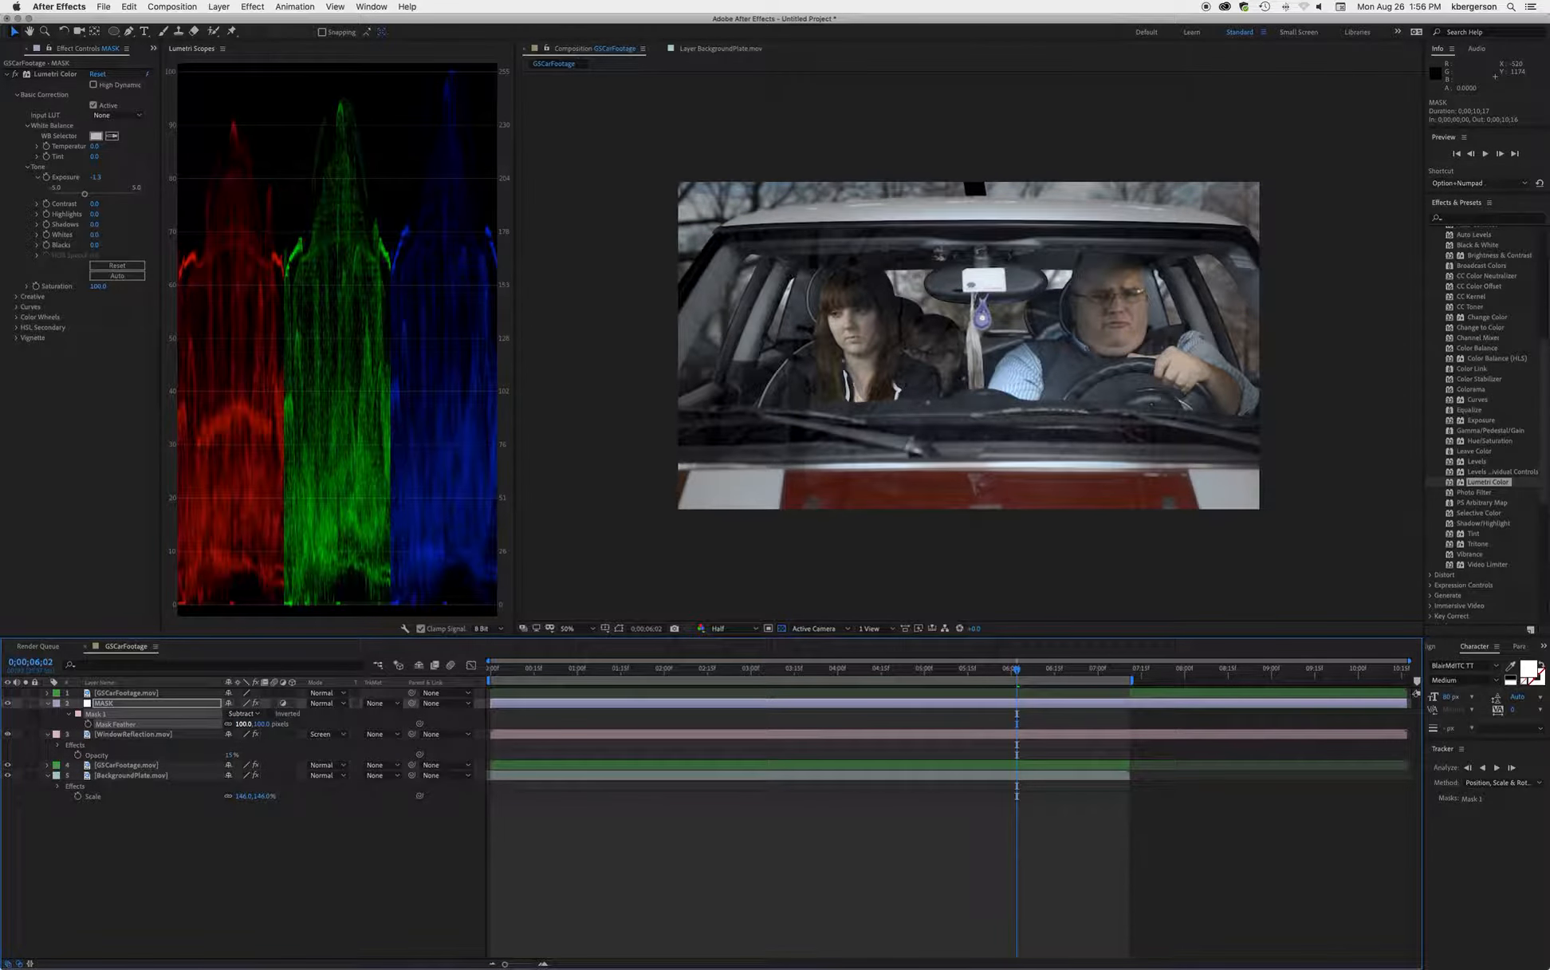
click(8, 703)
click(8, 704)
click(8, 703)
click(8, 703)
click(8, 703)
click(8, 703)
Step: Raise the MASK layer's Lumetri Color Exposure slightly, then check the vignette by toggling the layer and playing back the composition
click(150, 705)
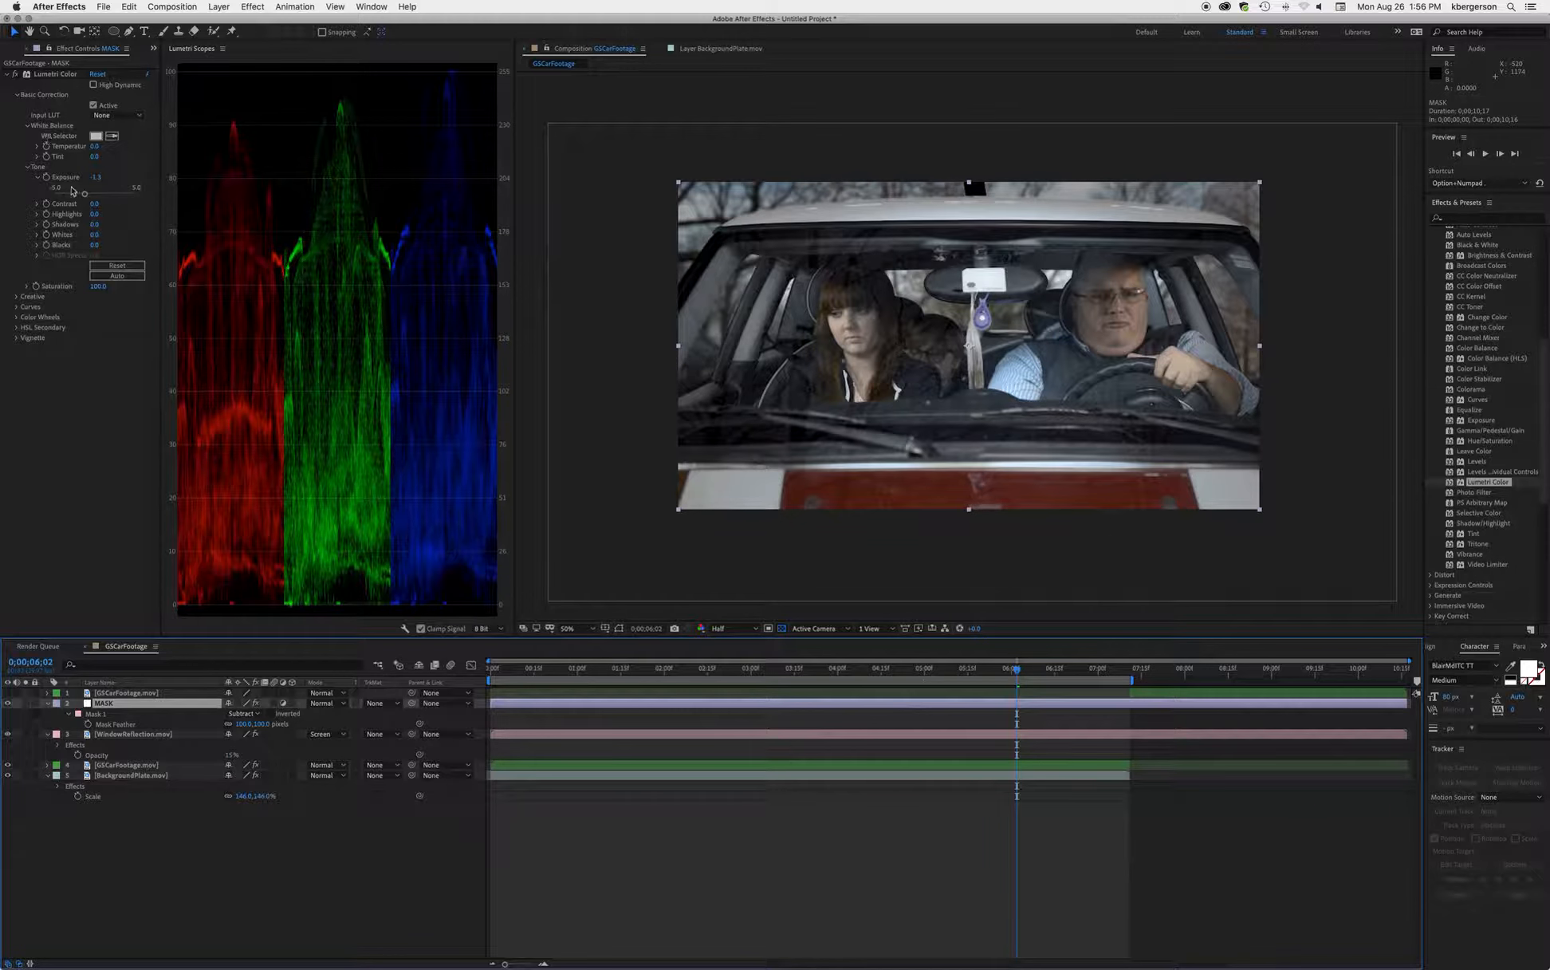
drag(84, 197, 88, 199)
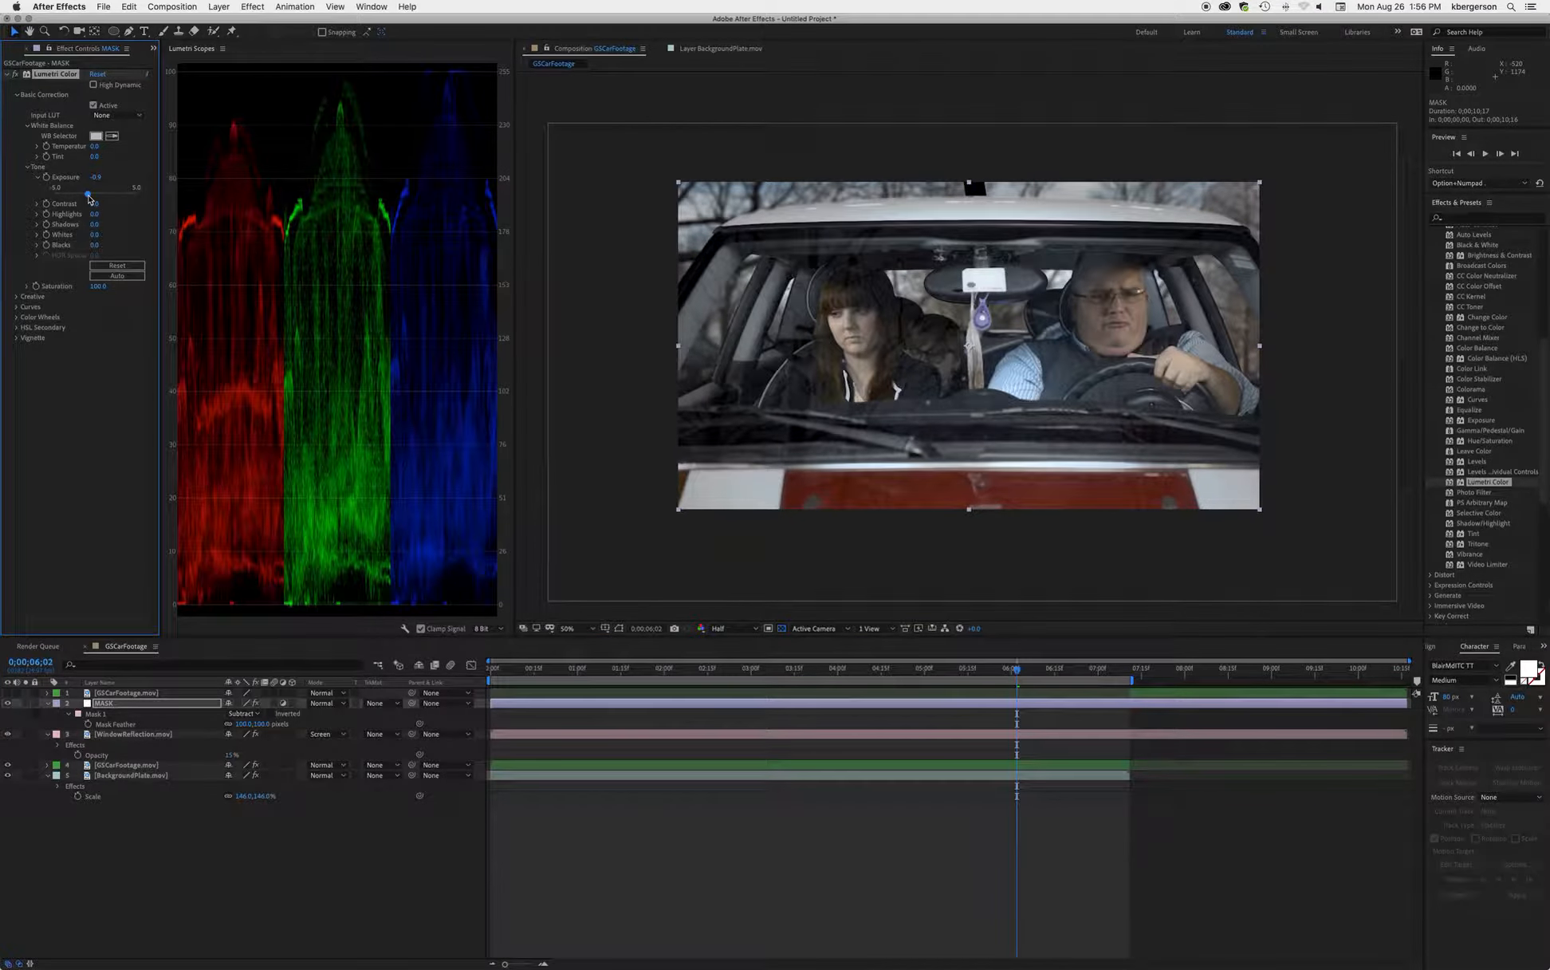
click(8, 703)
click(8, 703)
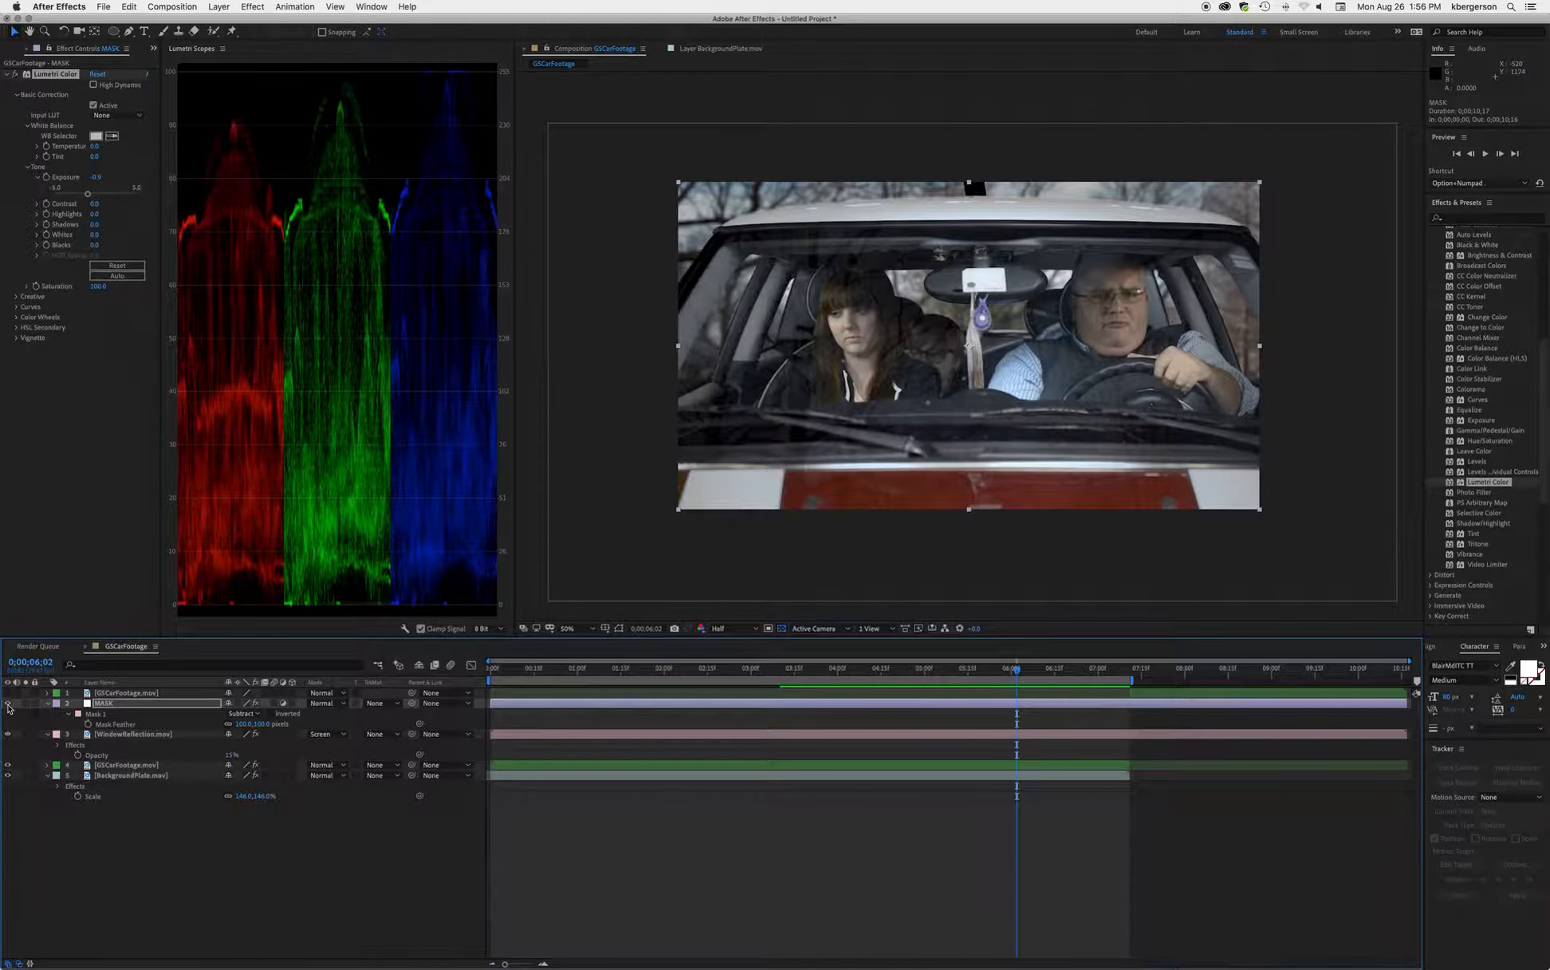
click(8, 703)
click(8, 703)
key(space)
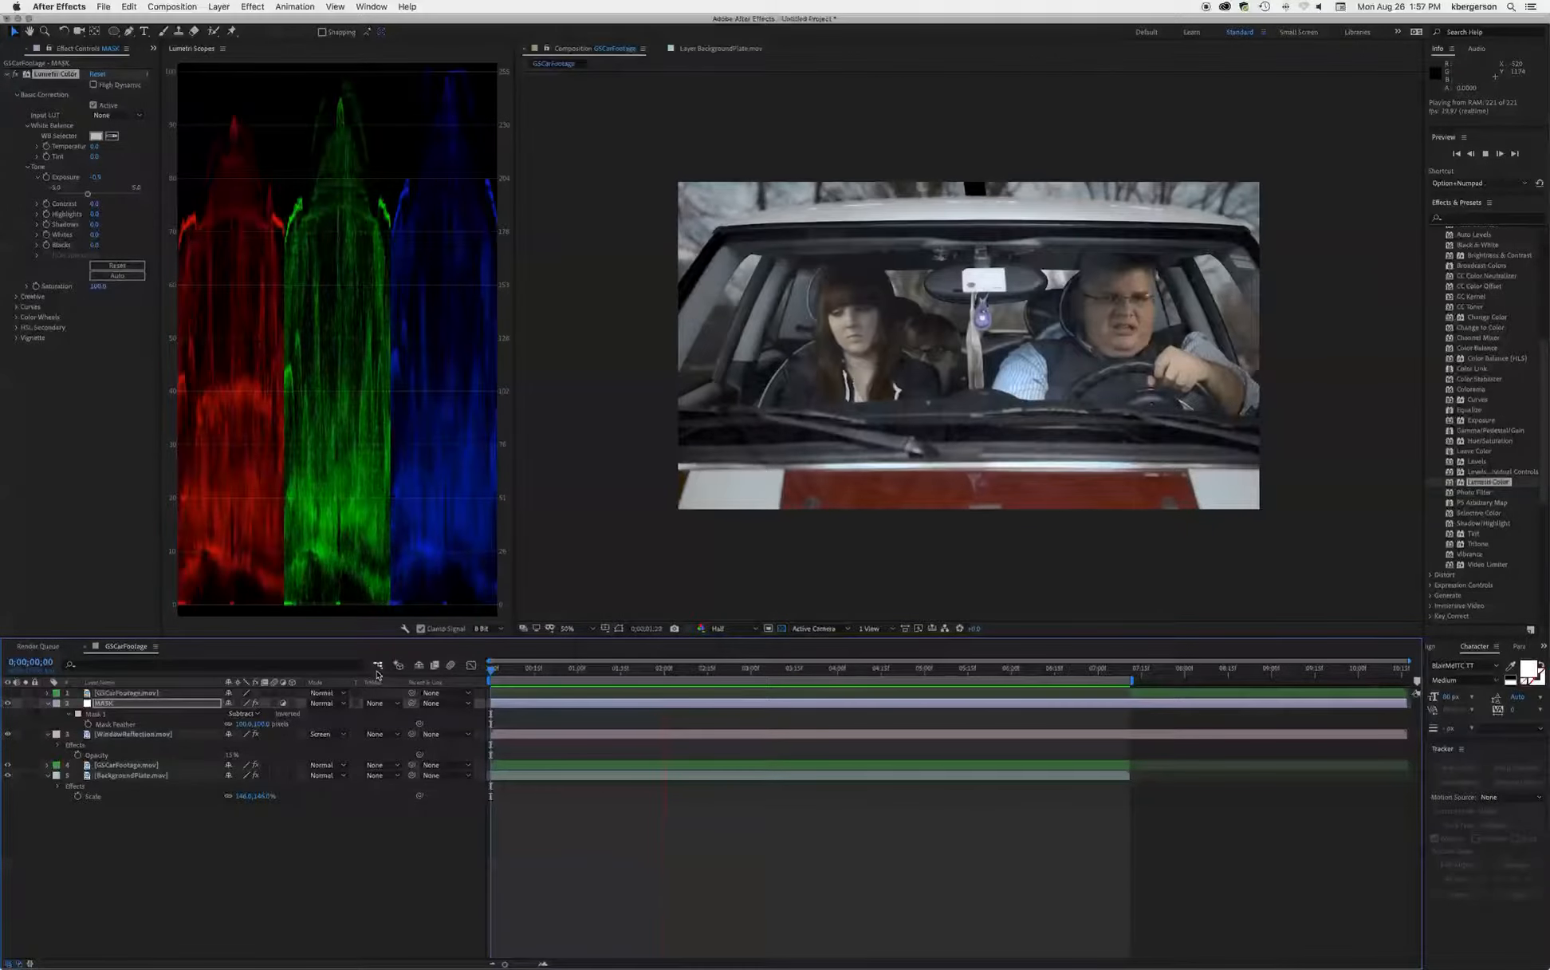
key(space)
Step: Split the MASK and WindowReflection layers at 0;00;07;11, where the first shot ends
click(1132, 668)
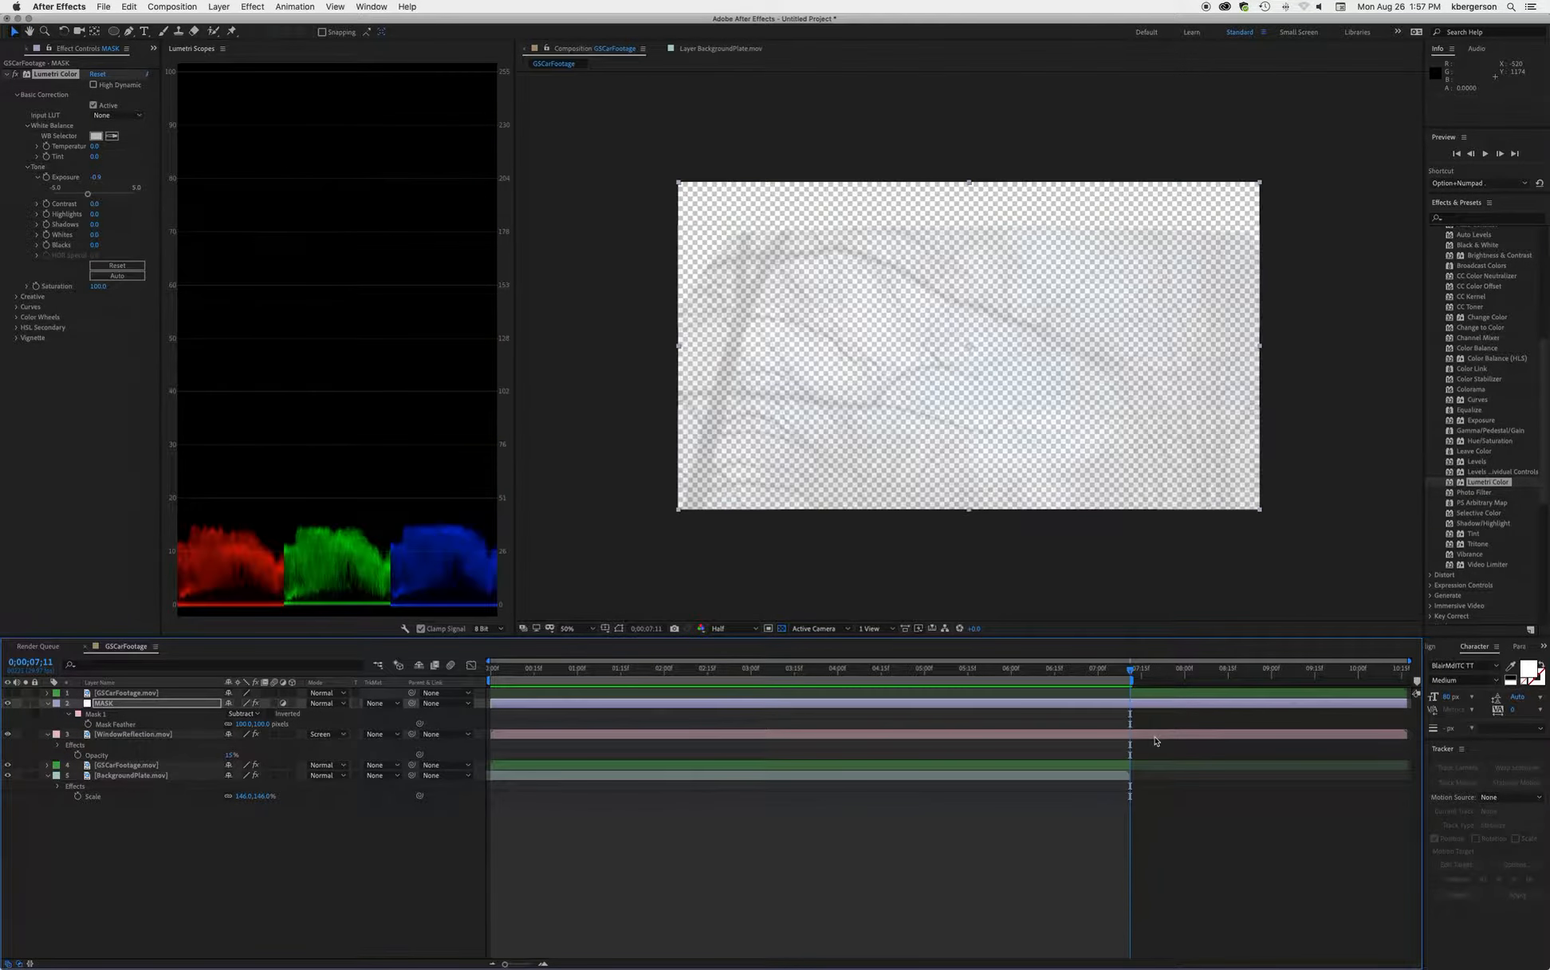
click(1155, 733)
shift+click(1158, 703)
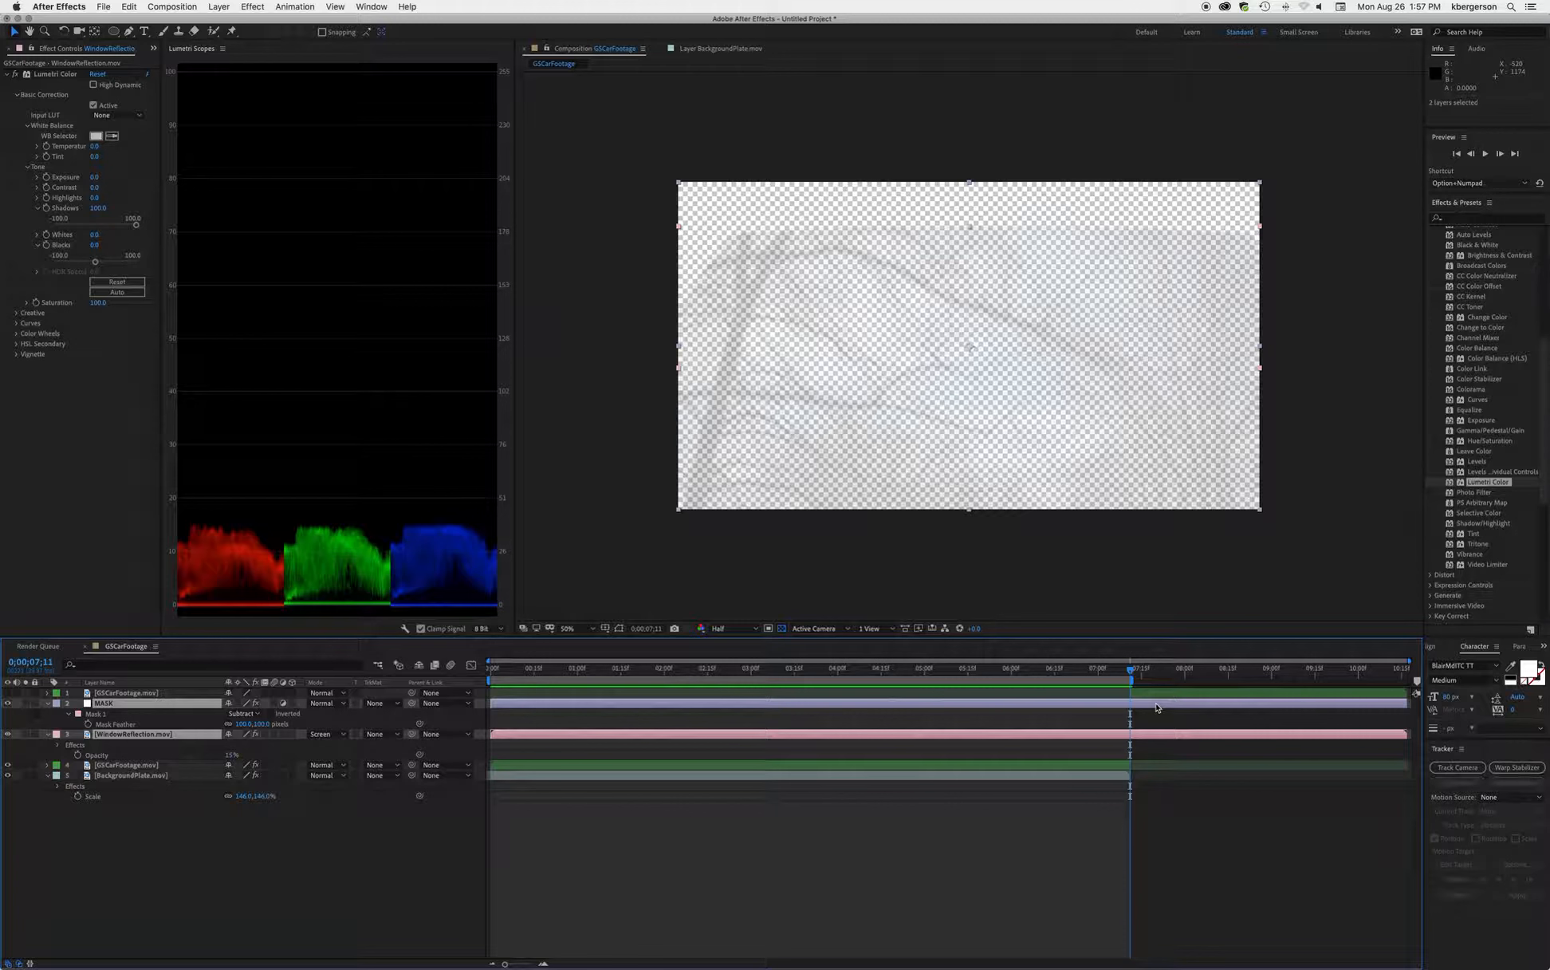
key(super+shift+d)
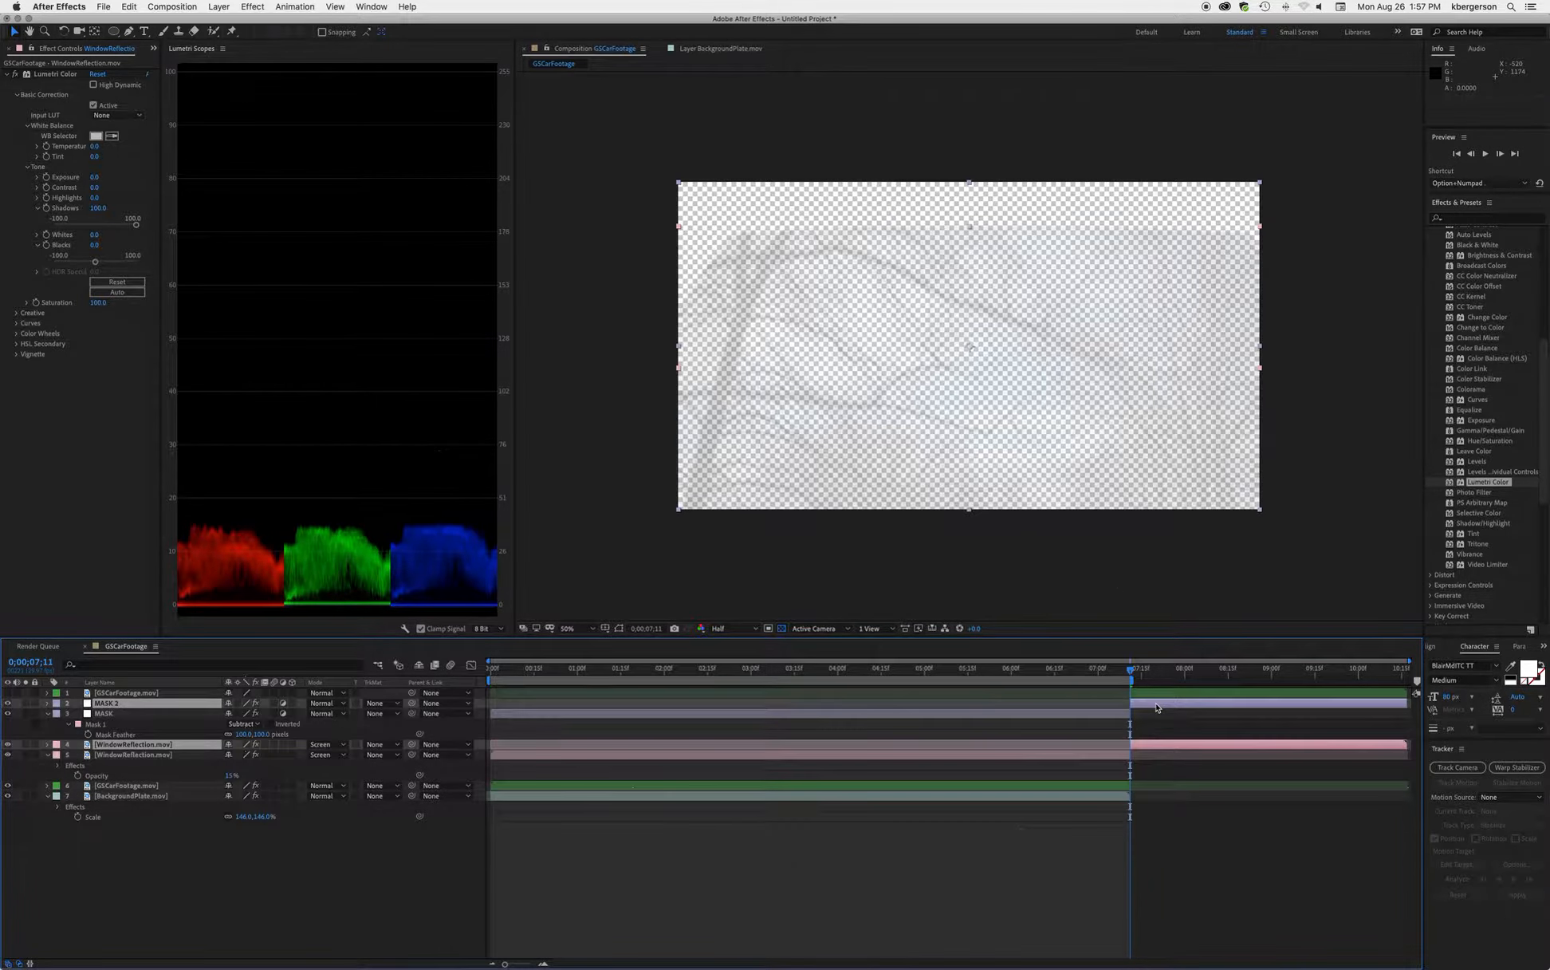
Step: Reorder the second shot's layers so WindowReflection and its GSCarFootage clip sit directly below MASK 2 and above MASK
drag(173, 752, 191, 710)
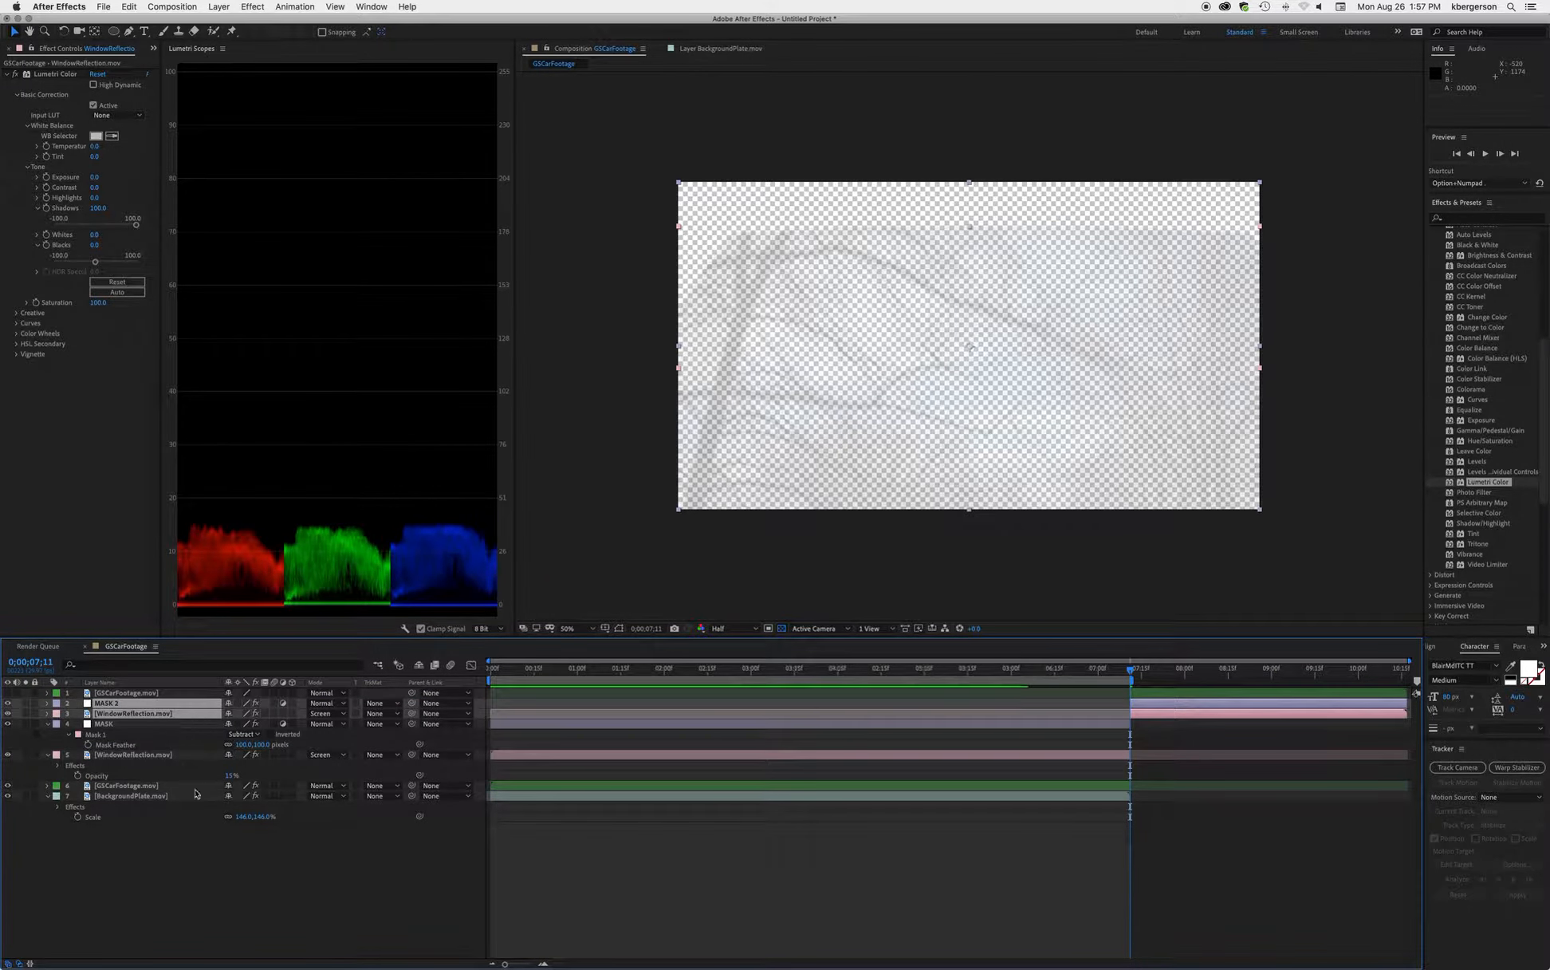
click(220, 842)
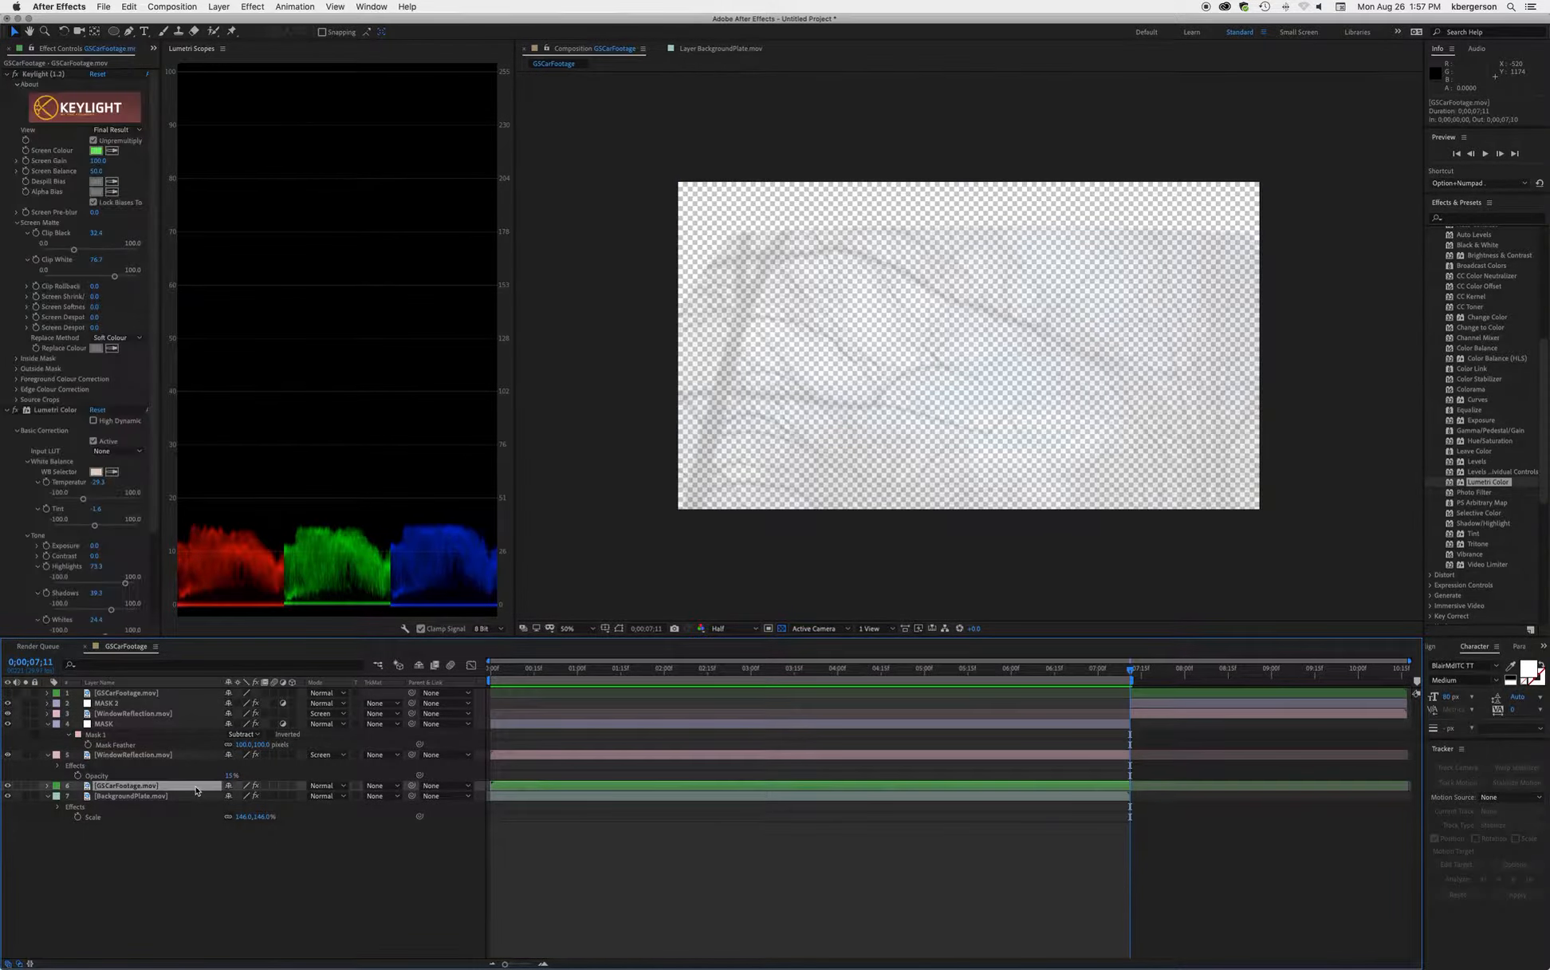
click(195, 786)
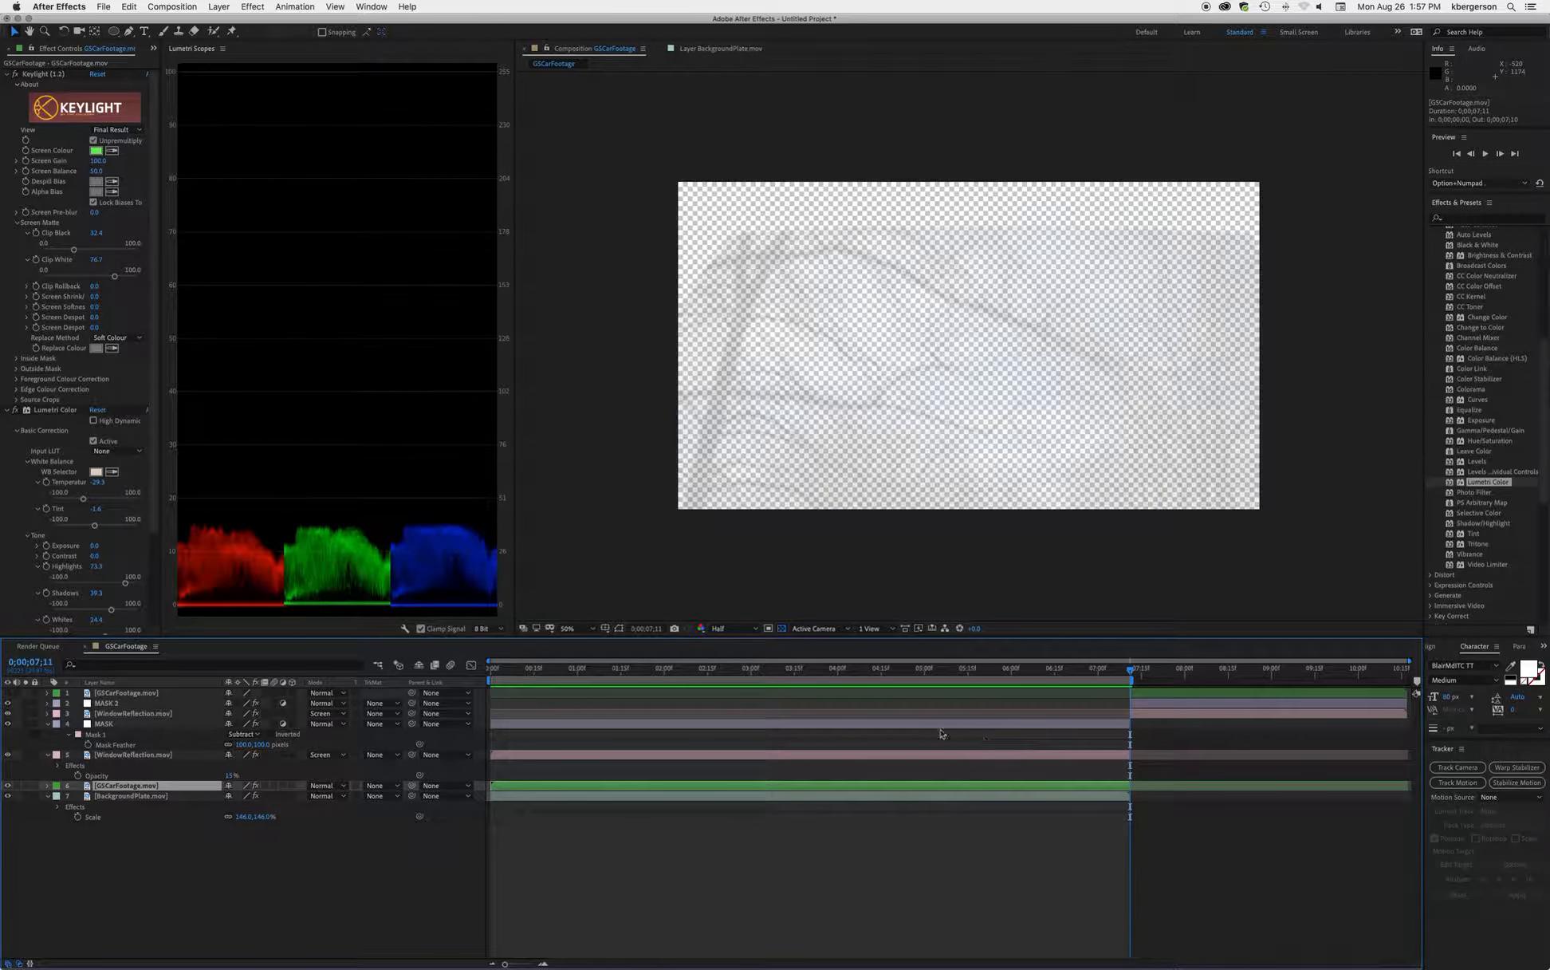
drag(144, 699, 146, 721)
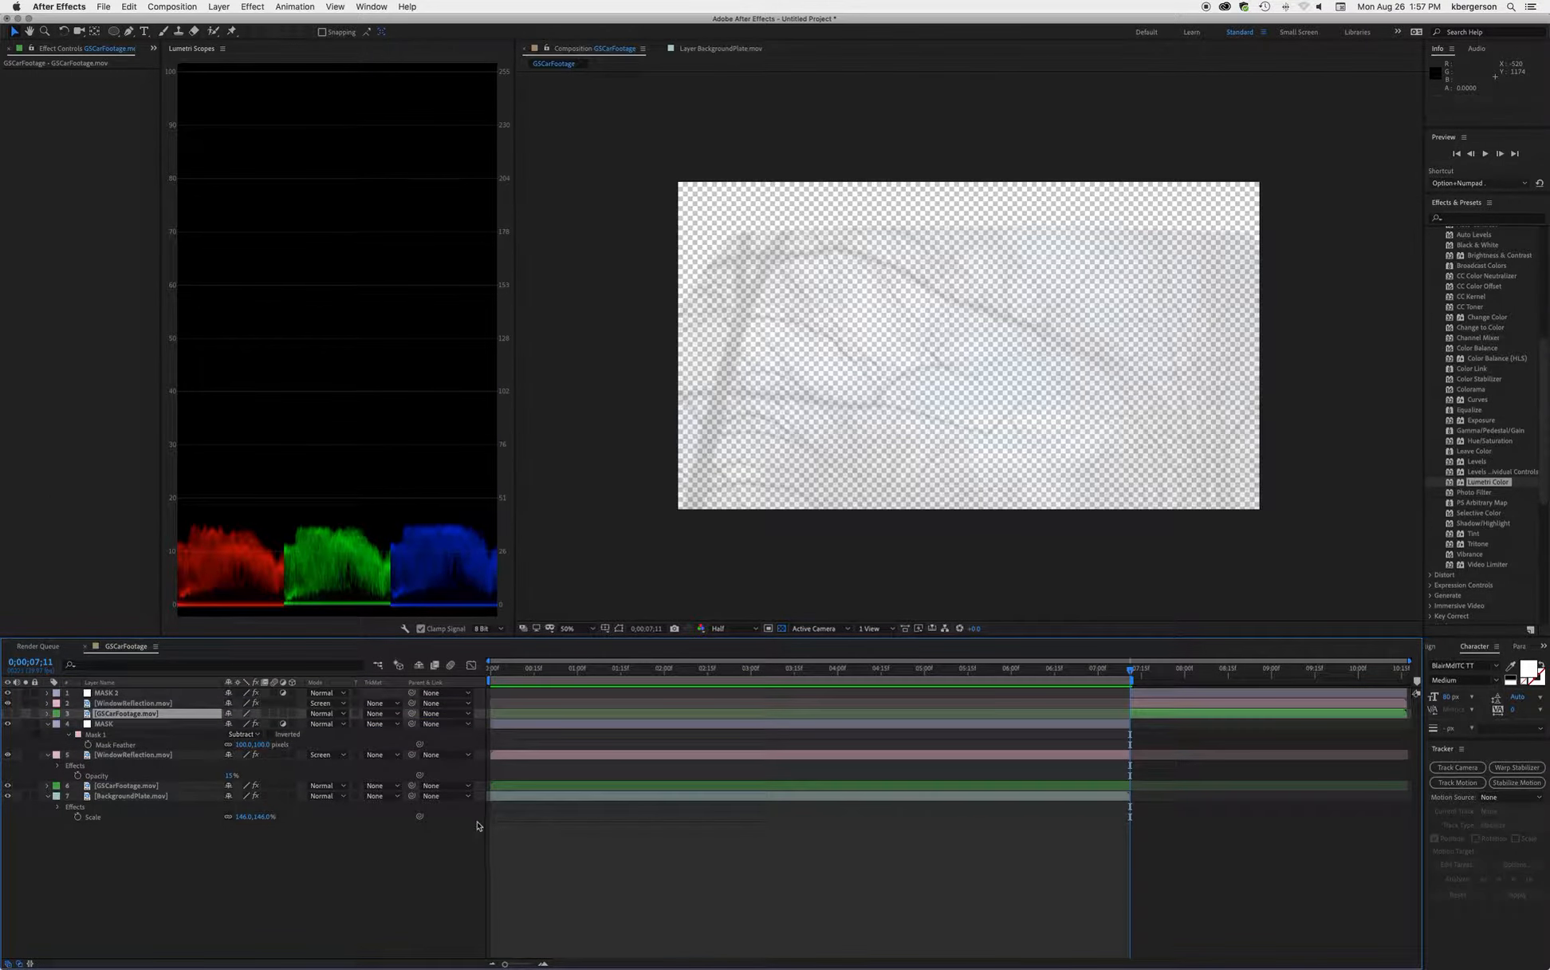
Step: Duplicate the BackgroundPlate layer, place the copy below the second shot's GSCarFootage layer, and shift it to cover 0;00;07;11 onward
click(647, 832)
click(652, 798)
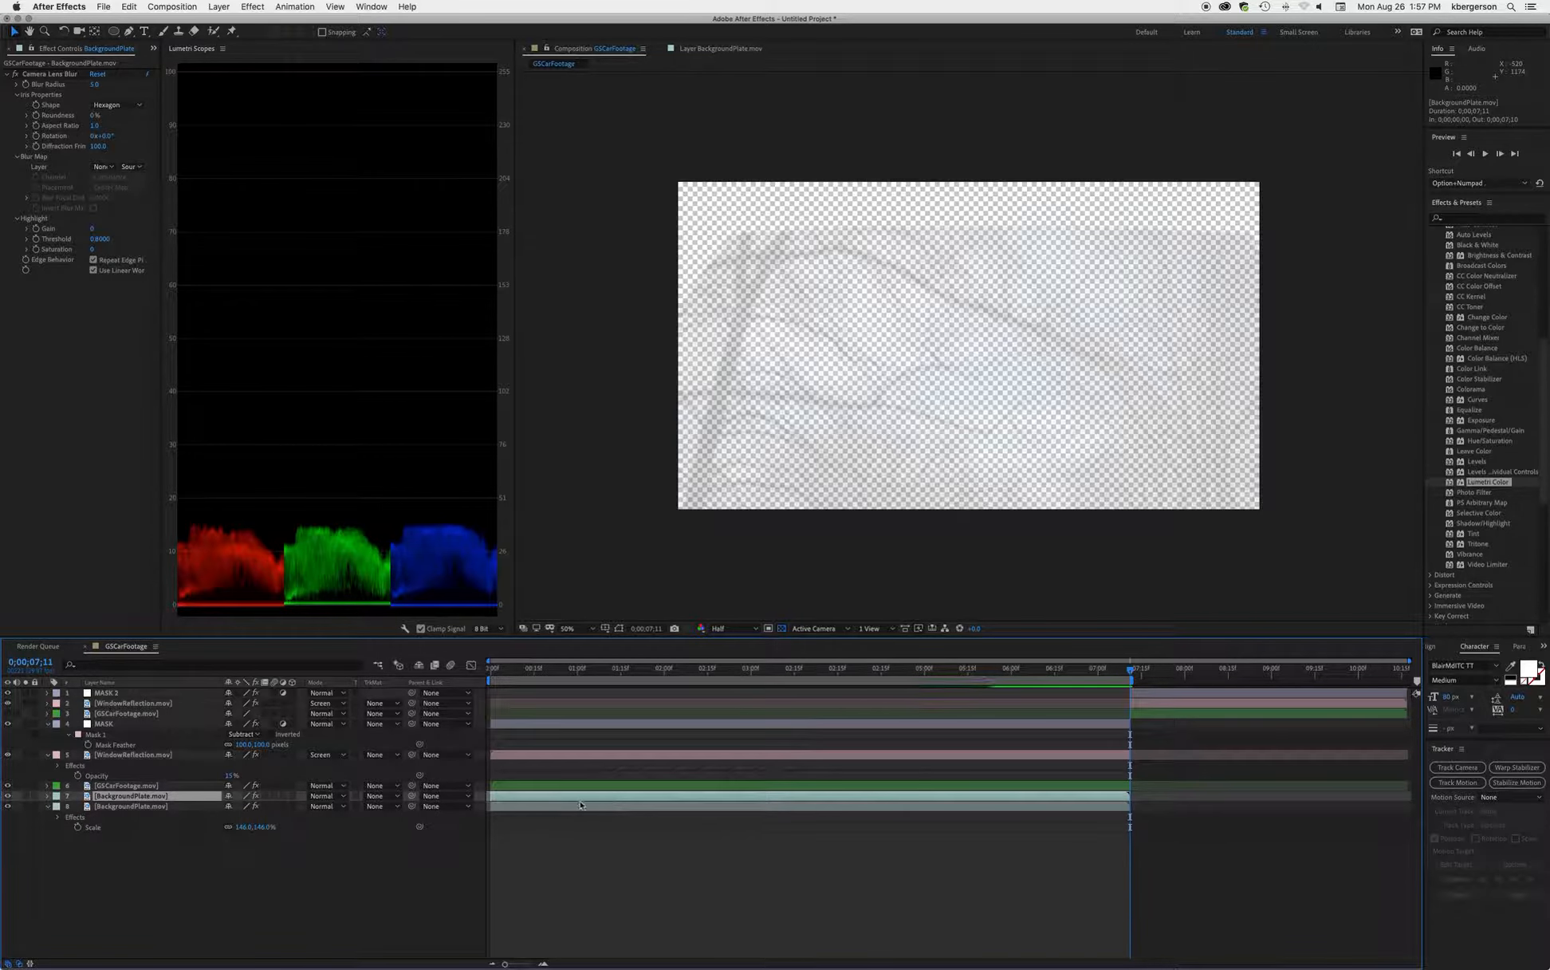
key(super+d)
drag(239, 795, 242, 720)
drag(768, 723, 1131, 723)
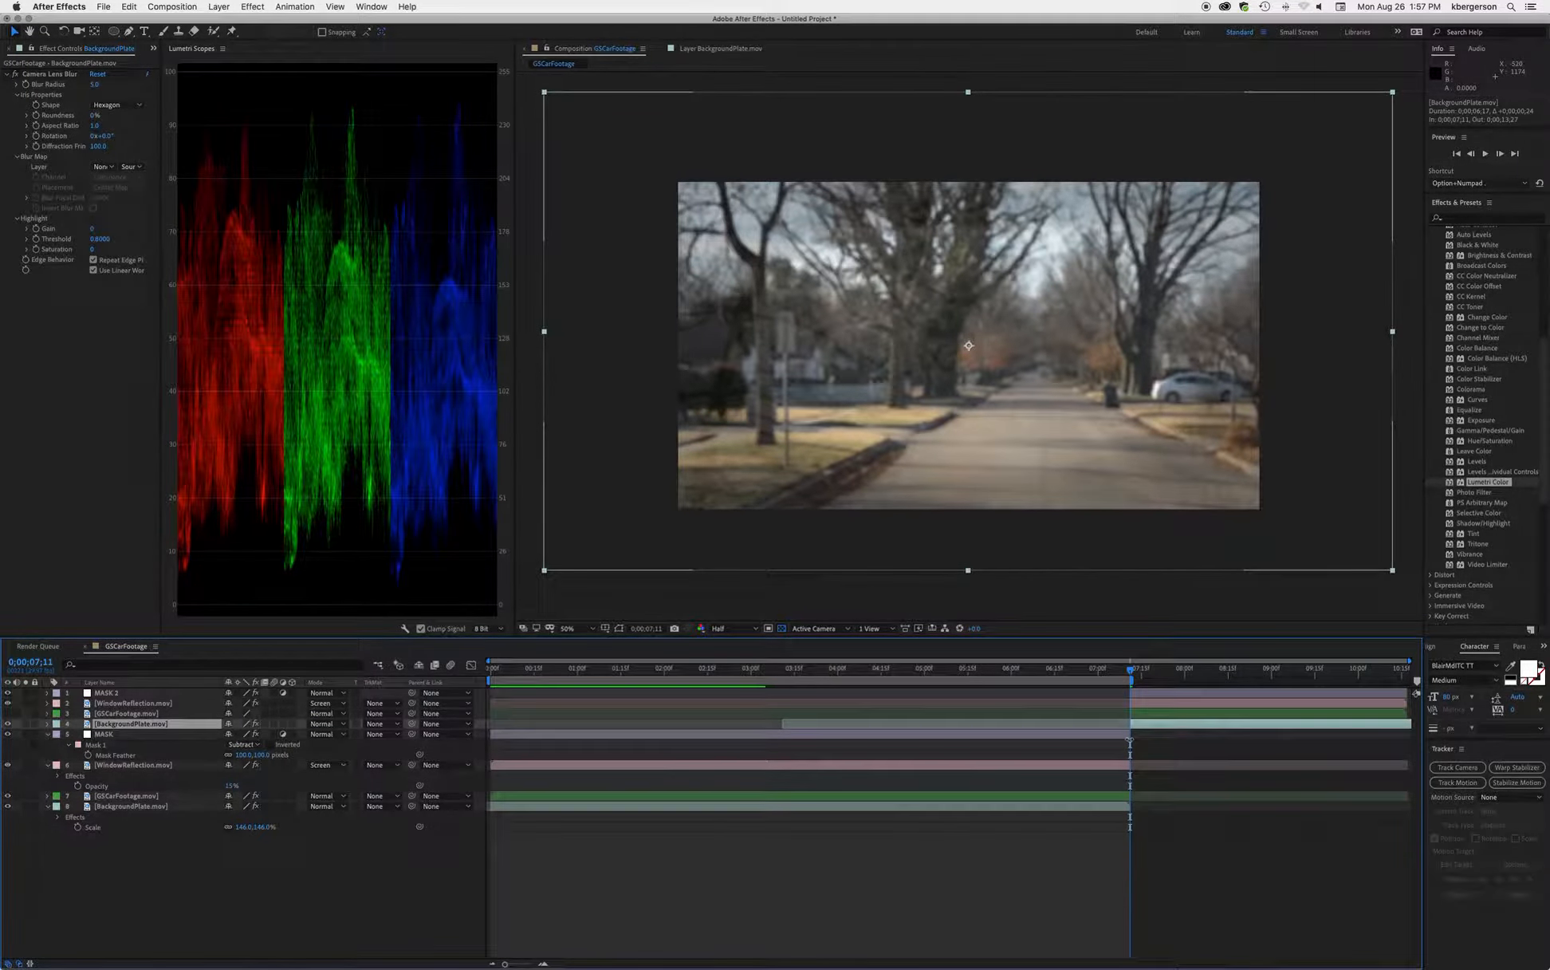
Step: Set the work area from 0;00;07;11 to the end of the composition and move the current time to 0;00;07;18
drag(1130, 680, 1412, 679)
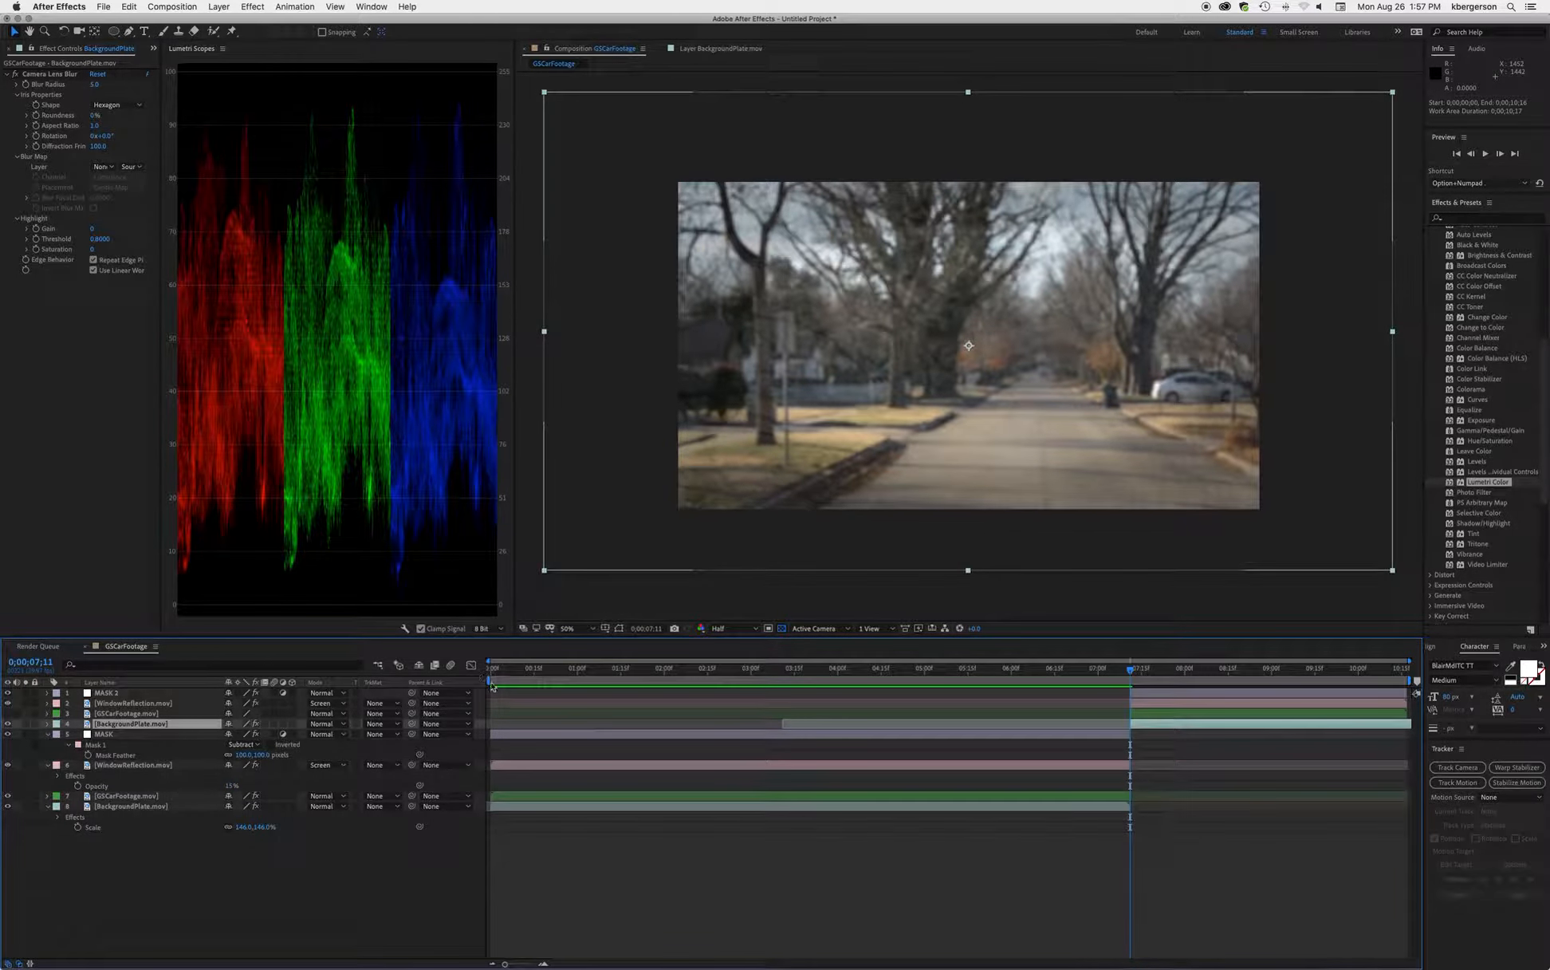
drag(489, 679, 1127, 846)
mouse_move(1131, 672)
mouse_down()
mouse_move(1170, 673)
mouse_move(1150, 674)
mouse_up()
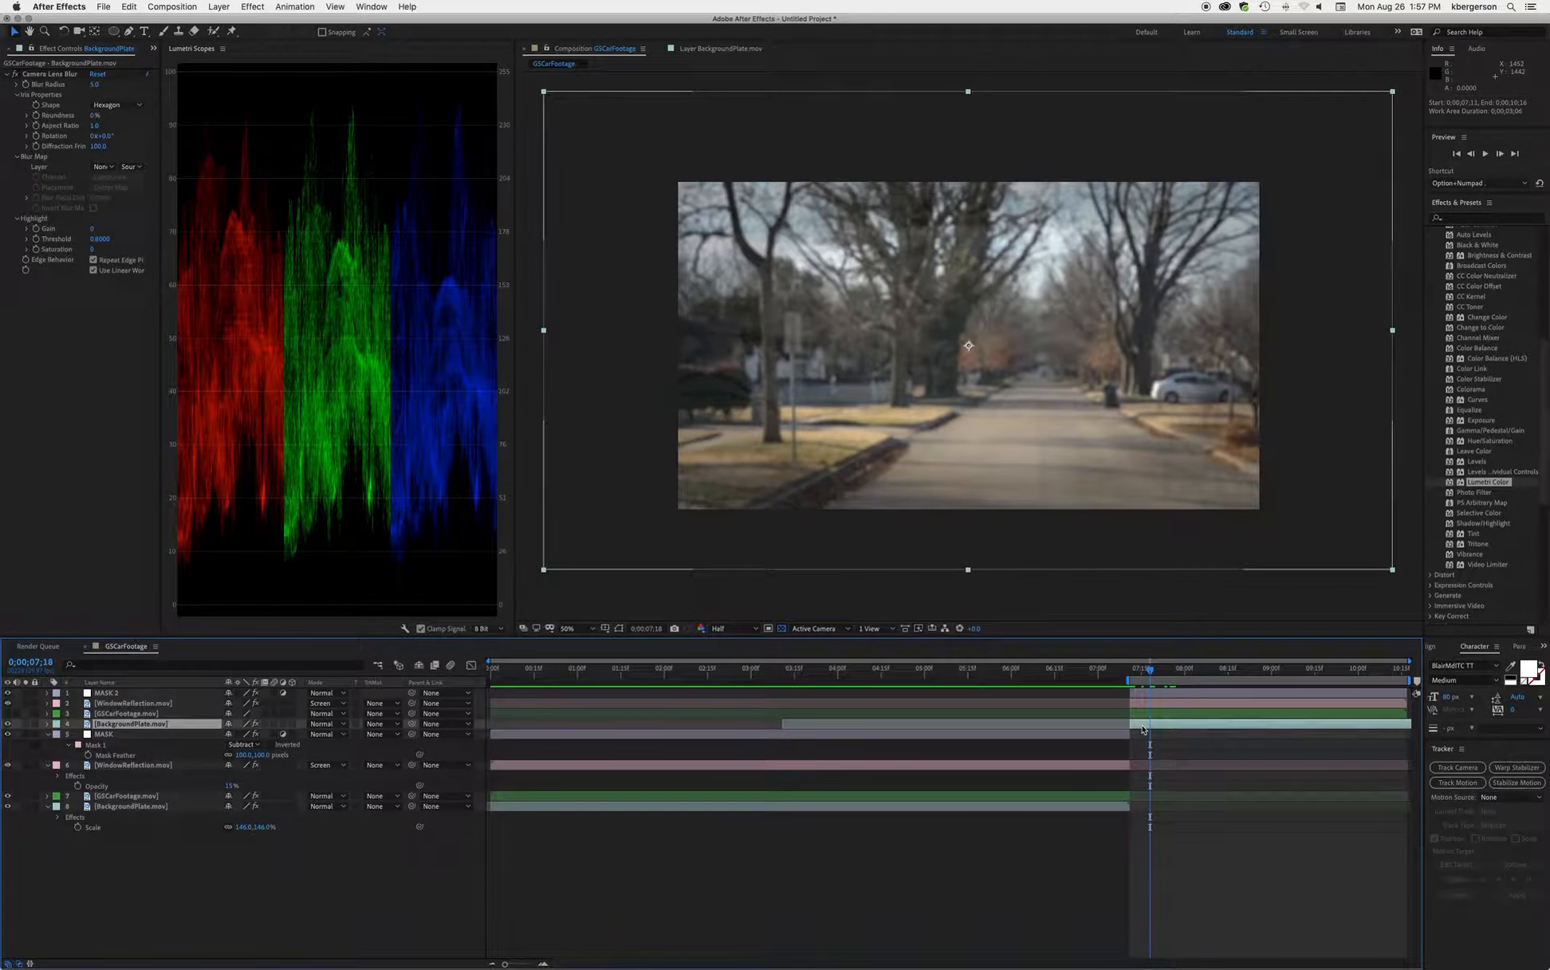
Step: Show the second shot's GSCarFootage layer and hide its MASK 2, WindowReflection and BackgroundPlate layers
click(1146, 713)
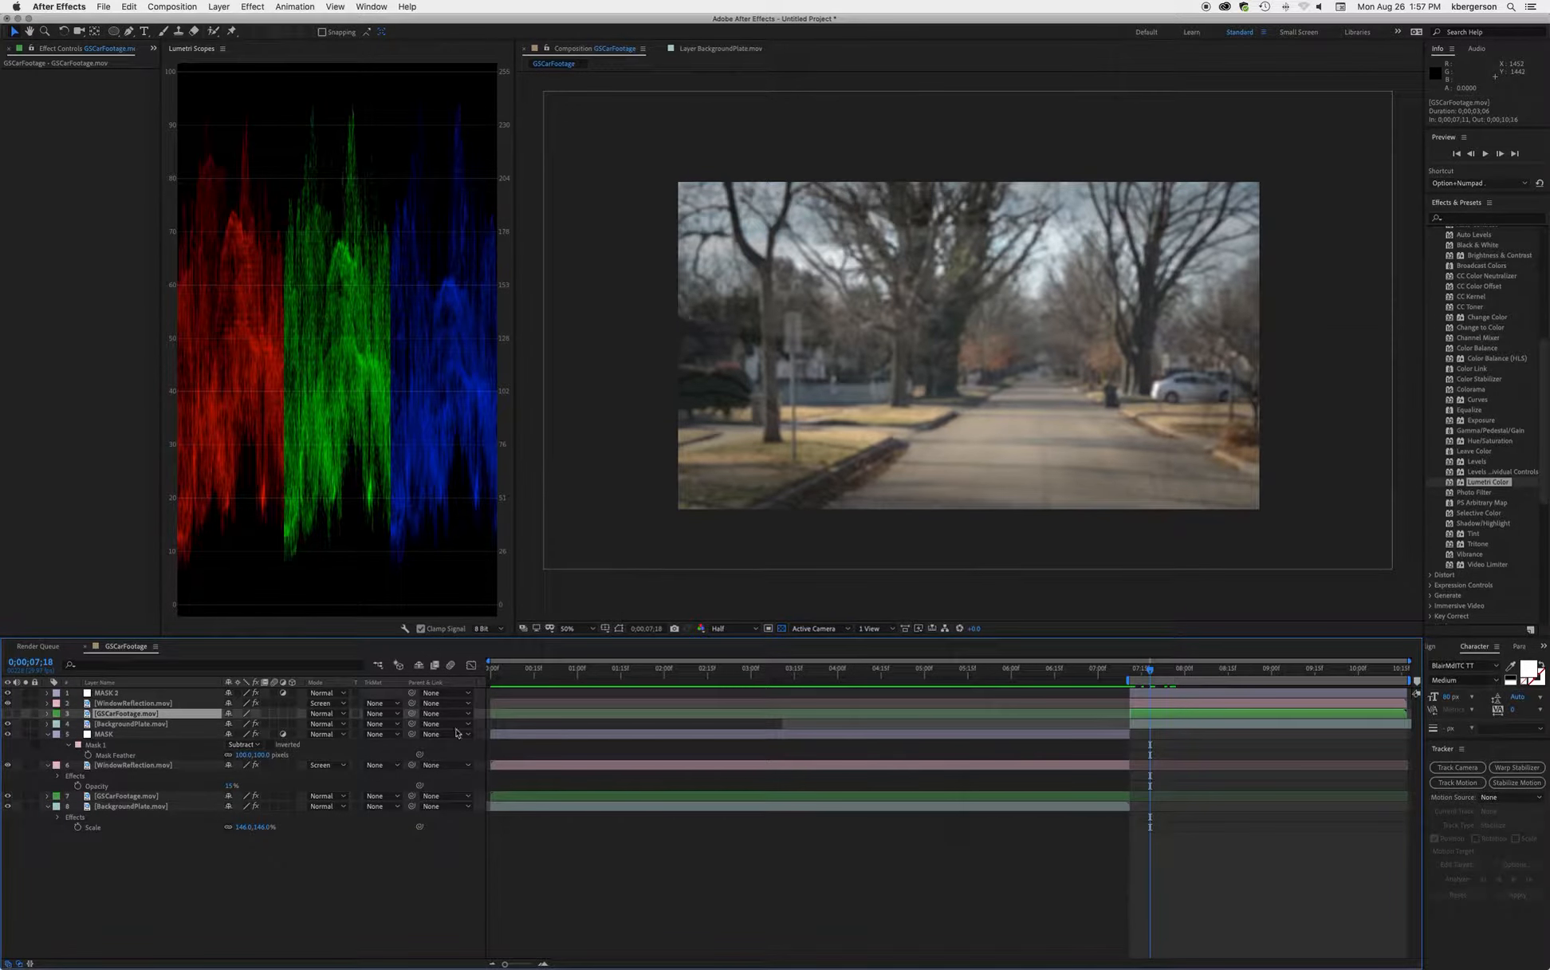
click(7, 714)
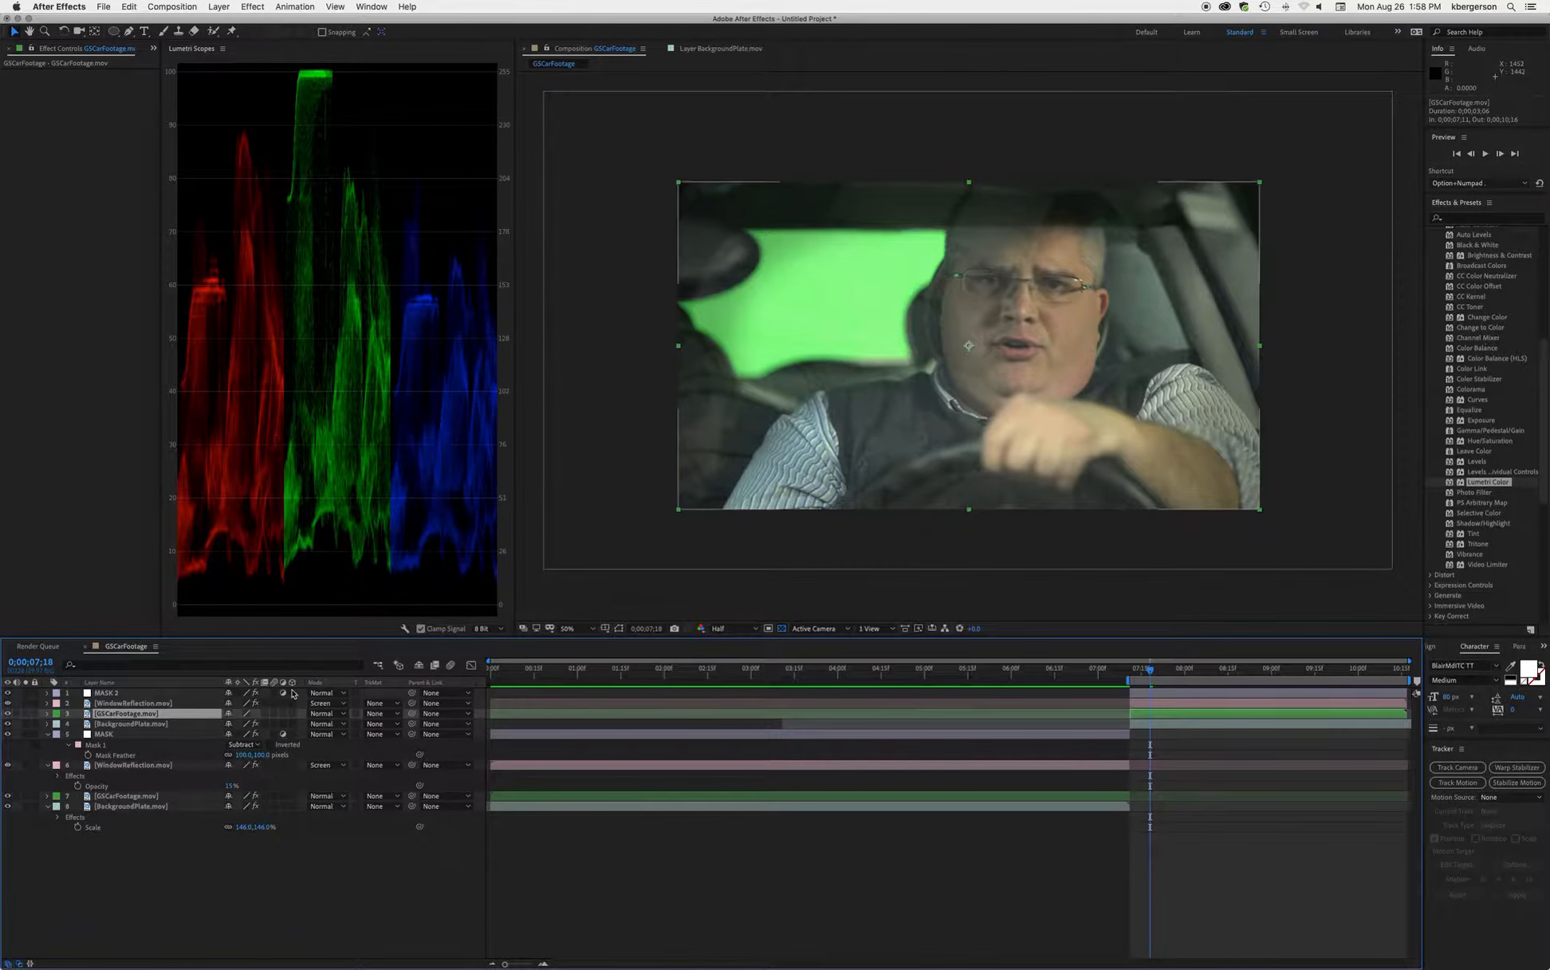
click(7, 694)
click(7, 703)
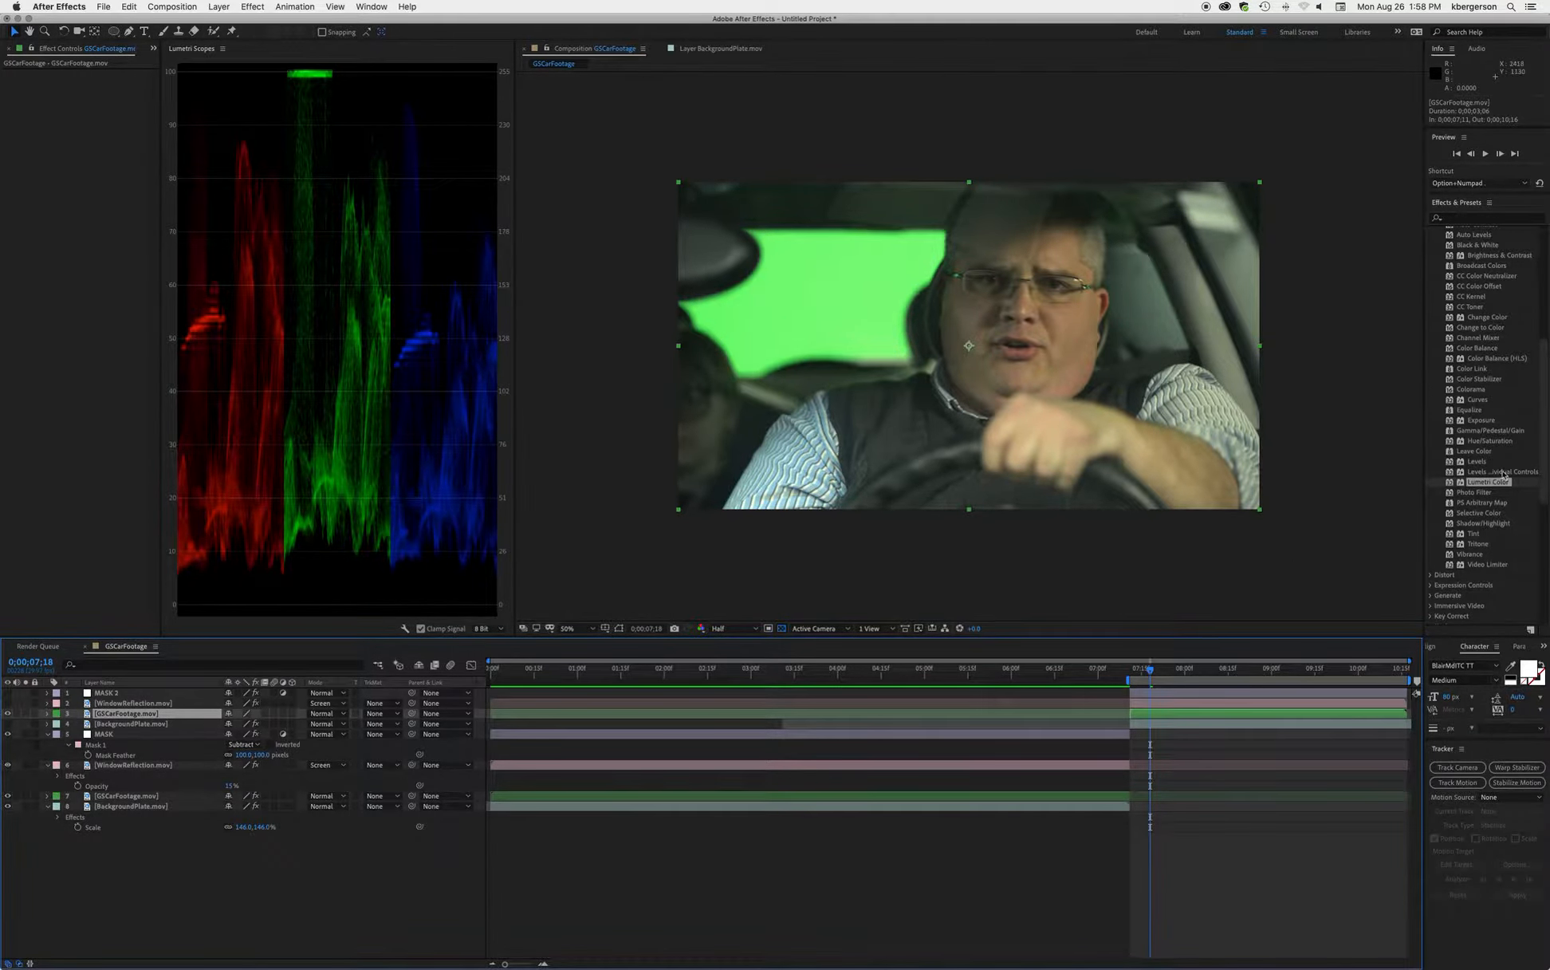
Step: Apply Keylight (1.2) to the second shot's GSCarFootage layer and sample the green behind the car window as Screen Colour
scroll(1451, 475, up, 2)
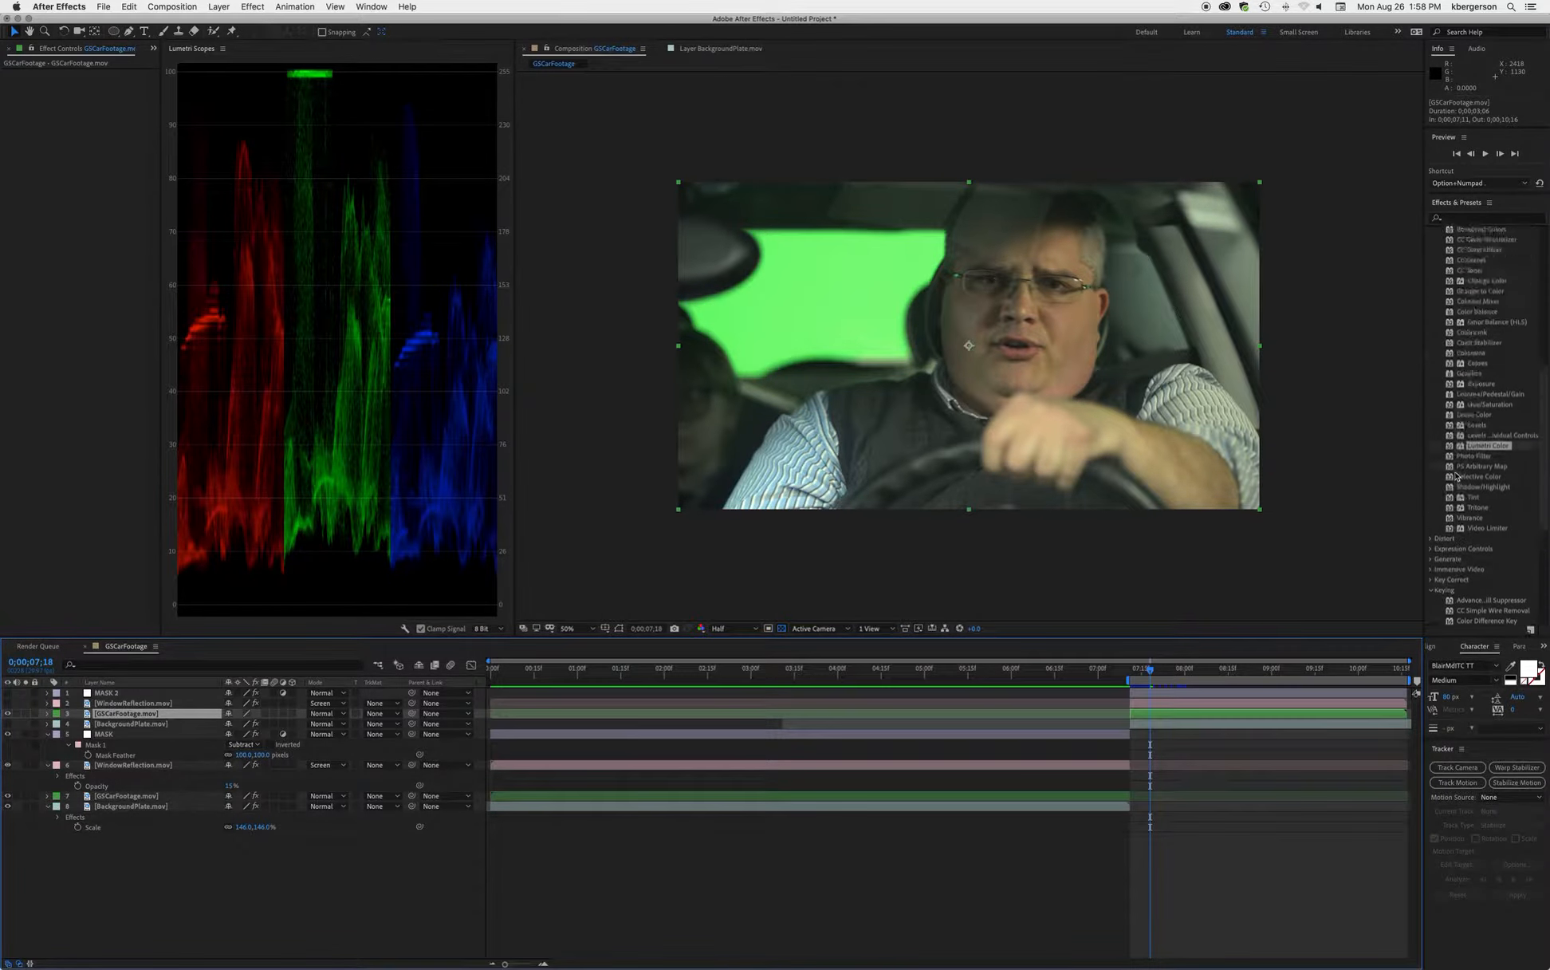
scroll(1456, 476, down, 10)
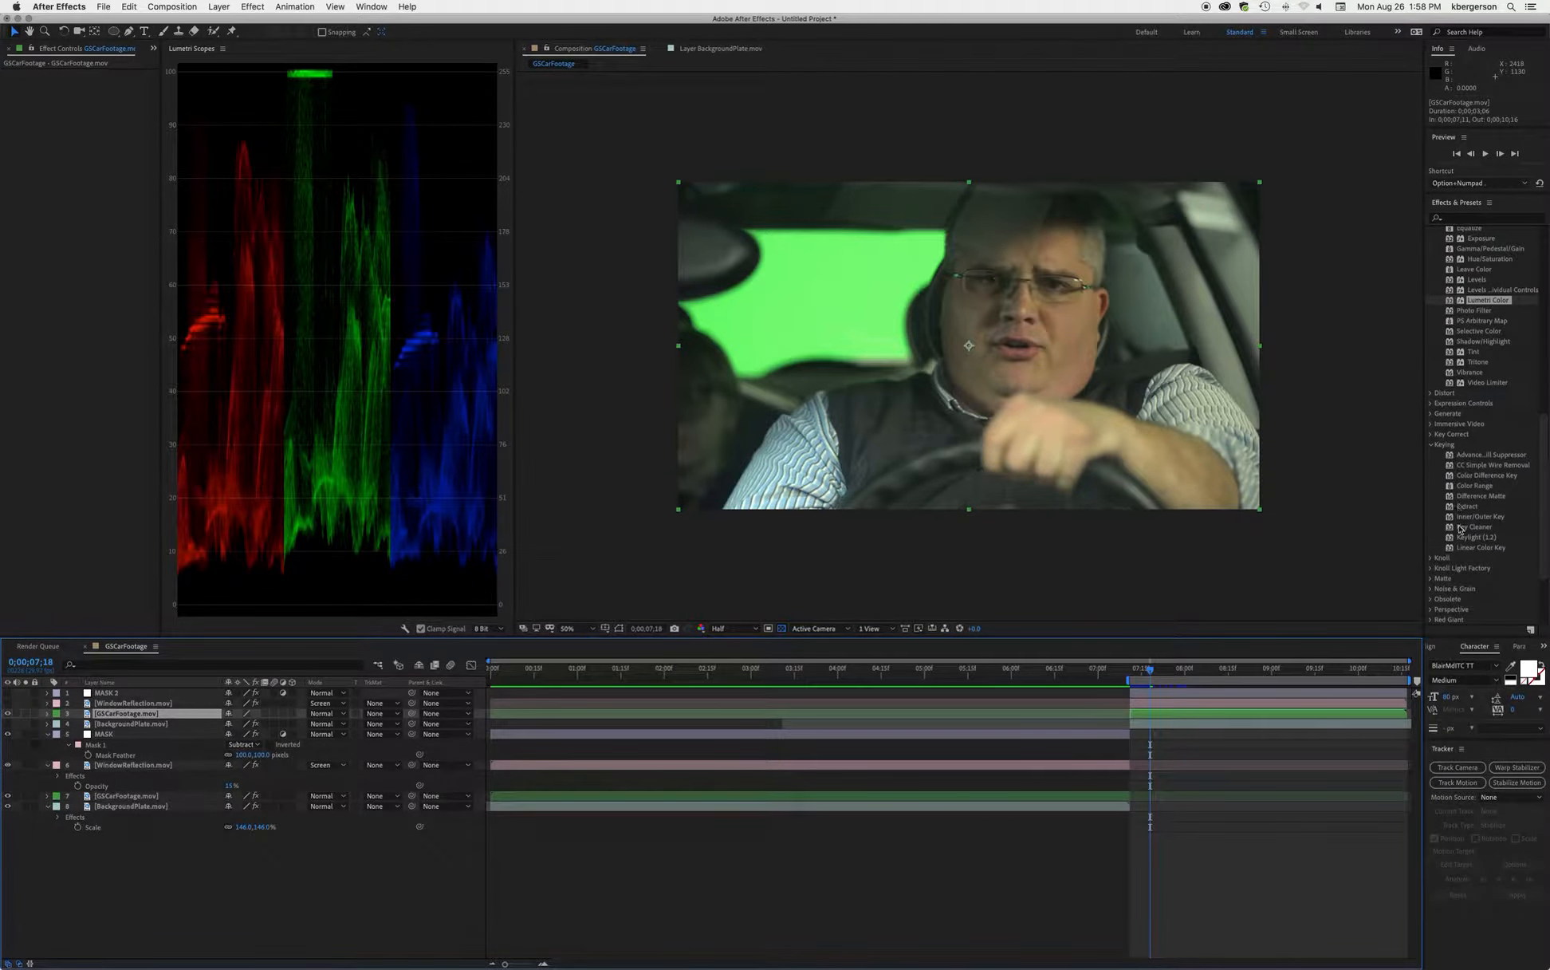
drag(1448, 540, 1176, 716)
click(111, 150)
click(875, 305)
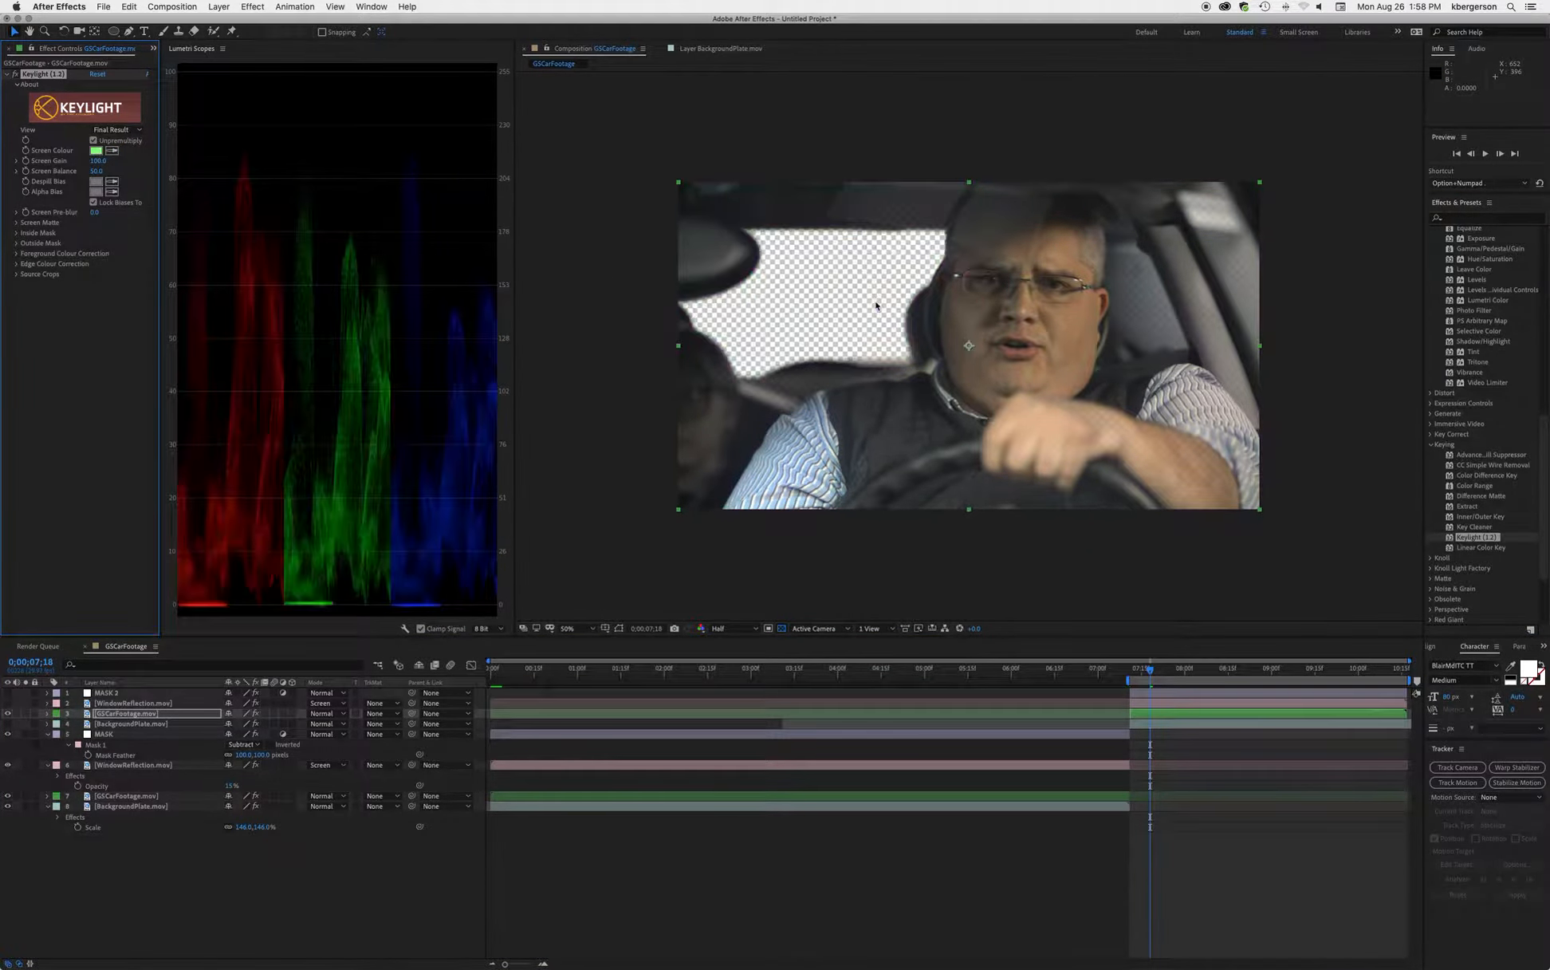
Step: In Keylight's Screen Matte view, lower Clip White to about 75 and raise Clip Black to about 25, then restore Final Result view
click(116, 129)
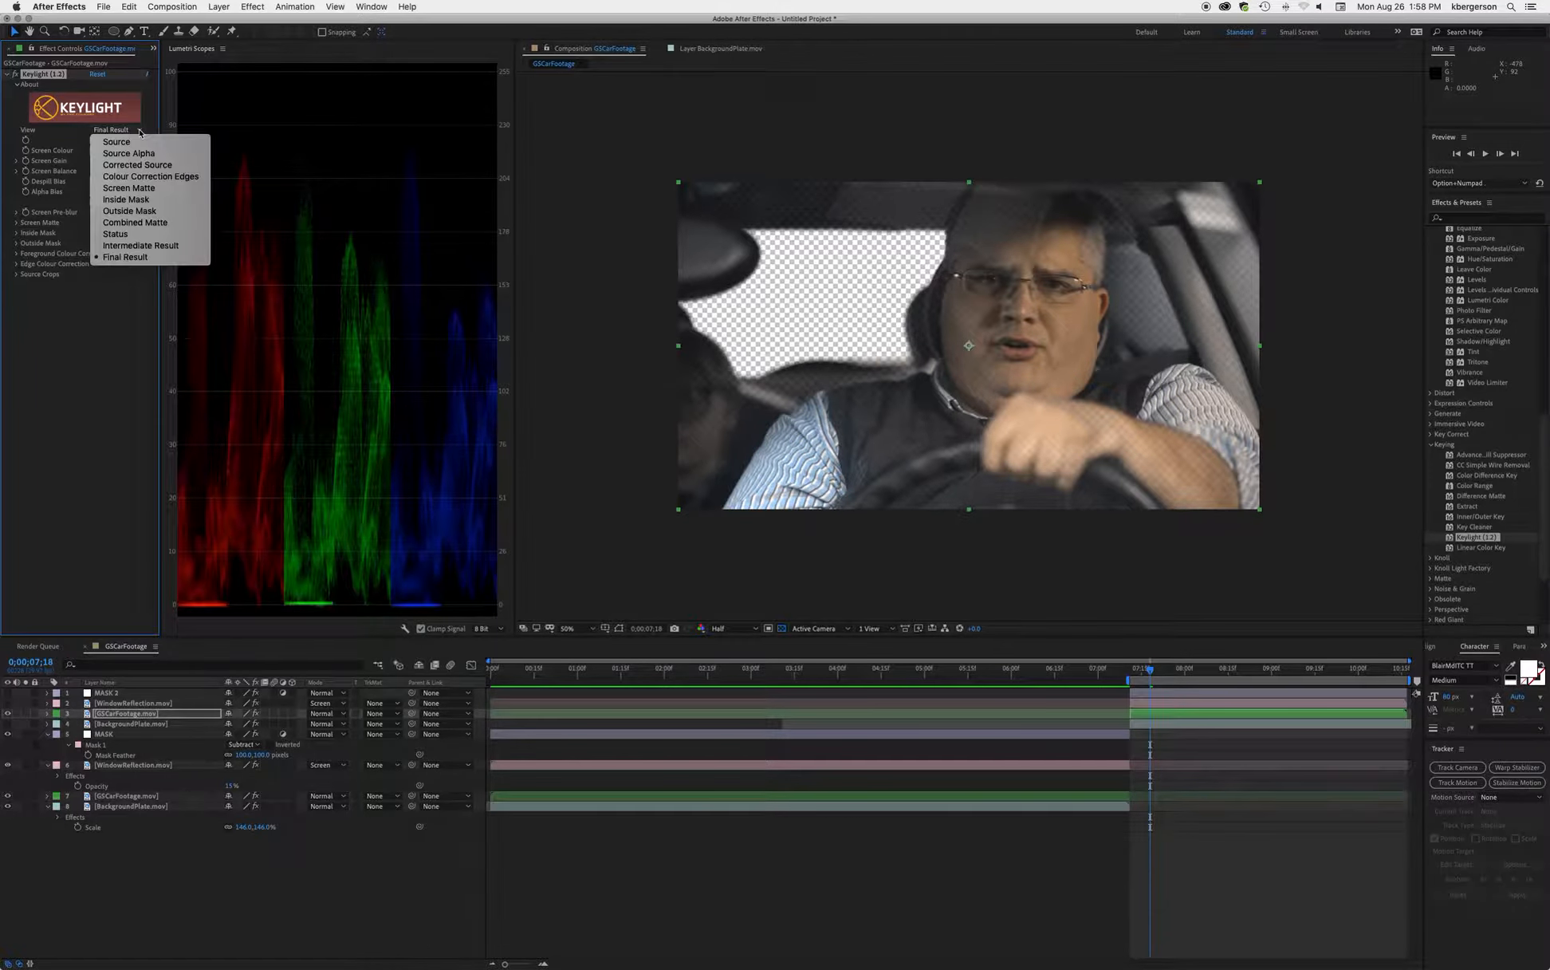
click(132, 189)
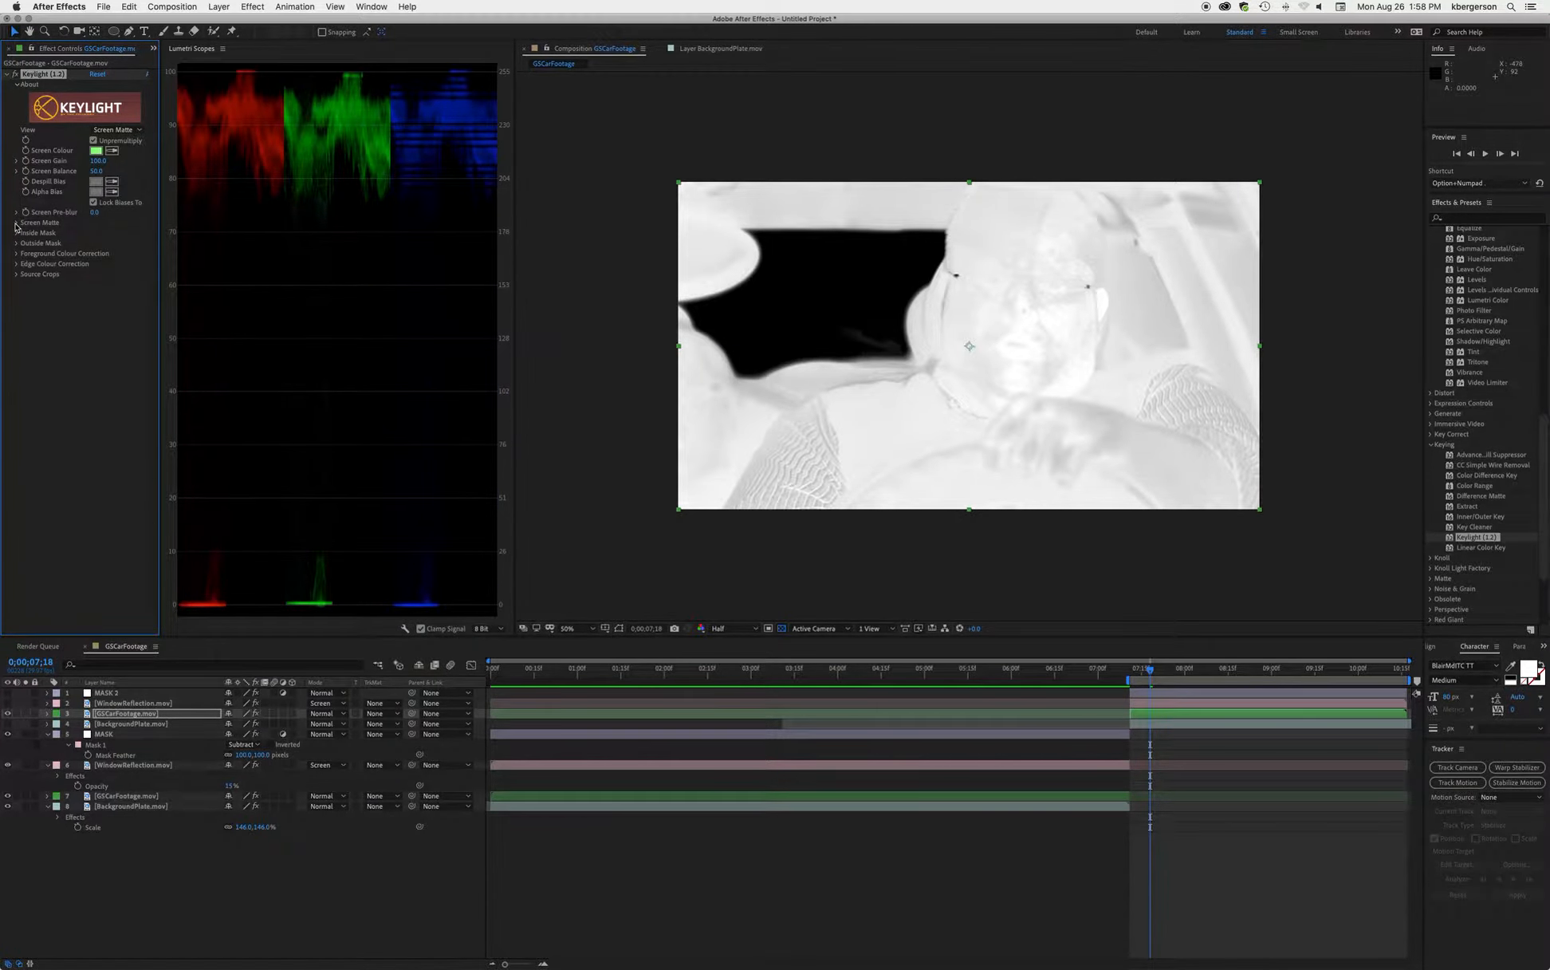
click(16, 223)
click(27, 233)
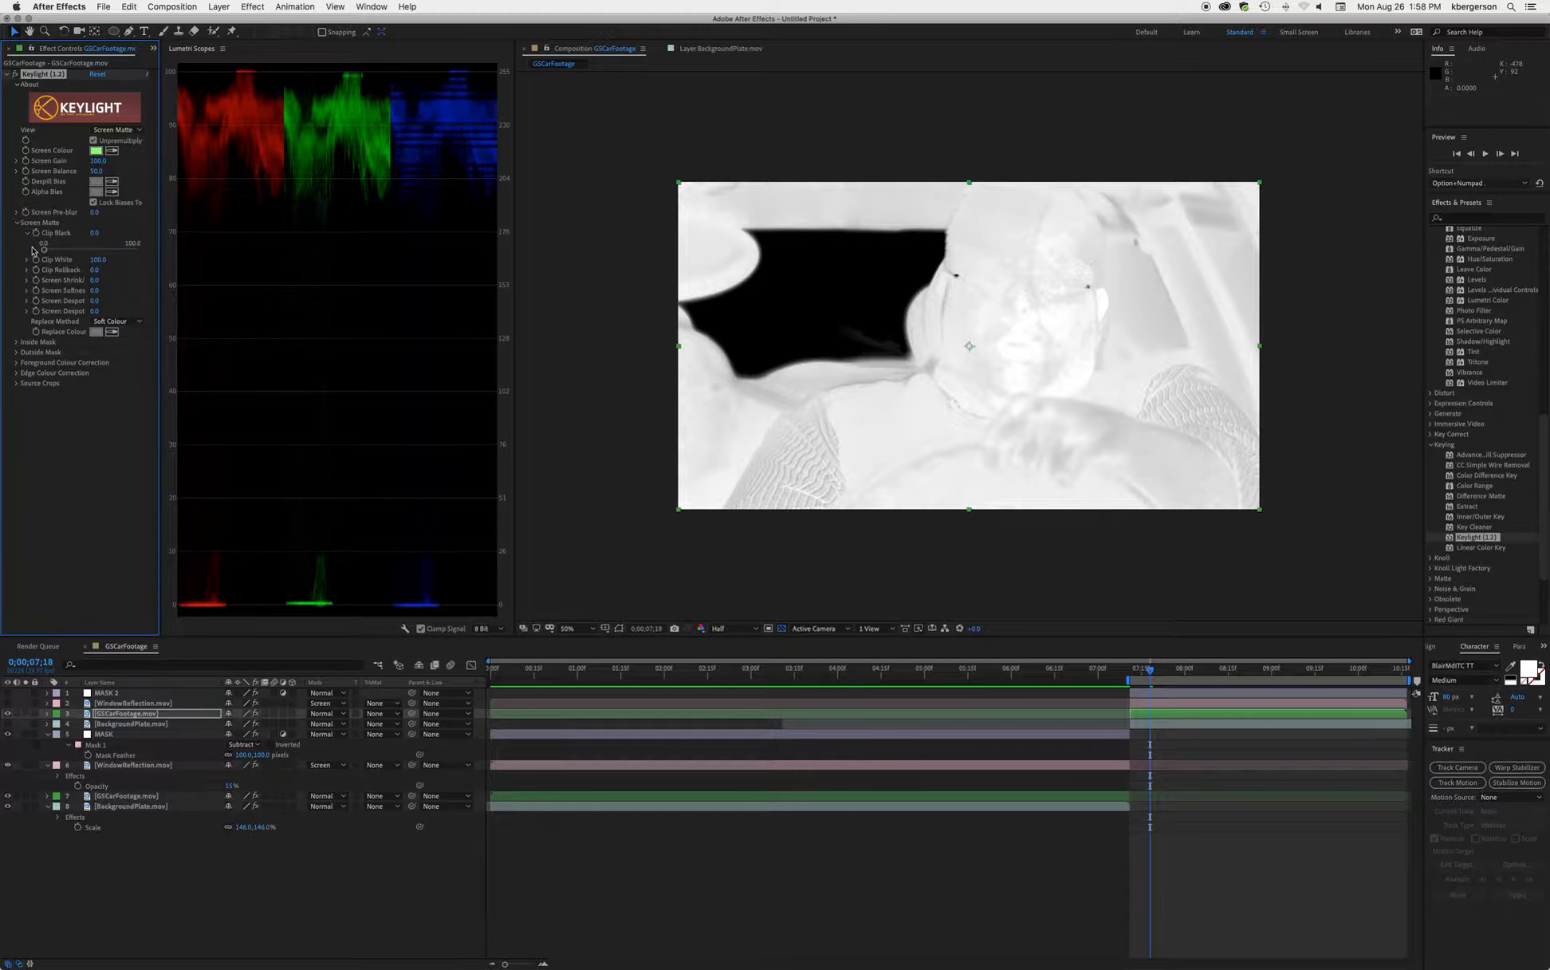
click(27, 259)
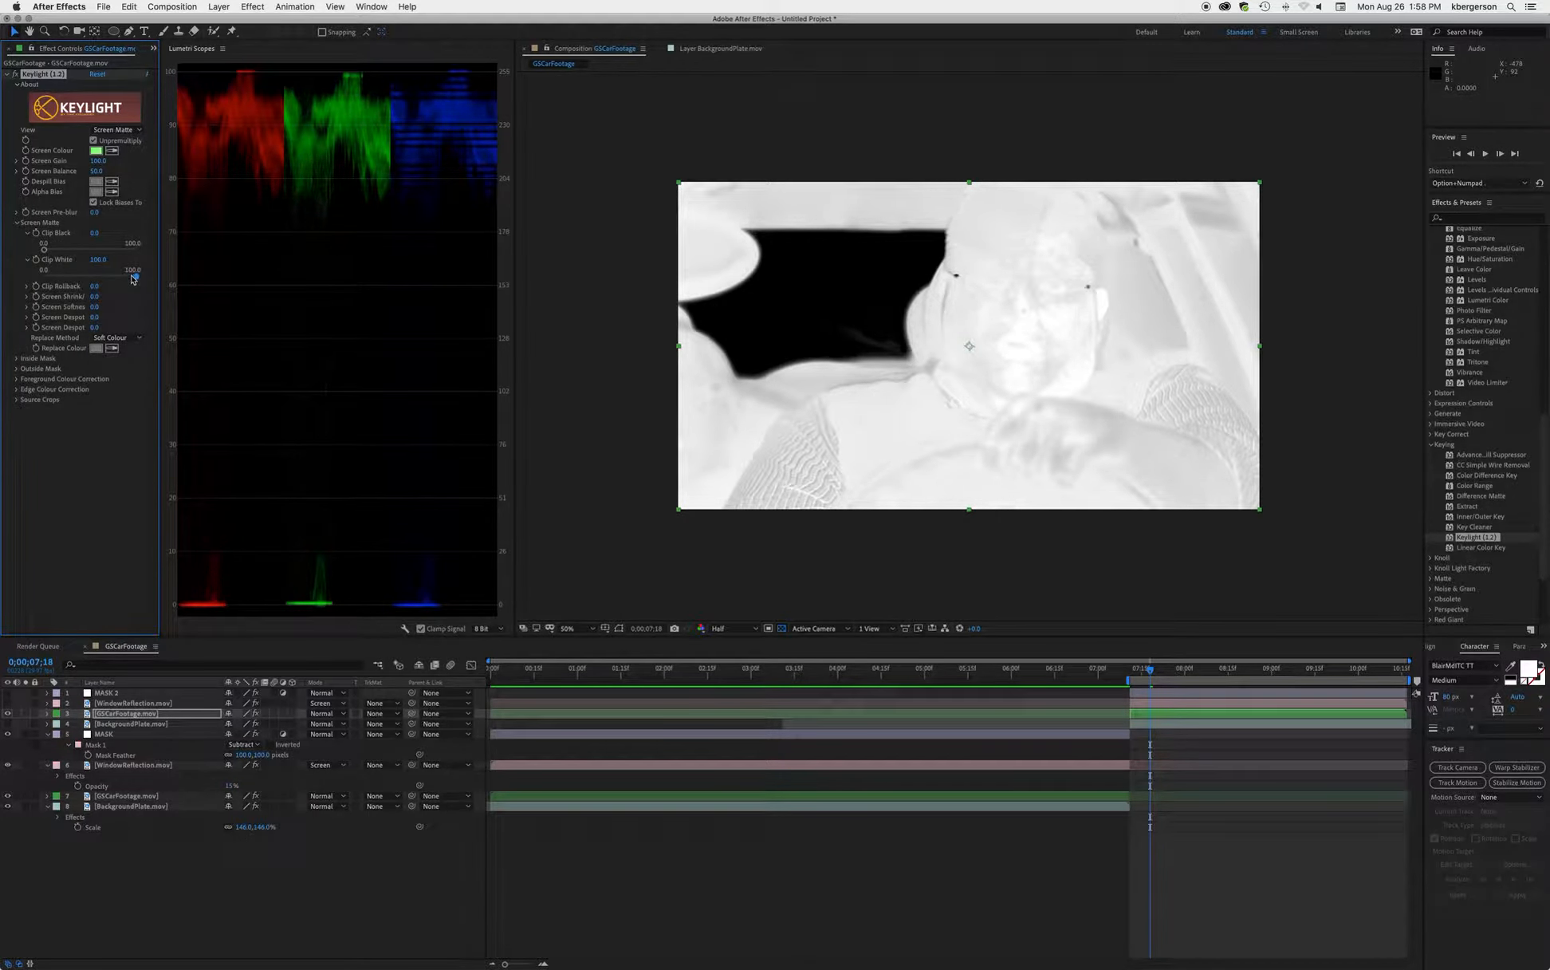
drag(136, 280, 67, 251)
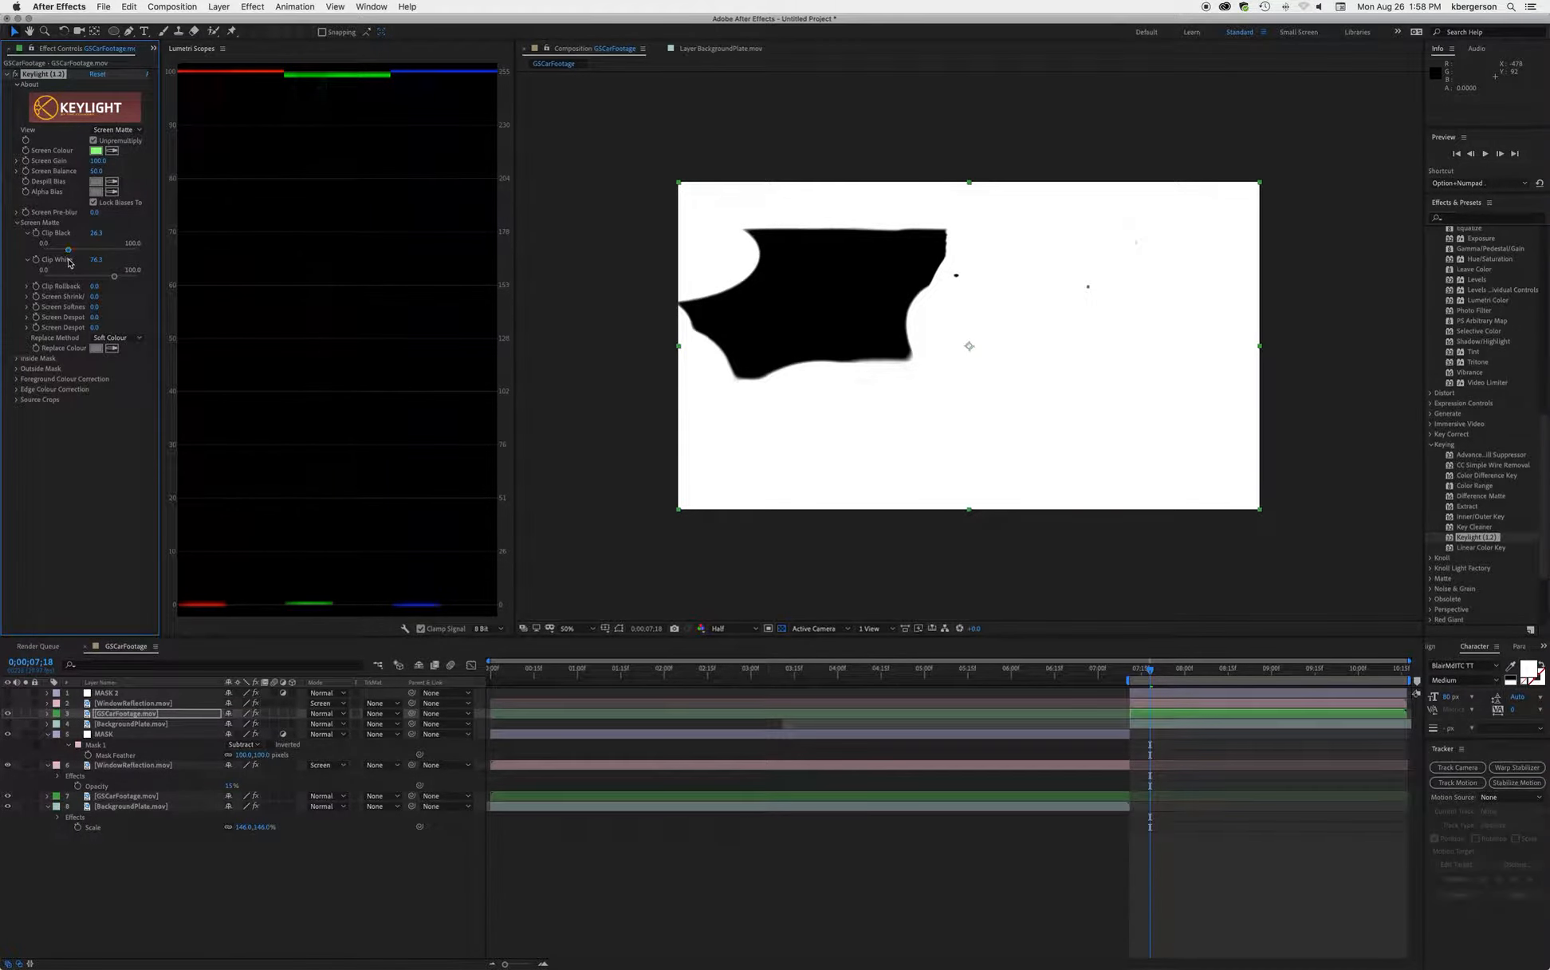
click(135, 132)
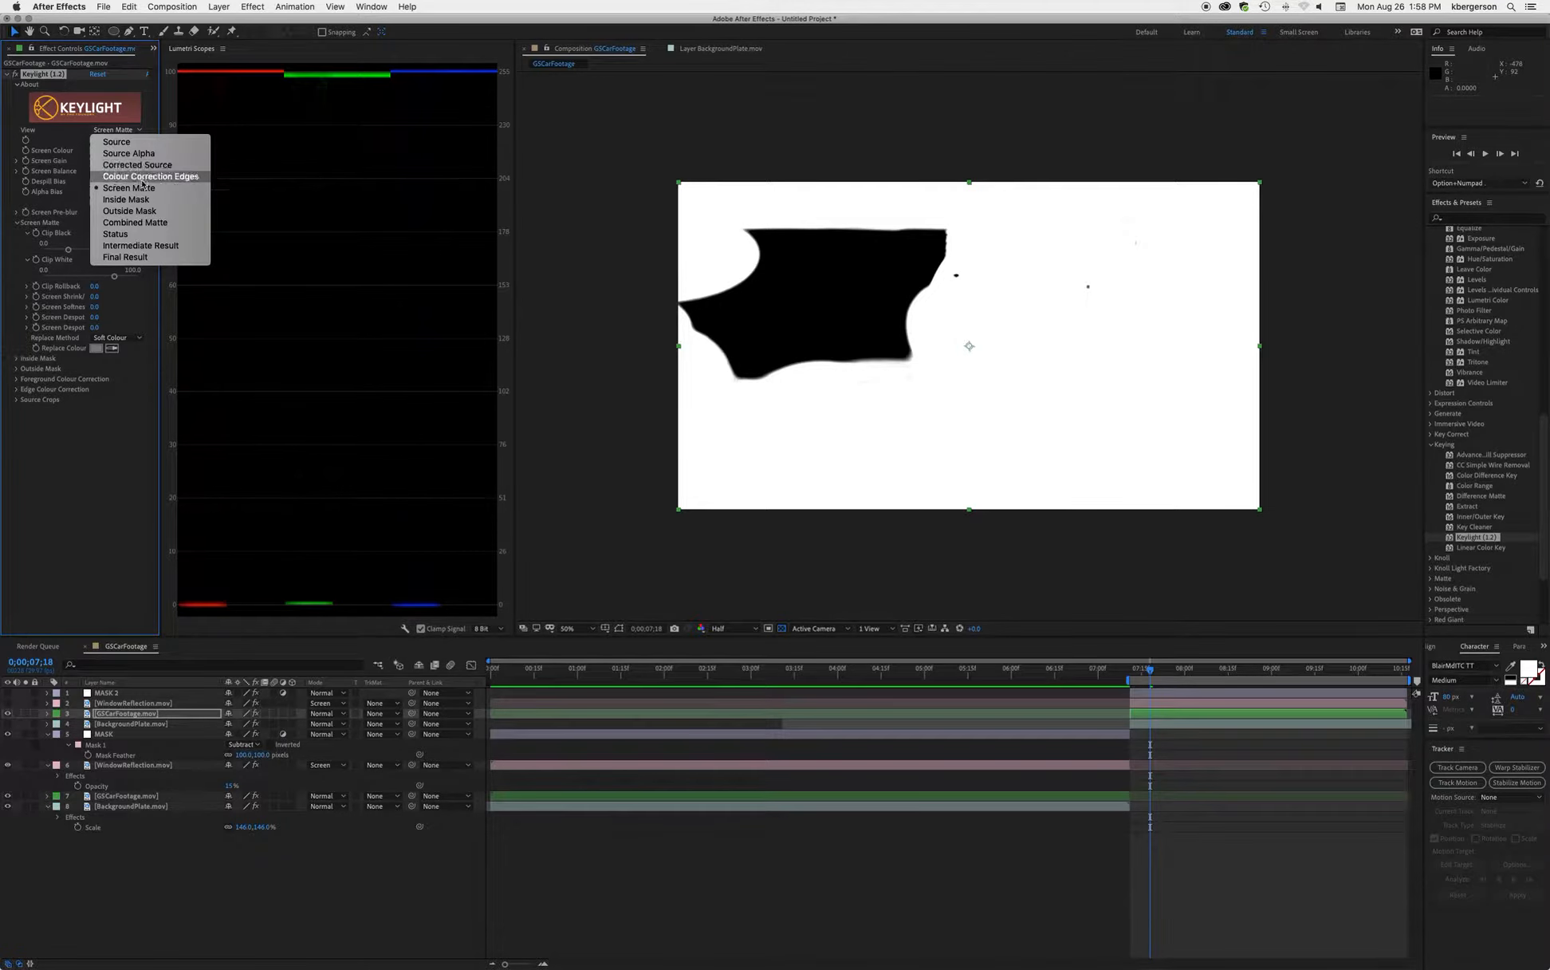
click(144, 257)
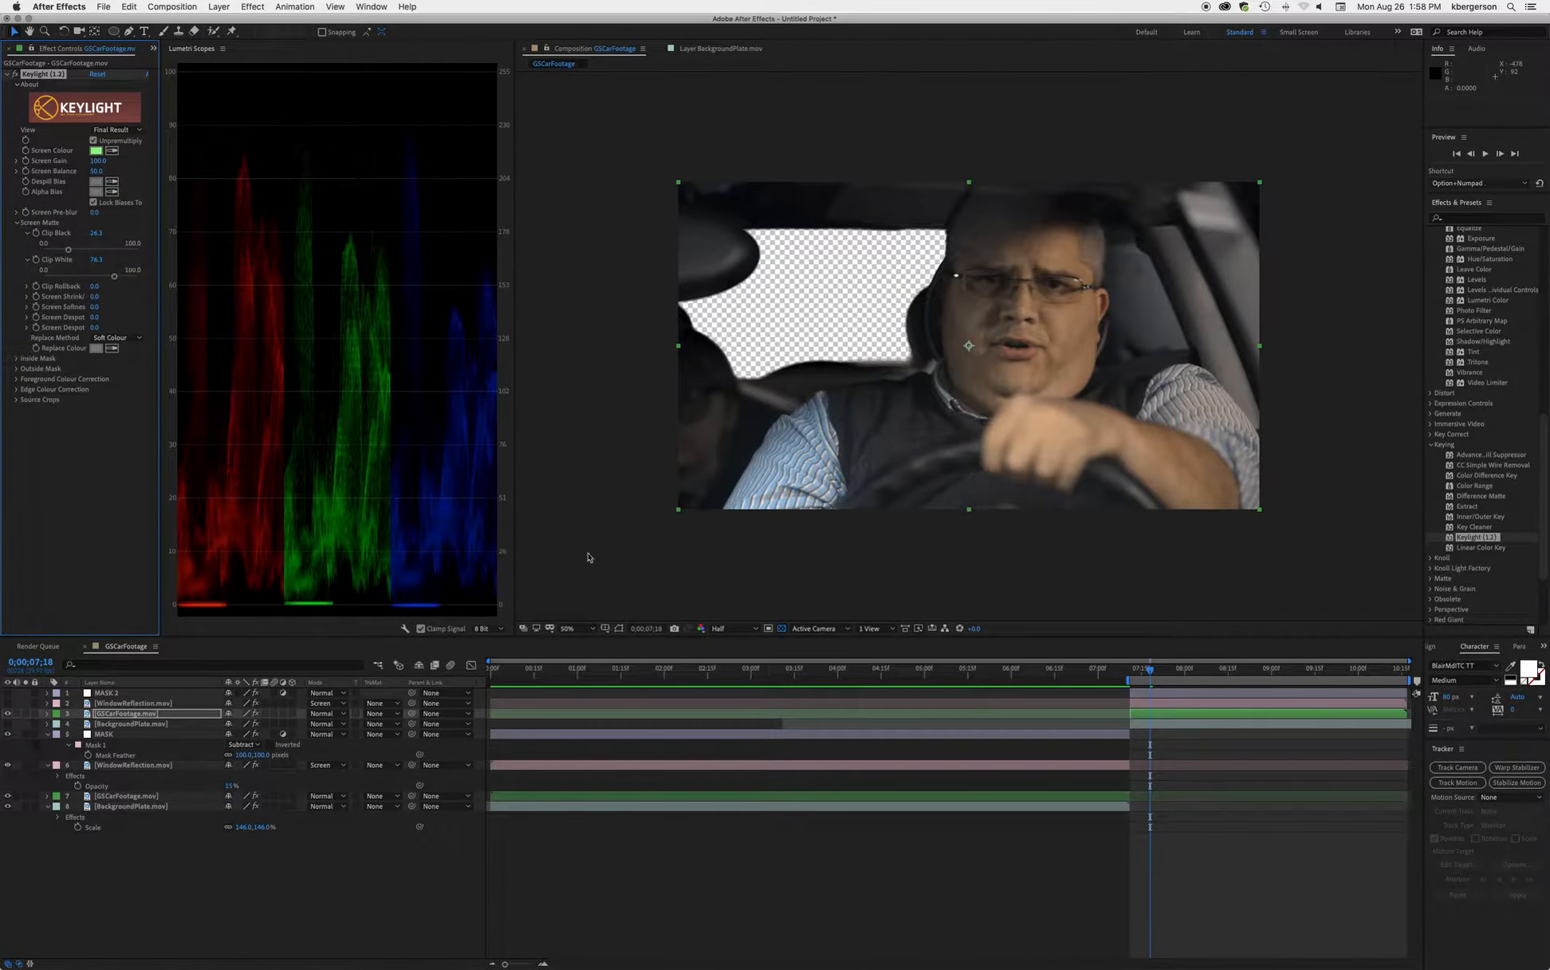
Step: Try to copy the Lumetri Color effect from the first shot's GSCarFootage layer onto the second shot's GSCarFootage layer
drag(1140, 676, 1116, 691)
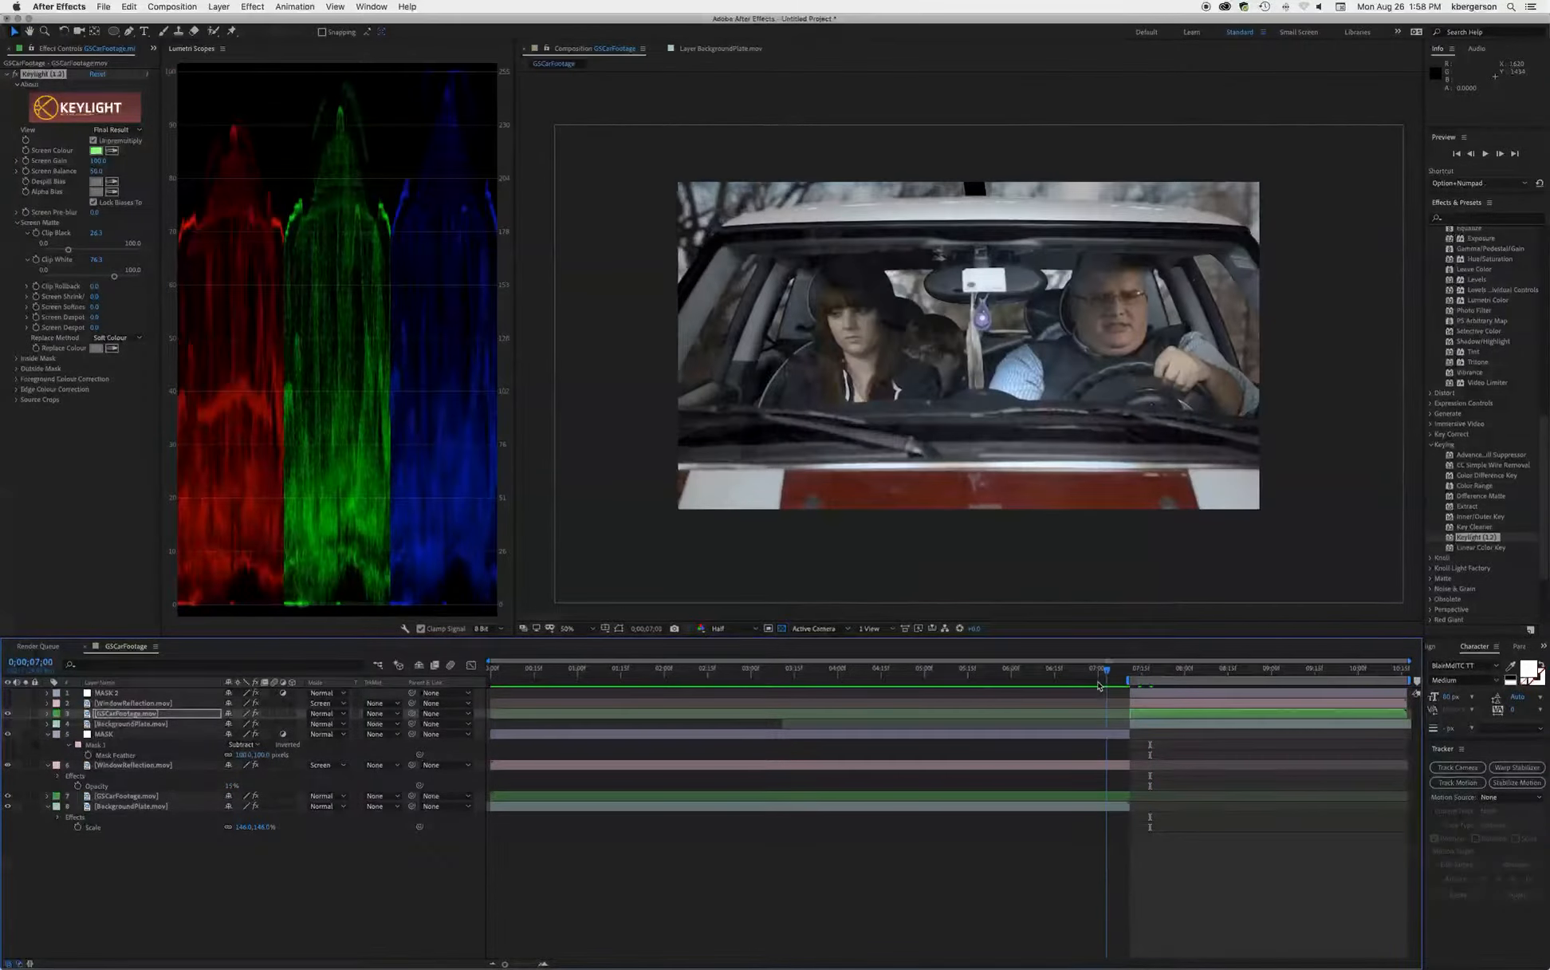
click(1070, 796)
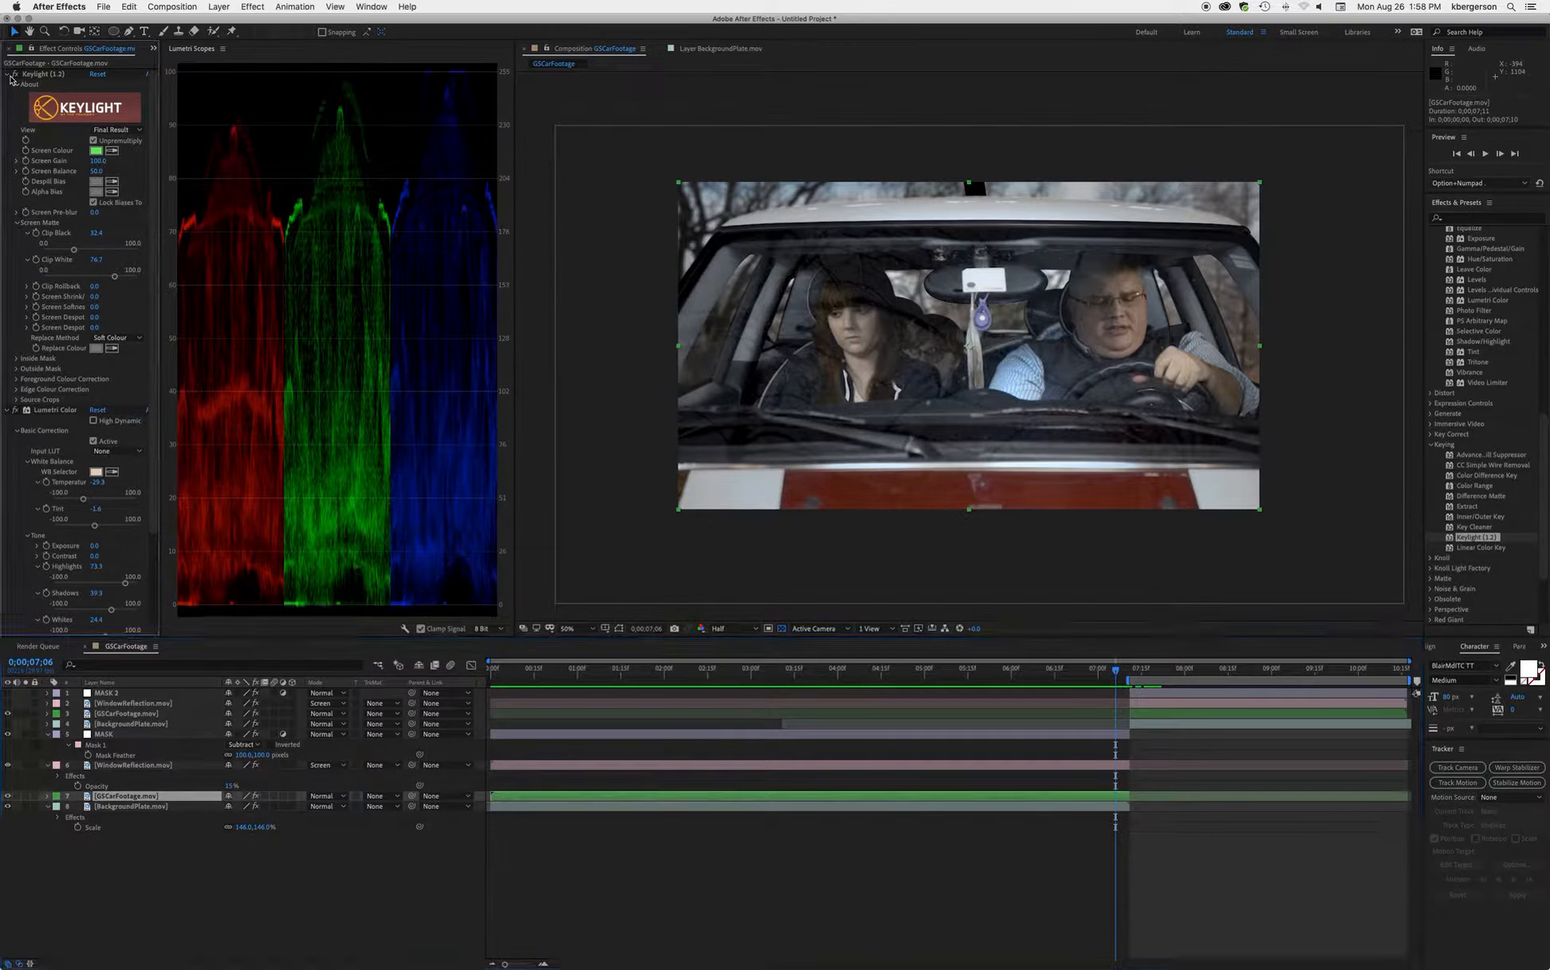
click(8, 73)
click(49, 84)
key(c)
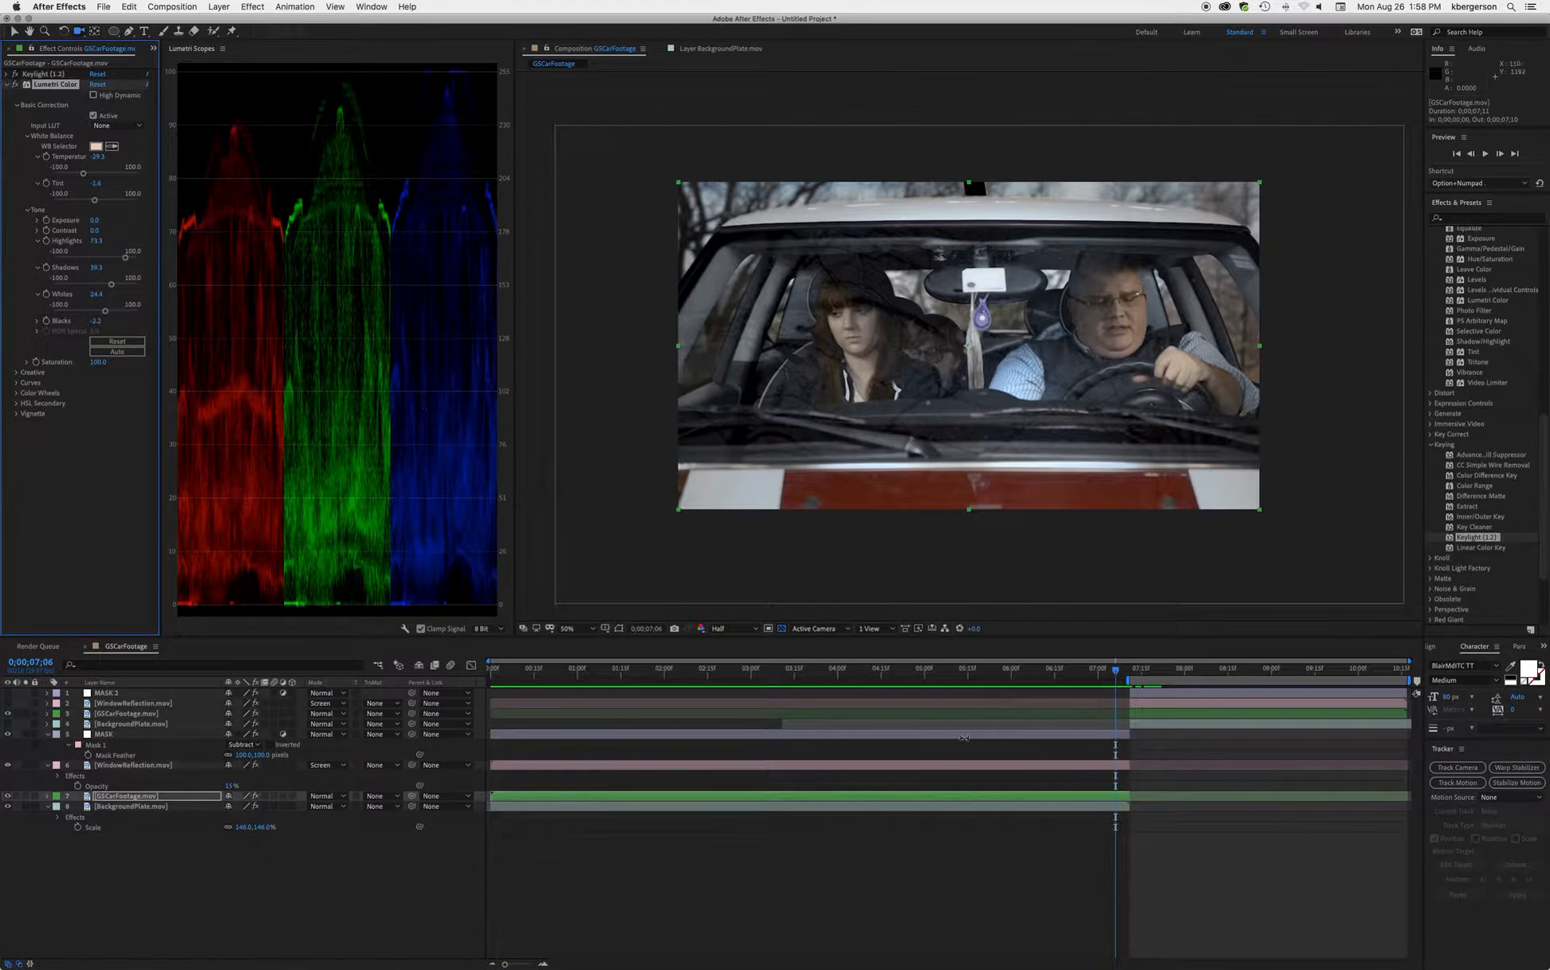
click(1226, 714)
click(1205, 668)
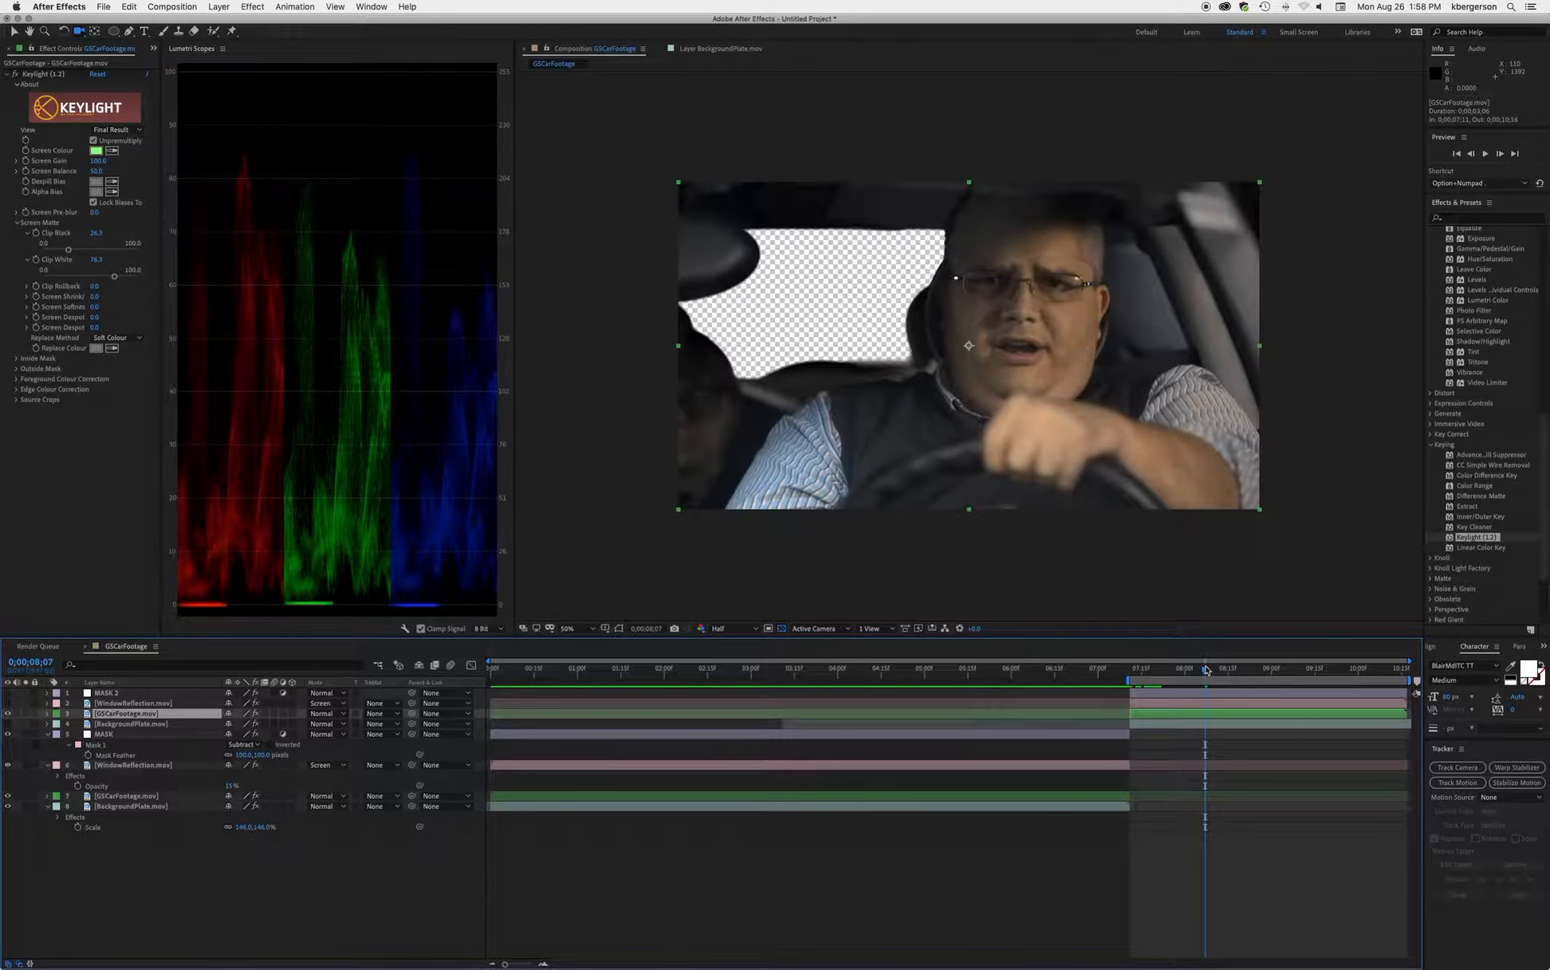
key(v)
Step: Copy the Lumetri Color effect from the first shot's GSCarFootage layer onto the second shot's GSCarFootage layer
click(1045, 801)
click(40, 87)
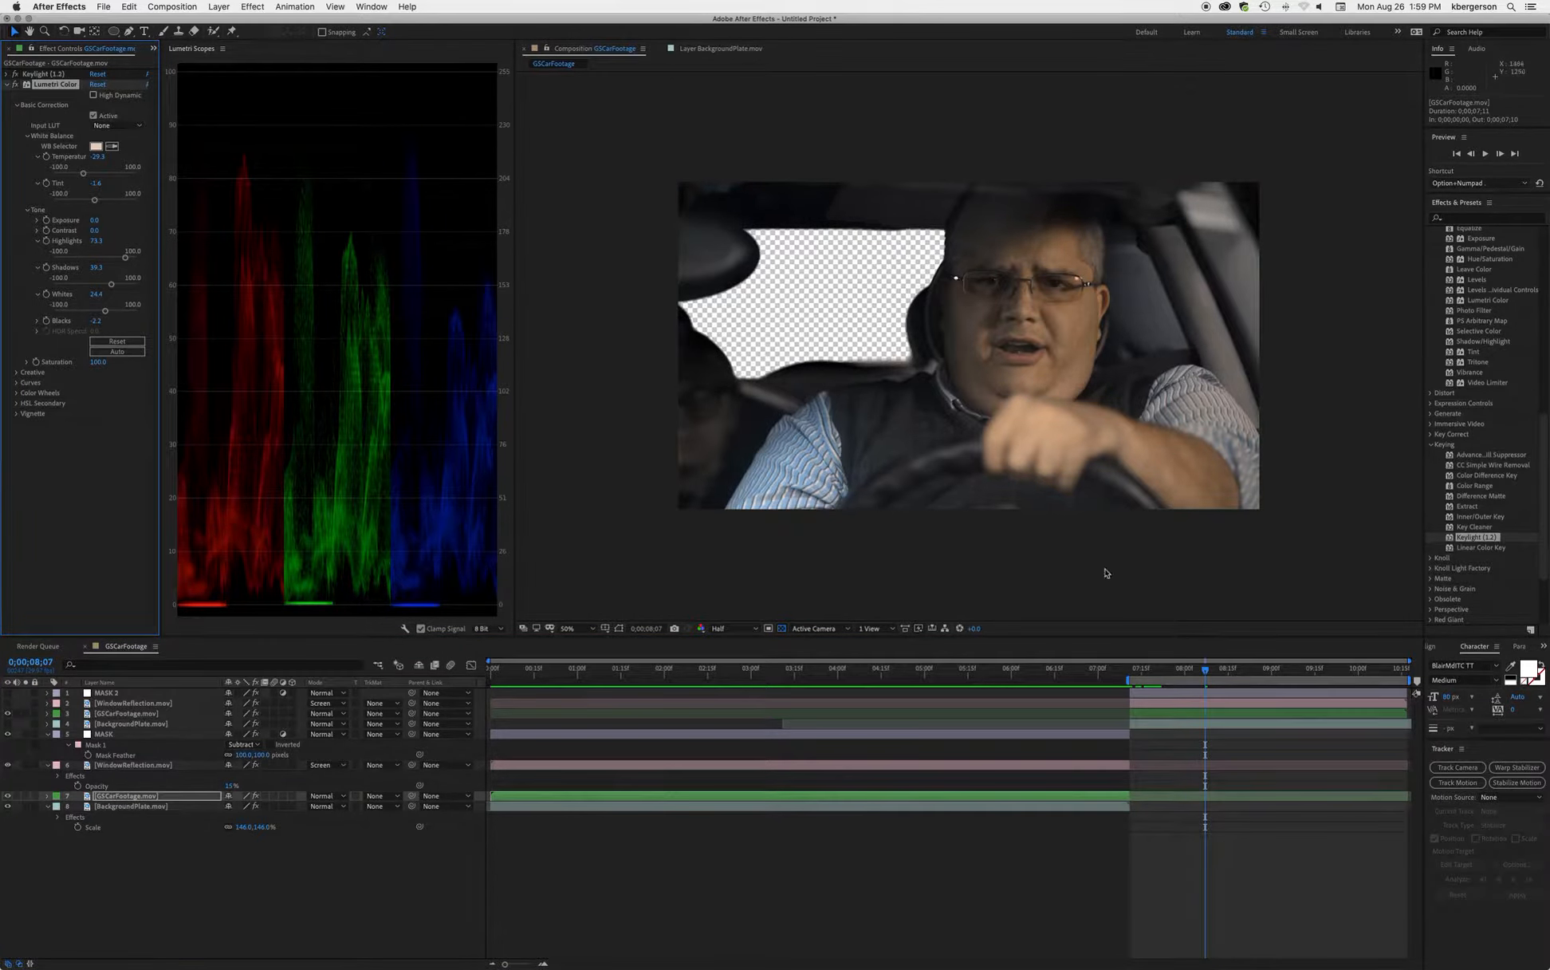
click(1180, 715)
key(super+v)
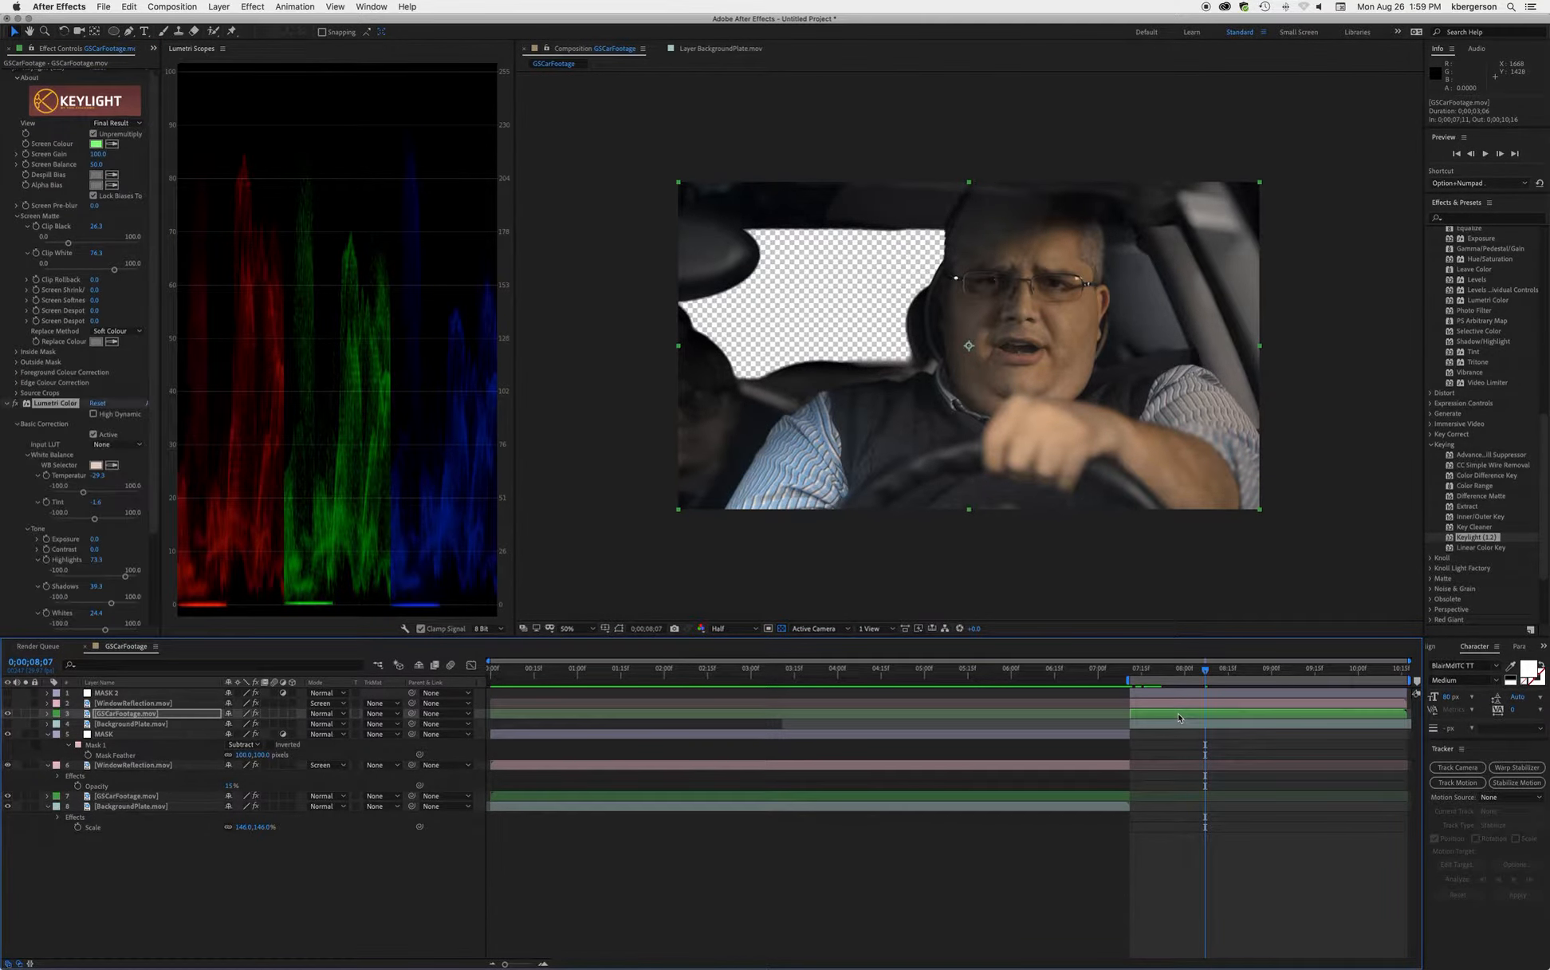
drag(1205, 677, 1139, 701)
click(1150, 720)
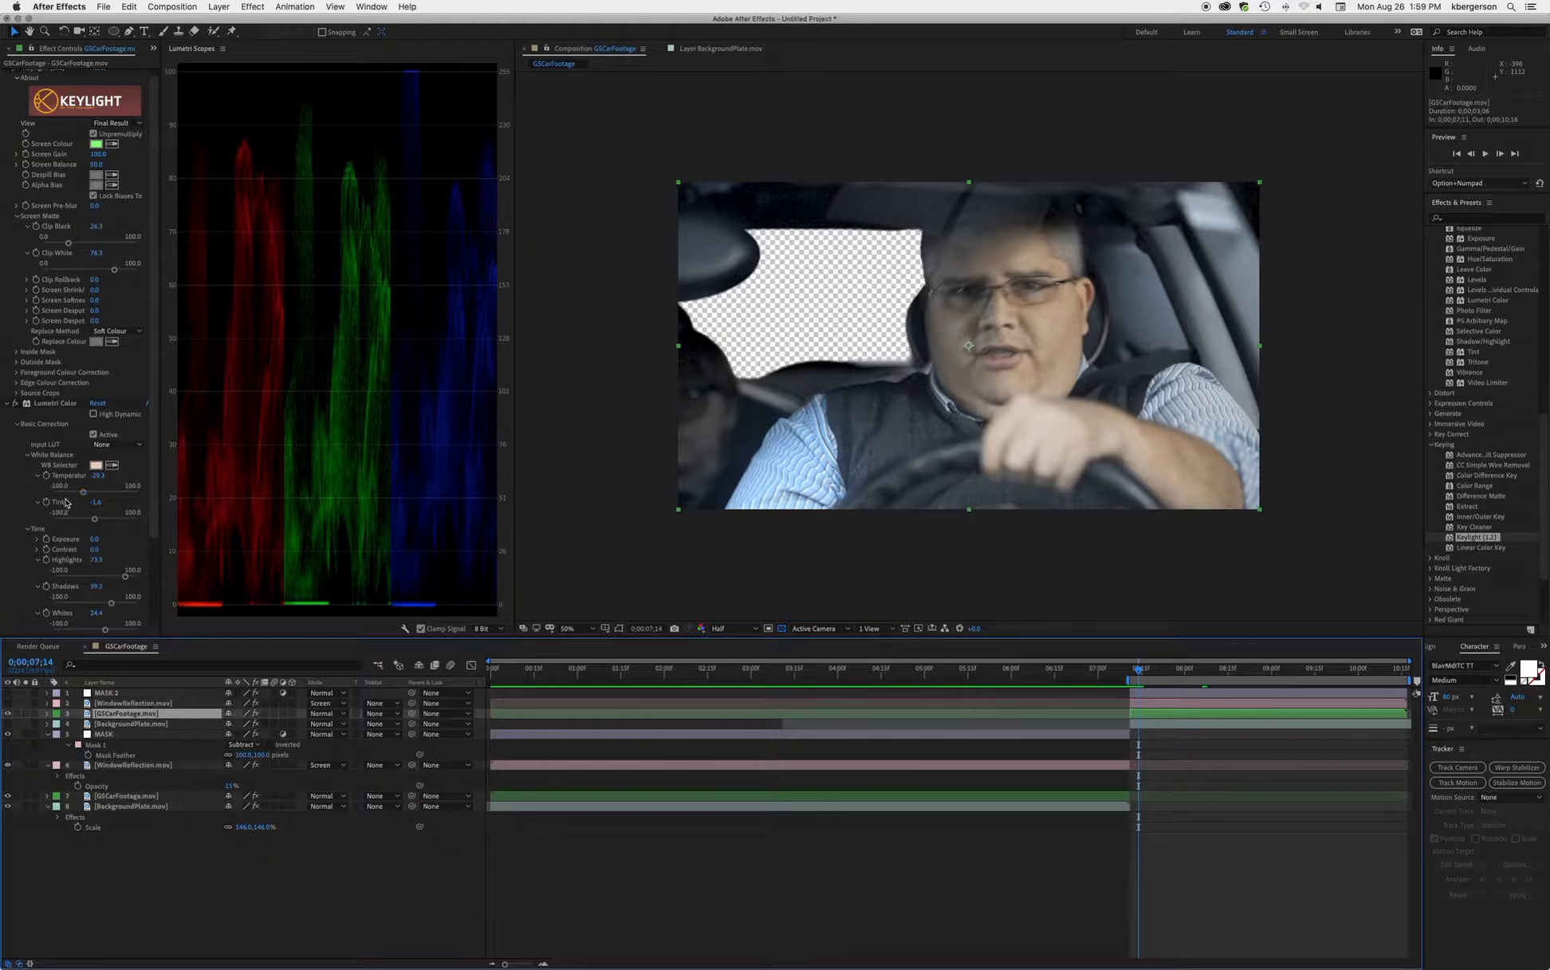
Step: Lower Lumetri Color's Shadows to about 8 on the second shot's GSCarFootage layer
scroll(66, 503, down, 3)
scroll(112, 535, down, 1)
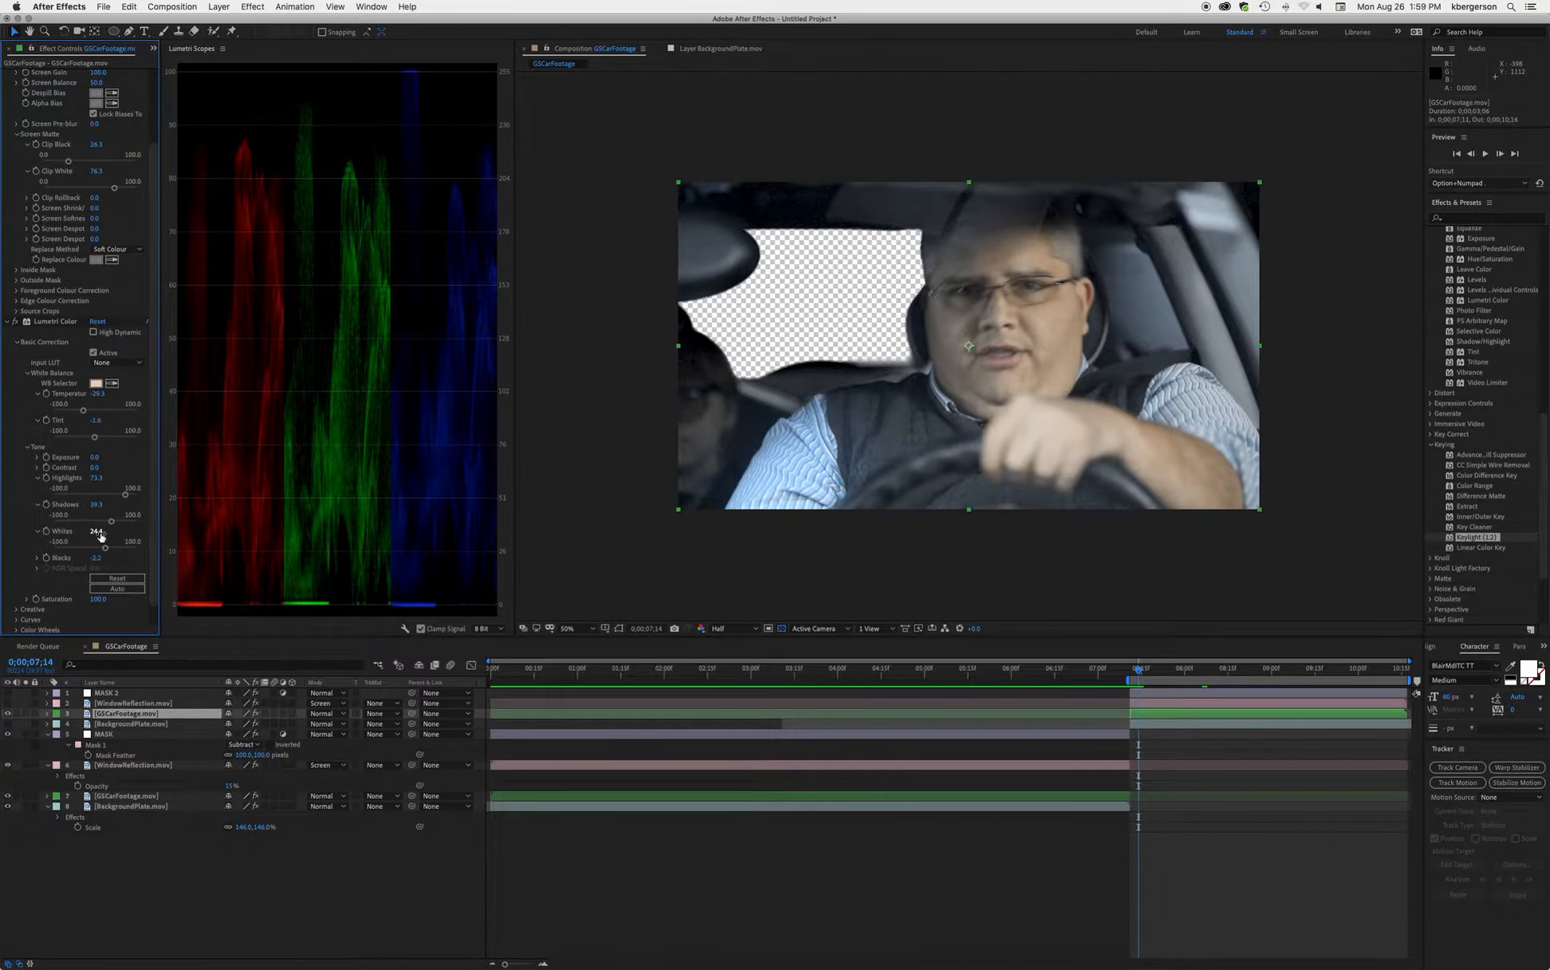
drag(111, 521, 99, 522)
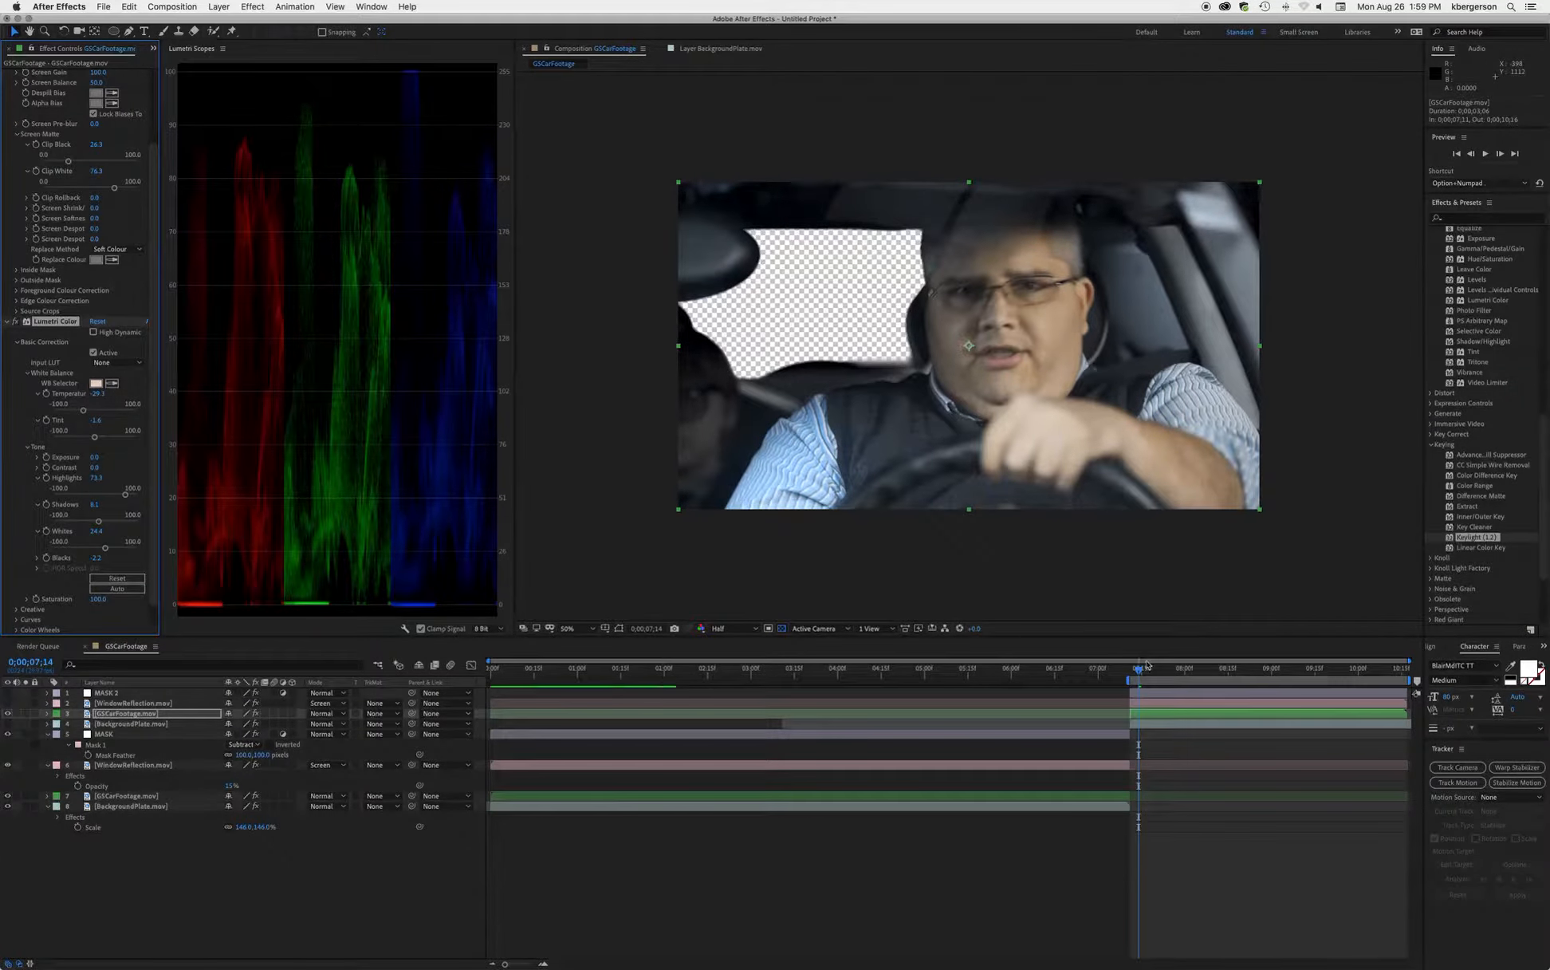
mouse_move(1139, 675)
mouse_down()
mouse_move(1106, 676)
mouse_move(1137, 680)
mouse_up()
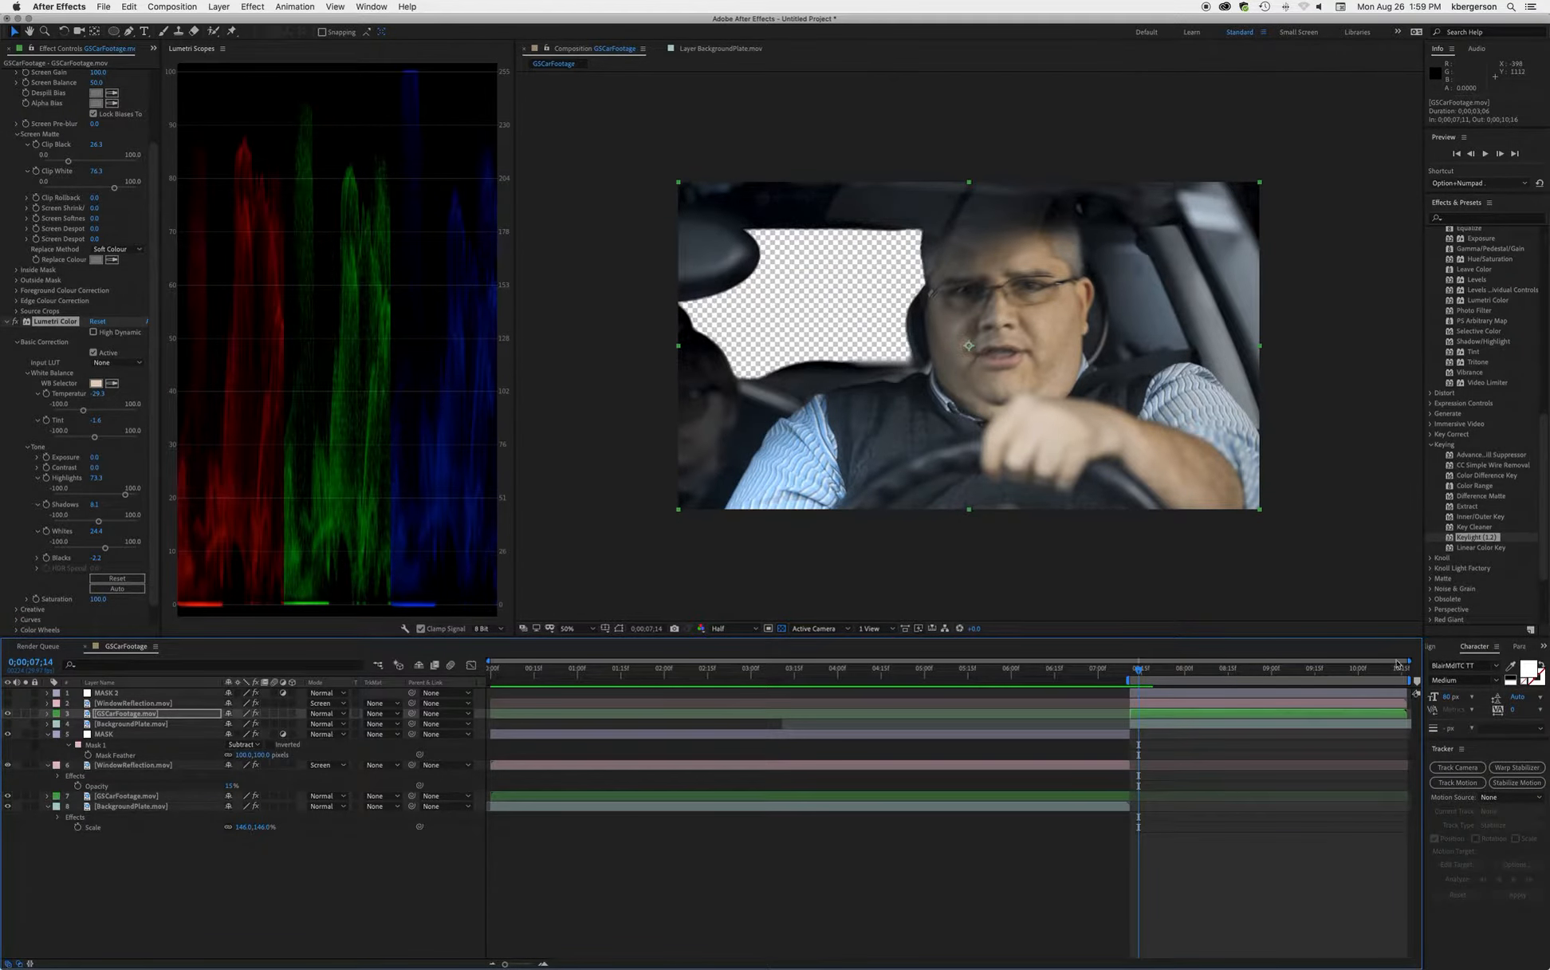
Step: Reduce Lumetri Color's Saturation to about 82 on the second shot's GSCarFootage layer and scrub the start of the shot
scroll(37, 597, down, 2)
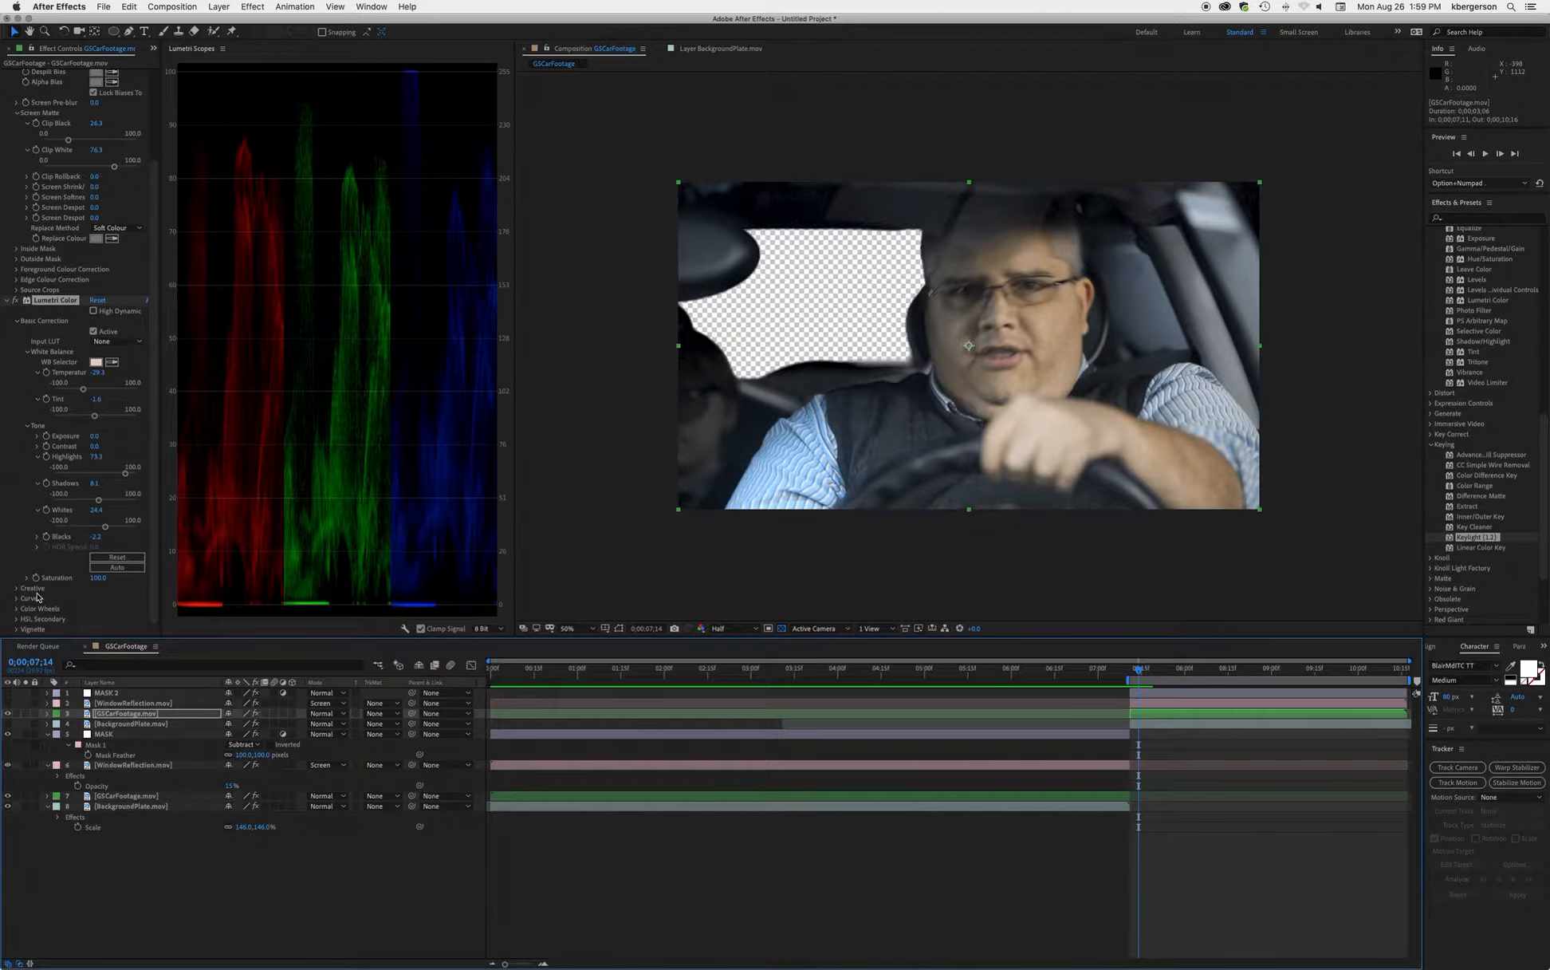
click(27, 577)
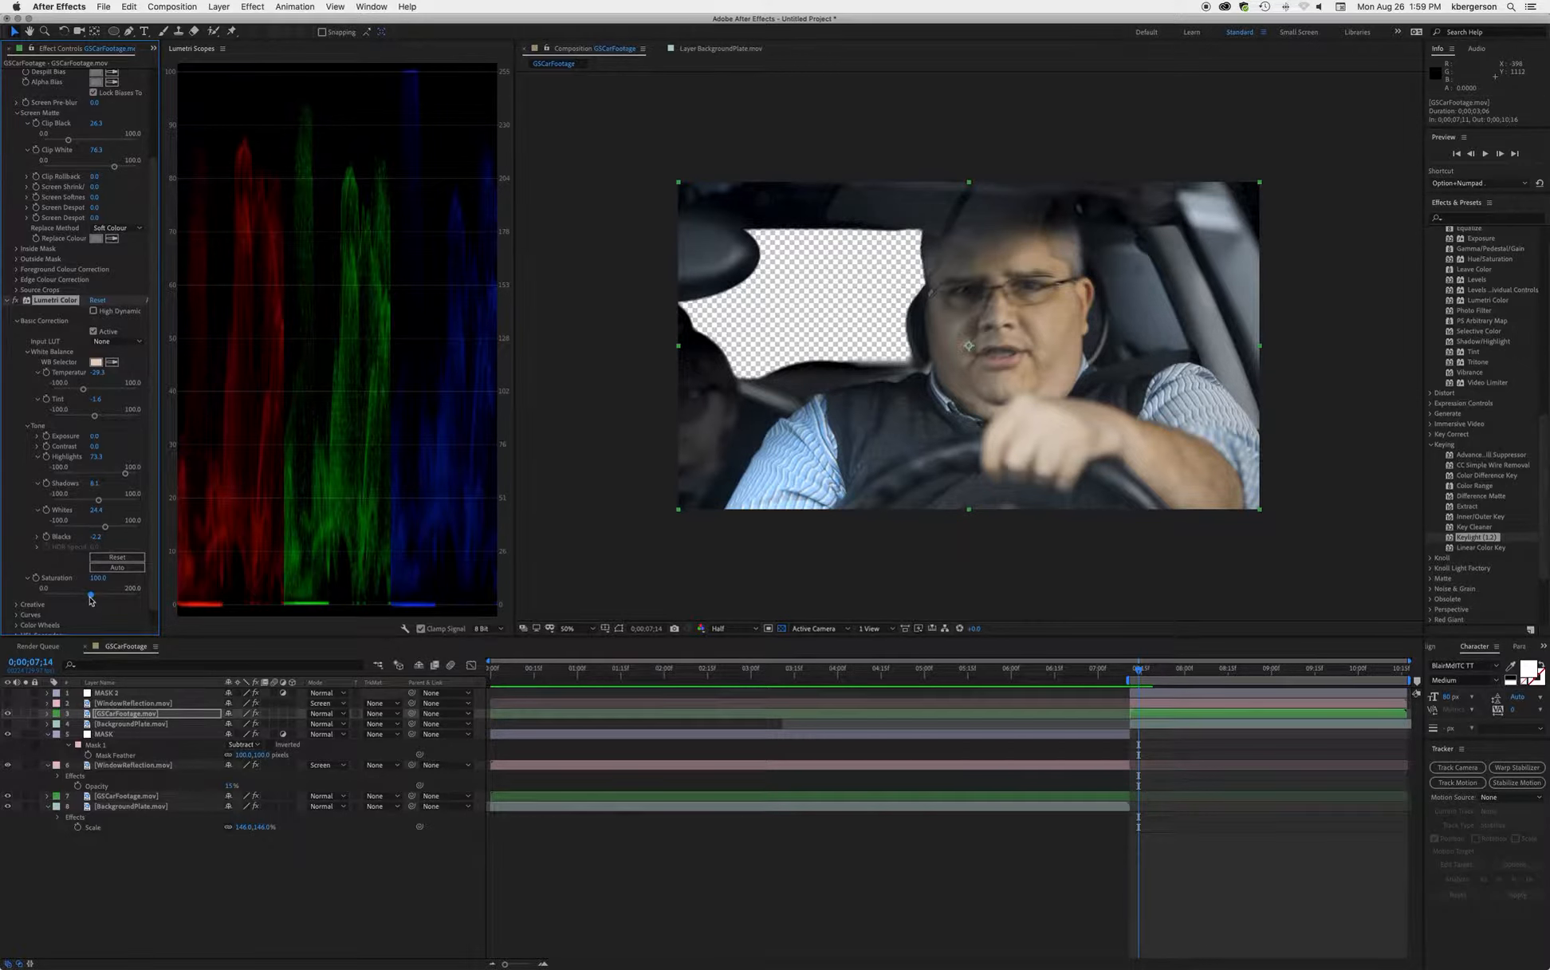
drag(90, 597, 82, 598)
mouse_move(1138, 674)
mouse_down()
mouse_move(1098, 690)
mouse_move(1150, 678)
mouse_move(1129, 677)
mouse_up()
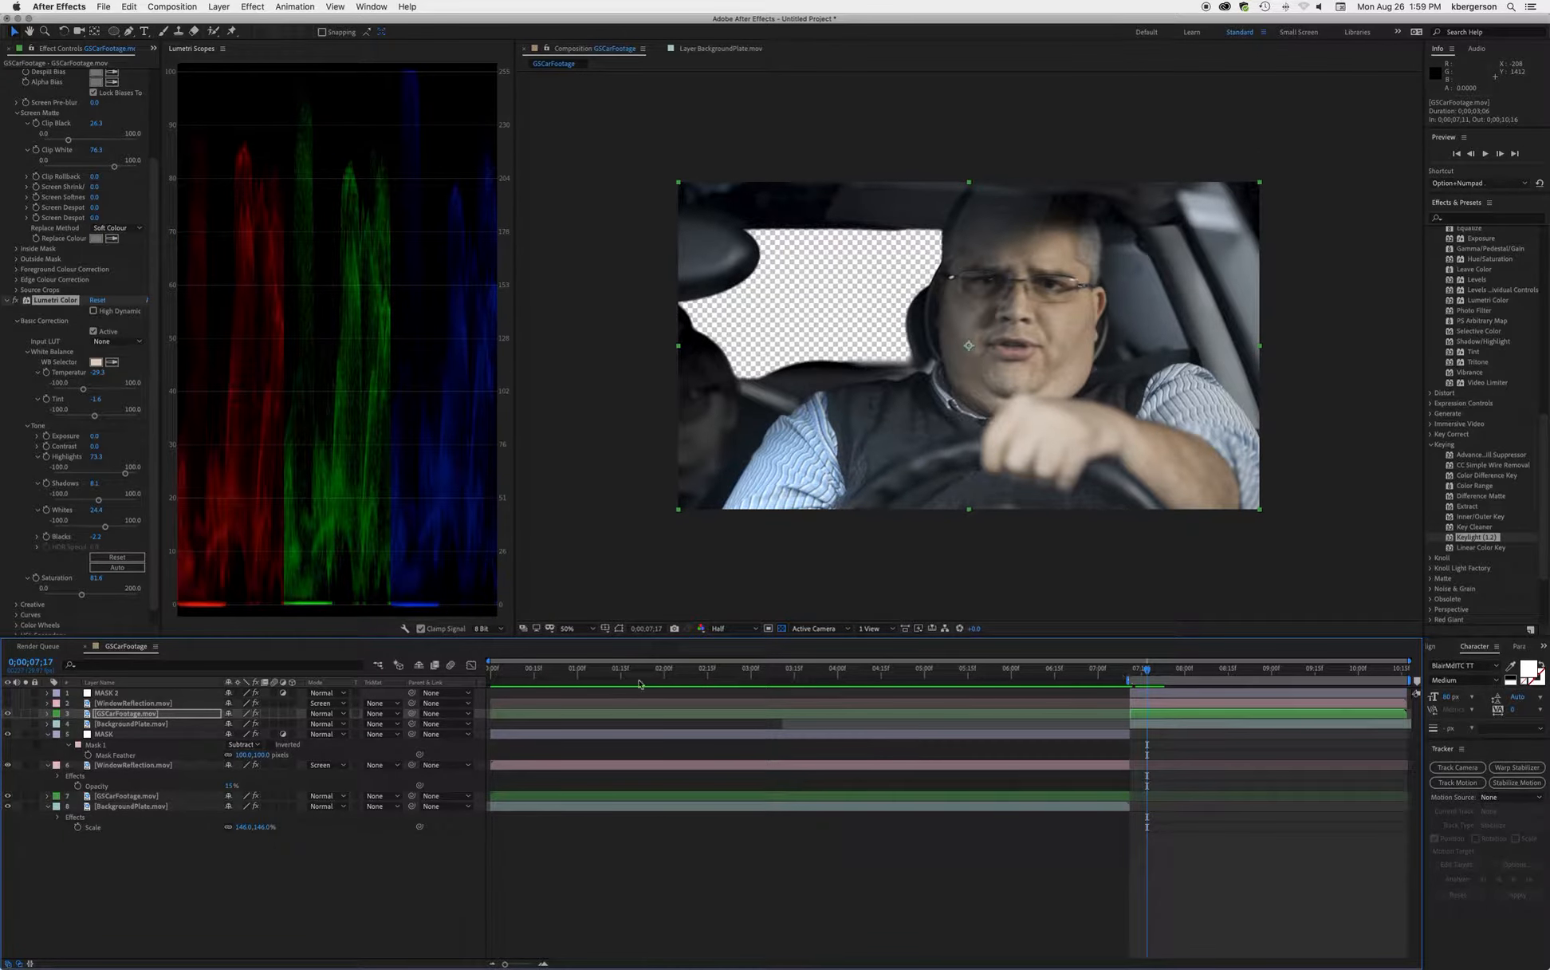
Step: Show the second shot's BackgroundPlate and WindowReflection layers
click(8, 725)
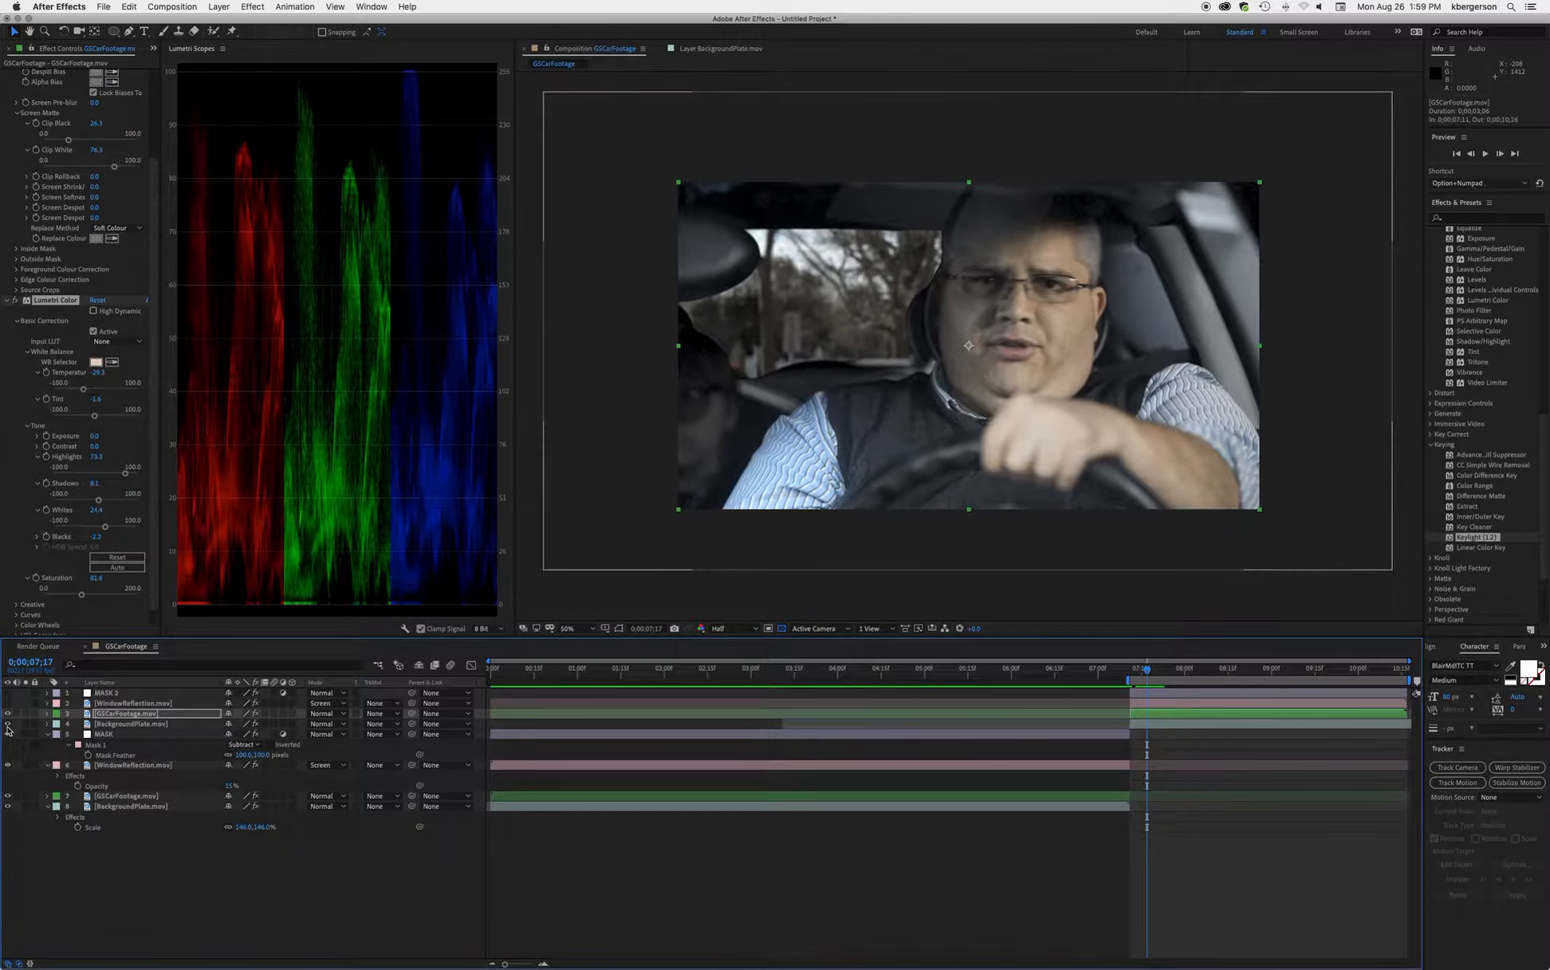
click(8, 734)
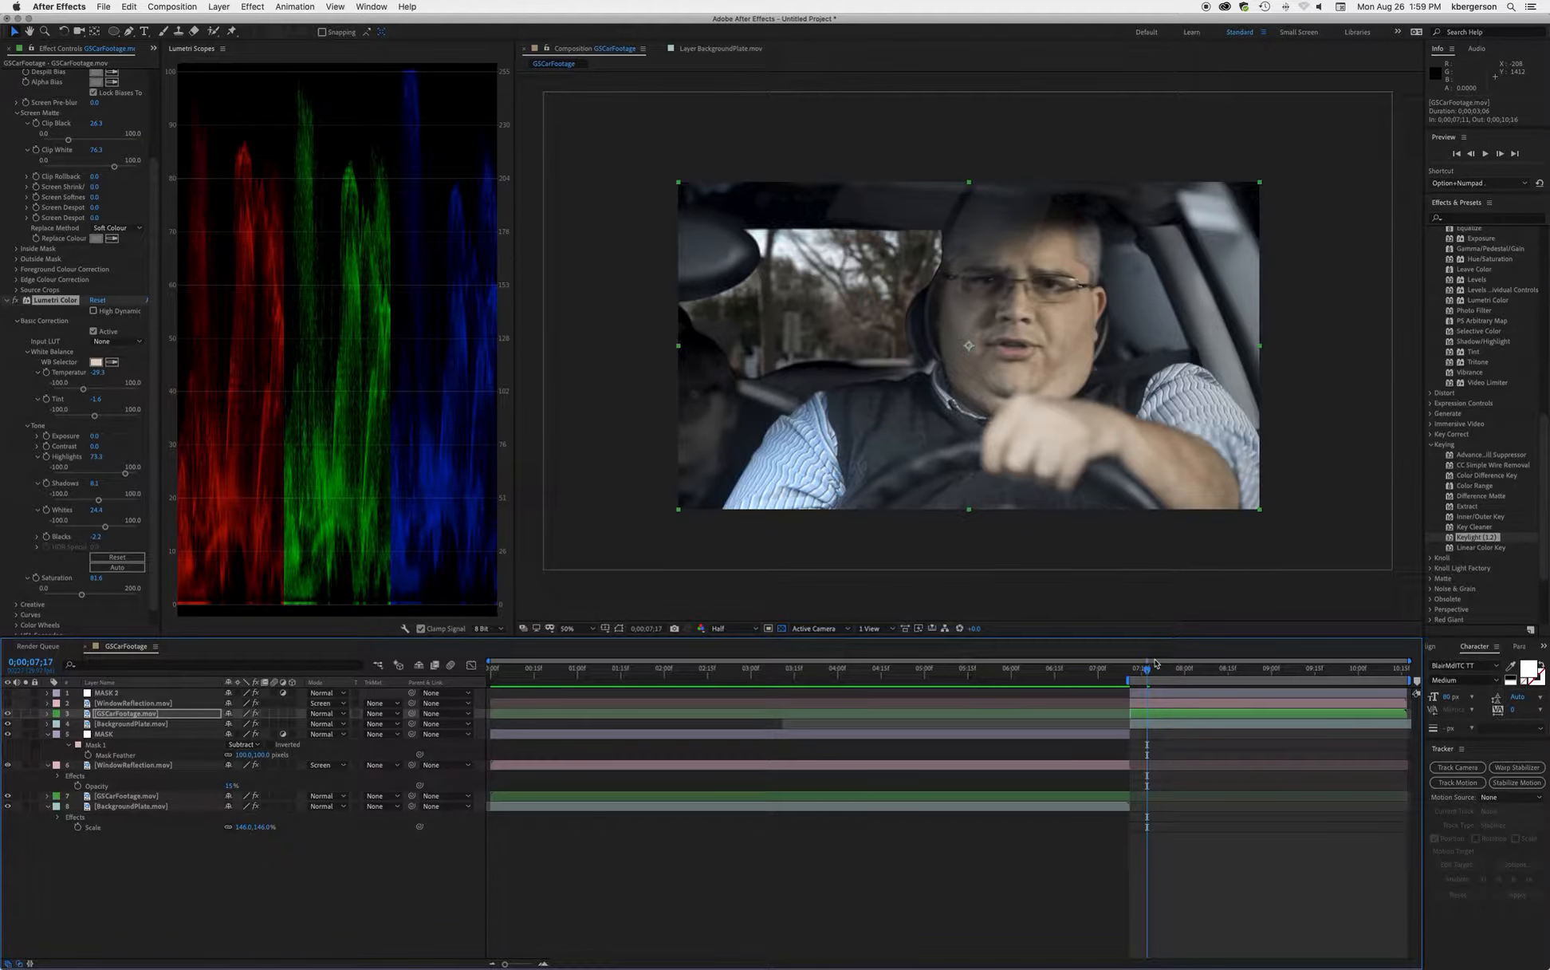
click(1141, 705)
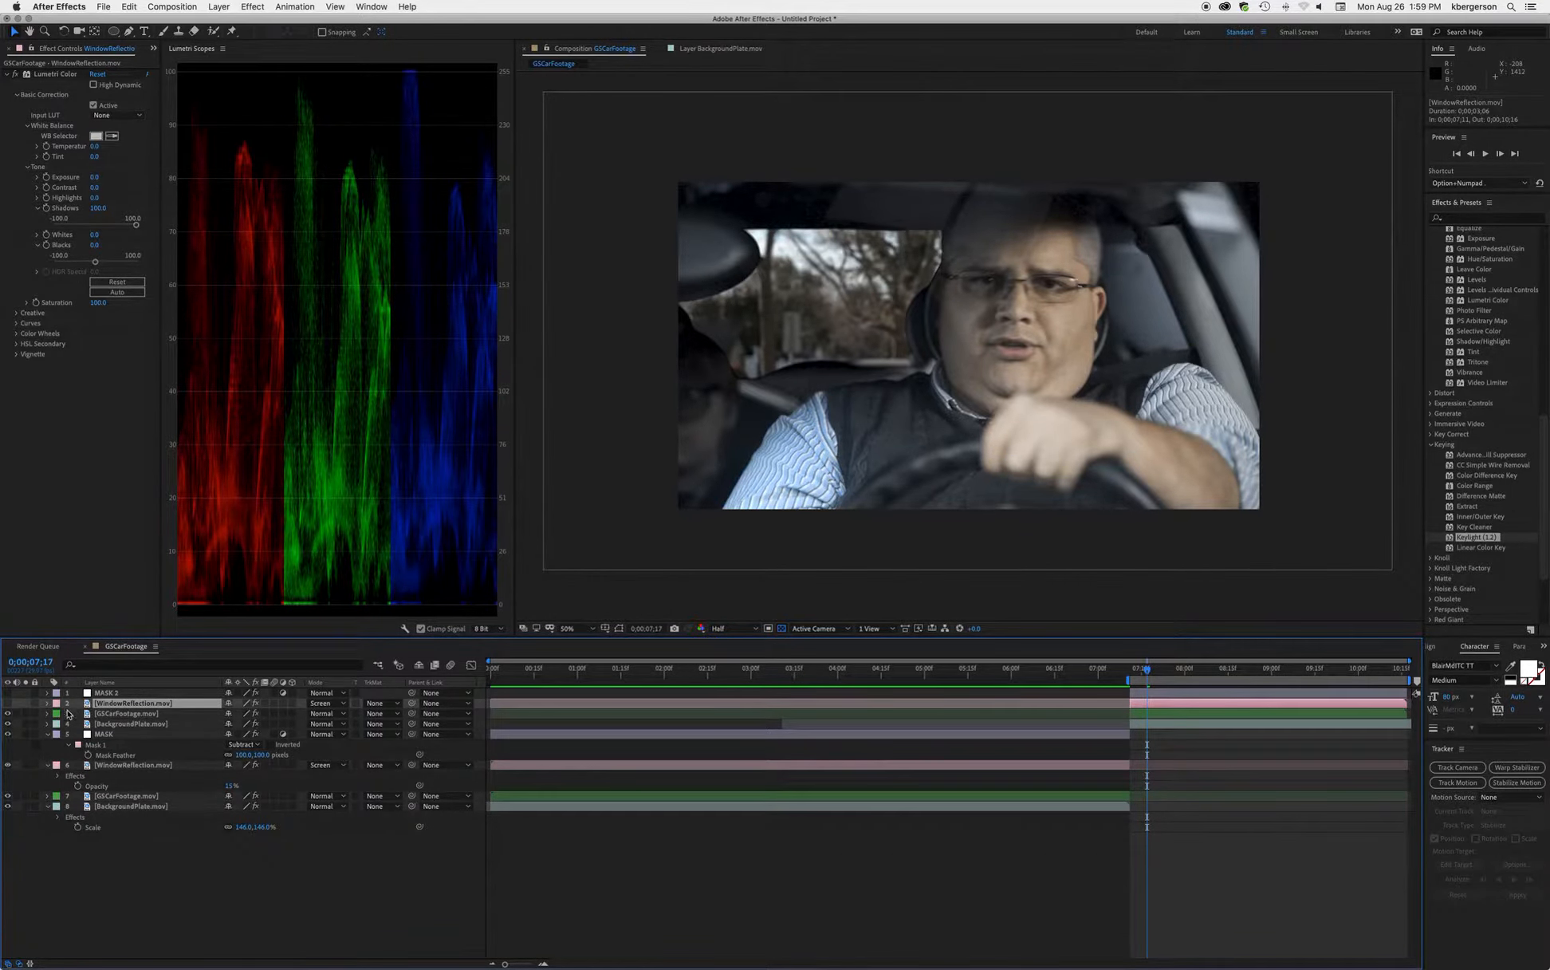
click(8, 703)
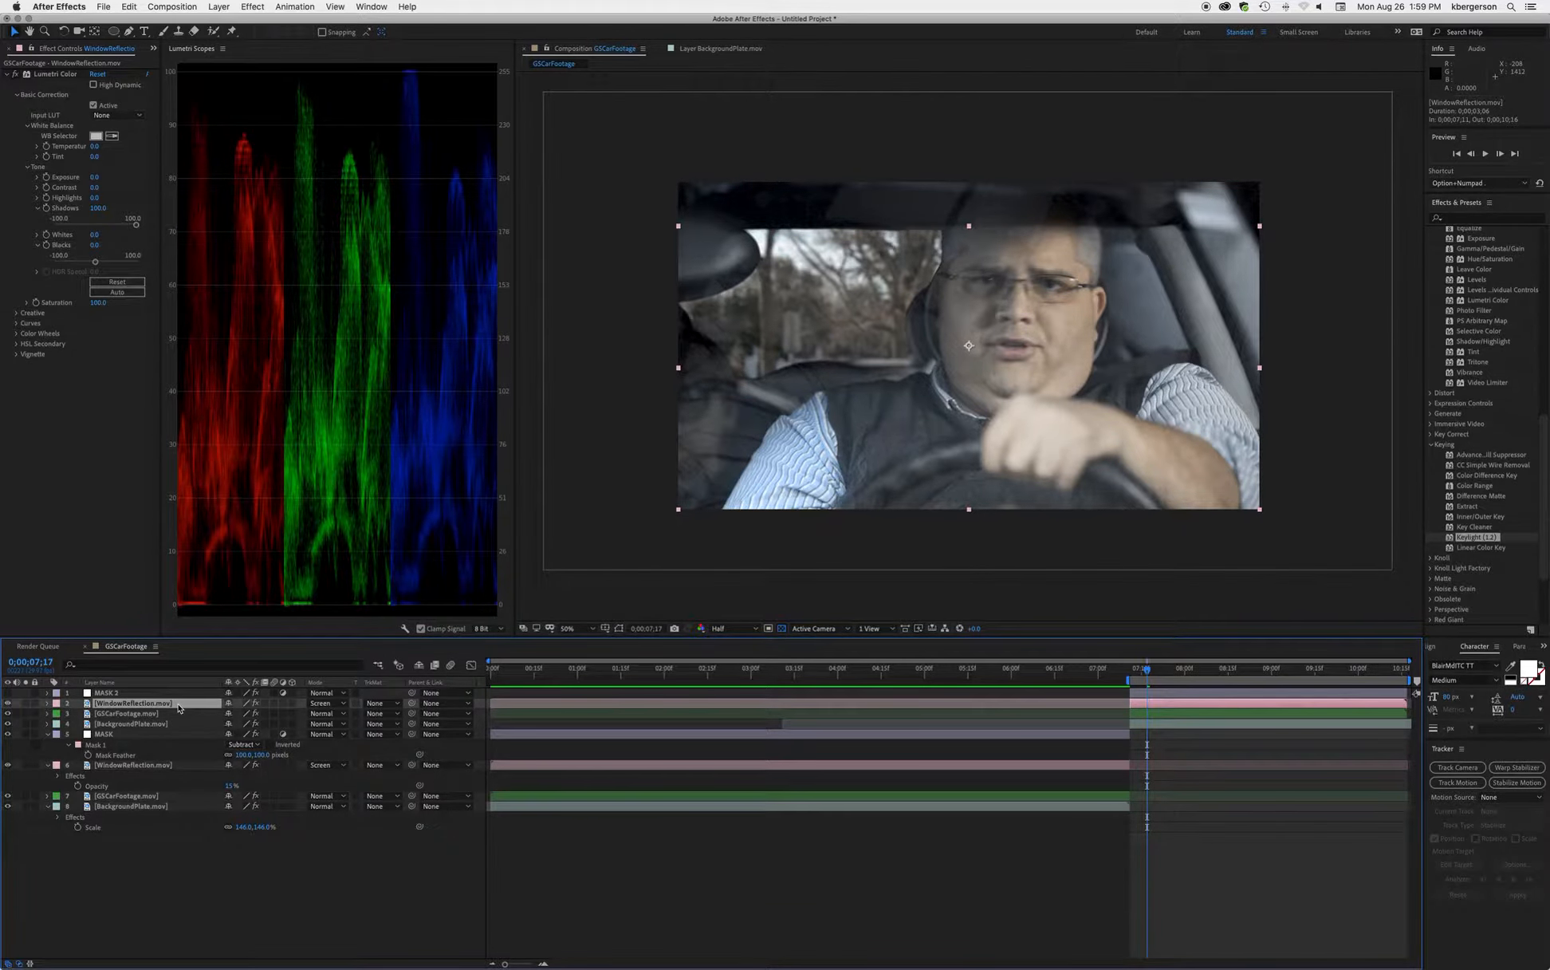
Step: Delete Mask 1 from the second shot's WindowReflection layer
key(m)
click(92, 714)
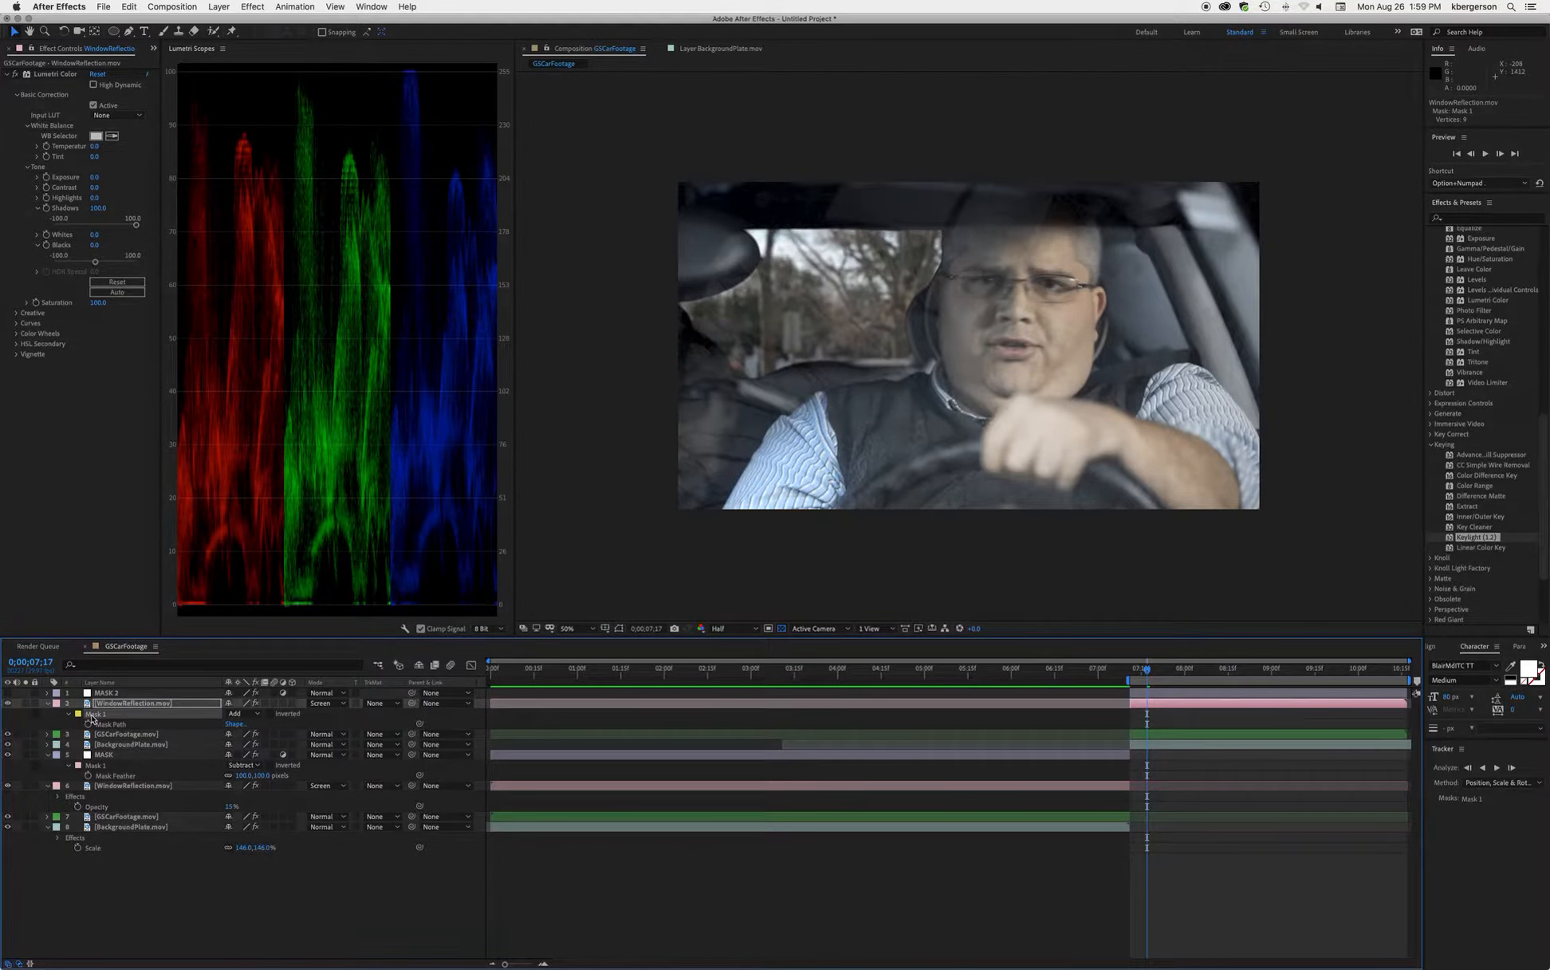
key(m)
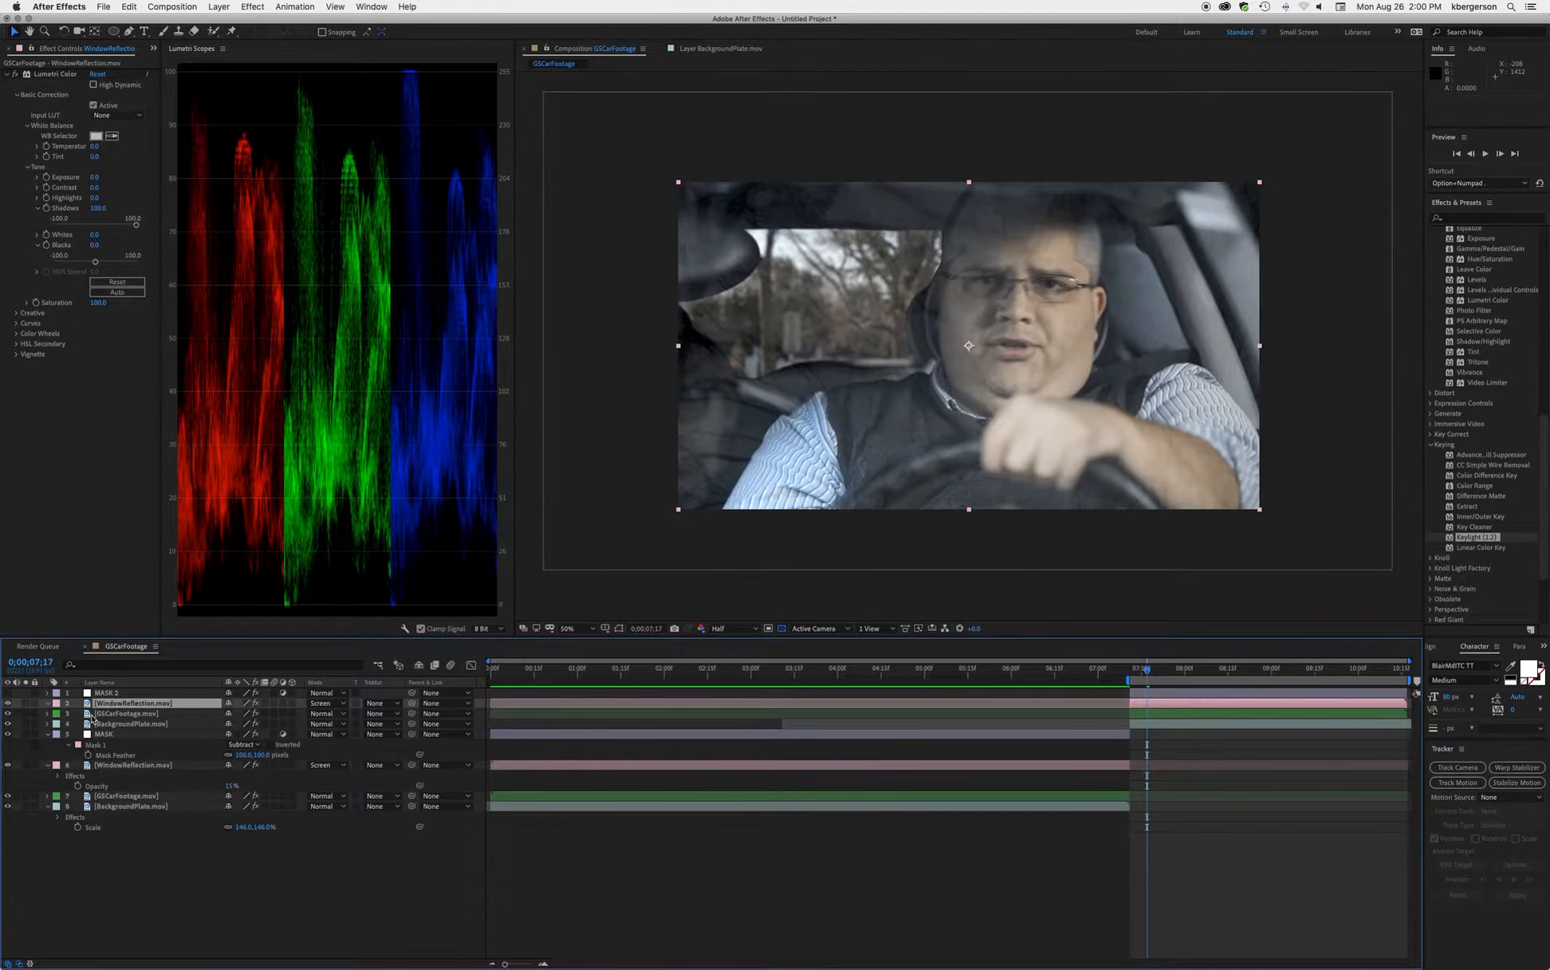
Step: Show the MASK 2 adjustment layer, comparing the picture with and without it while its mask outline is displayed
click(155, 693)
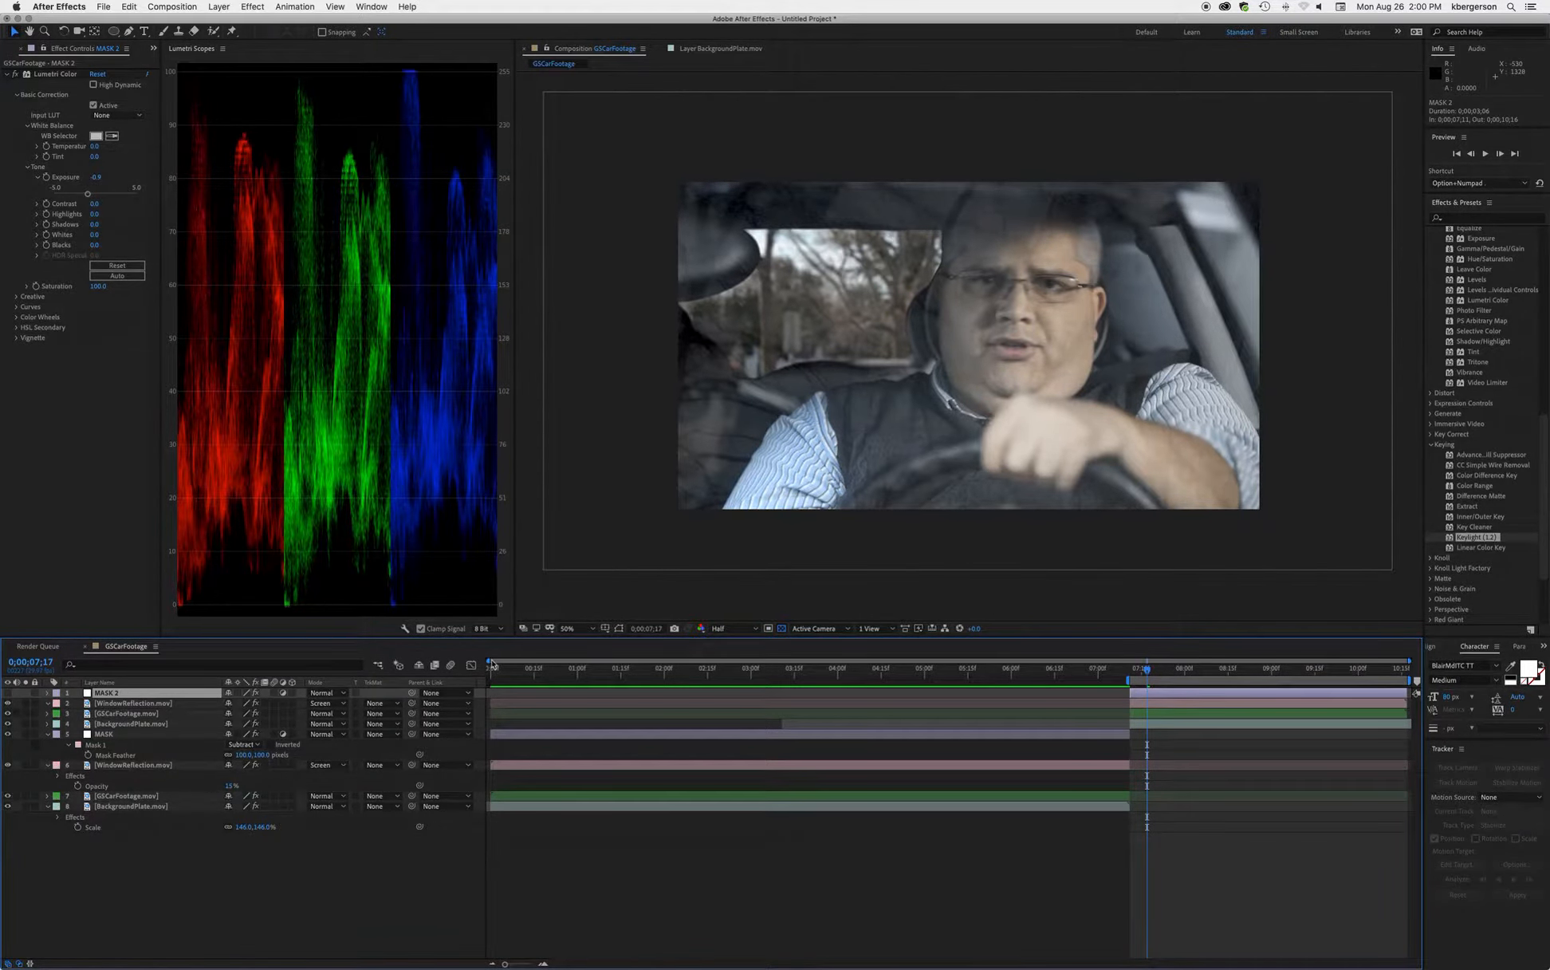
click(620, 628)
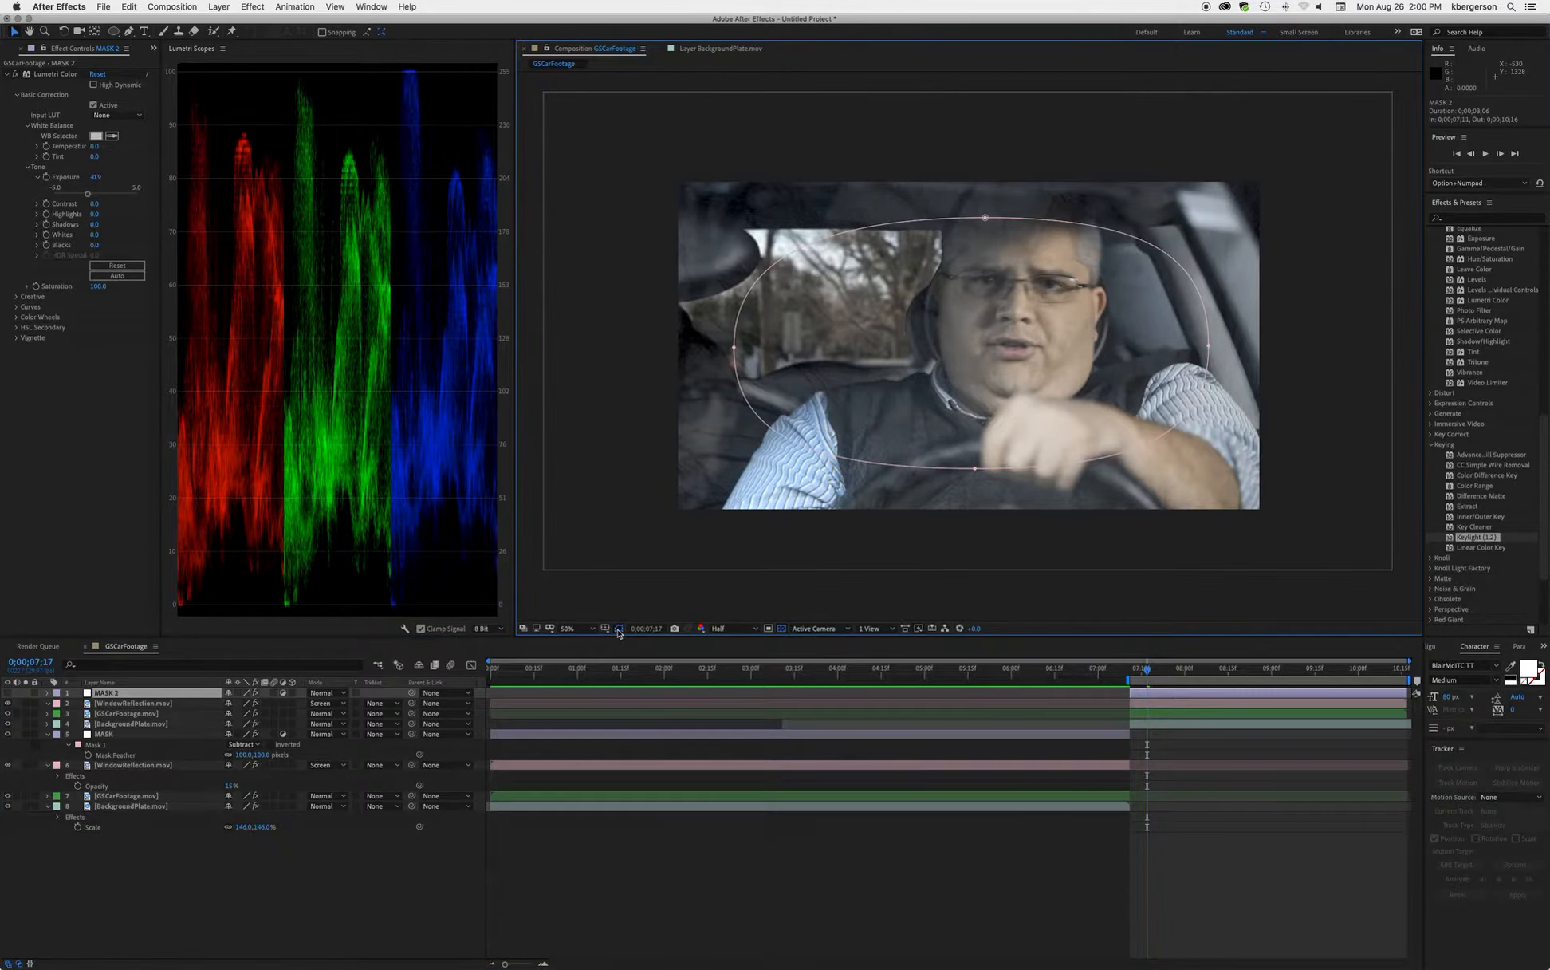
click(8, 694)
click(8, 694)
click(8, 693)
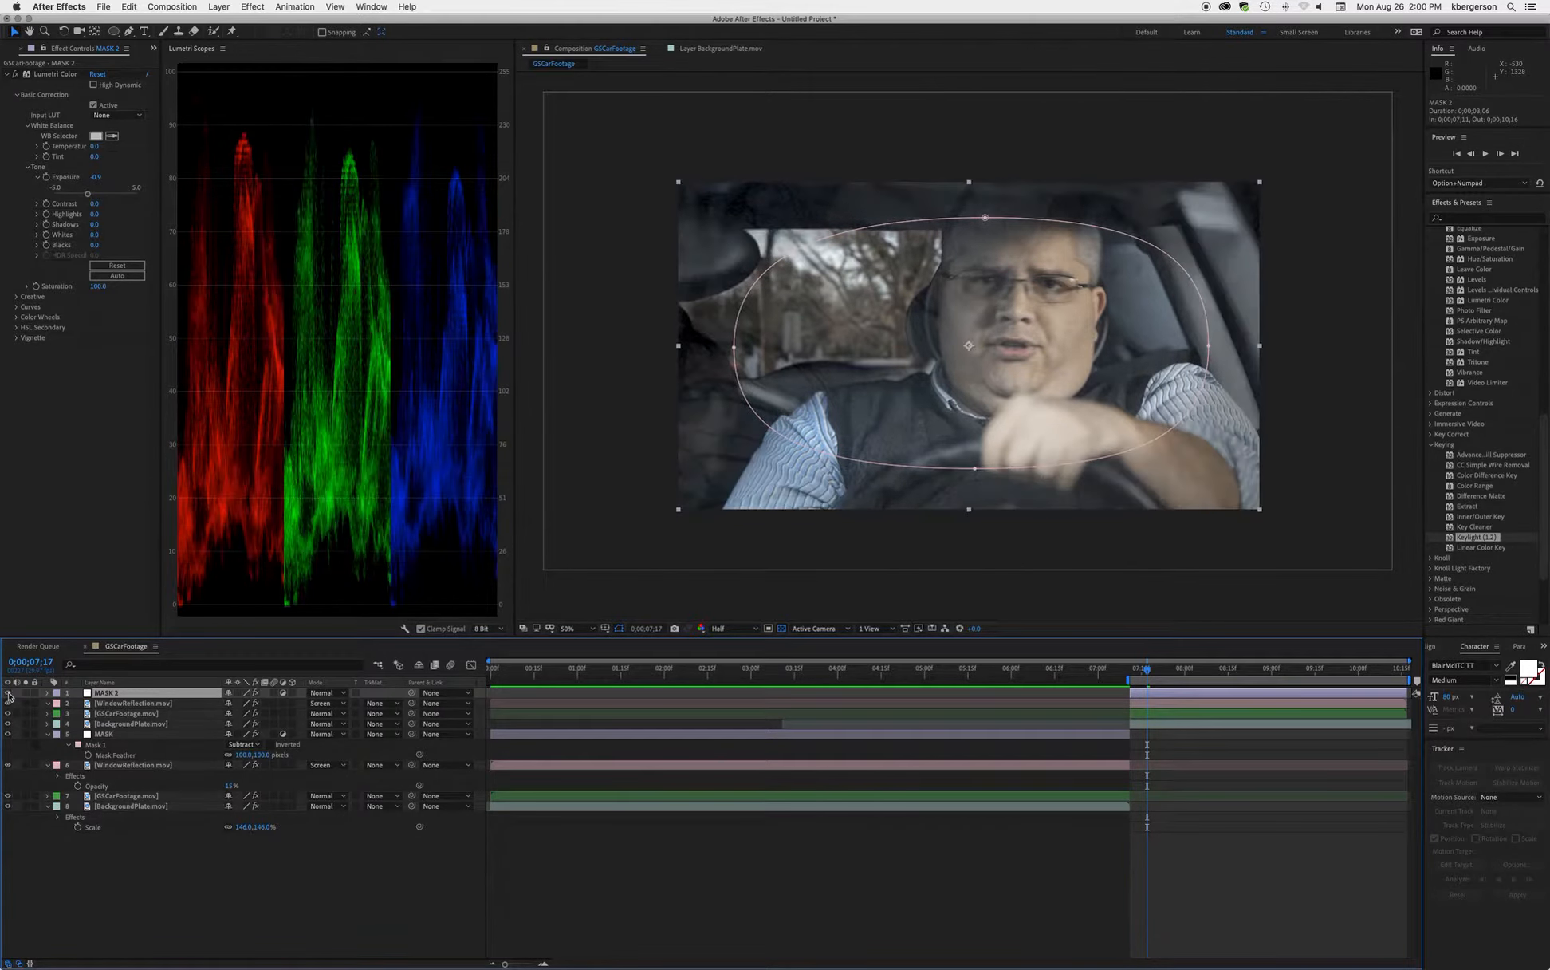
click(617, 630)
Step: Extend the work area start back to 0;00;06;01 and preview the cut between the two shots
drag(1148, 672, 1128, 680)
key(space)
key(space)
drag(1127, 680, 1010, 689)
key(shift+Home)
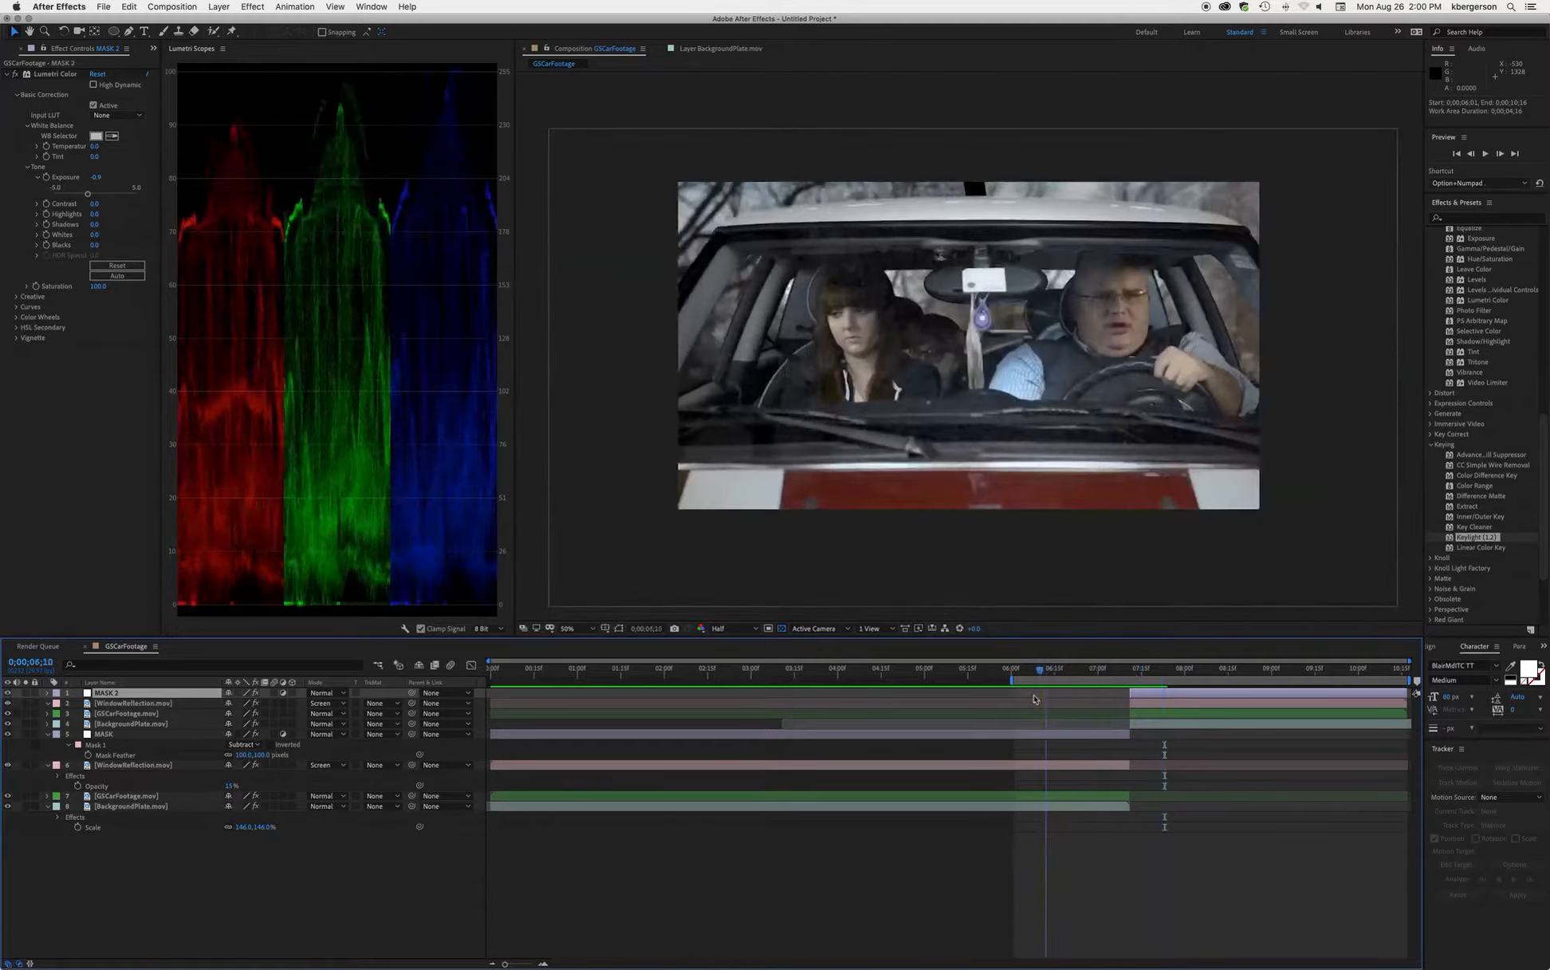
key(space)
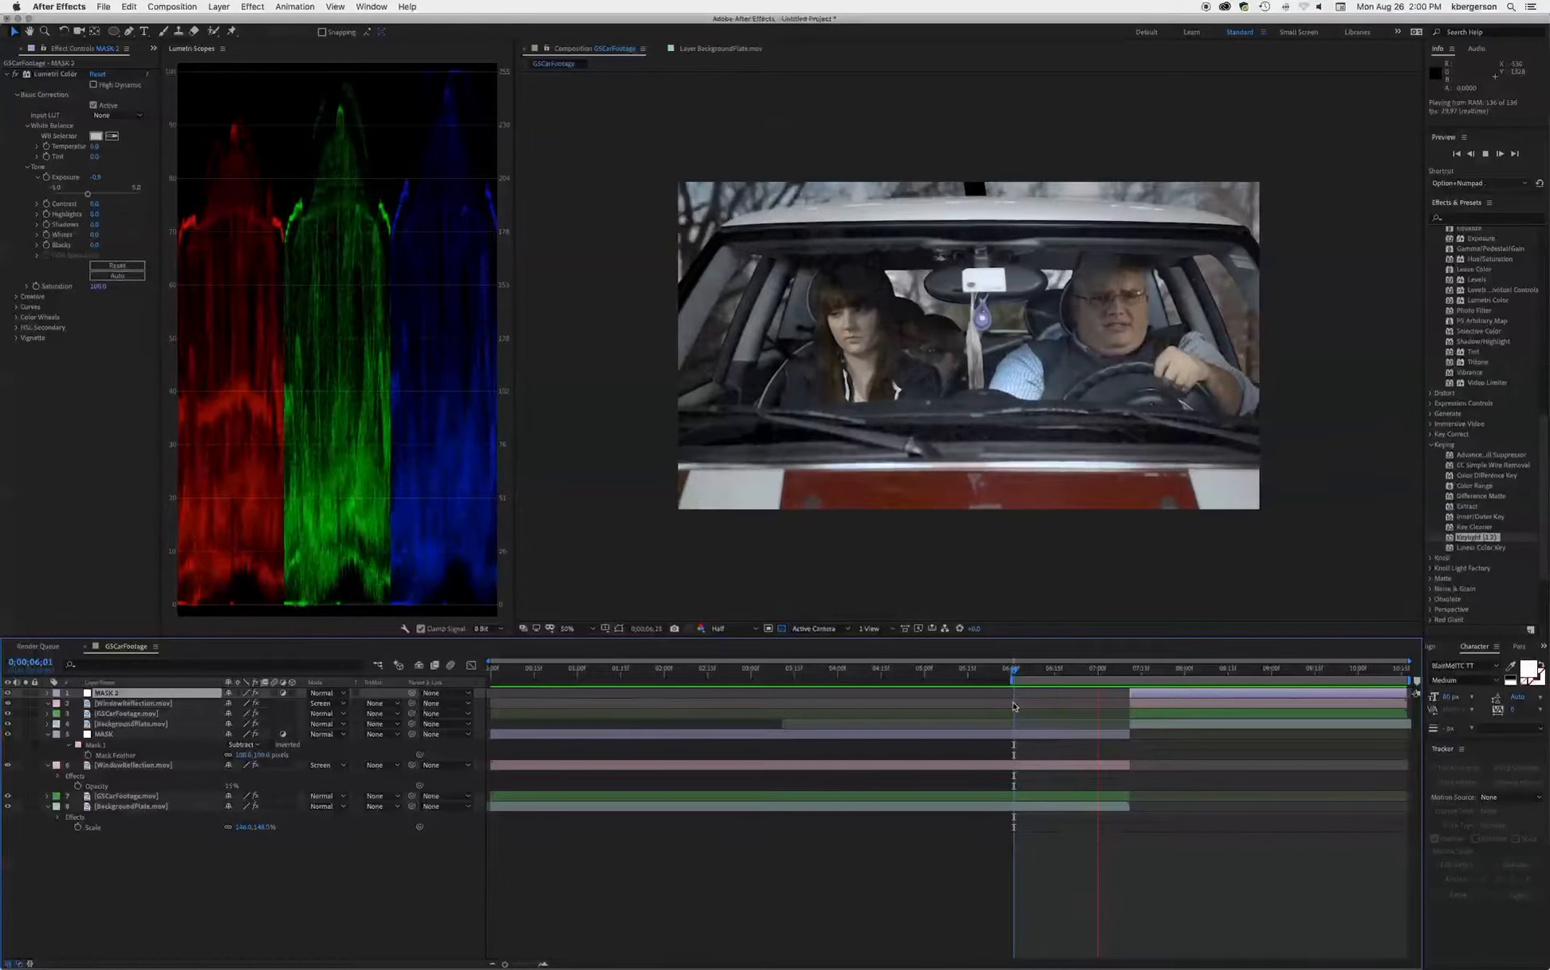
key(space)
Step: Lower Lumetri Color's Exposure to about -0.5 on the second shot's GSCarFootage layer and preview the cut
click(1169, 714)
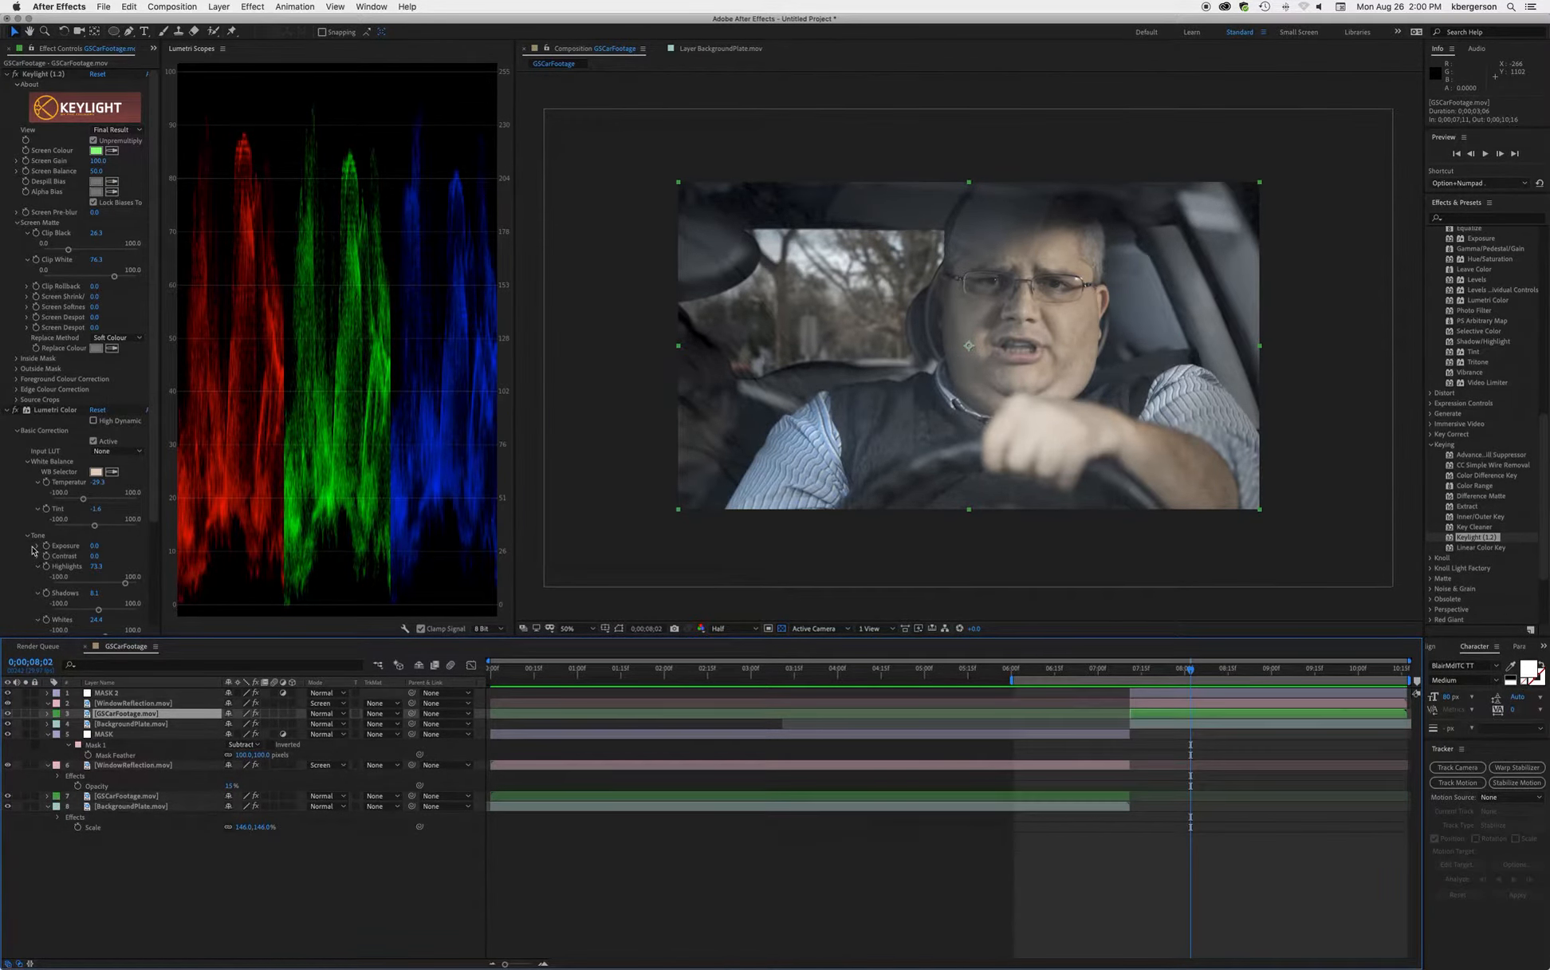
scroll(36, 550, down, 2)
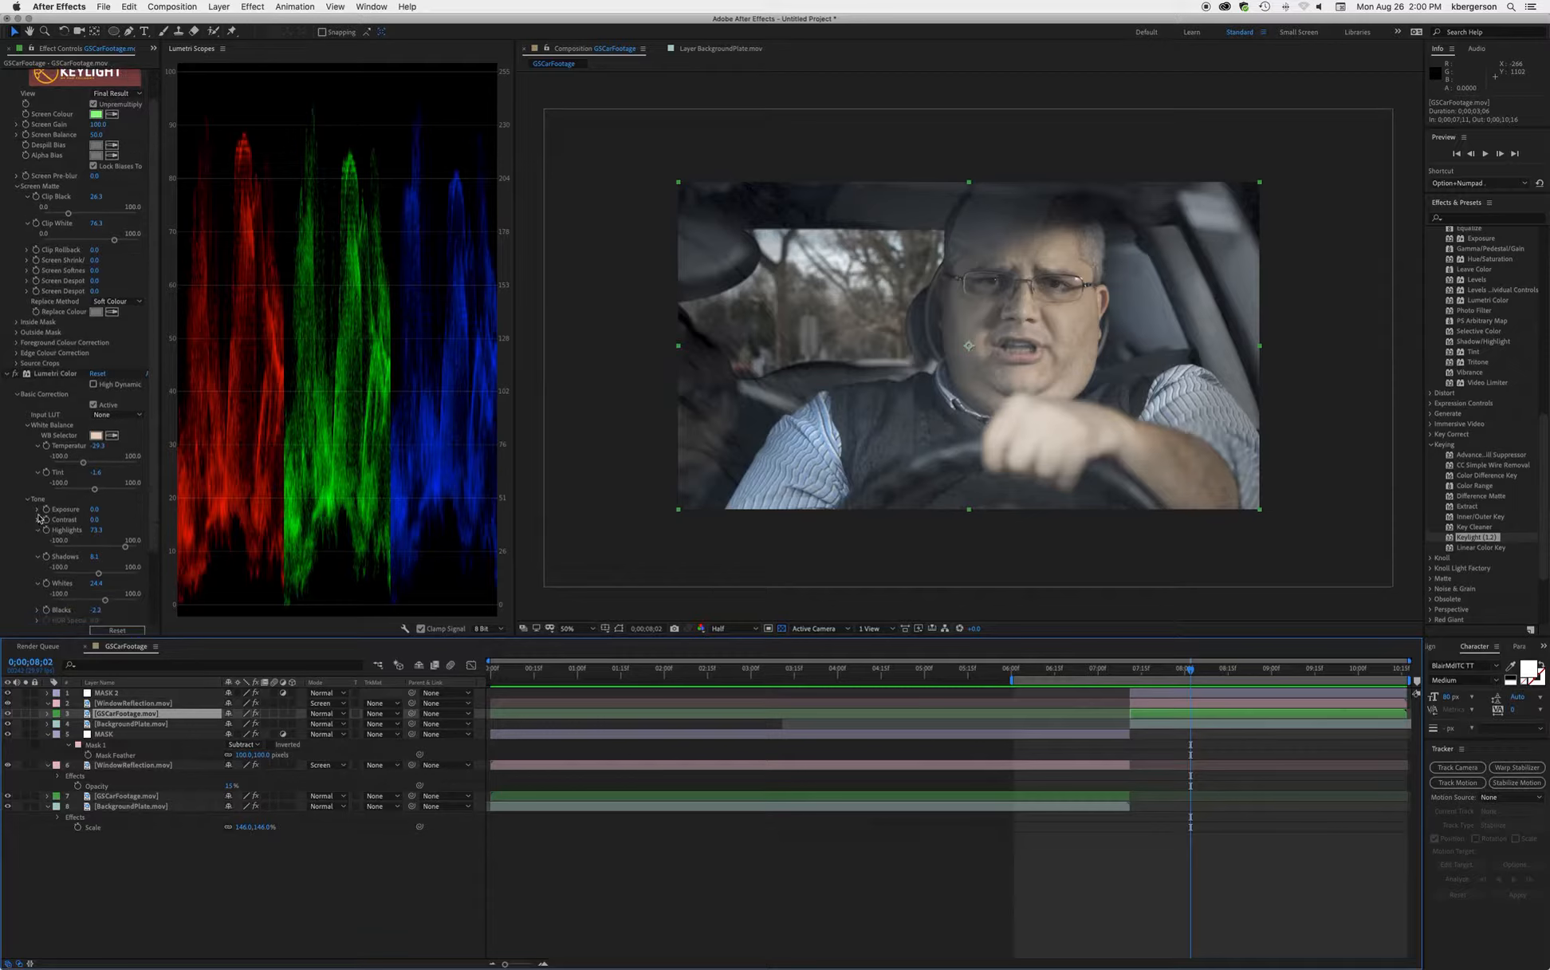
click(36, 509)
drag(96, 528, 91, 528)
key(space)
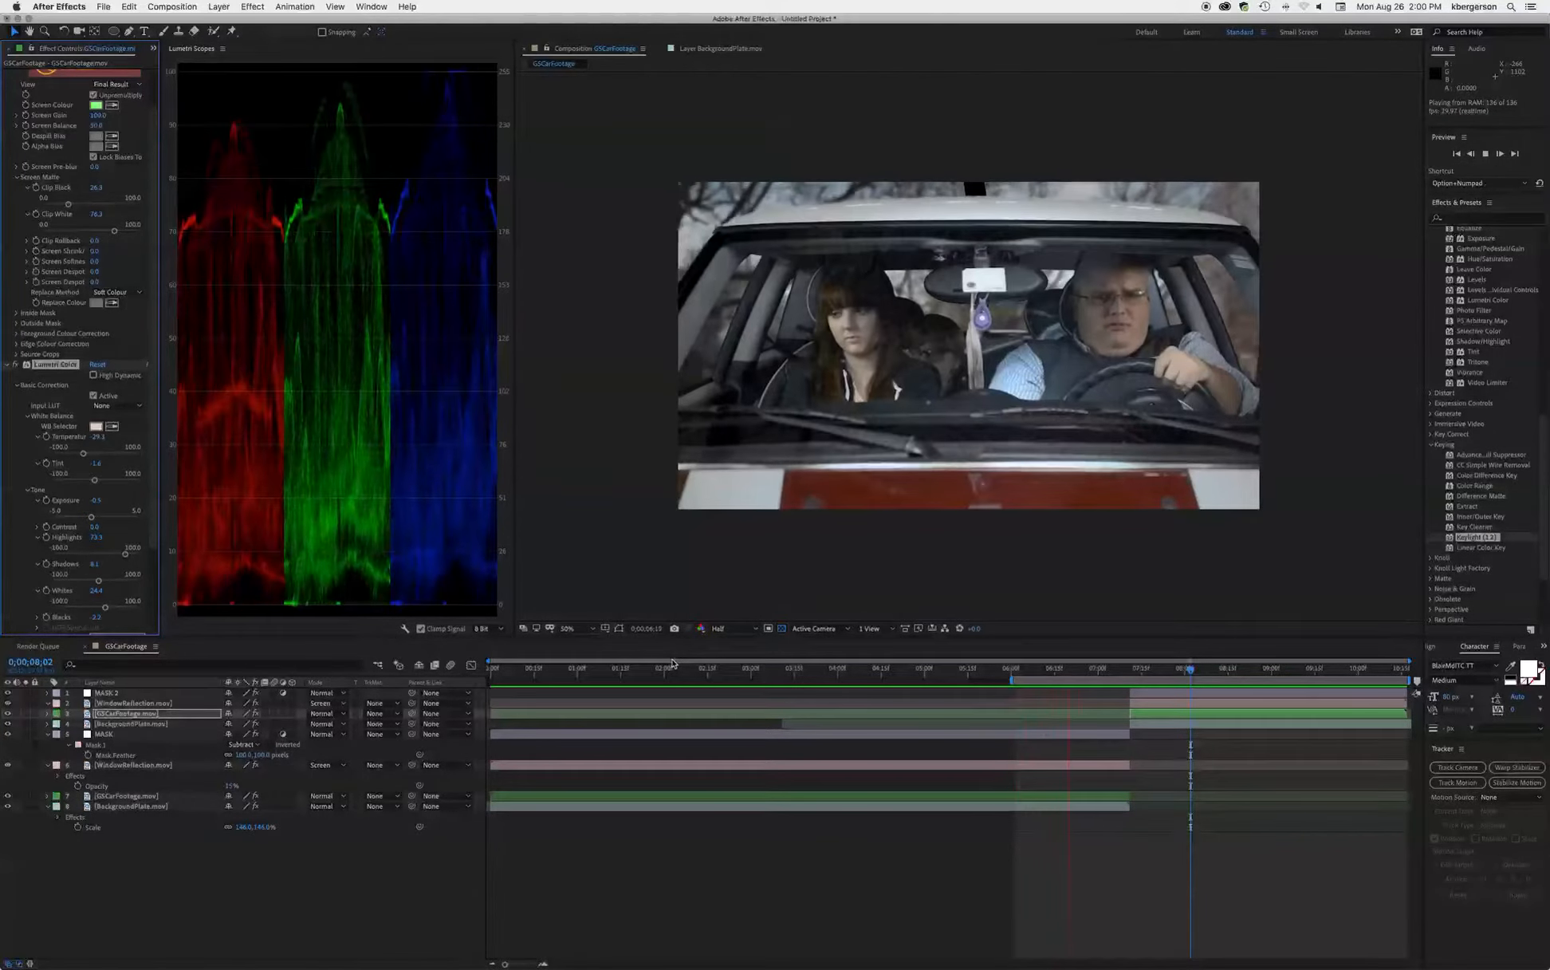
key(space)
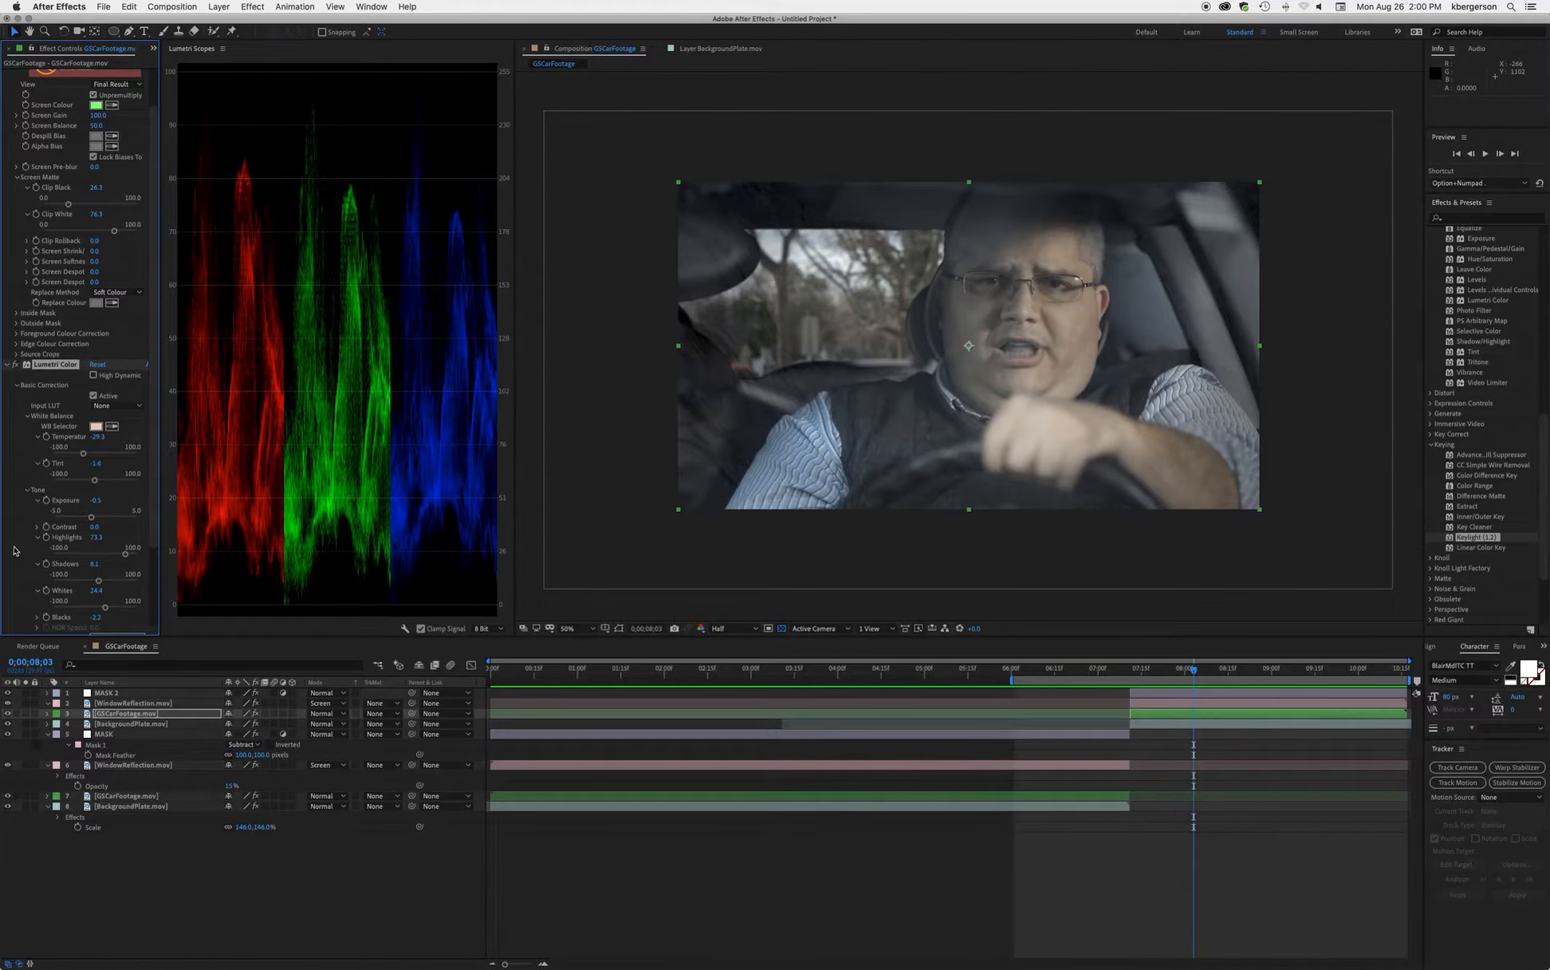
Step: Raise Lumetri Color's Saturation to about 93 on the second shot's GSCarFootage layer and preview the cut
scroll(17, 549, down, 3)
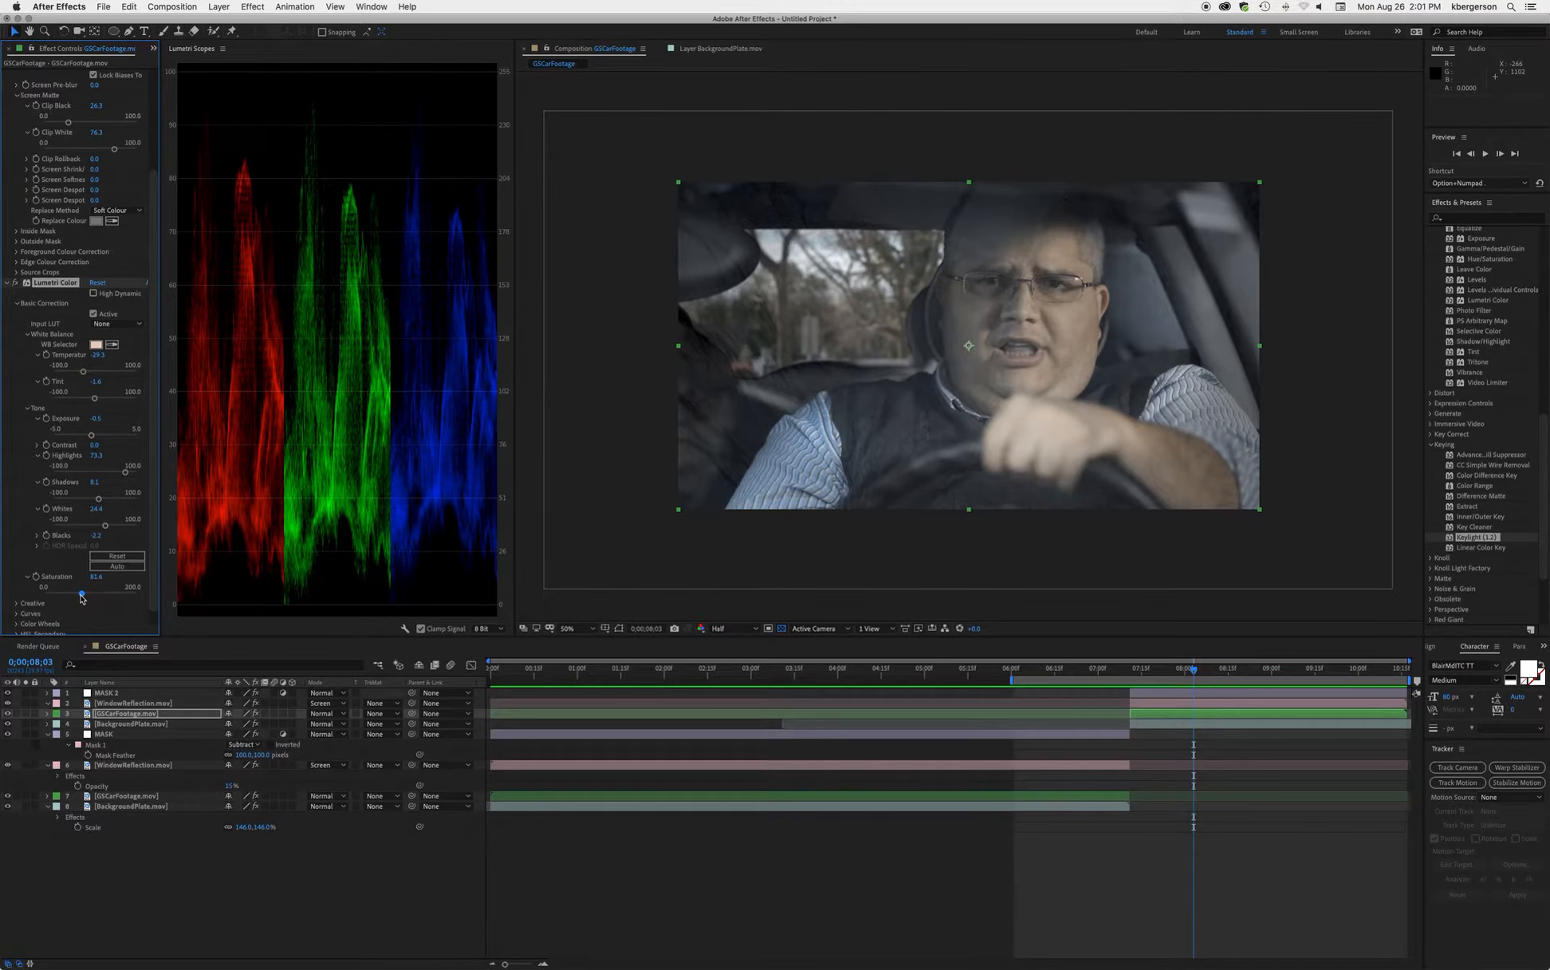
drag(80, 599, 89, 601)
key(space)
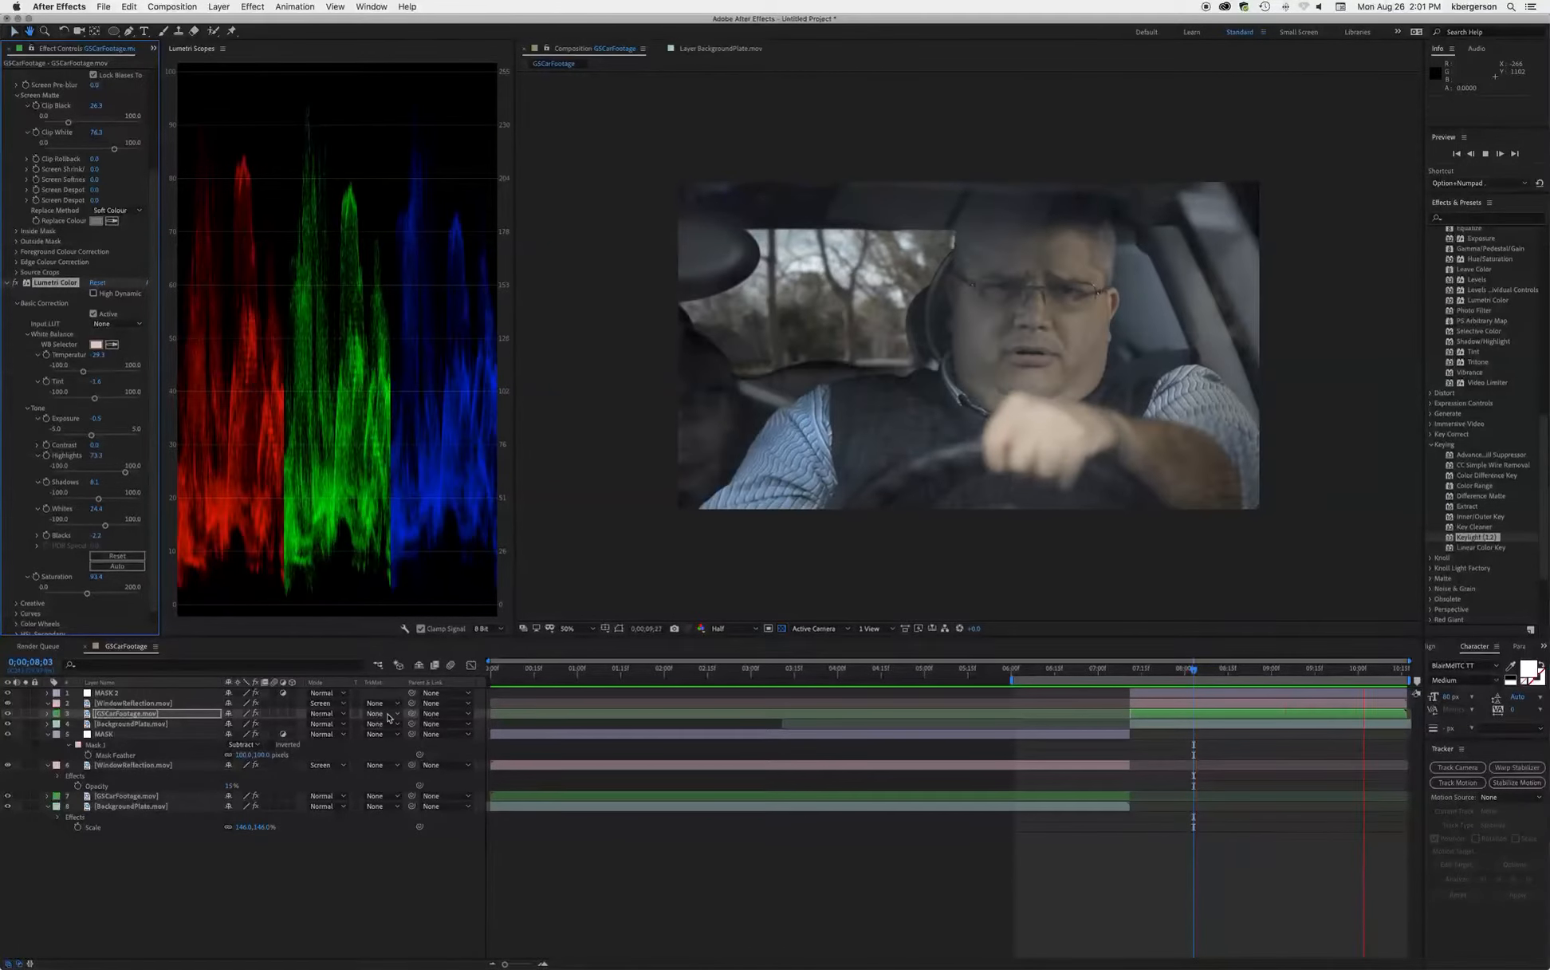
key(space)
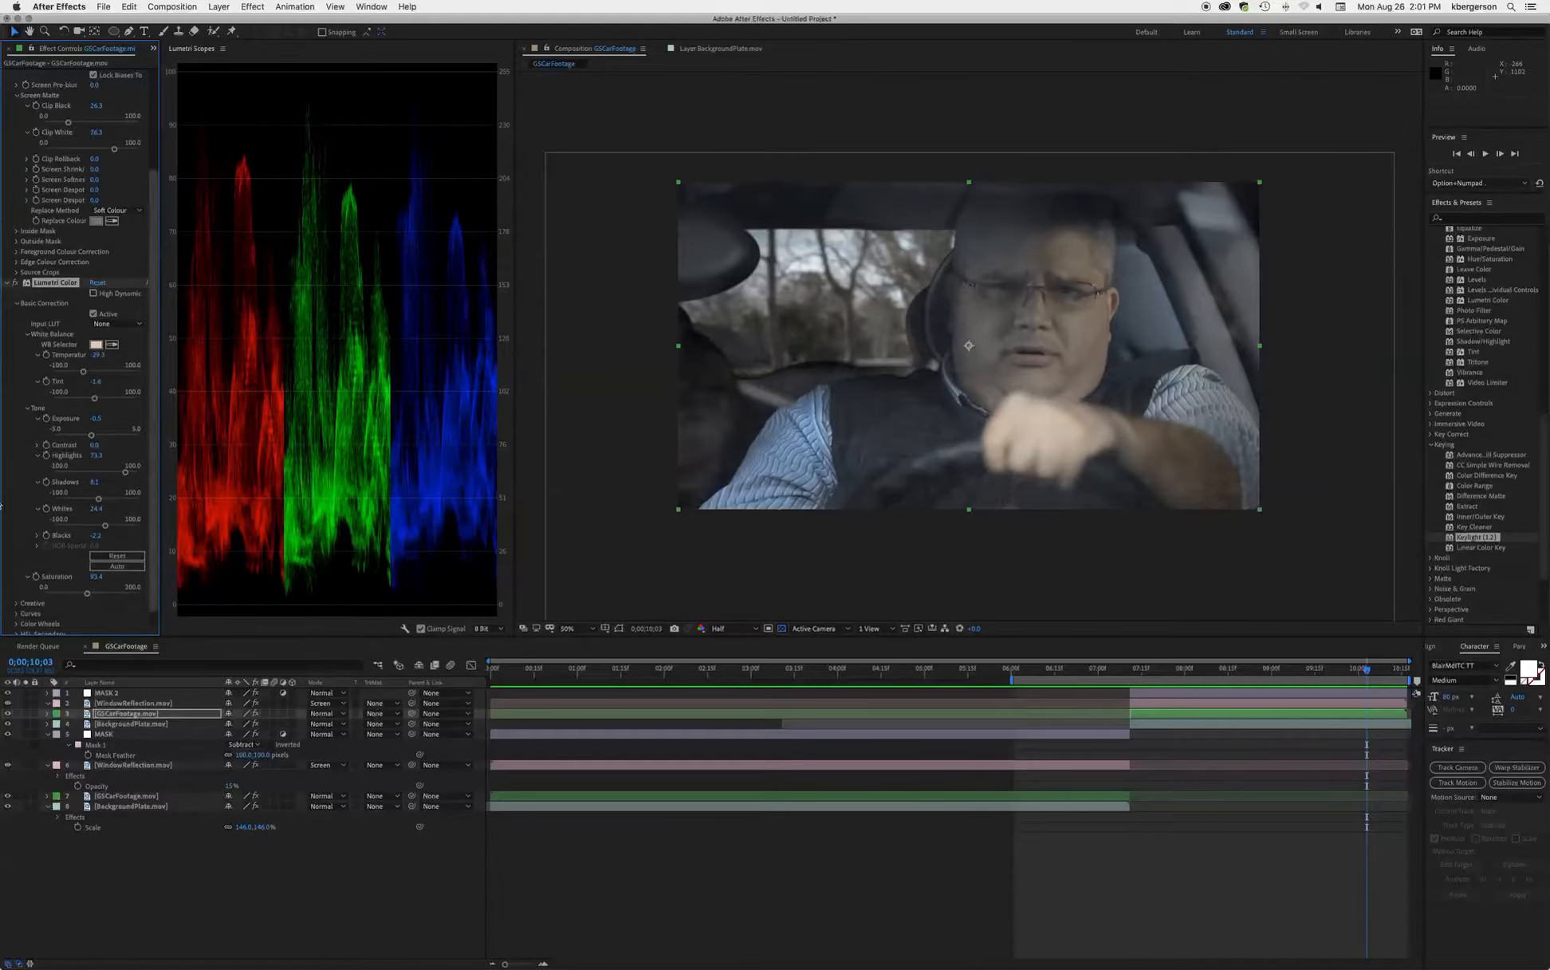
Step: Queue a pre-render of the GSCarFootage composition with the output file named YourNameGSCarFootage.mov
click(172, 7)
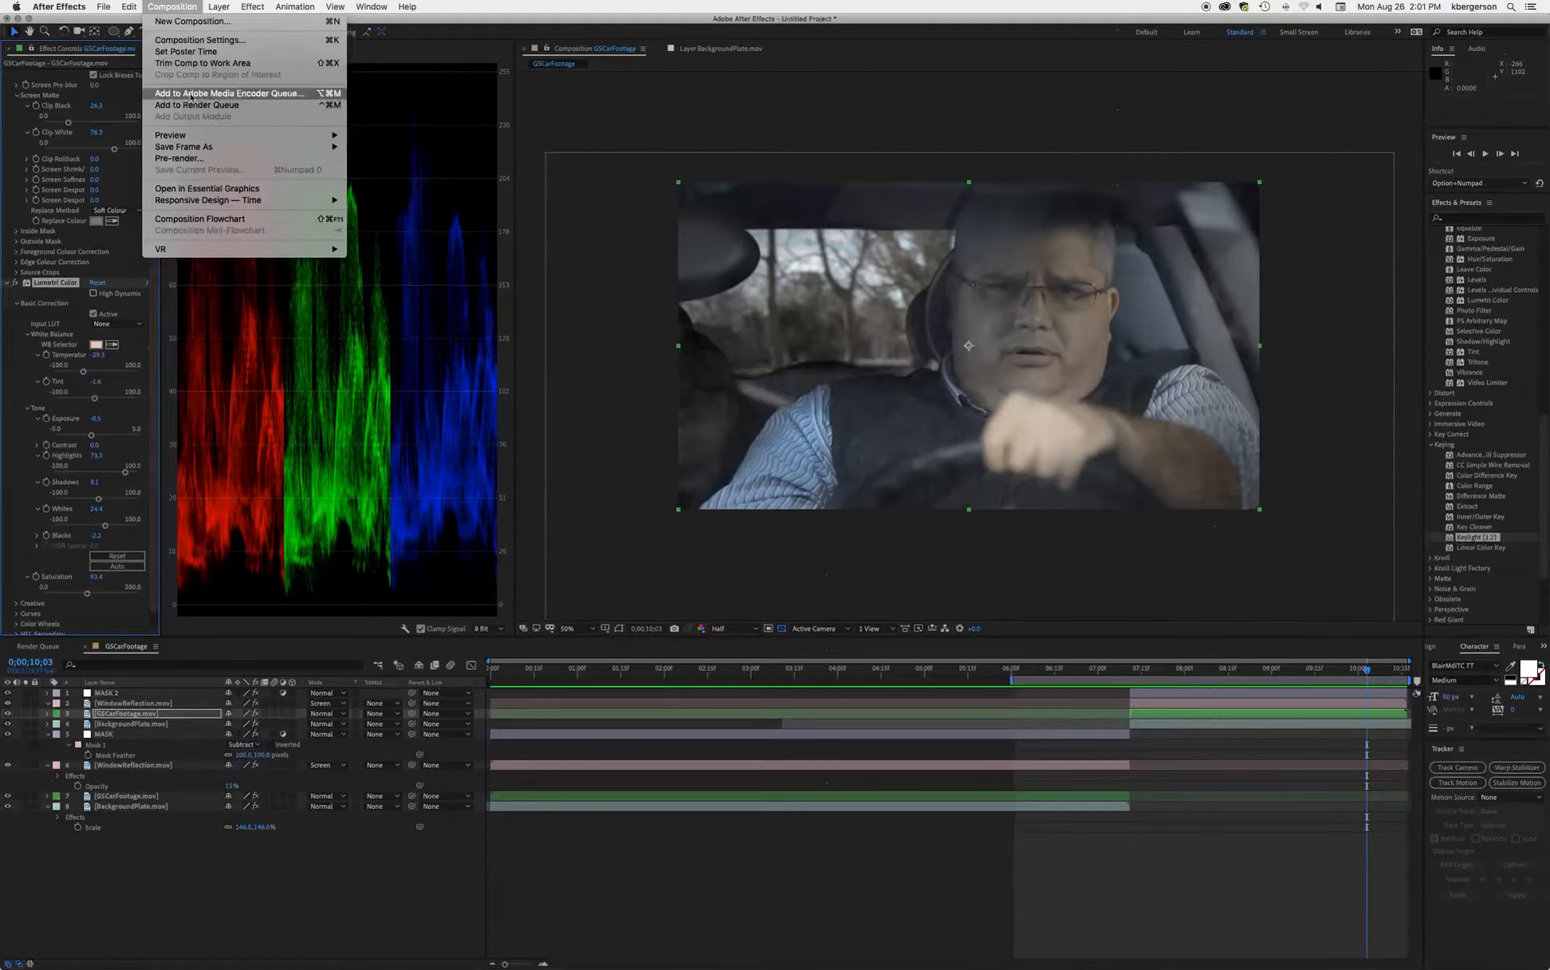
click(222, 158)
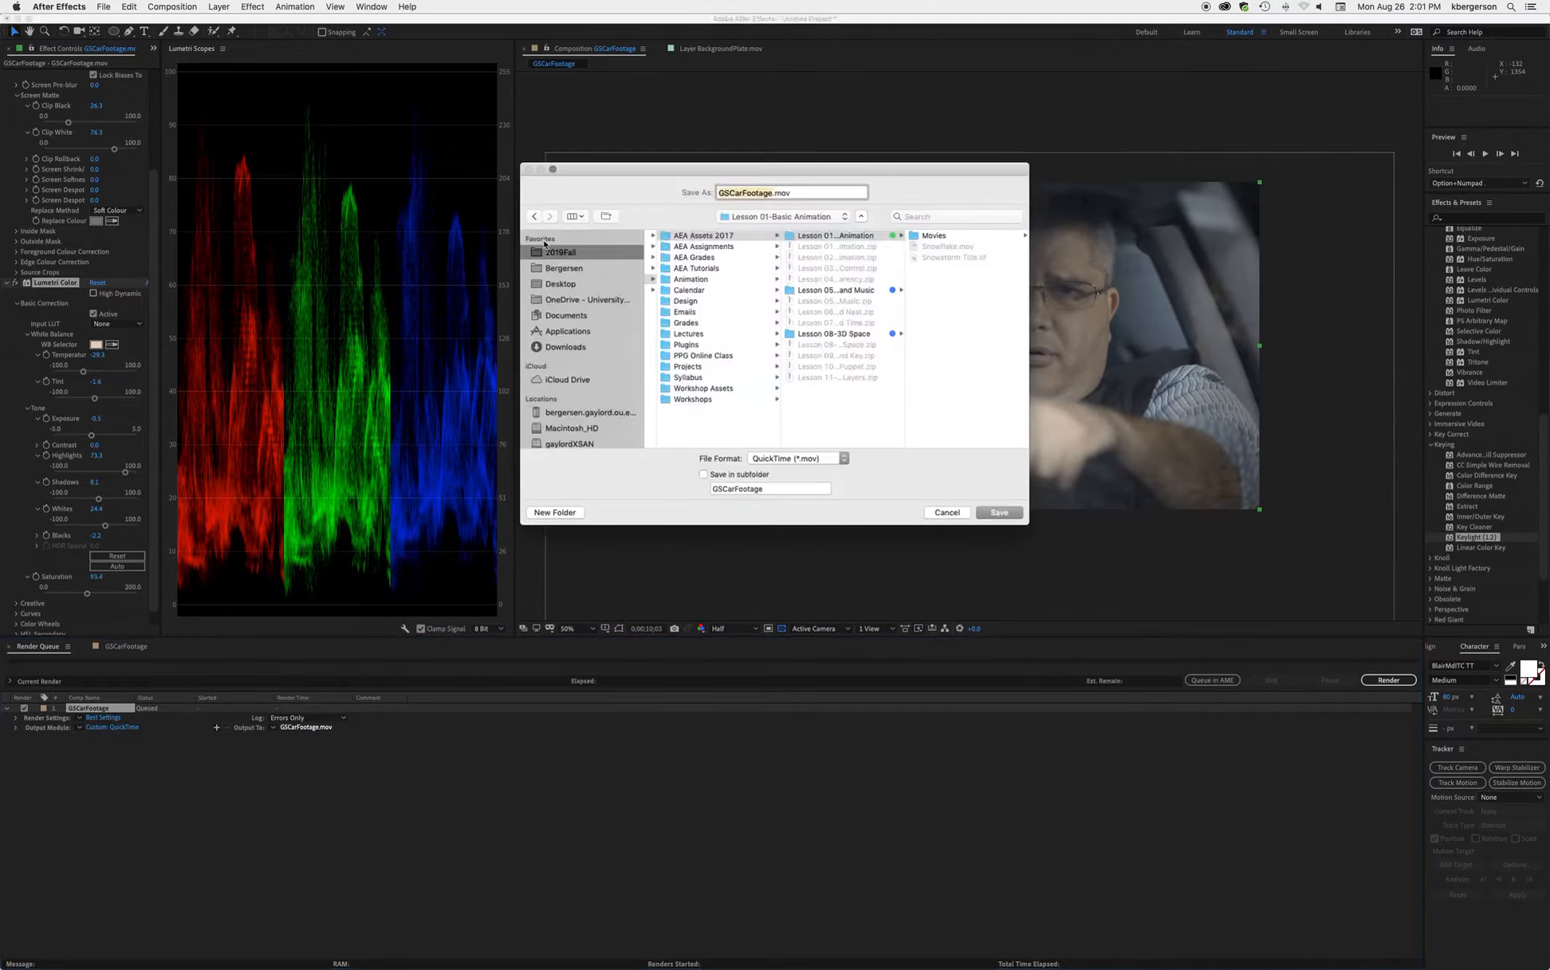
click(718, 191)
text(YourName)
click(1010, 512)
Step: Set the QuickTime output module's video codec to Apple ProRes 422 LT
click(120, 728)
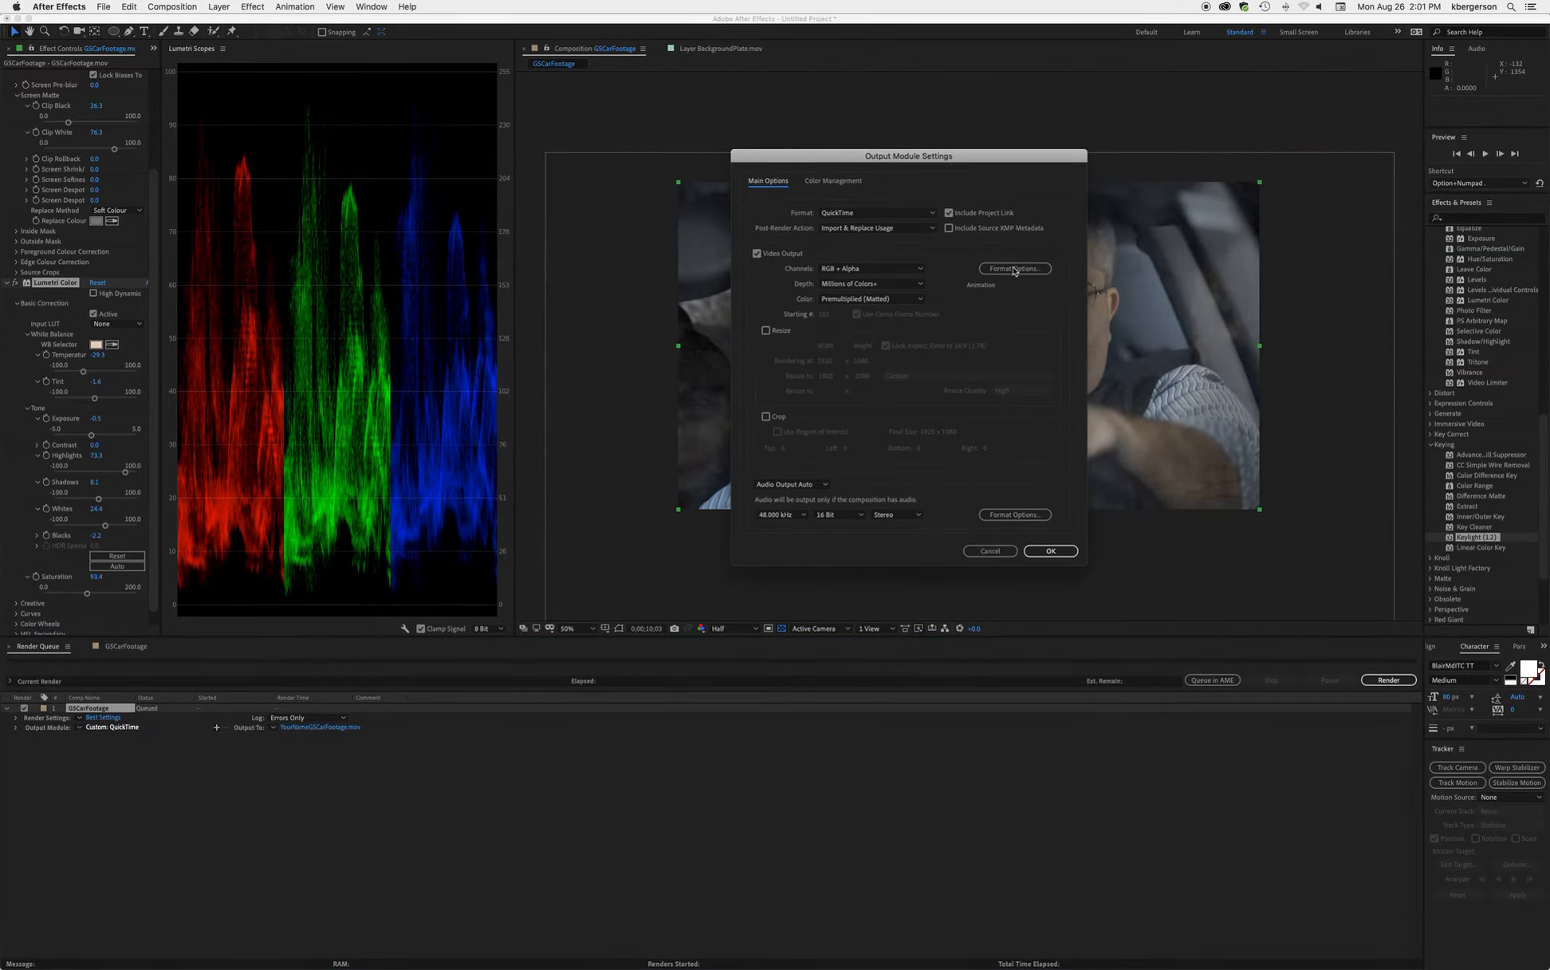
click(1014, 269)
click(688, 113)
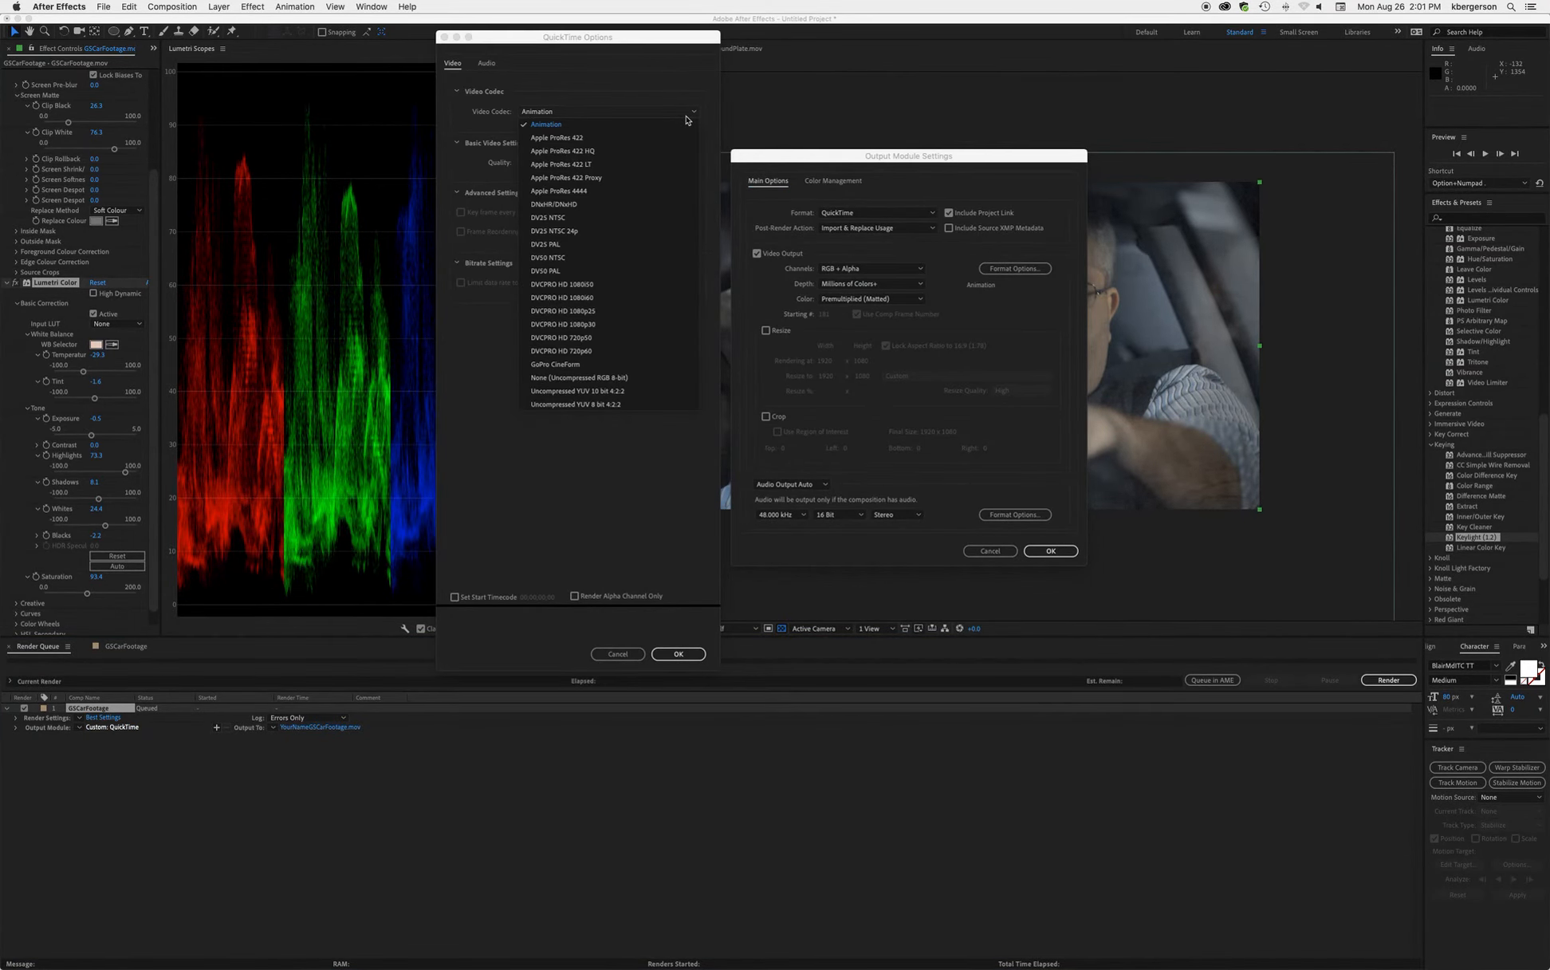
click(668, 164)
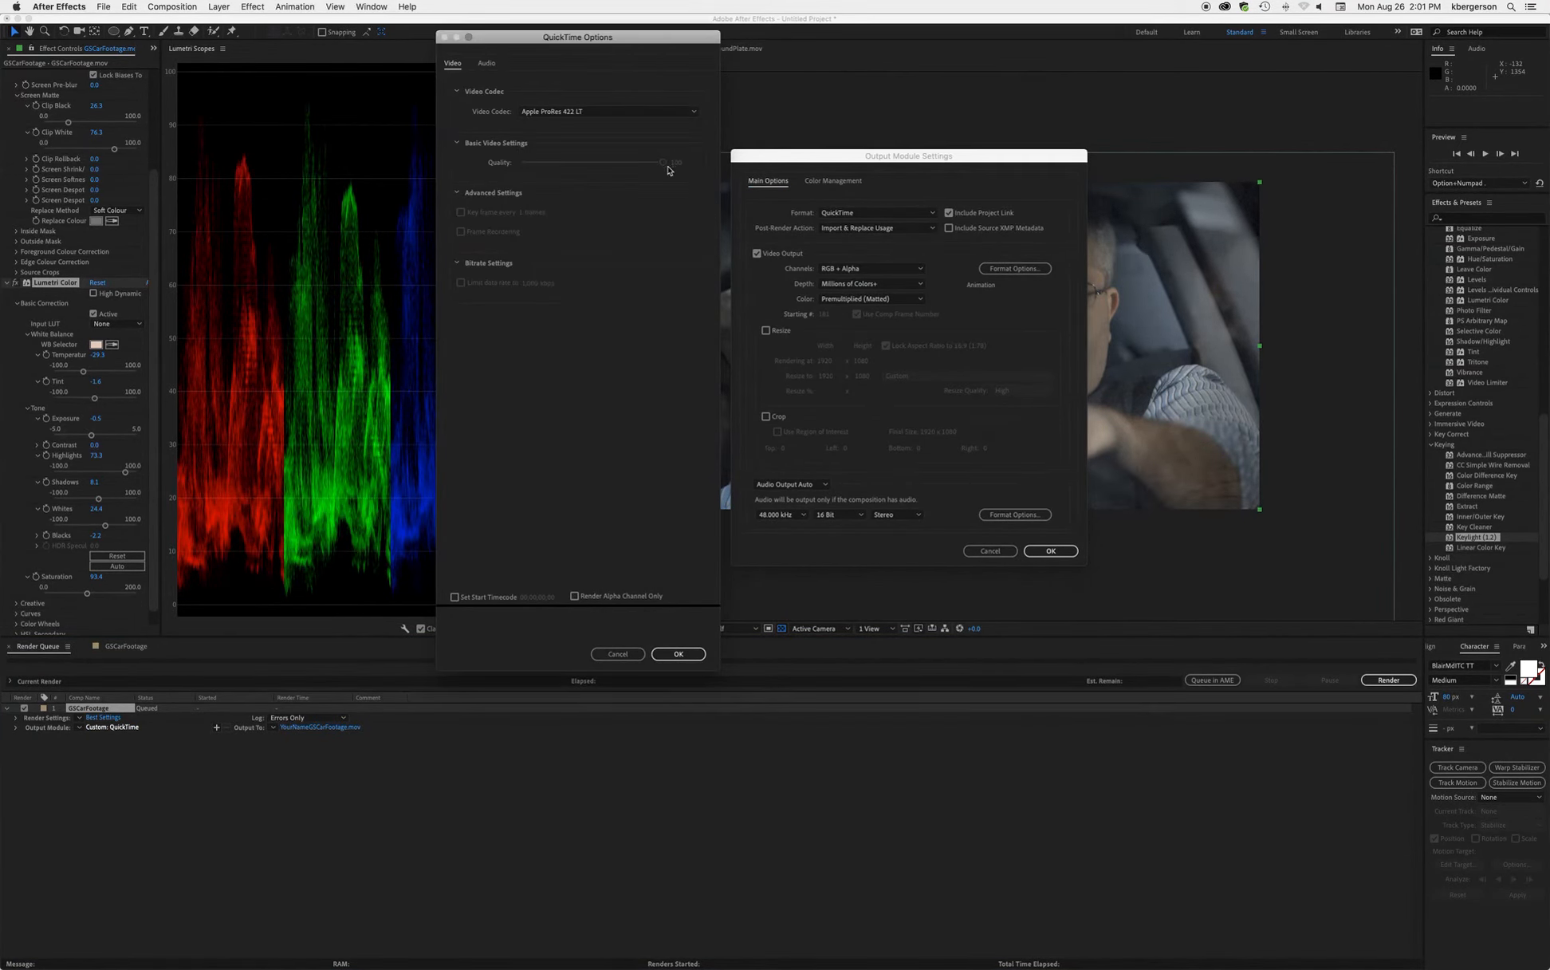
click(678, 654)
click(1051, 550)
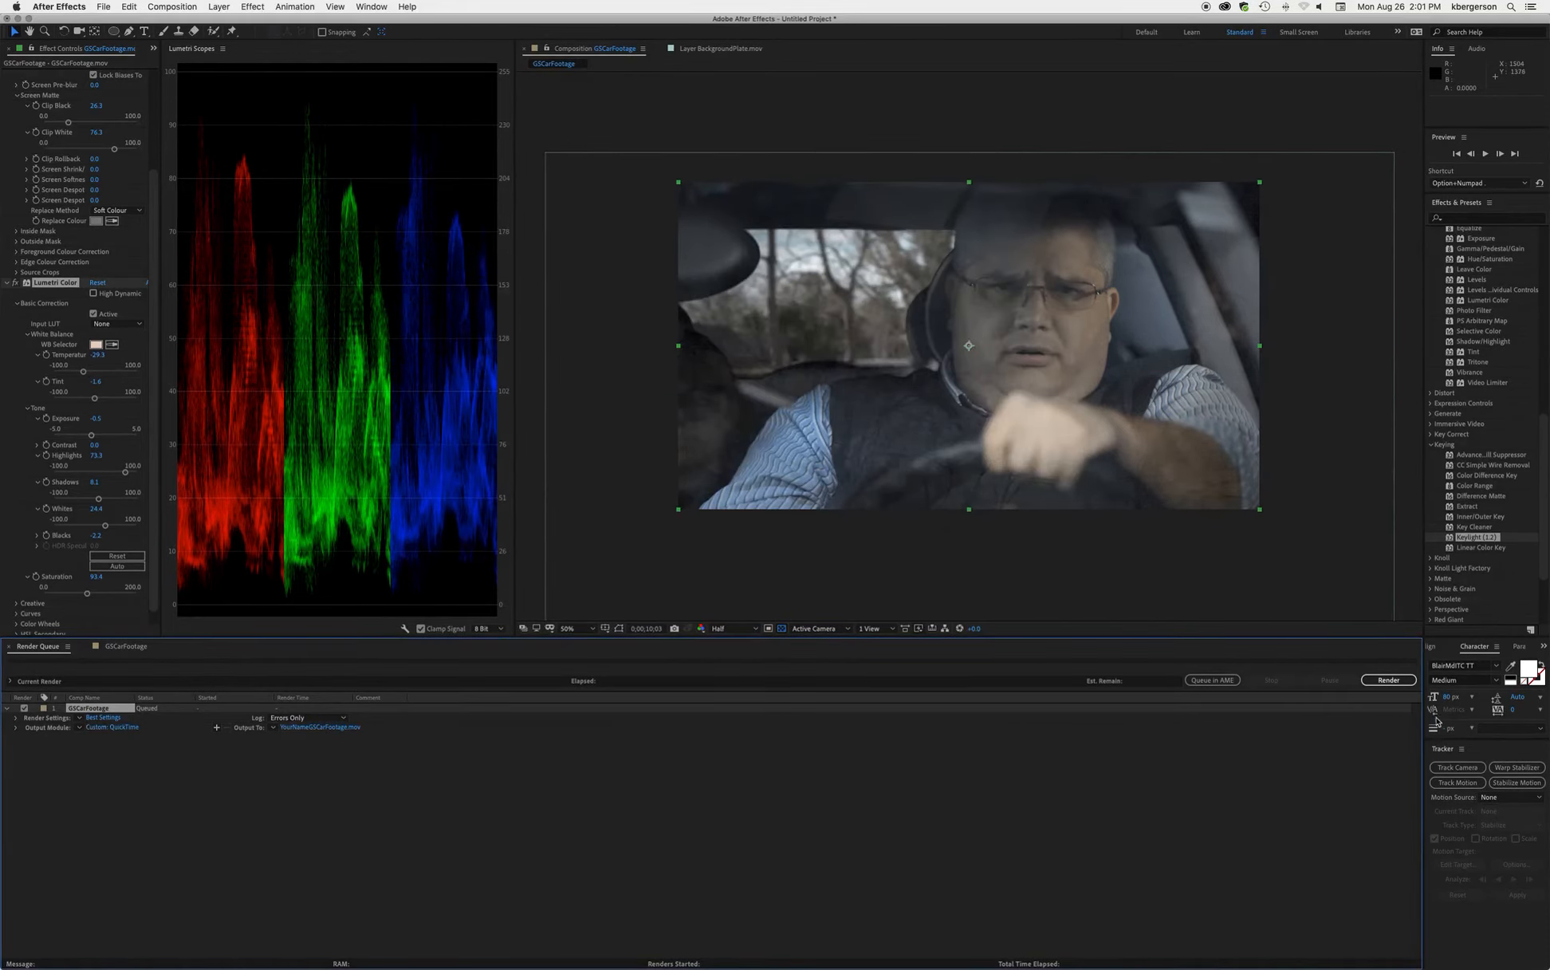